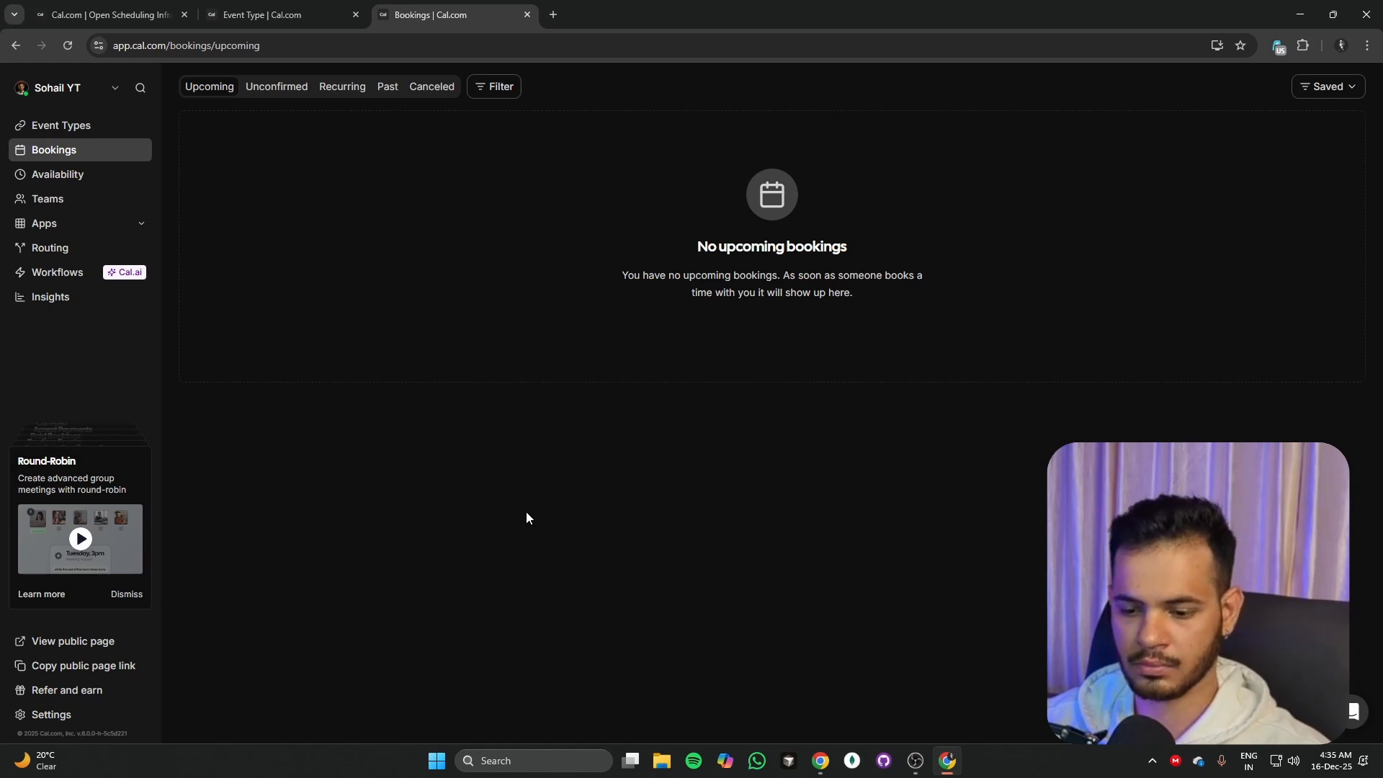
Step: Refresh the upcoming bookings page to check for the new appointment, and put its browser window away
{"action": "left_click", "coordinate": [72, 49]}
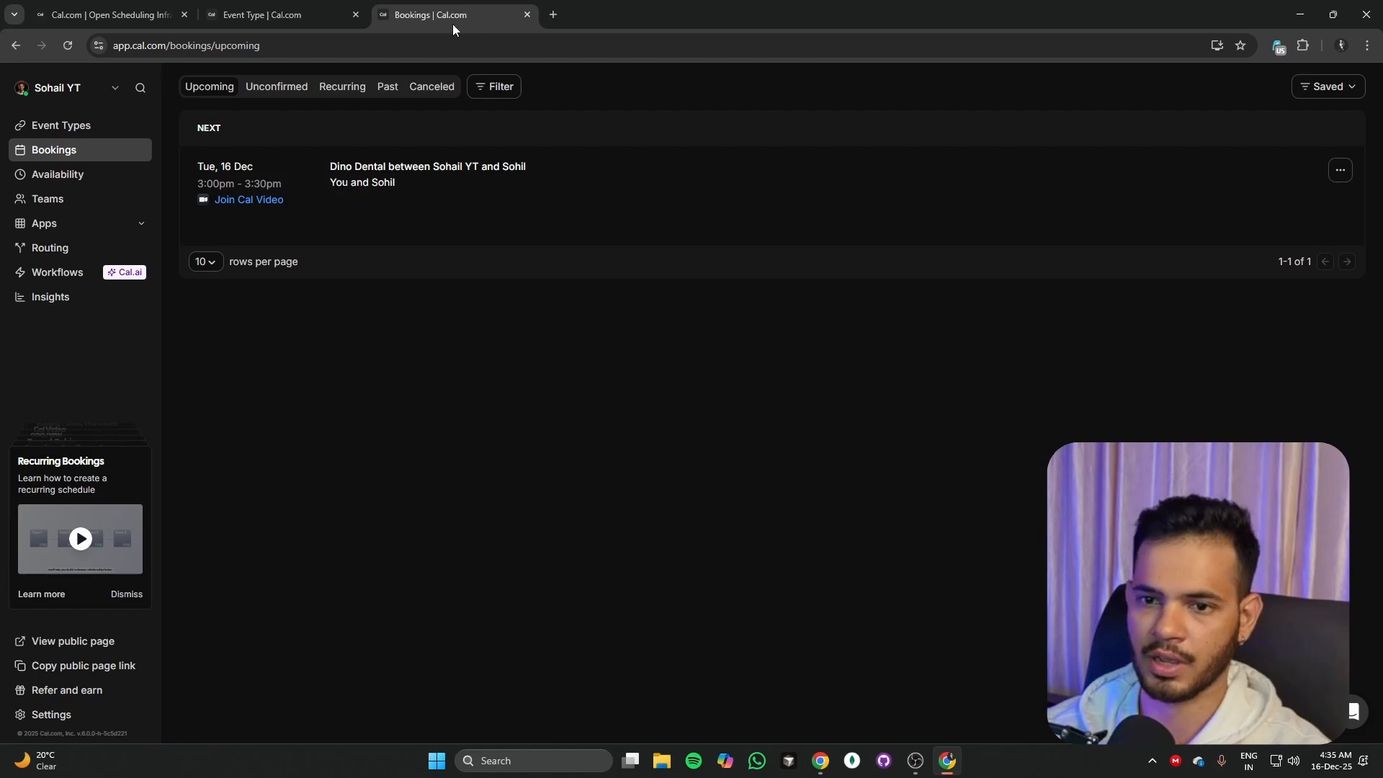
{"action": "left_click", "coordinate": [1301, 21]}
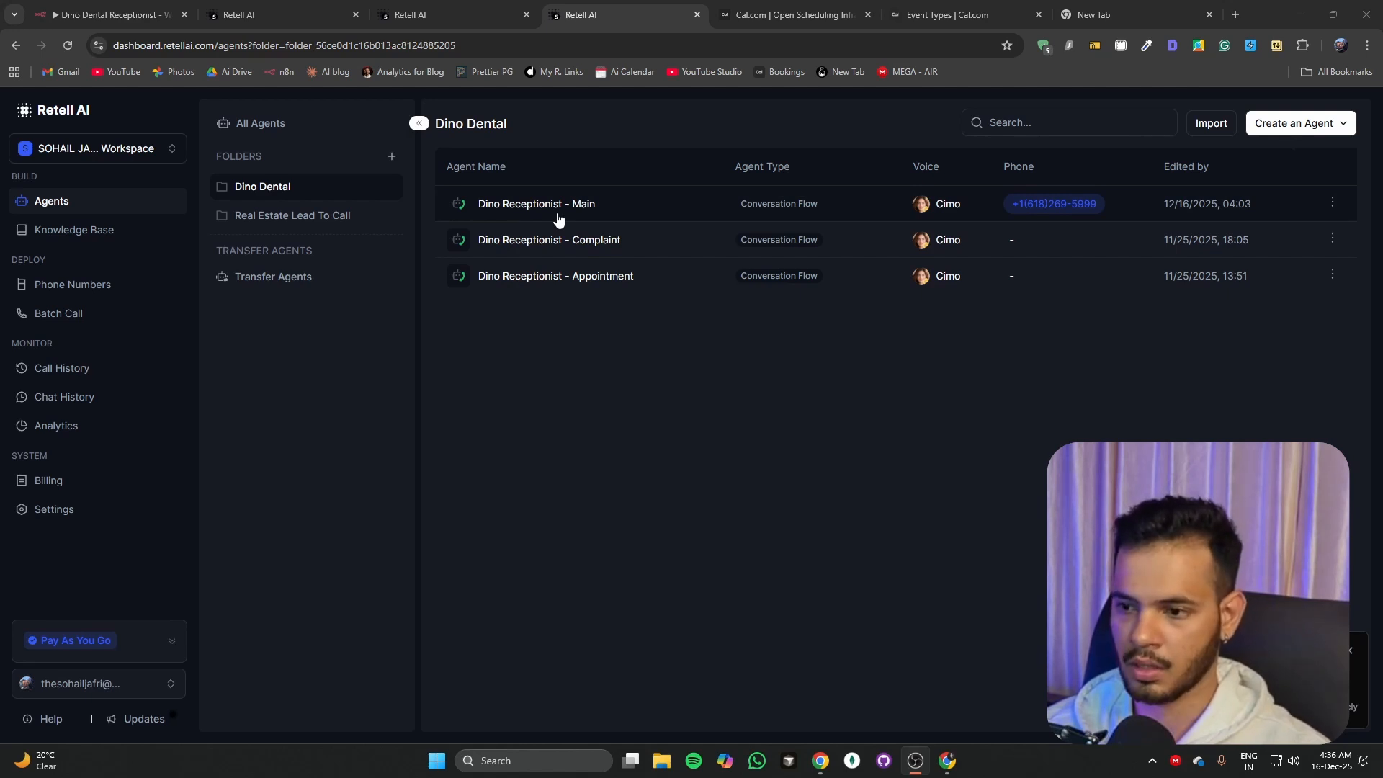
Step: Open the Dino Receptionist - Main agent and examine its welcome node's transitions through to the appointment and complaint transfer nodes
{"action": "left_click", "coordinate": [557, 215]}
{"action": "left_click", "coordinate": [558, 215]}
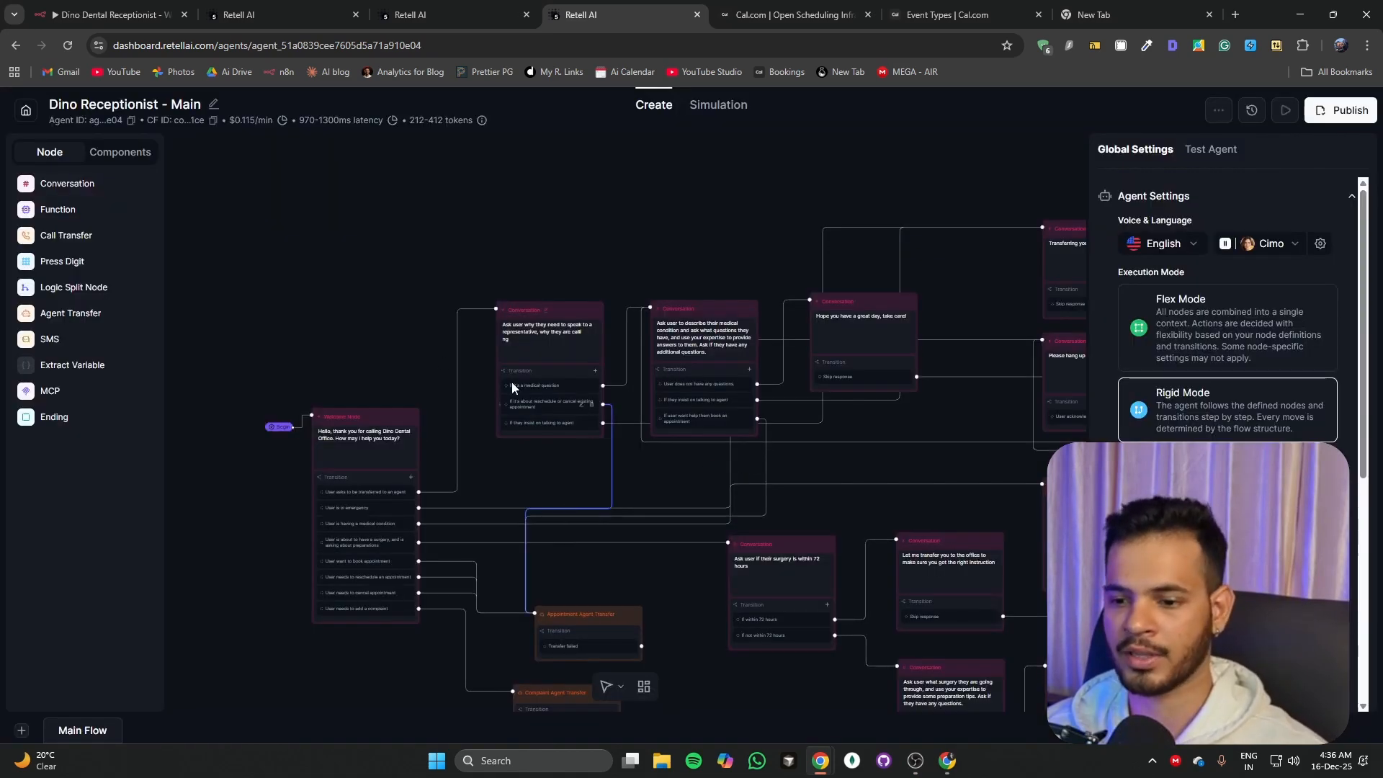
{"action": "scroll", "coordinate": [231, 494], "scroll_direction": "up", "scroll_amount": 5}
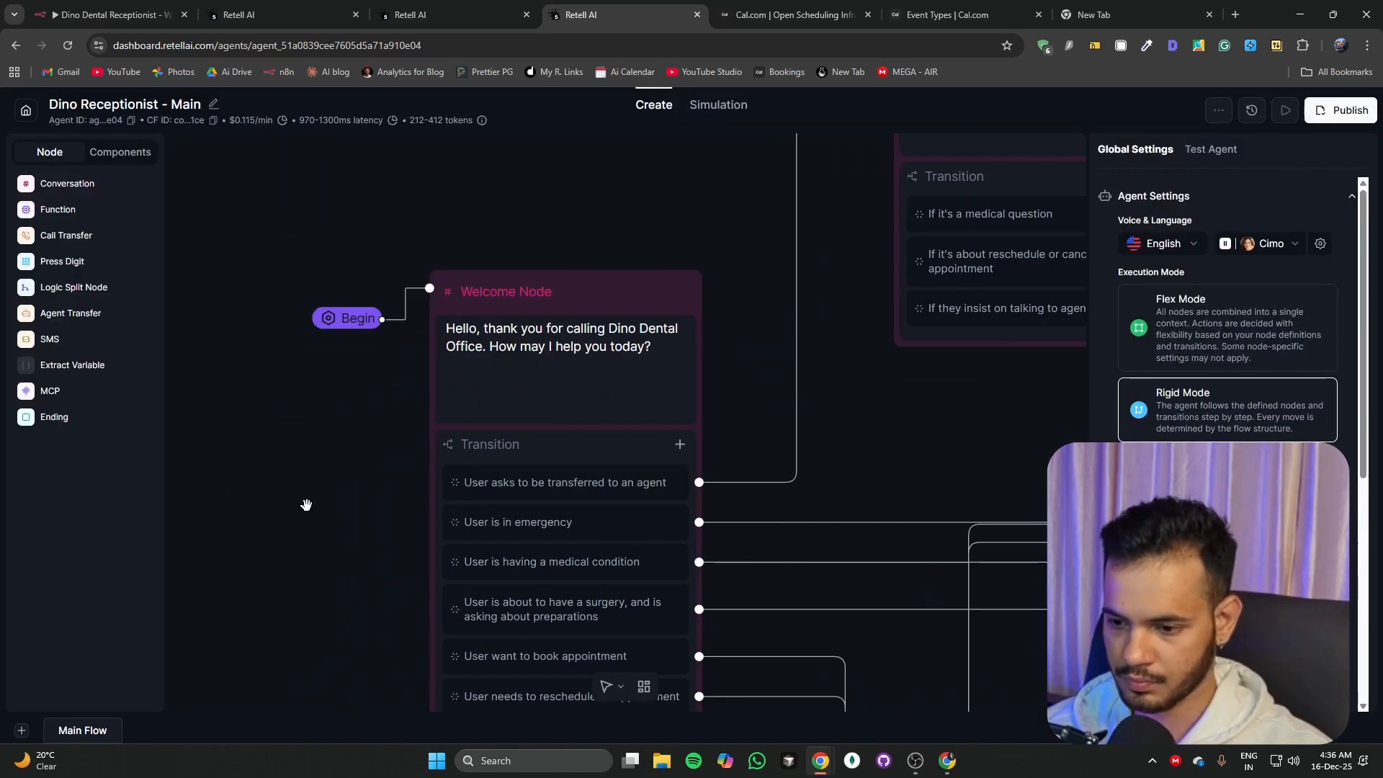
{"action": "left_click_drag", "start_coordinate": [336, 512], "coordinate": [276, 391]}
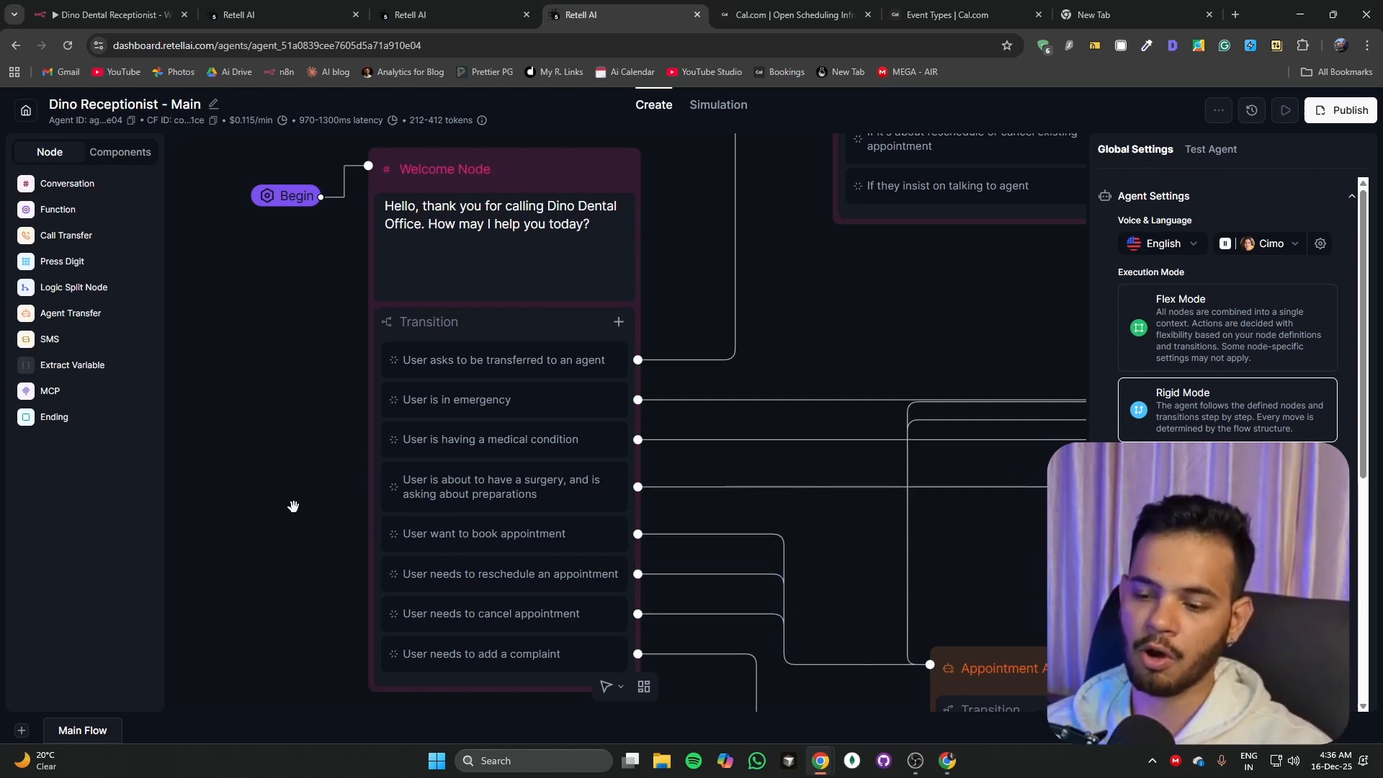
{"action": "left_click_drag", "start_coordinate": [257, 516], "coordinate": [141, 370]}
{"action": "left_click_drag", "start_coordinate": [754, 617], "coordinate": [670, 570]}
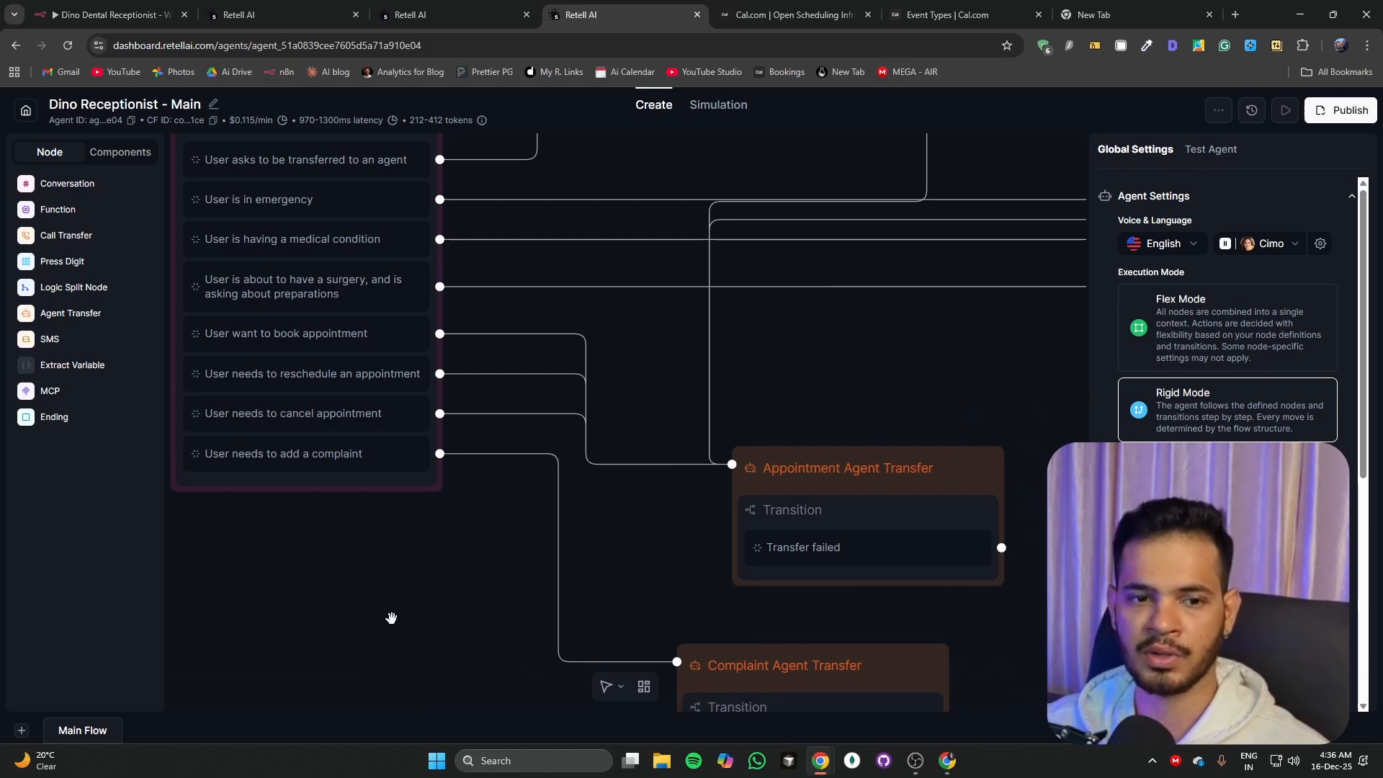
{"action": "left_click_drag", "start_coordinate": [662, 610], "coordinate": [562, 518]}
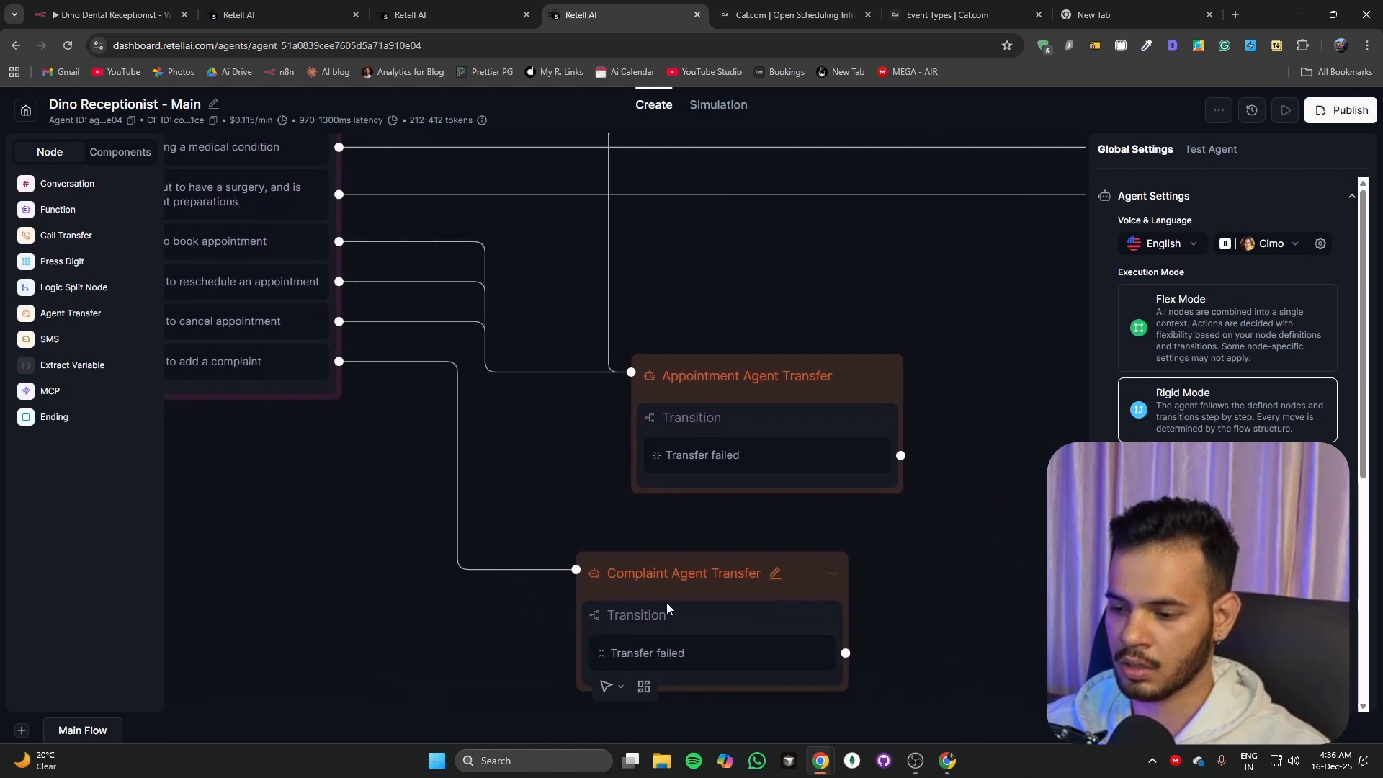
Step: Open the agent linked to the Complaint Agent Transfer node in its own tab, and return to the main agent
{"action": "left_click", "coordinate": [832, 573]}
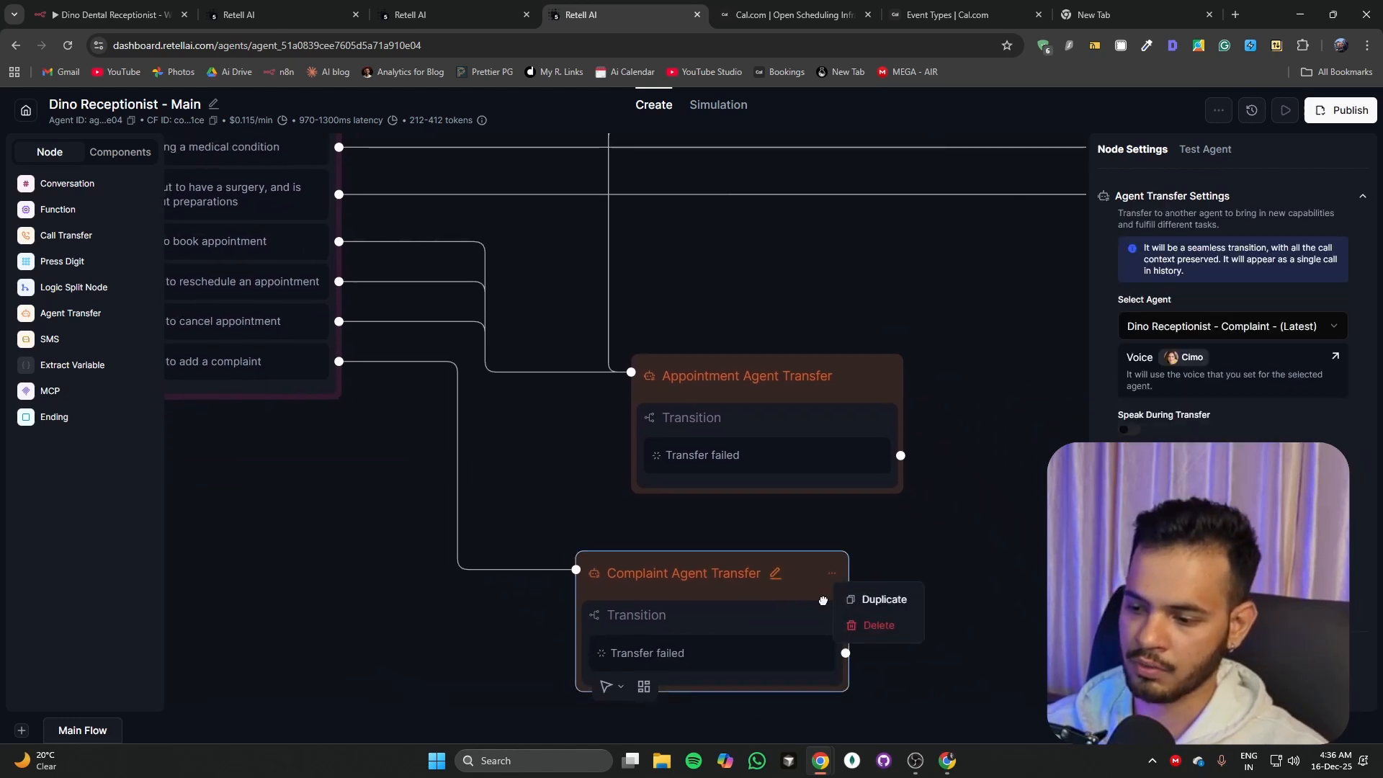
{"action": "left_click", "coordinate": [1332, 363]}
{"action": "left_click", "coordinate": [1333, 362]}
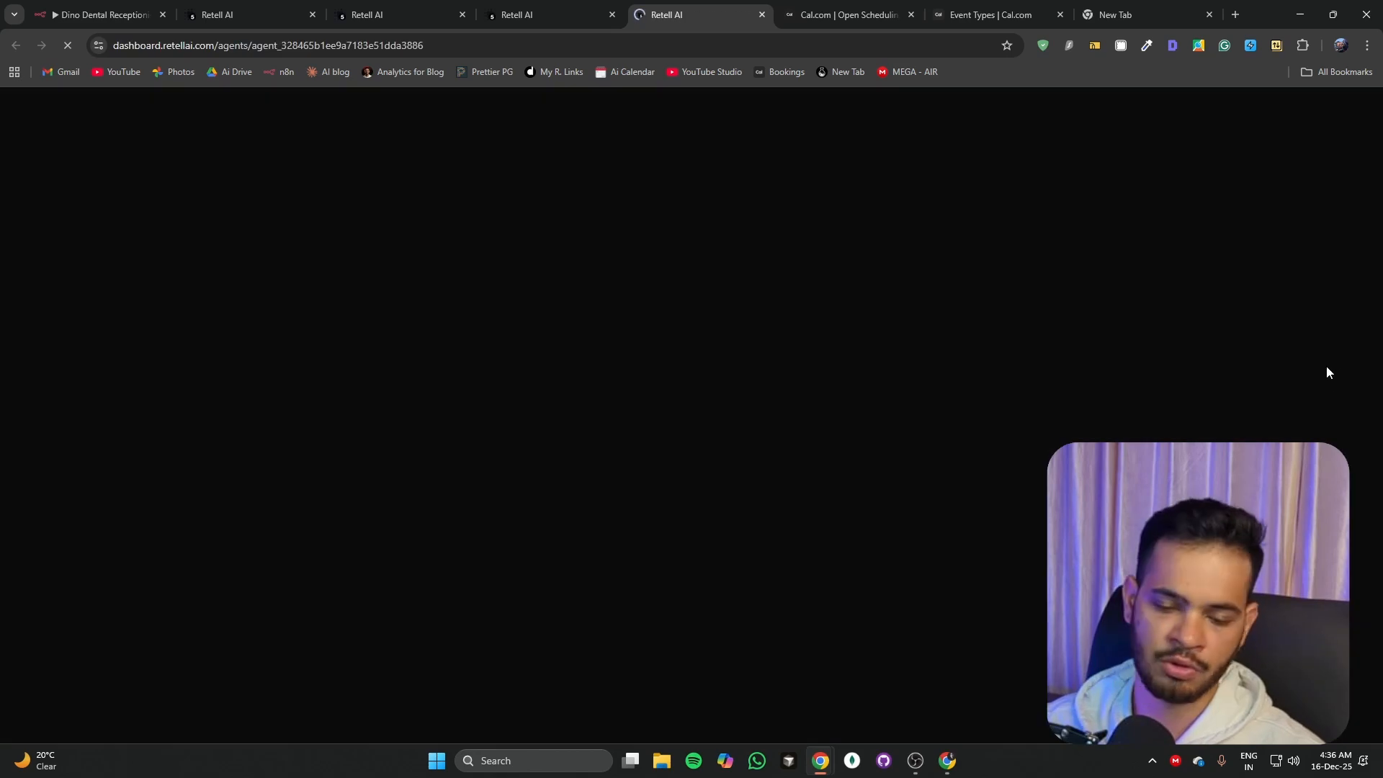
{"action": "left_click", "coordinate": [555, 19]}
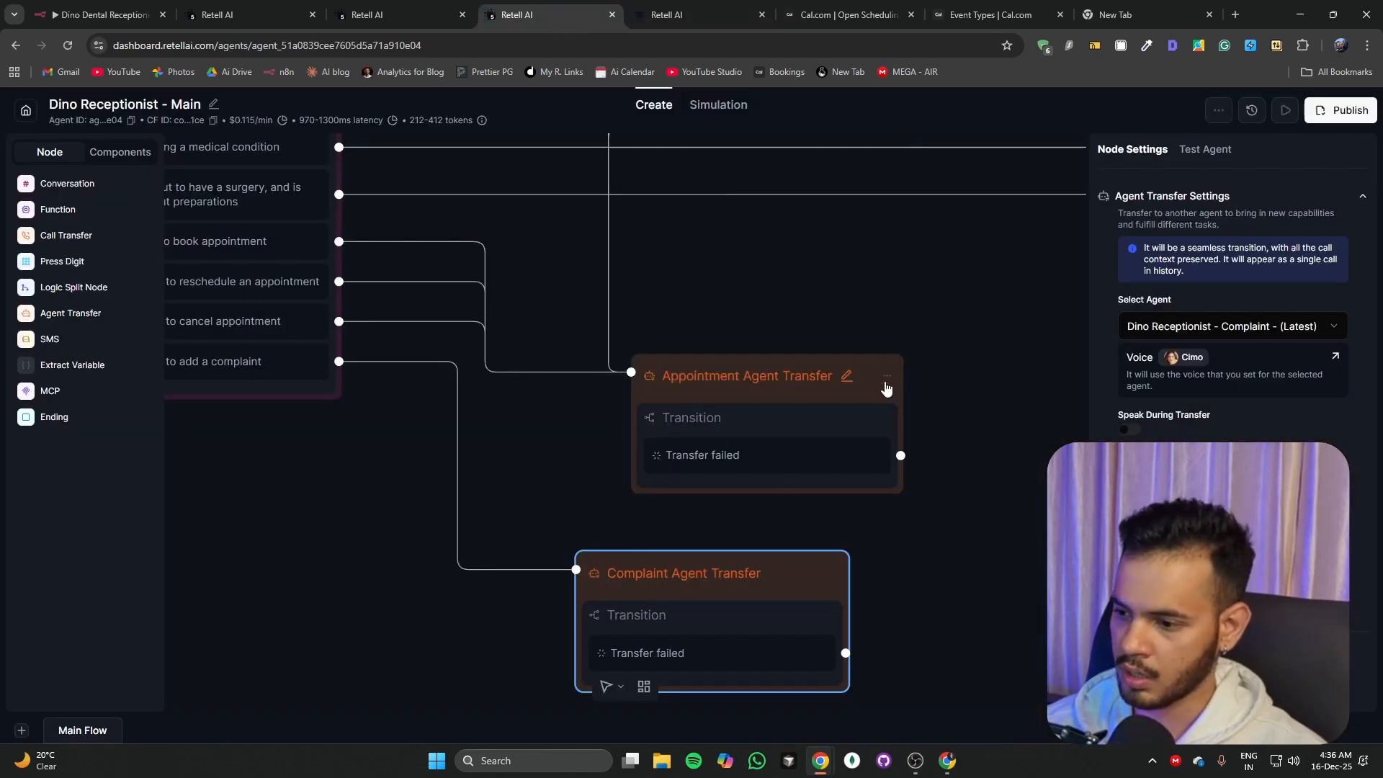
Step: Open the agent linked to the Appointment Agent Transfer node in its own tab
{"action": "left_click", "coordinate": [885, 376]}
{"action": "left_click", "coordinate": [1335, 363]}
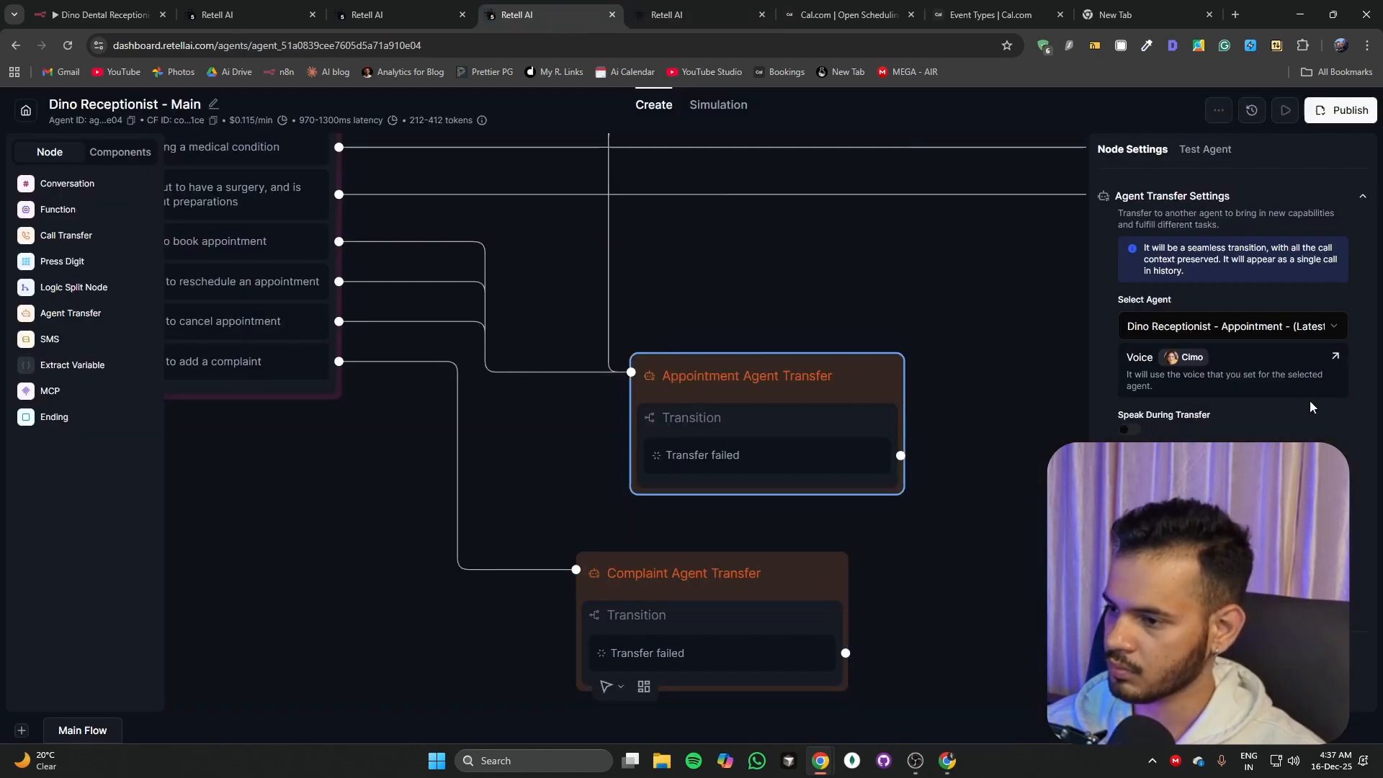
{"action": "left_click", "coordinate": [1332, 360]}
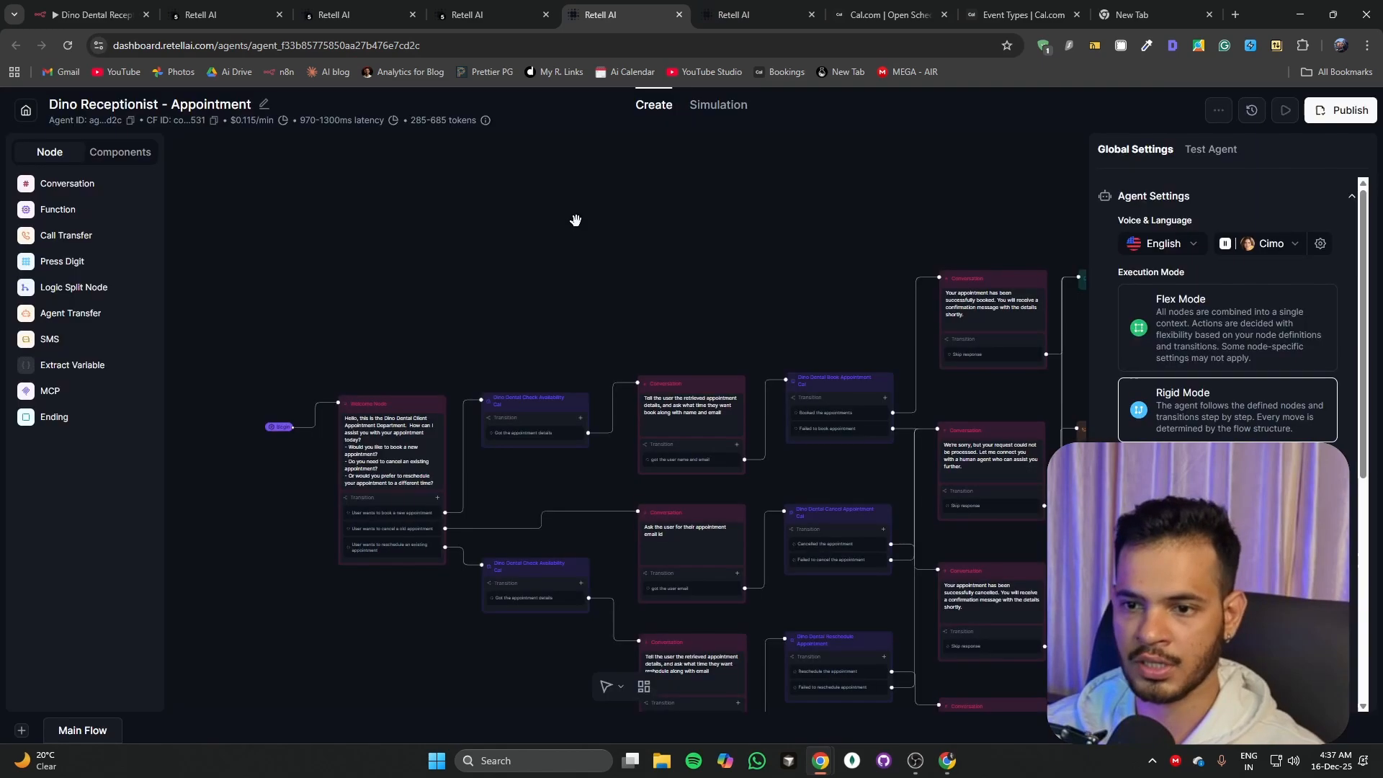
Step: Examine the appointment agent's welcome message and its branches for booking, cancelling and rescheduling
{"action": "scroll", "coordinate": [349, 381], "scroll_direction": "up", "scroll_amount": 5}
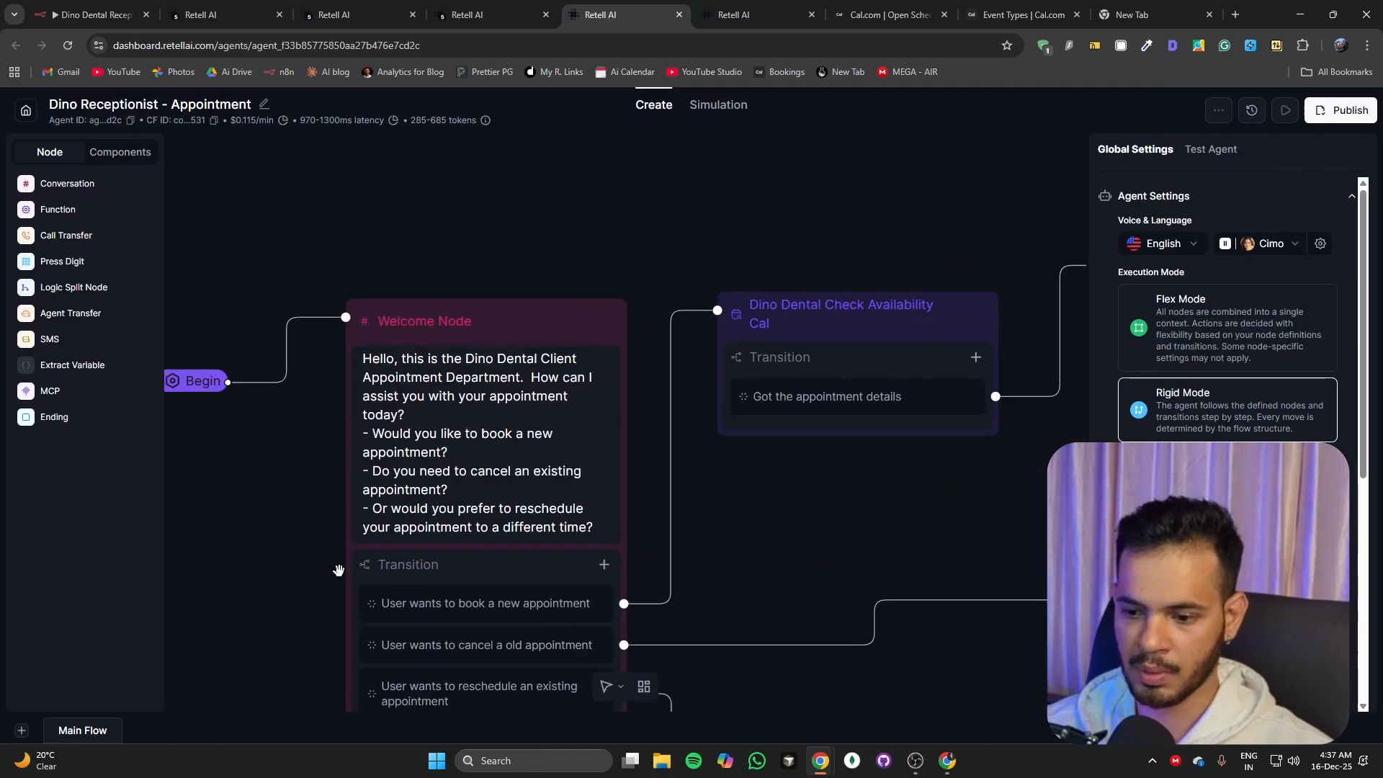
{"action": "left_click_drag", "start_coordinate": [345, 568], "coordinate": [330, 411]}
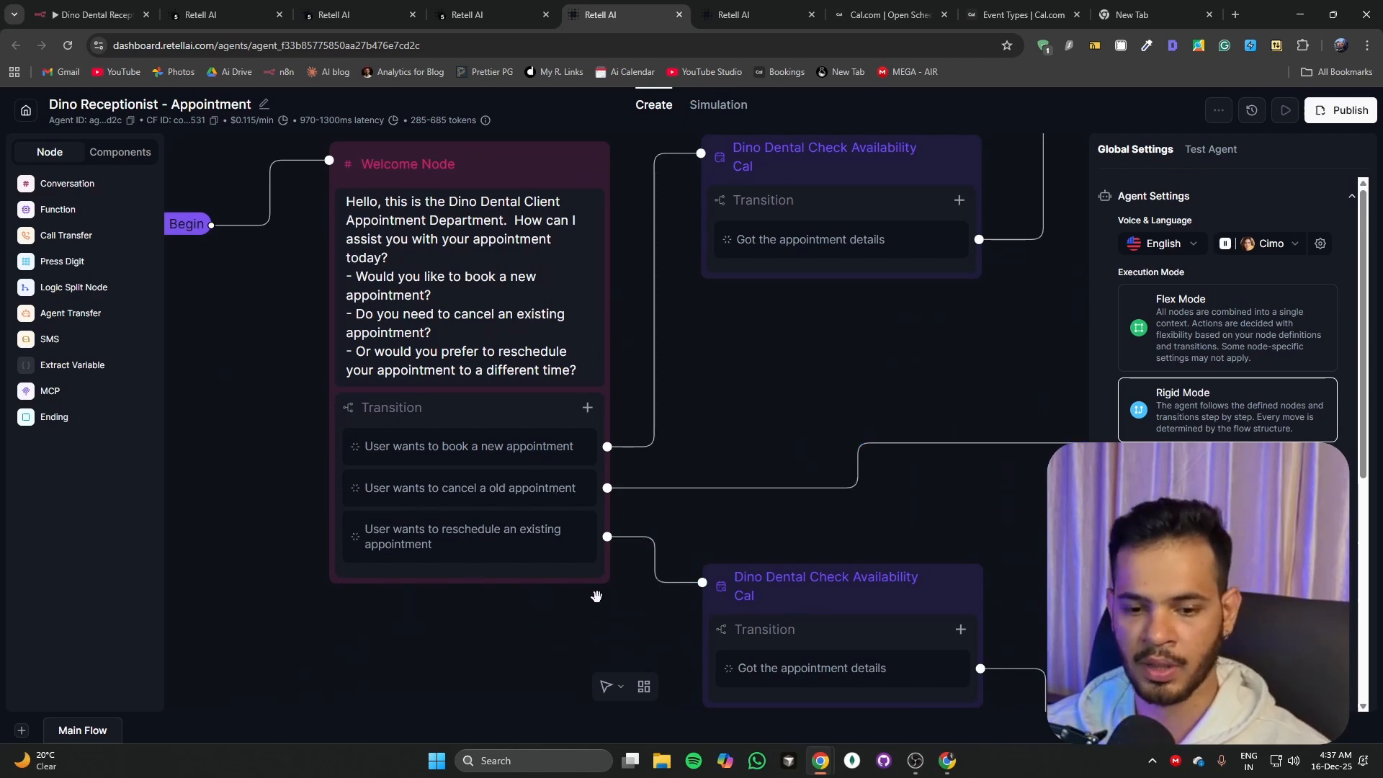
{"action": "left_click_drag", "start_coordinate": [973, 369], "coordinate": [500, 356]}
{"action": "scroll", "coordinate": [499, 356], "scroll_direction": "down", "scroll_amount": 3}
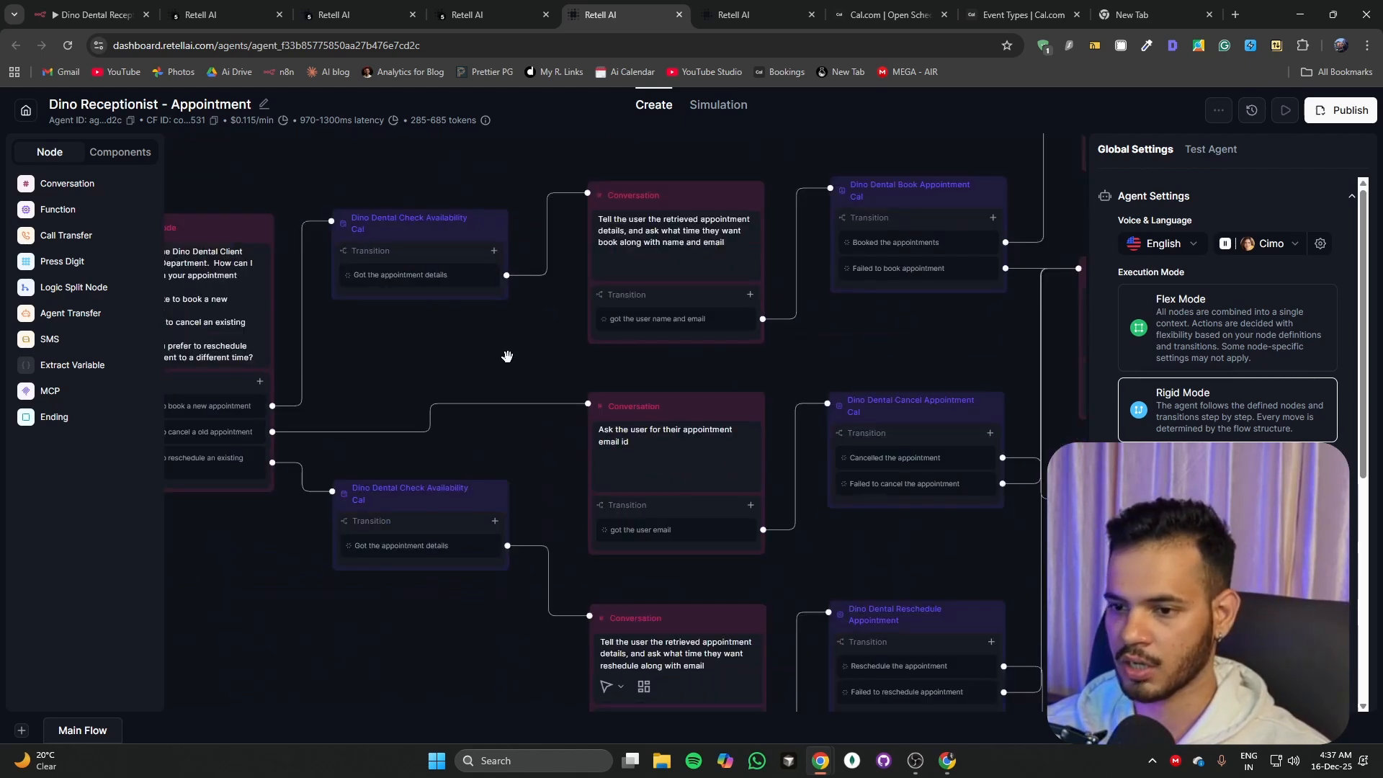
{"action": "scroll", "coordinate": [546, 368], "scroll_direction": "down", "scroll_amount": 3}
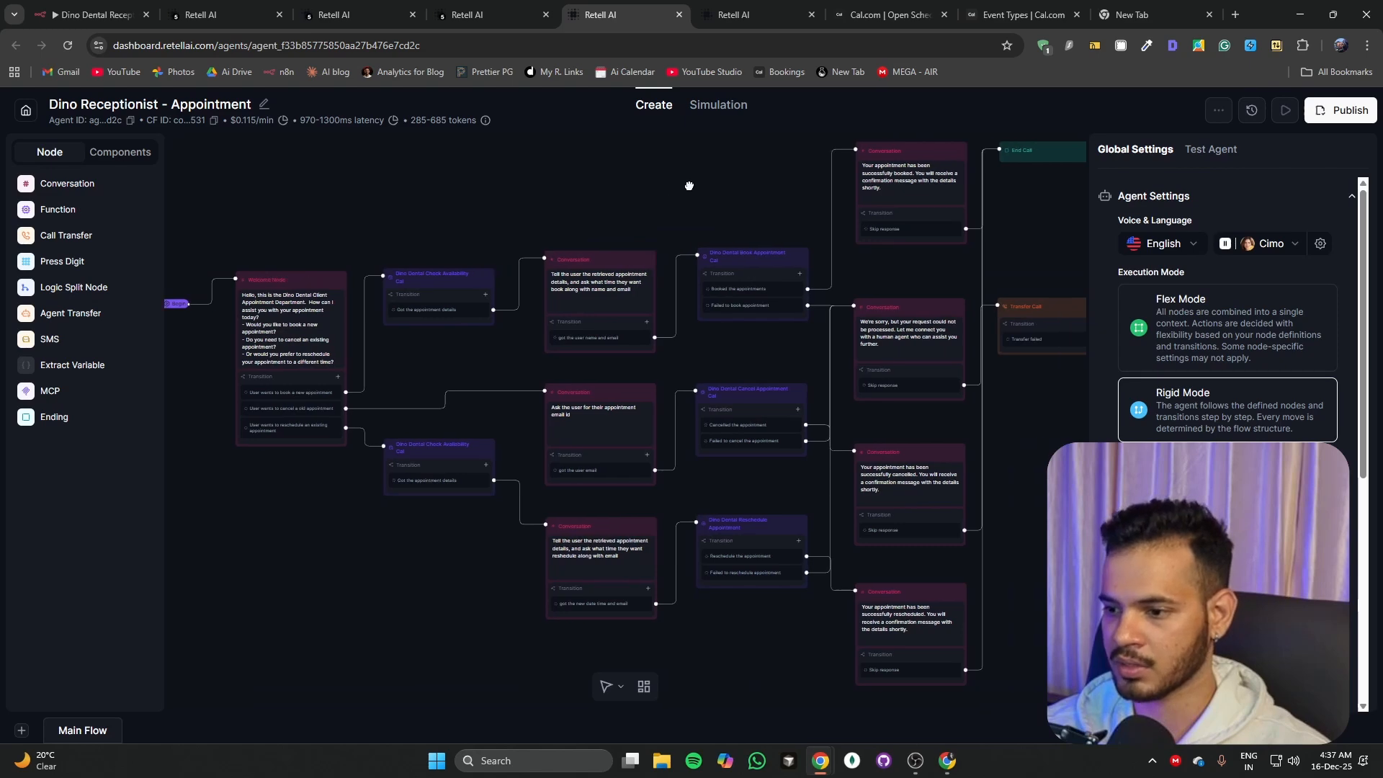
Step: Examine the success and failure paths of the book, cancel and reschedule functions, including the closing messages and Transfer Call node
{"action": "scroll", "coordinate": [512, 287], "scroll_direction": "up", "scroll_amount": 3}
{"action": "scroll", "coordinate": [489, 434], "scroll_direction": "up", "scroll_amount": 3}
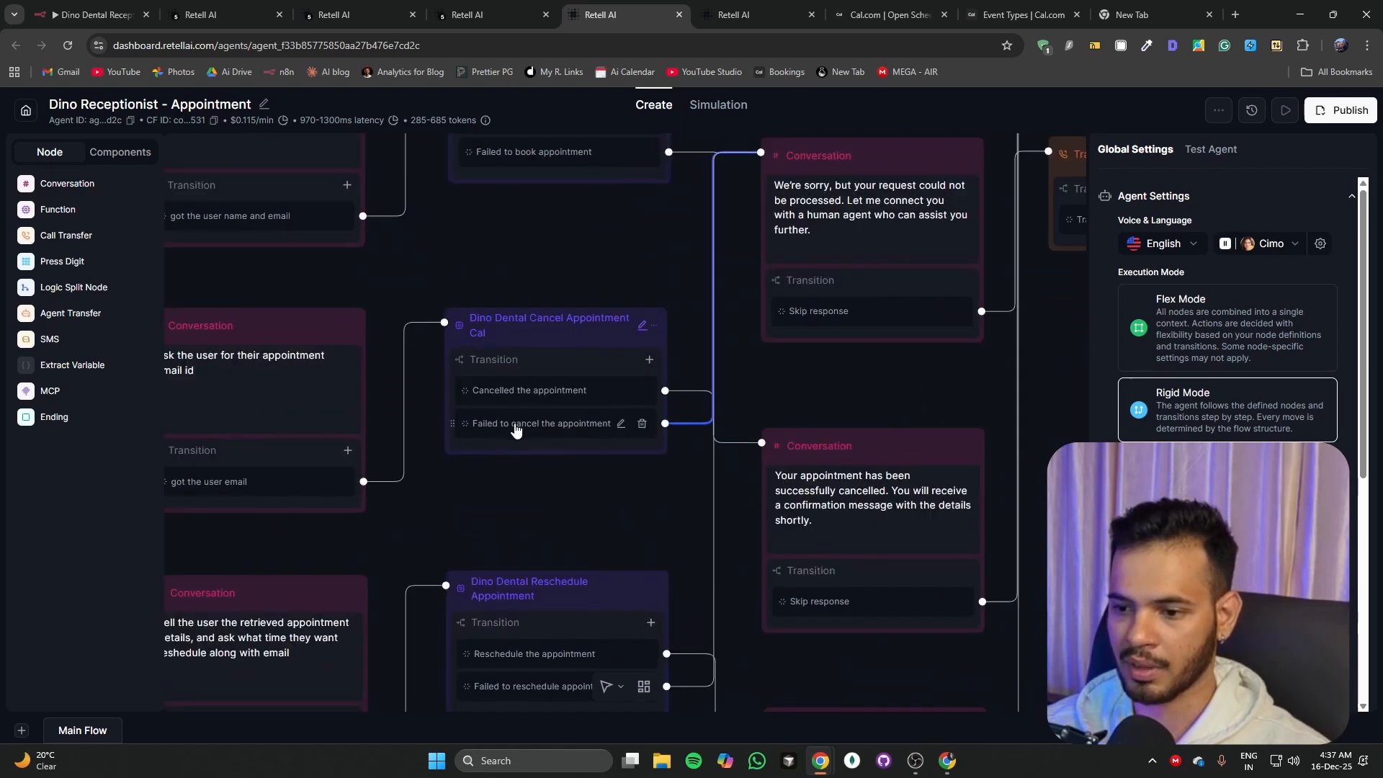
{"action": "scroll", "coordinate": [685, 403], "scroll_direction": "up", "scroll_amount": 2}
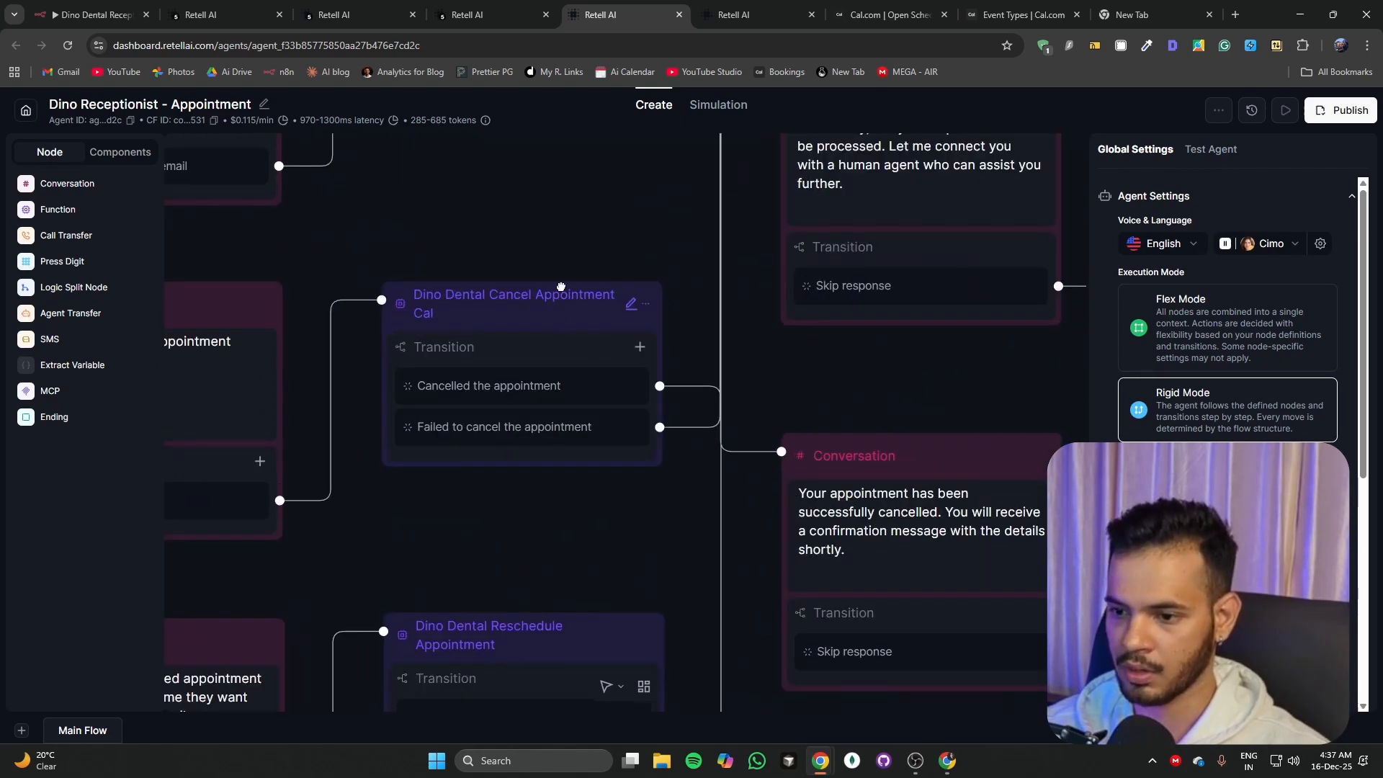
{"action": "scroll", "coordinate": [504, 230], "scroll_direction": "up", "scroll_amount": 4}
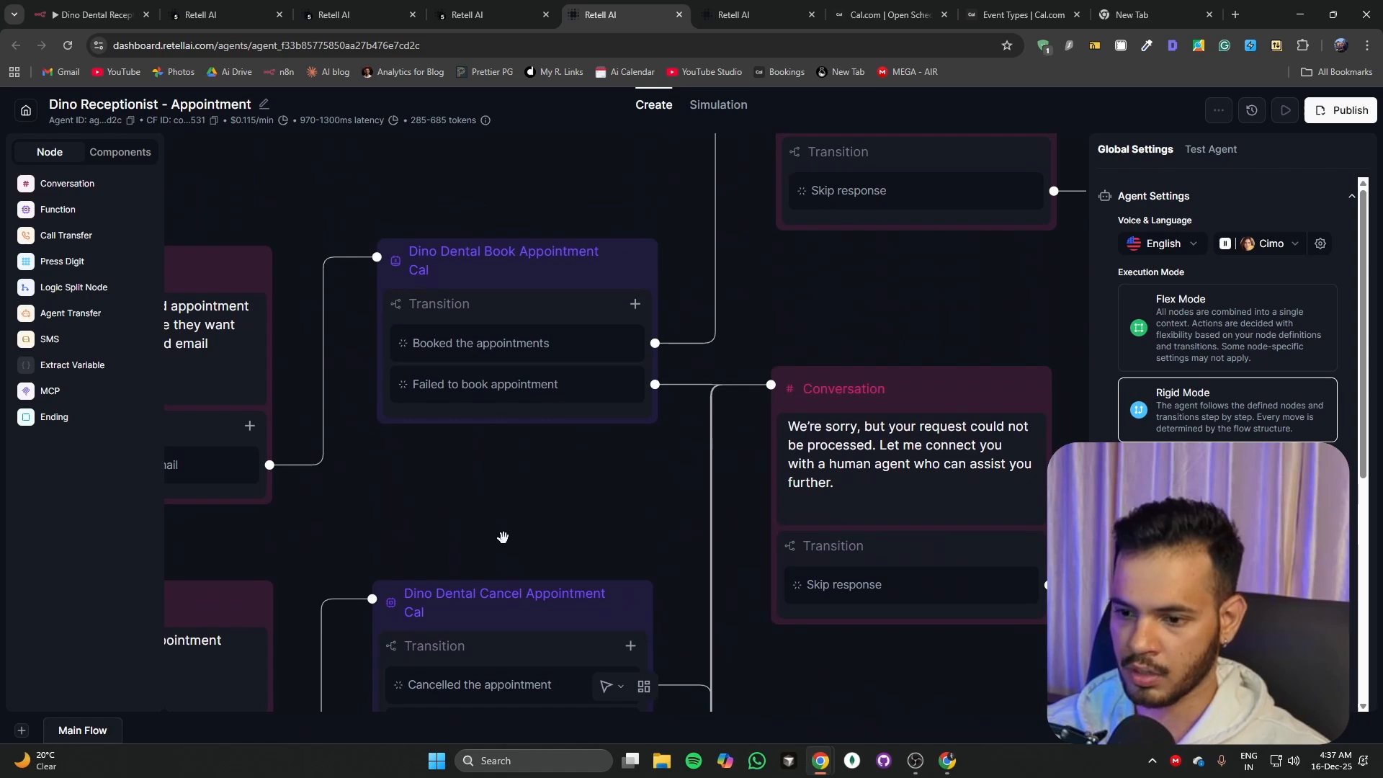
{"action": "scroll", "coordinate": [432, 497], "scroll_direction": "down", "scroll_amount": 1}
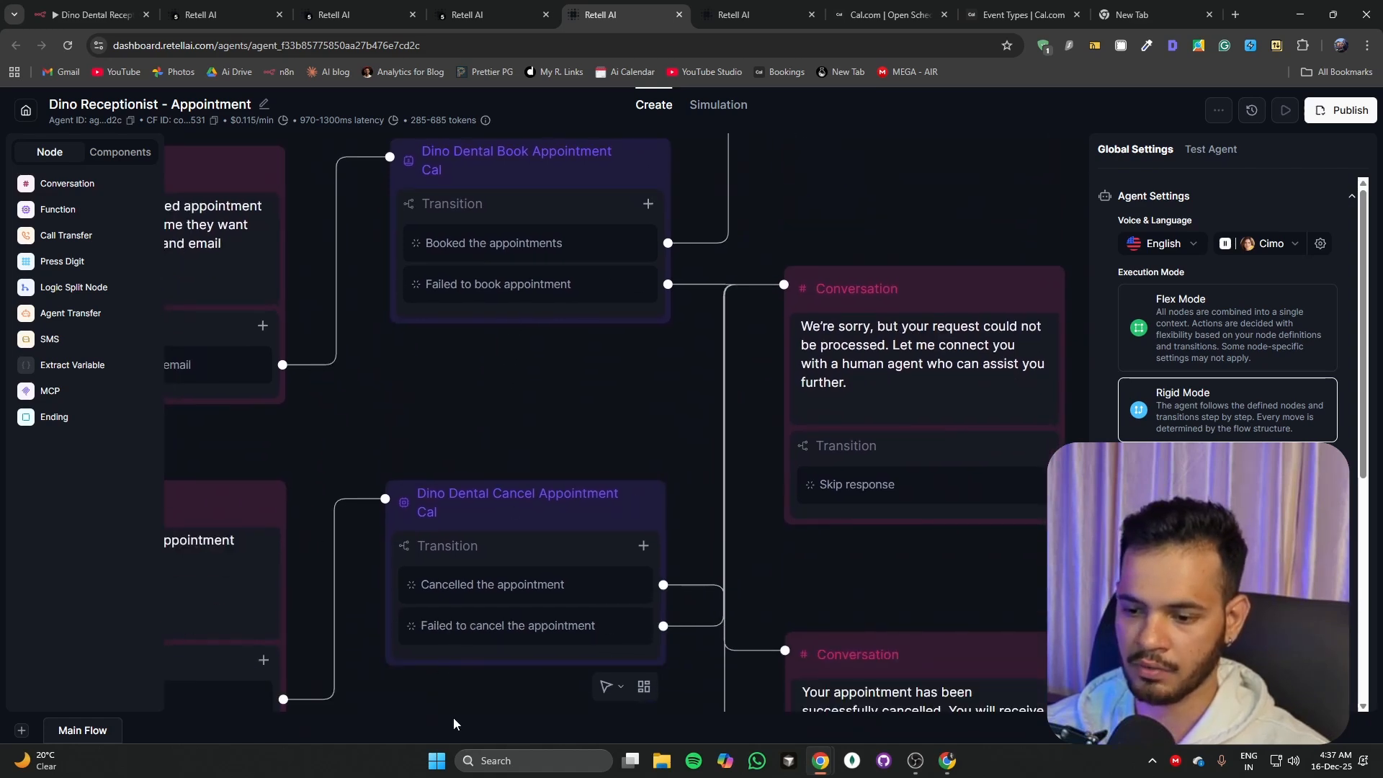
{"action": "key", "text": "ctrl+a"}
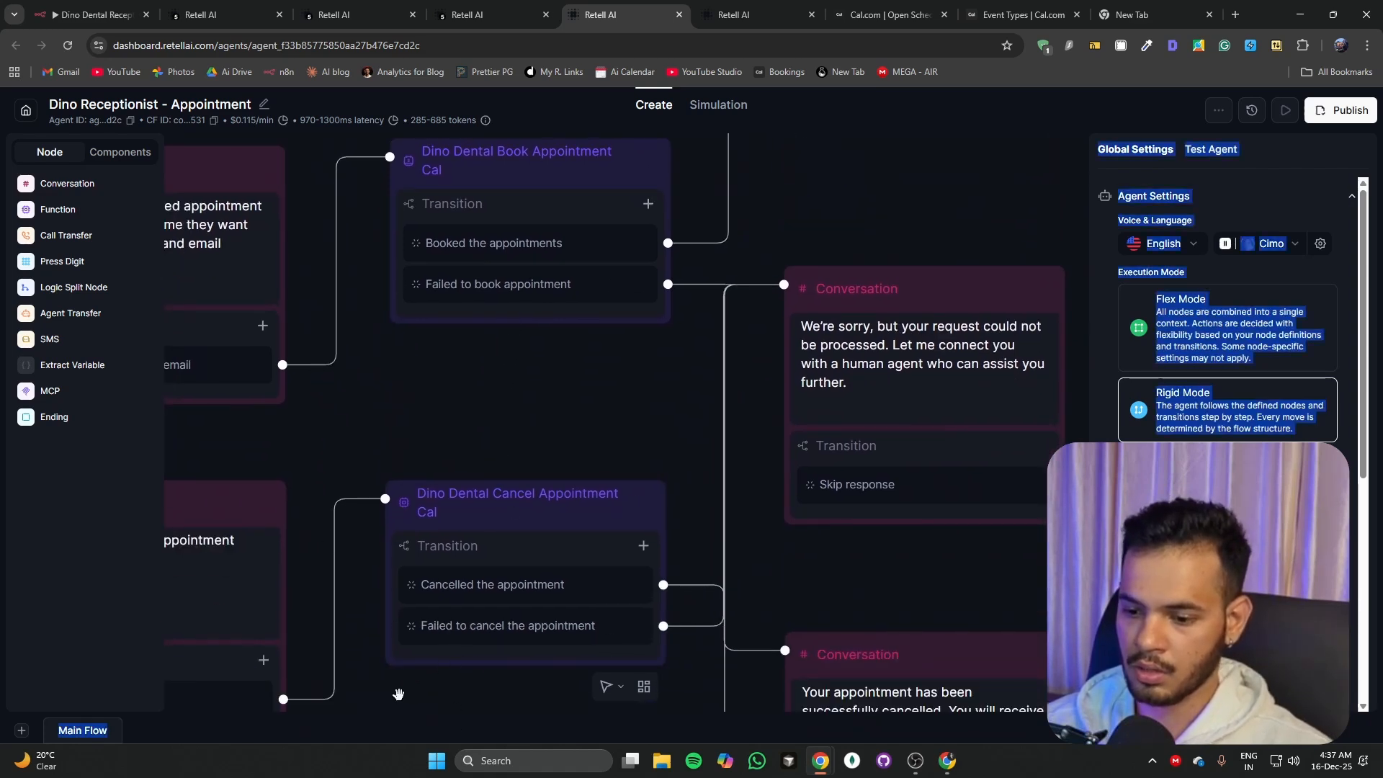
{"action": "scroll", "coordinate": [403, 691], "scroll_direction": "down", "scroll_amount": 4}
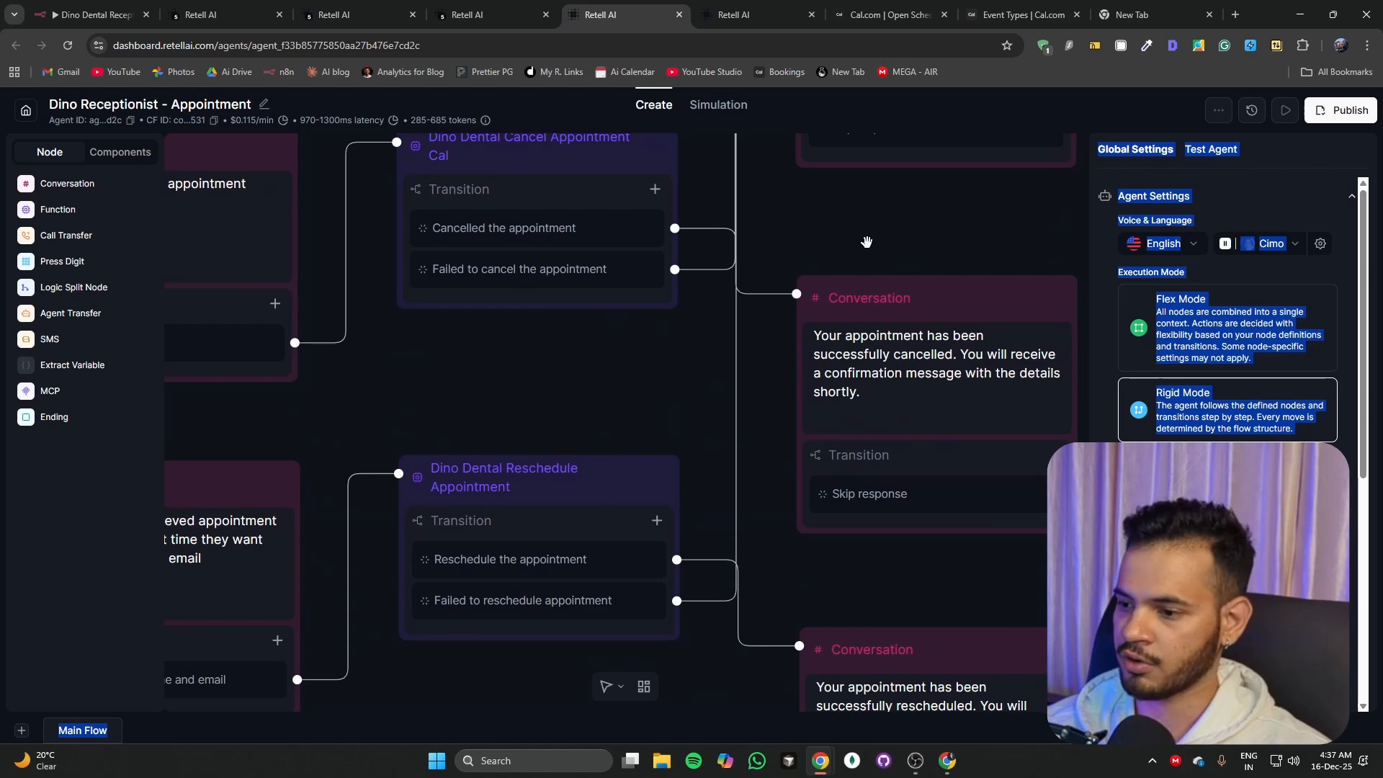
{"action": "left_click_drag", "start_coordinate": [864, 231], "coordinate": [398, 391]}
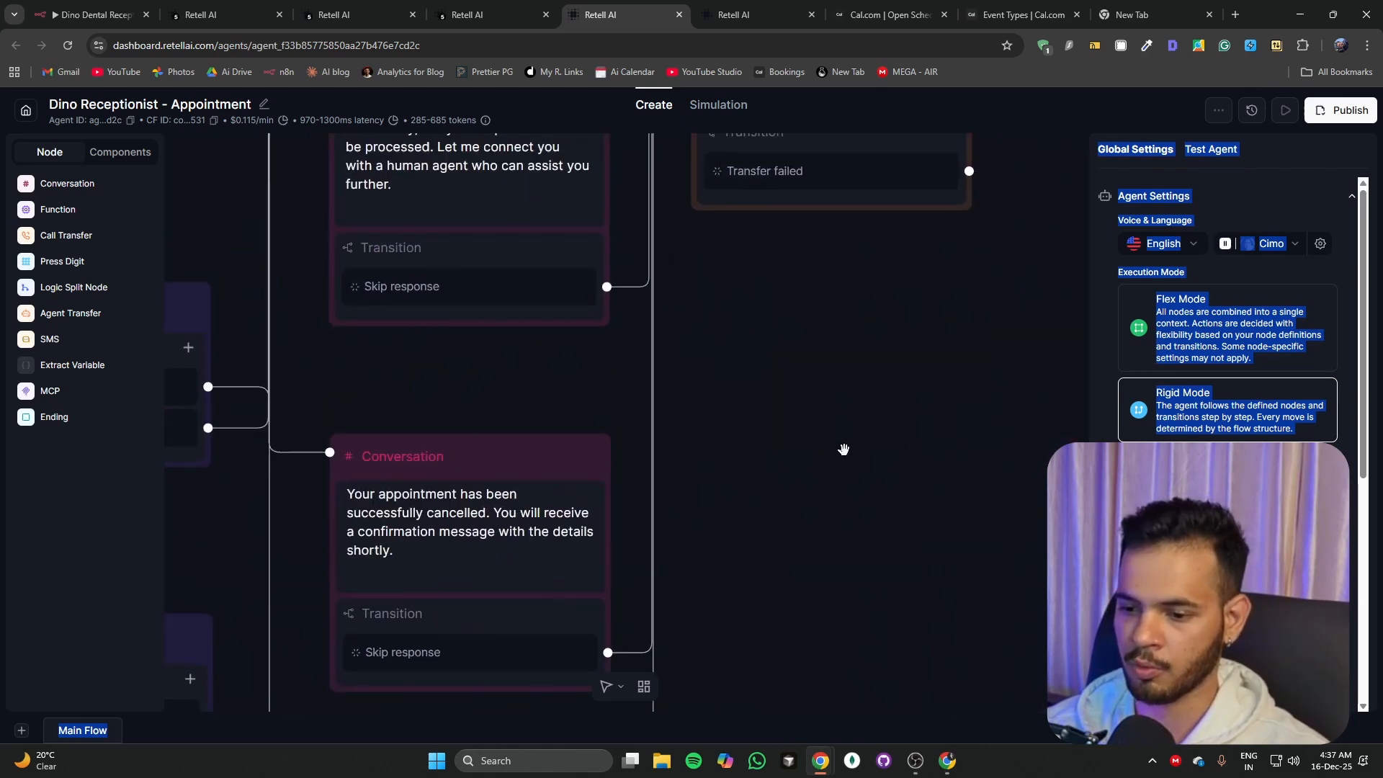
{"action": "scroll", "coordinate": [839, 450], "scroll_direction": "down", "scroll_amount": 4}
{"action": "left_click_drag", "start_coordinate": [713, 632], "coordinate": [760, 461]}
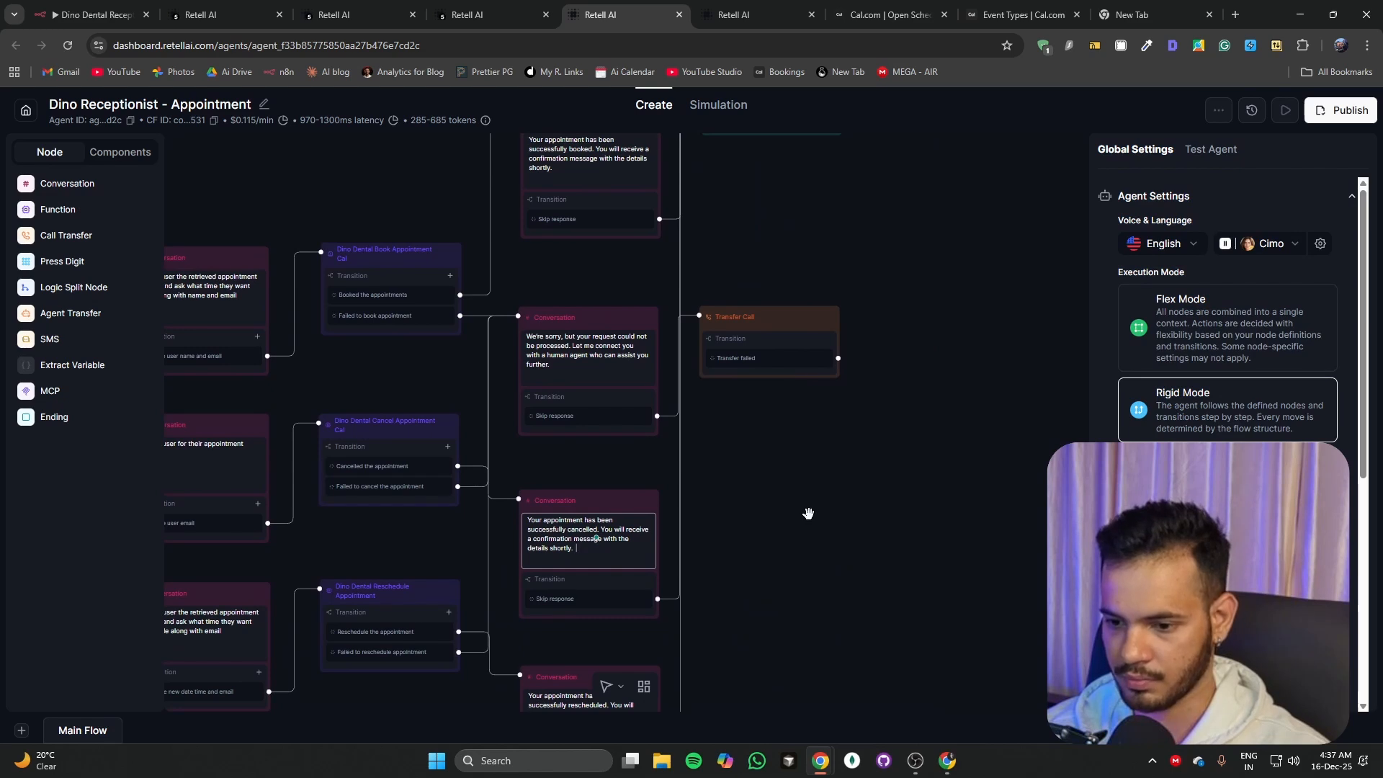
{"action": "scroll", "coordinate": [806, 512], "scroll_direction": "down", "scroll_amount": 3}
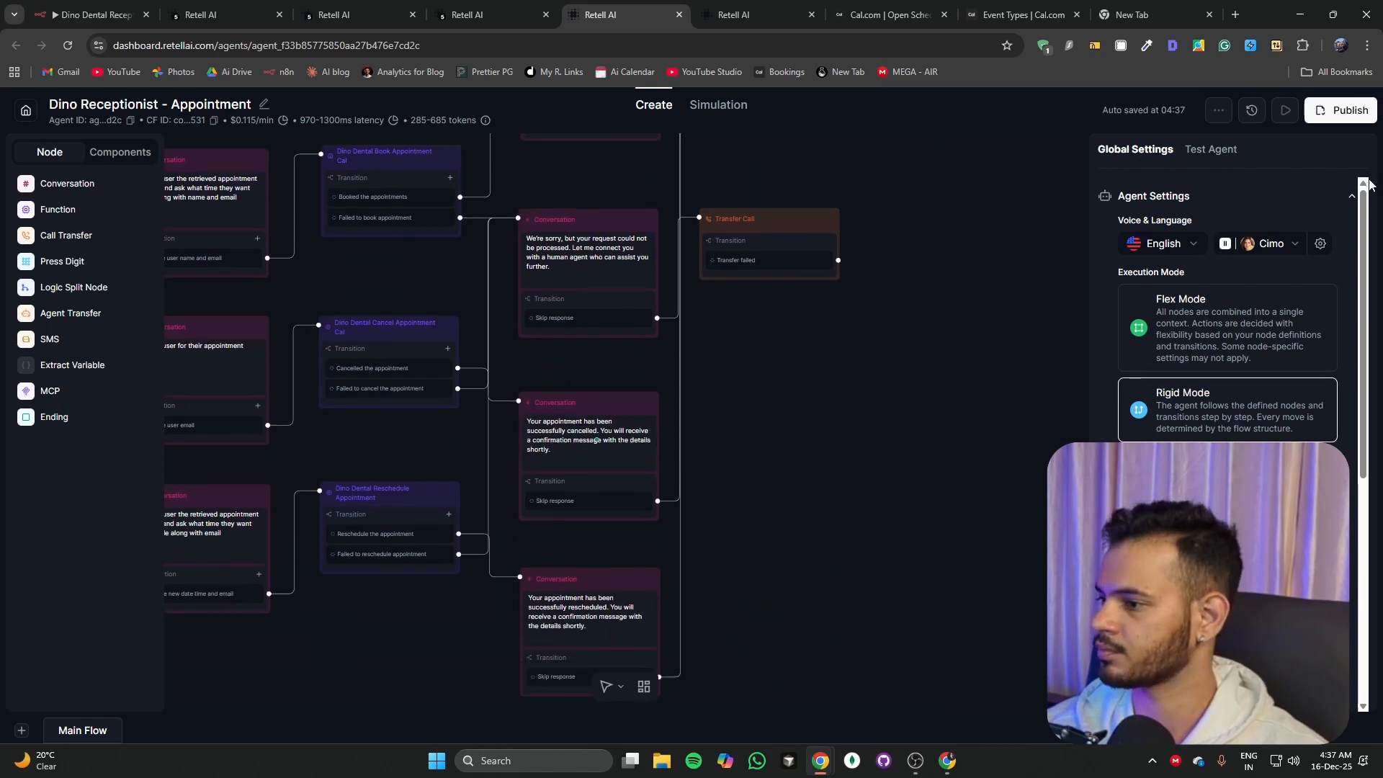
Step: Examine the complaint agent's flow from the welcome node through the legal-emergency and regular-complaint branches to the complaint-create function
{"action": "left_click", "coordinate": [710, 19]}
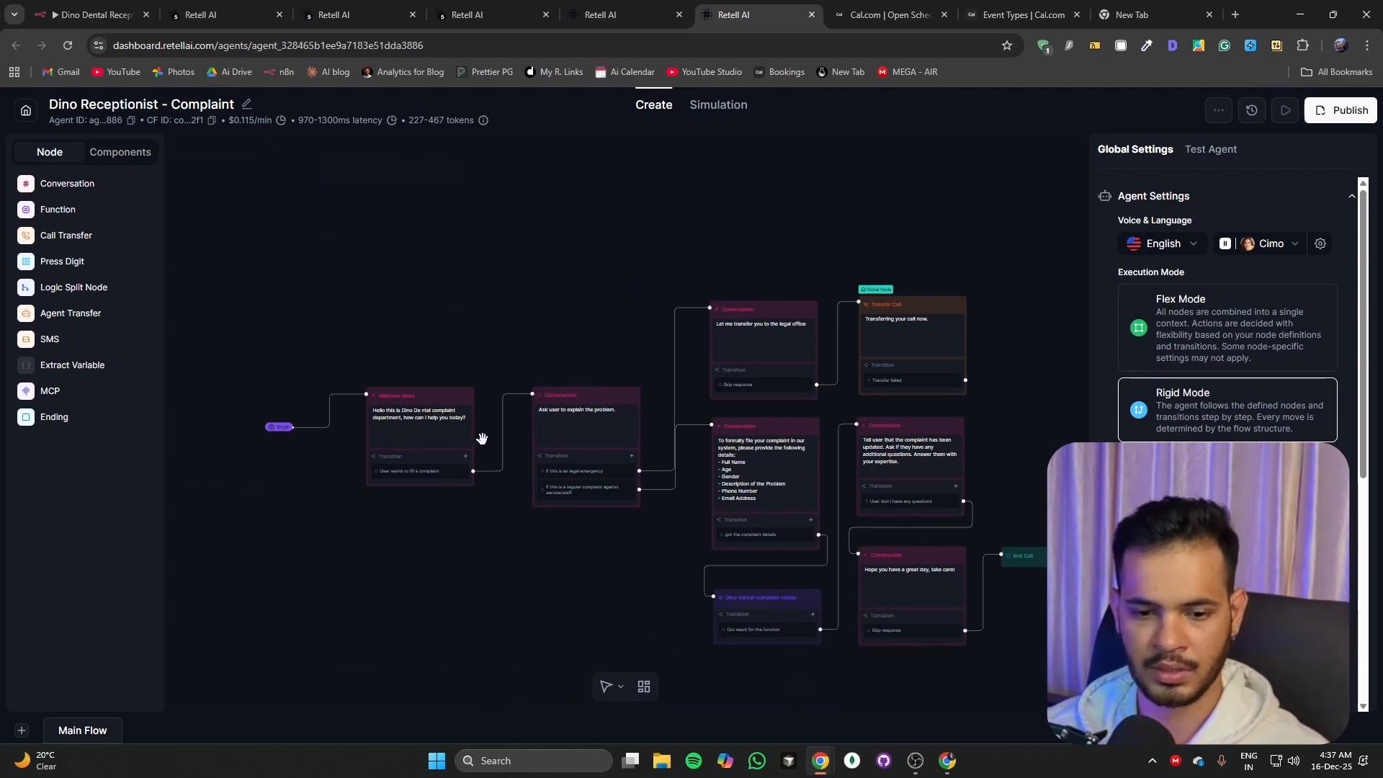
{"action": "scroll", "coordinate": [461, 504], "scroll_direction": "up", "scroll_amount": 3}
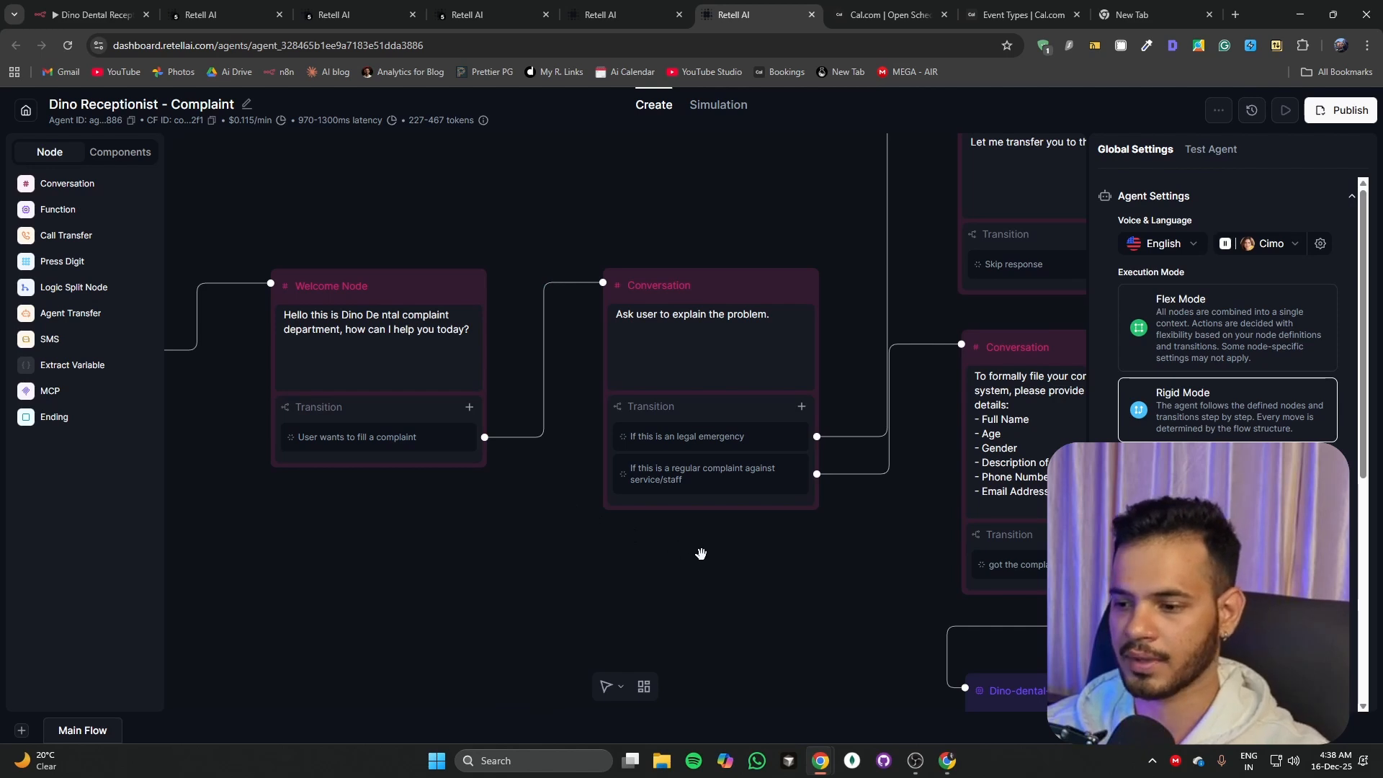
{"action": "scroll", "coordinate": [706, 562], "scroll_direction": "right", "scroll_amount": 5}
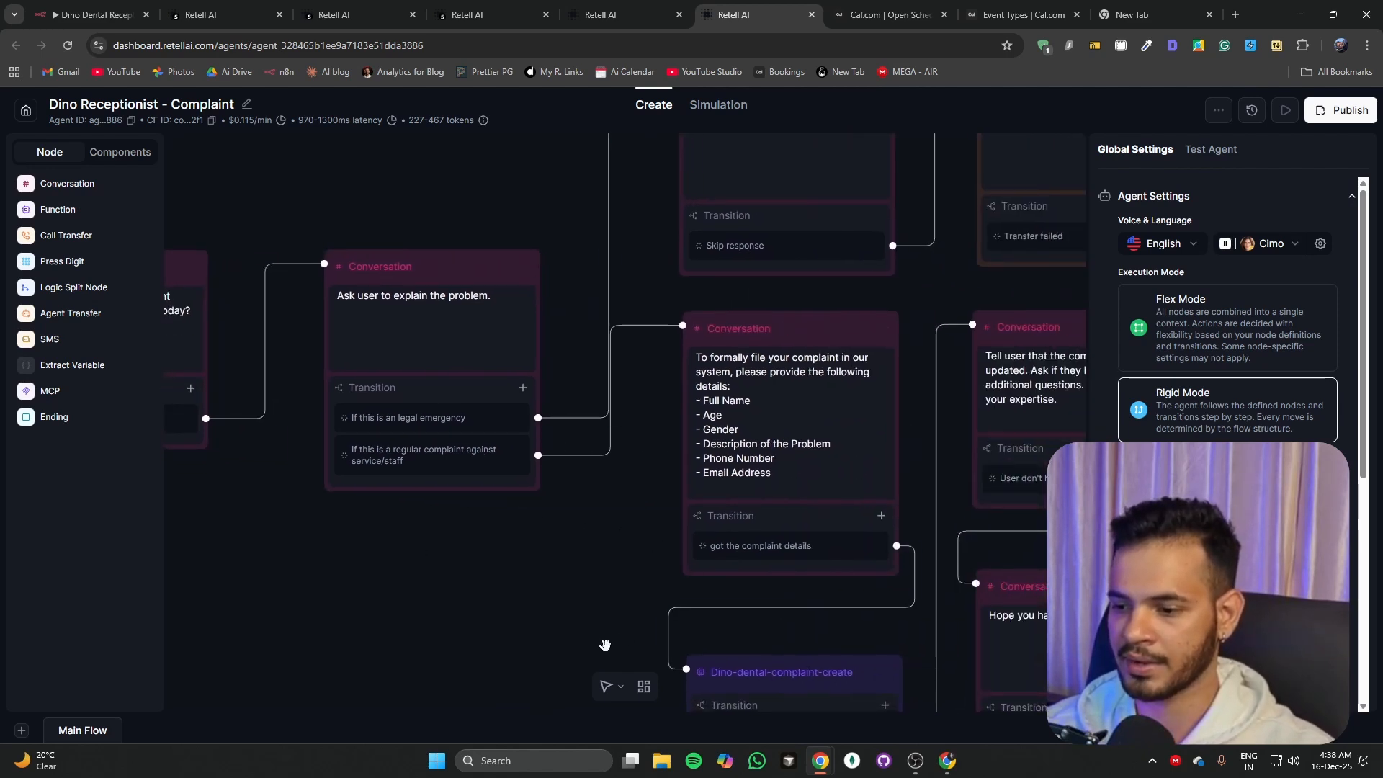
{"action": "scroll", "coordinate": [604, 645], "scroll_direction": "right", "scroll_amount": 5}
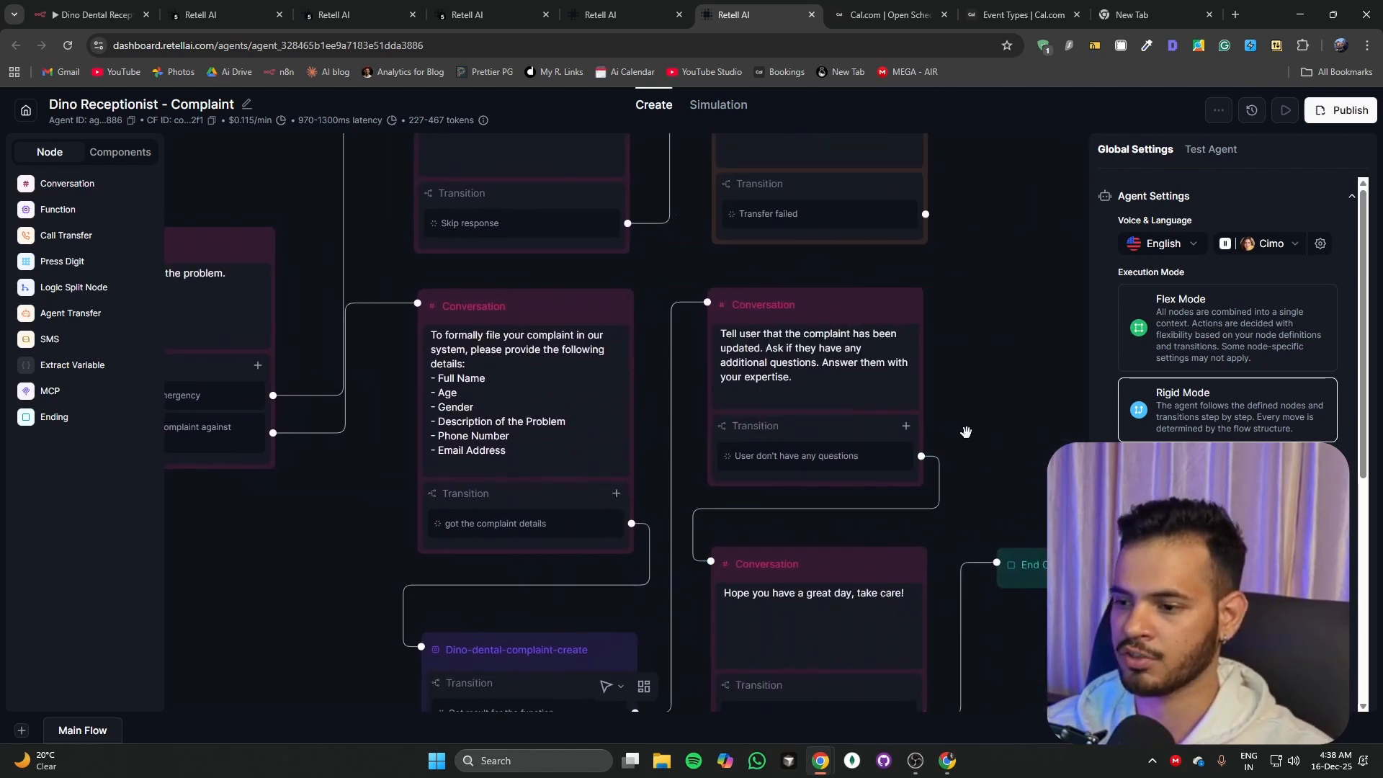
Step: Switch to the n8n webhooks workflow and open the Complaints sheet linked in the Append row in Complaints node
{"action": "left_click", "coordinate": [77, 18]}
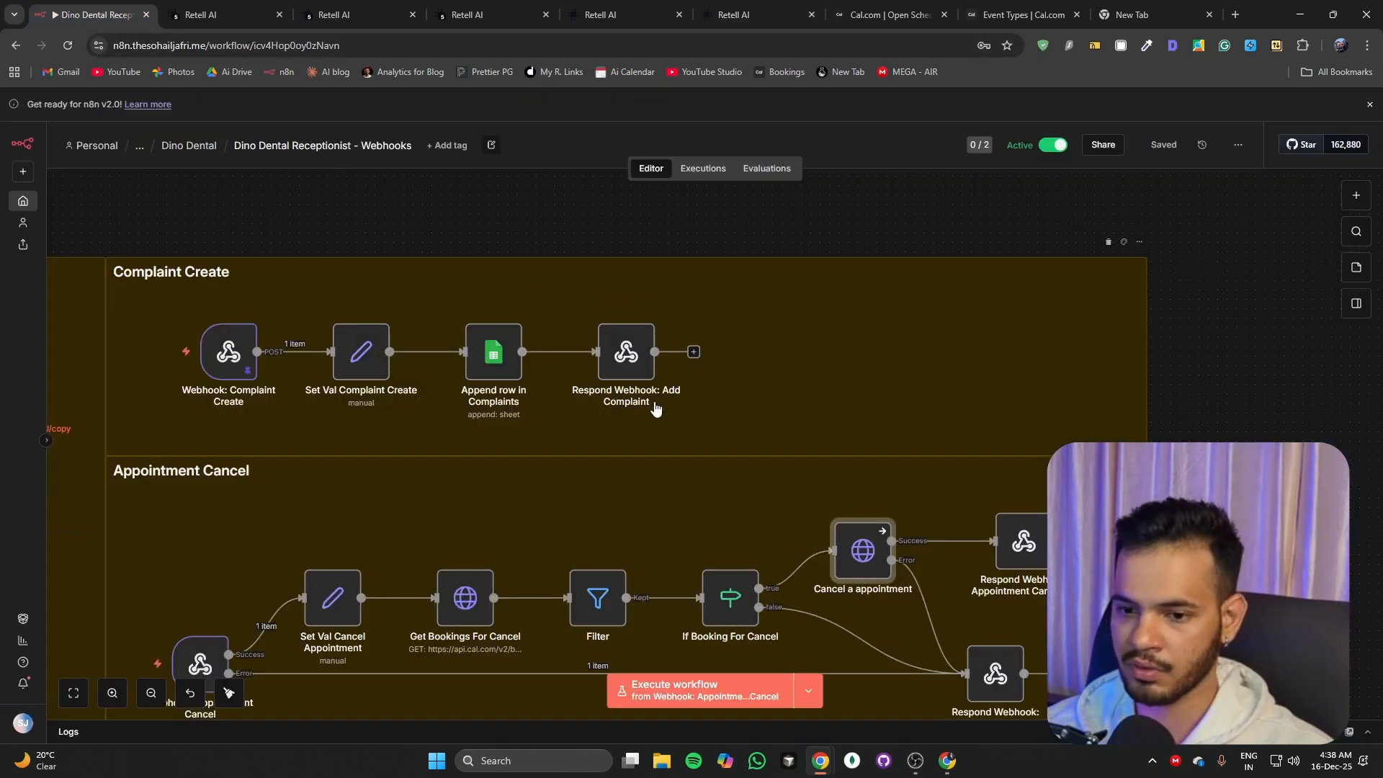
{"action": "double_click", "coordinate": [493, 351]}
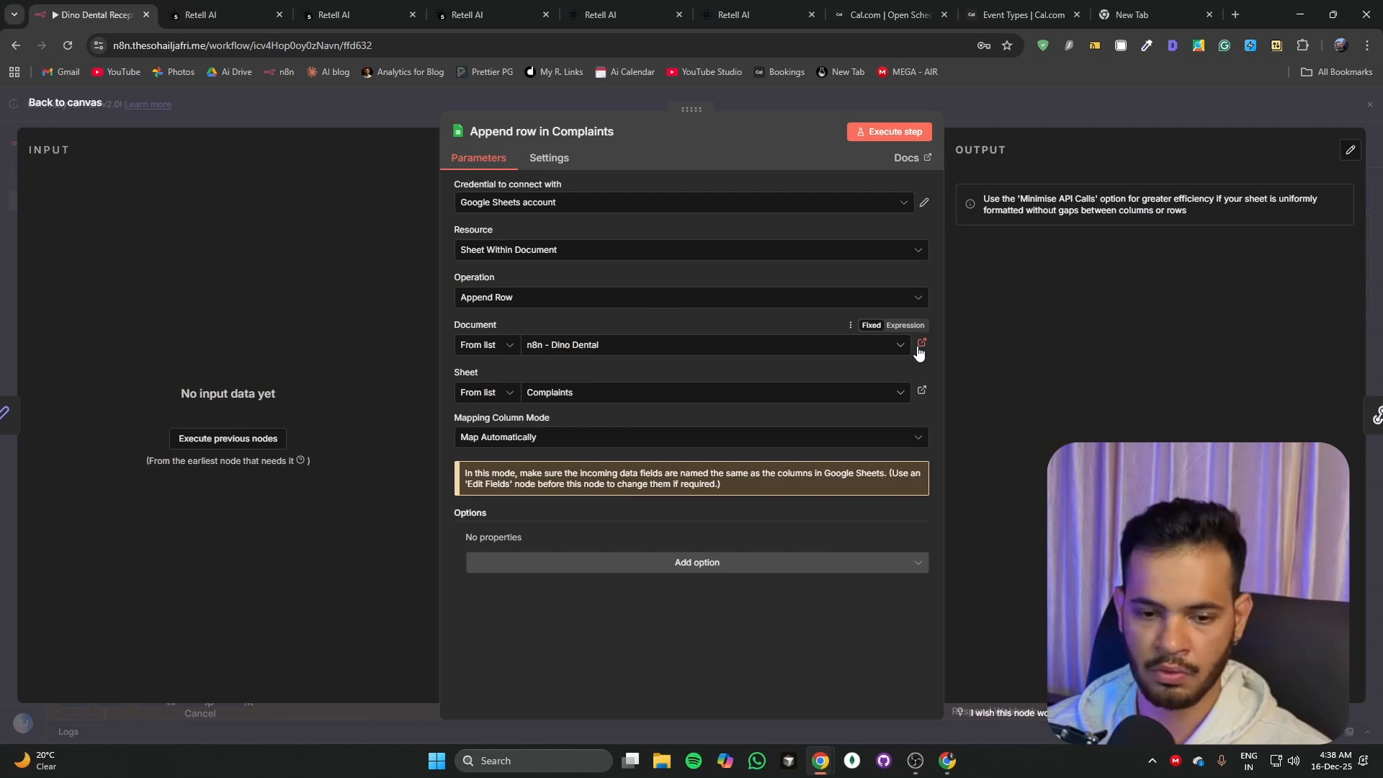
{"action": "left_click", "coordinate": [921, 390]}
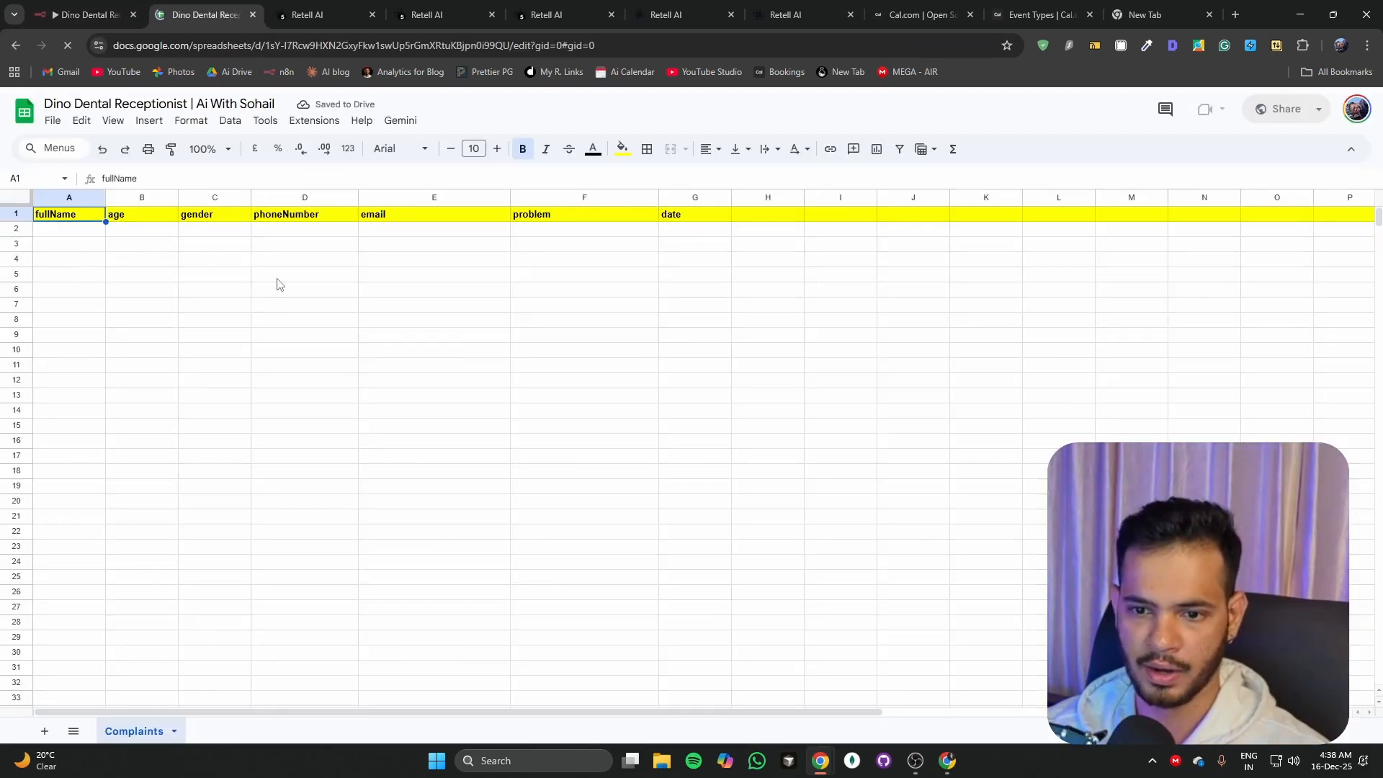
Step: Enlarge the Complaints sheet and inspect the full name in the first complaint row
{"action": "left_click", "coordinate": [68, 230]}
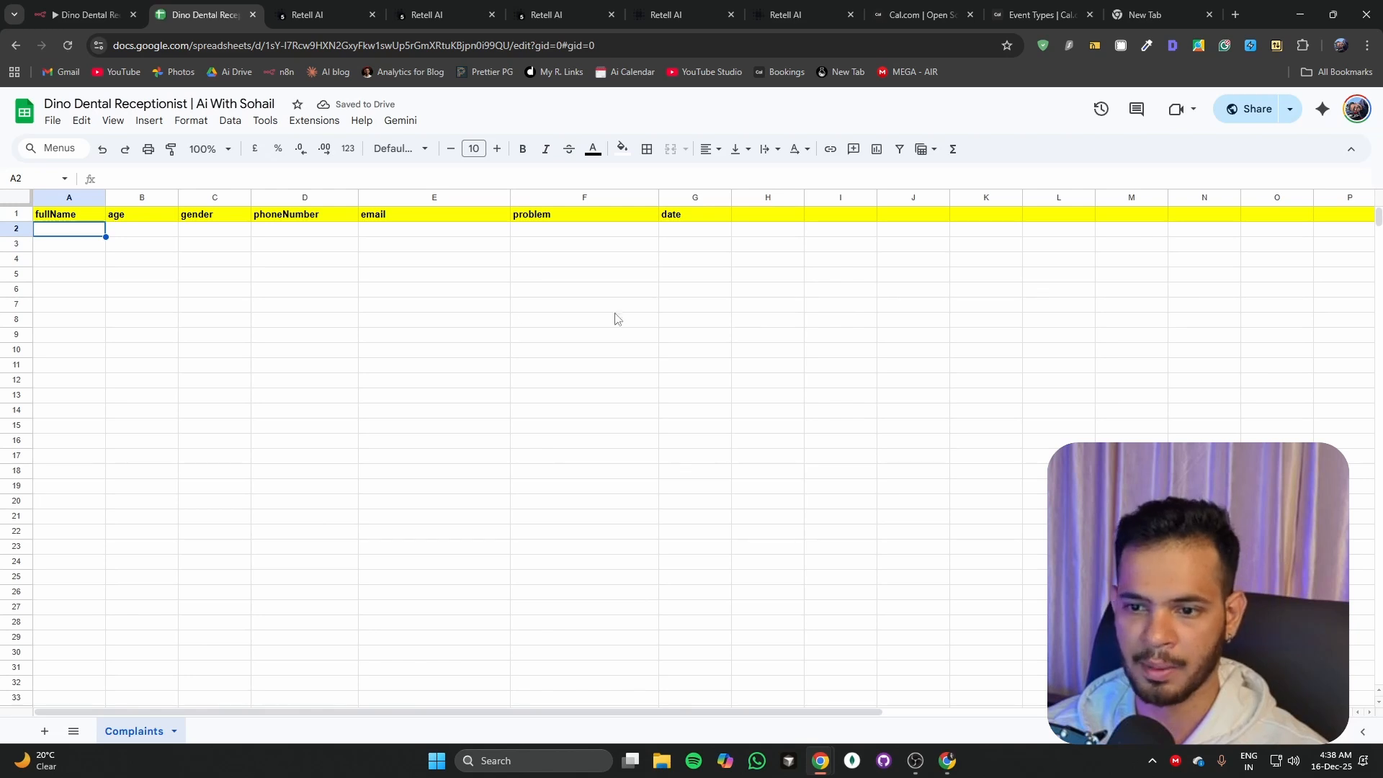
{"action": "key", "text": "ctrl+plus"}
{"action": "key", "text": "ctrl+plus"}
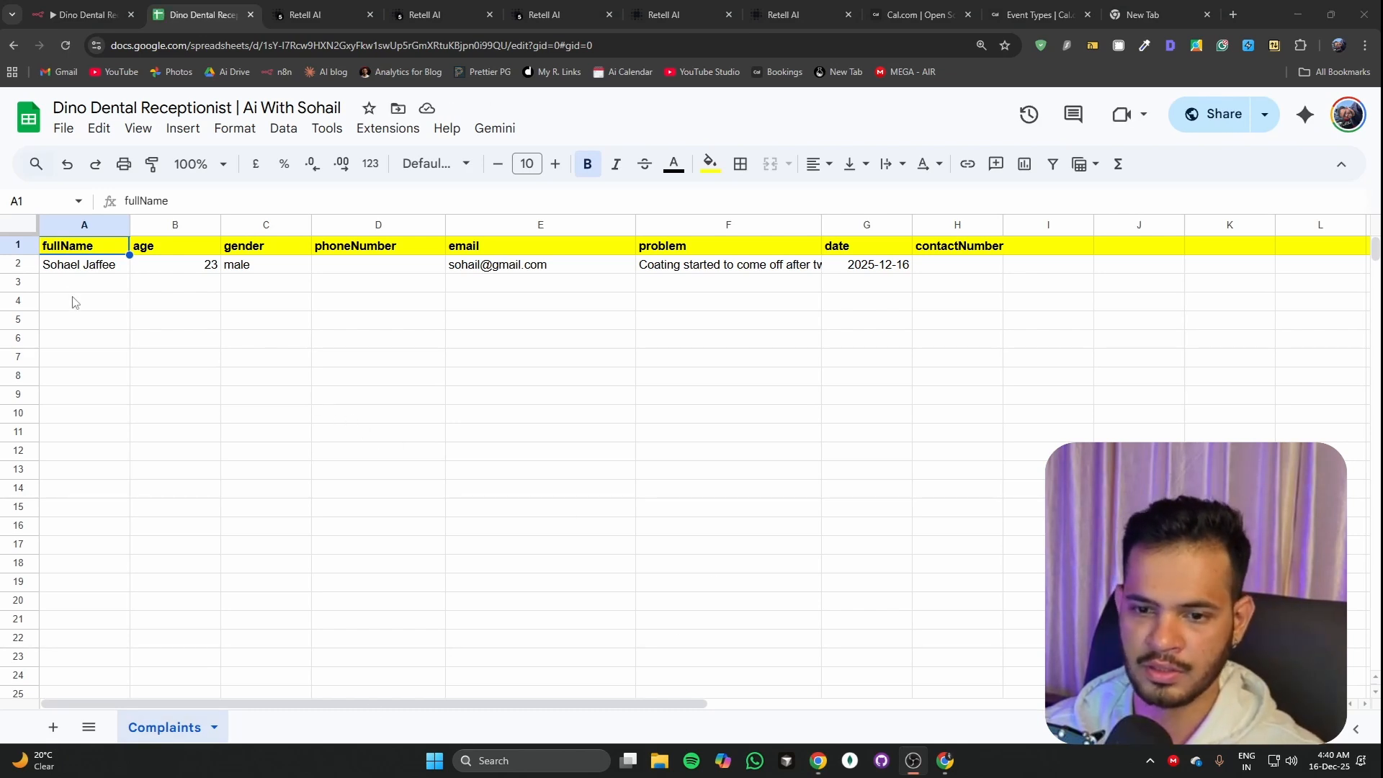
{"action": "left_click", "coordinate": [74, 271]}
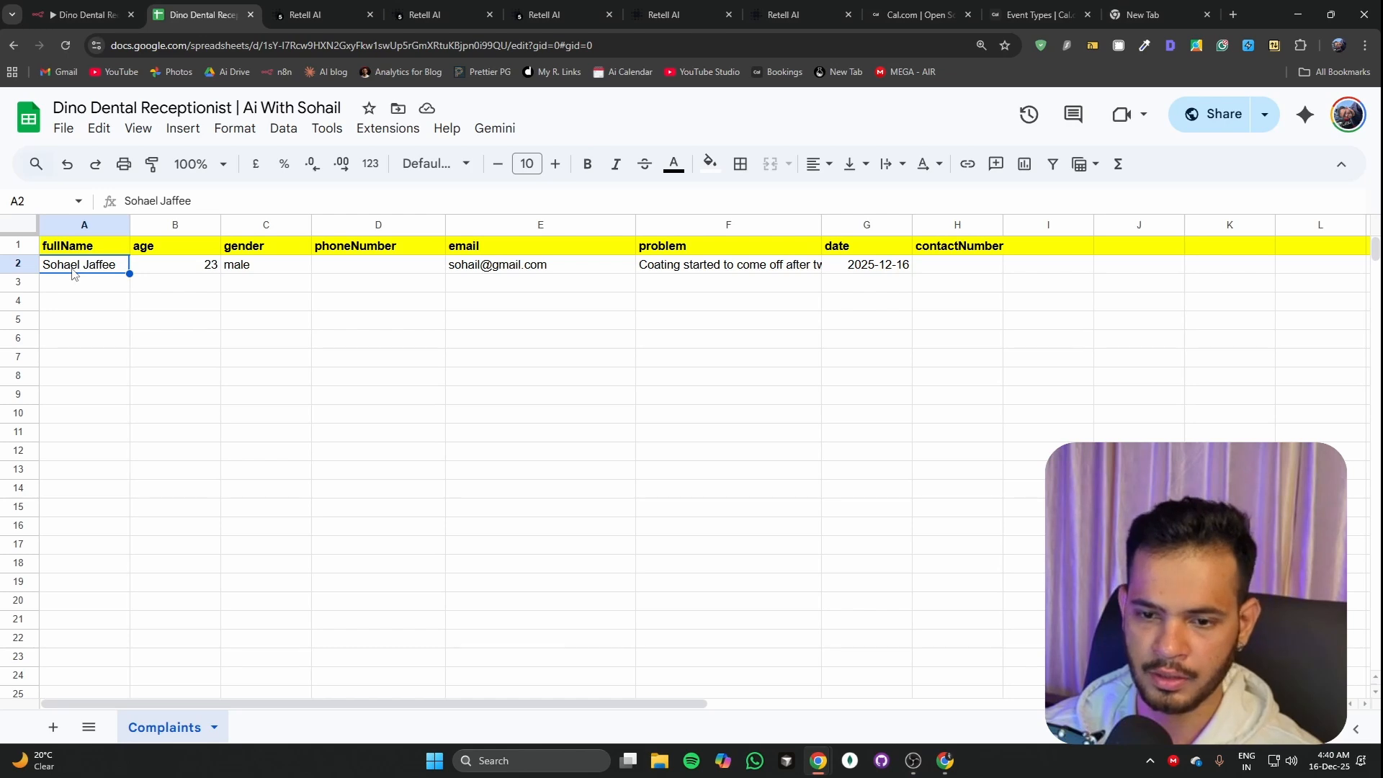
Step: Inspect the age, gender, email, problem and date recorded in the first row of the Complaints sheet
{"action": "left_click", "coordinate": [205, 268]}
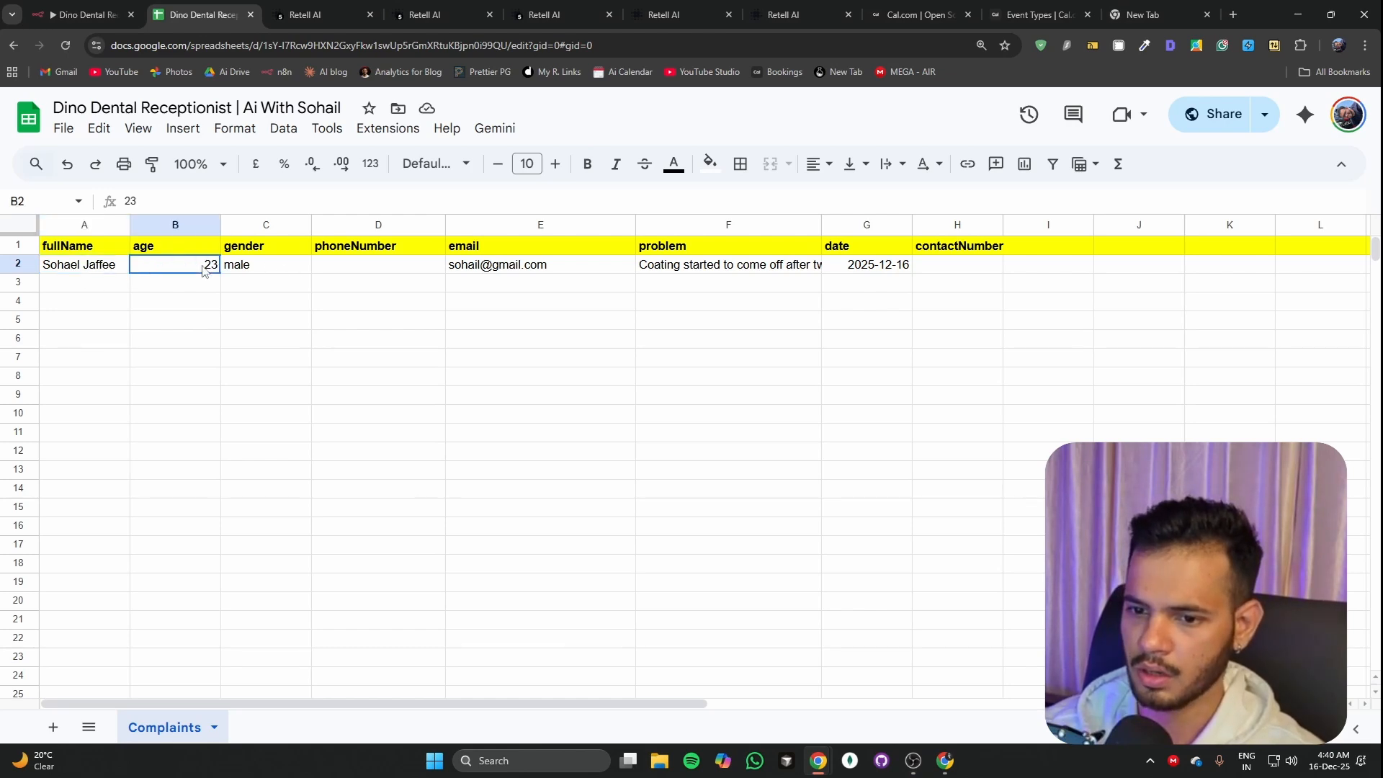
{"action": "left_click", "coordinate": [274, 272]}
{"action": "left_click", "coordinate": [481, 272]}
{"action": "double_click", "coordinate": [669, 273]}
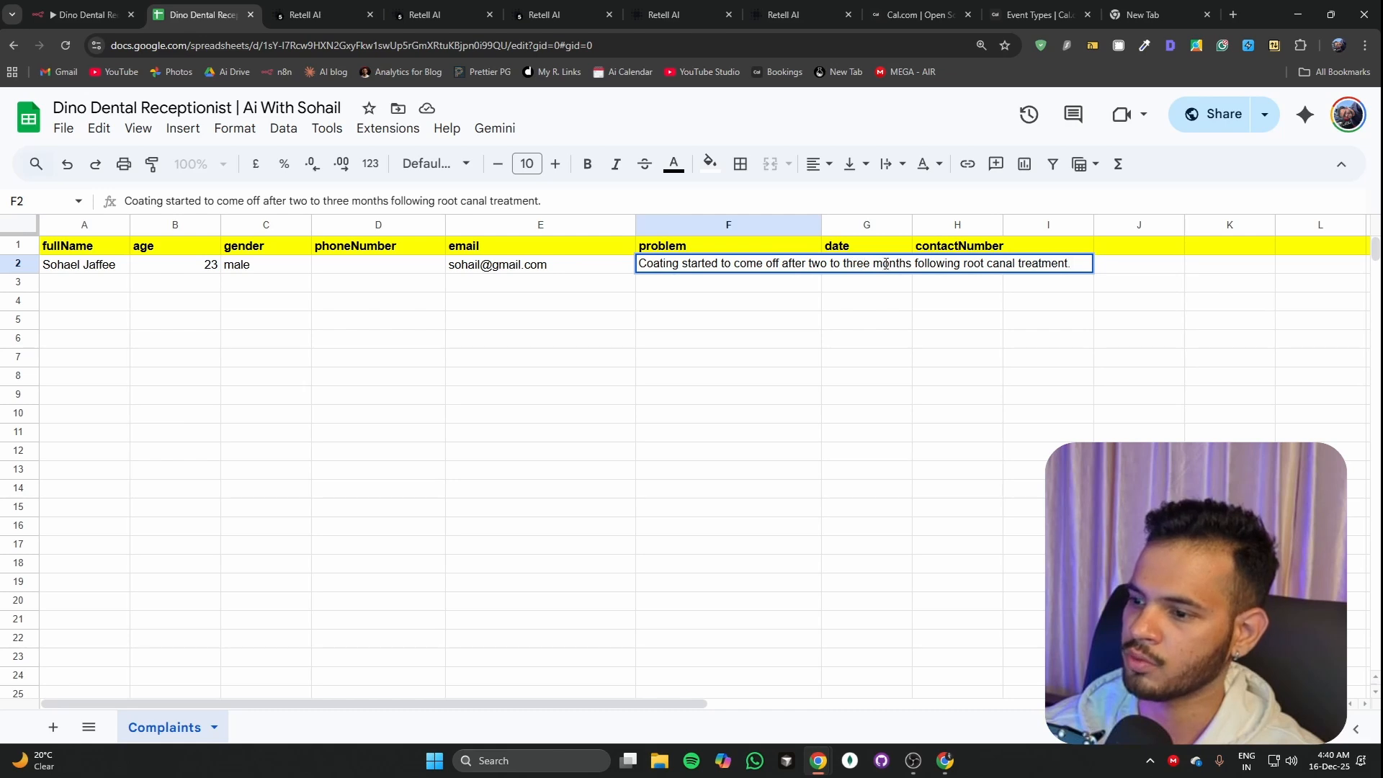
{"action": "left_click", "coordinate": [945, 335]}
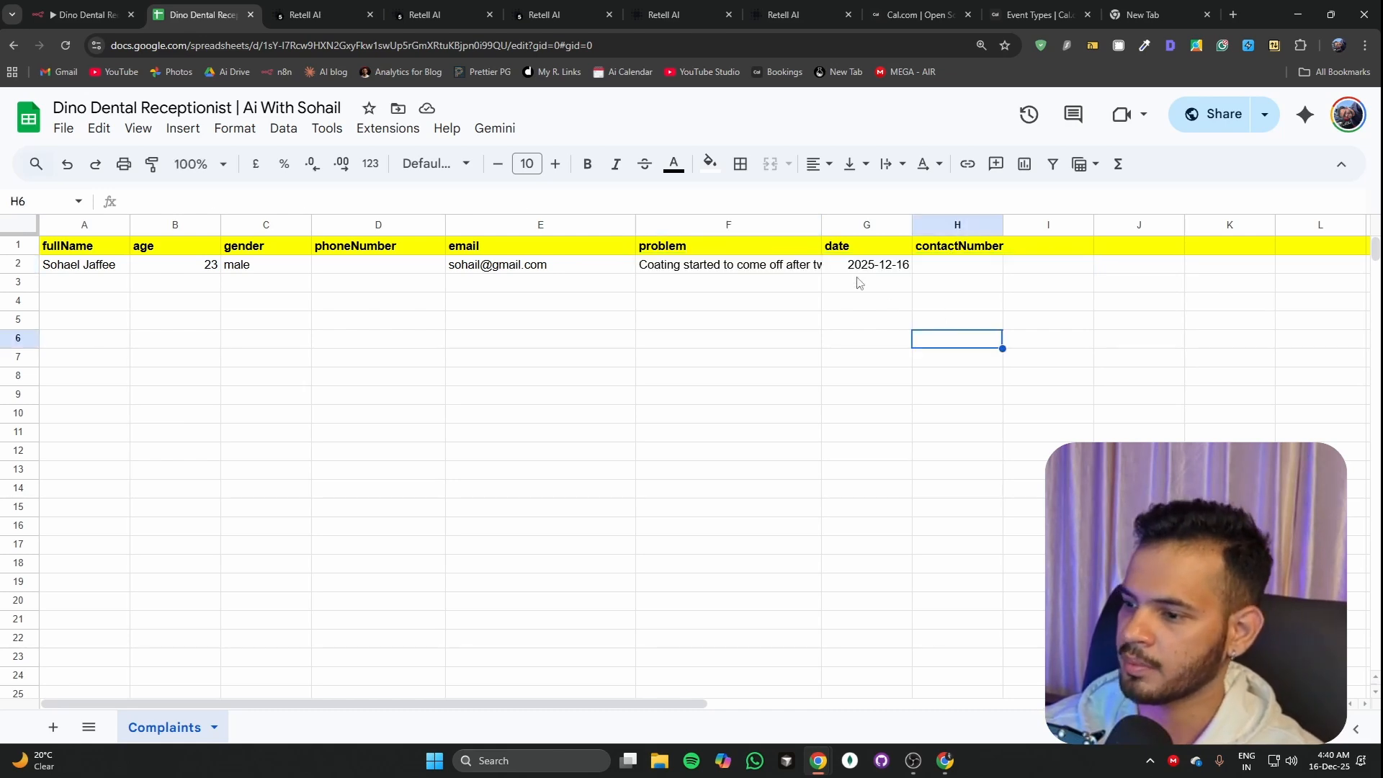
{"action": "left_click", "coordinate": [861, 272]}
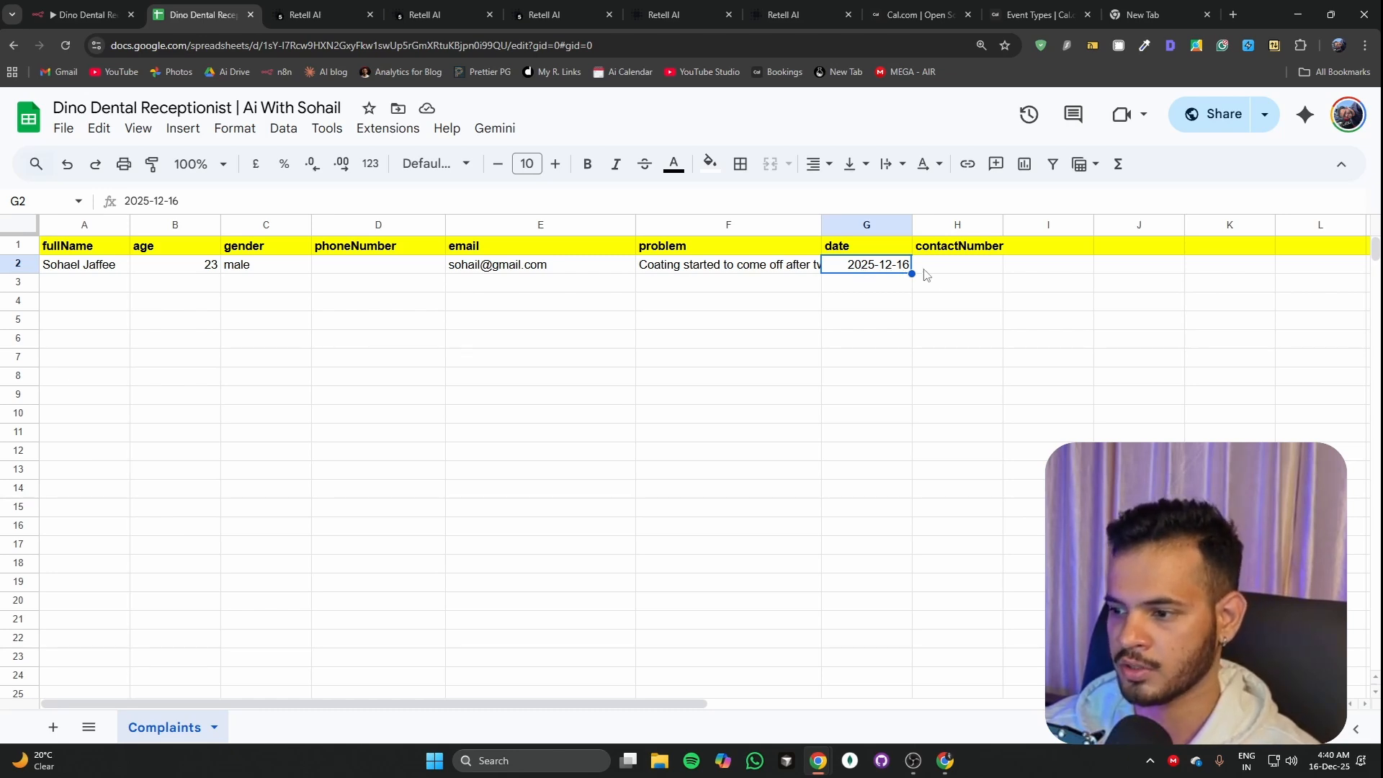
{"action": "left_click", "coordinate": [704, 398]}
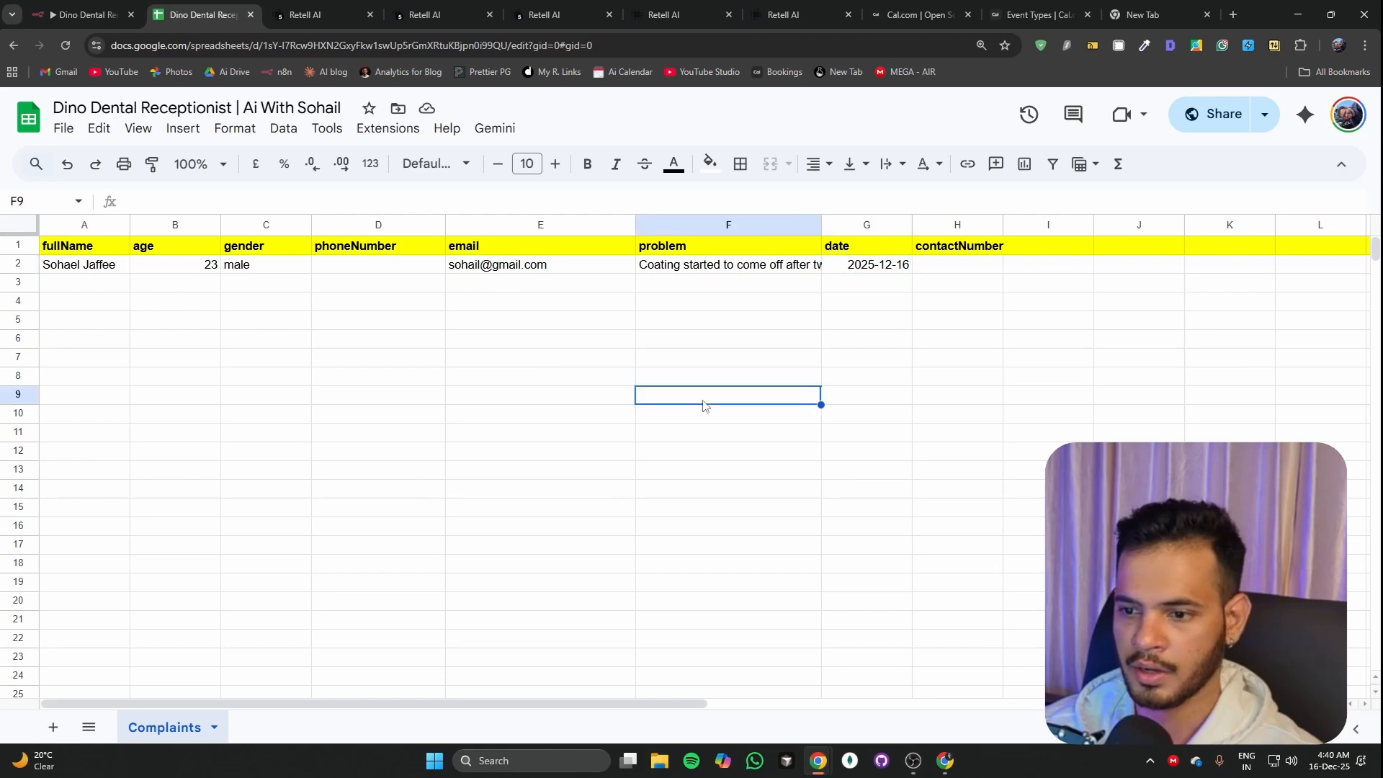
Step: Return to the n8n webhooks workflow and examine the Dec 16, 04:40:29 execution of the Complaint Create branch
{"action": "left_click", "coordinate": [85, 15]}
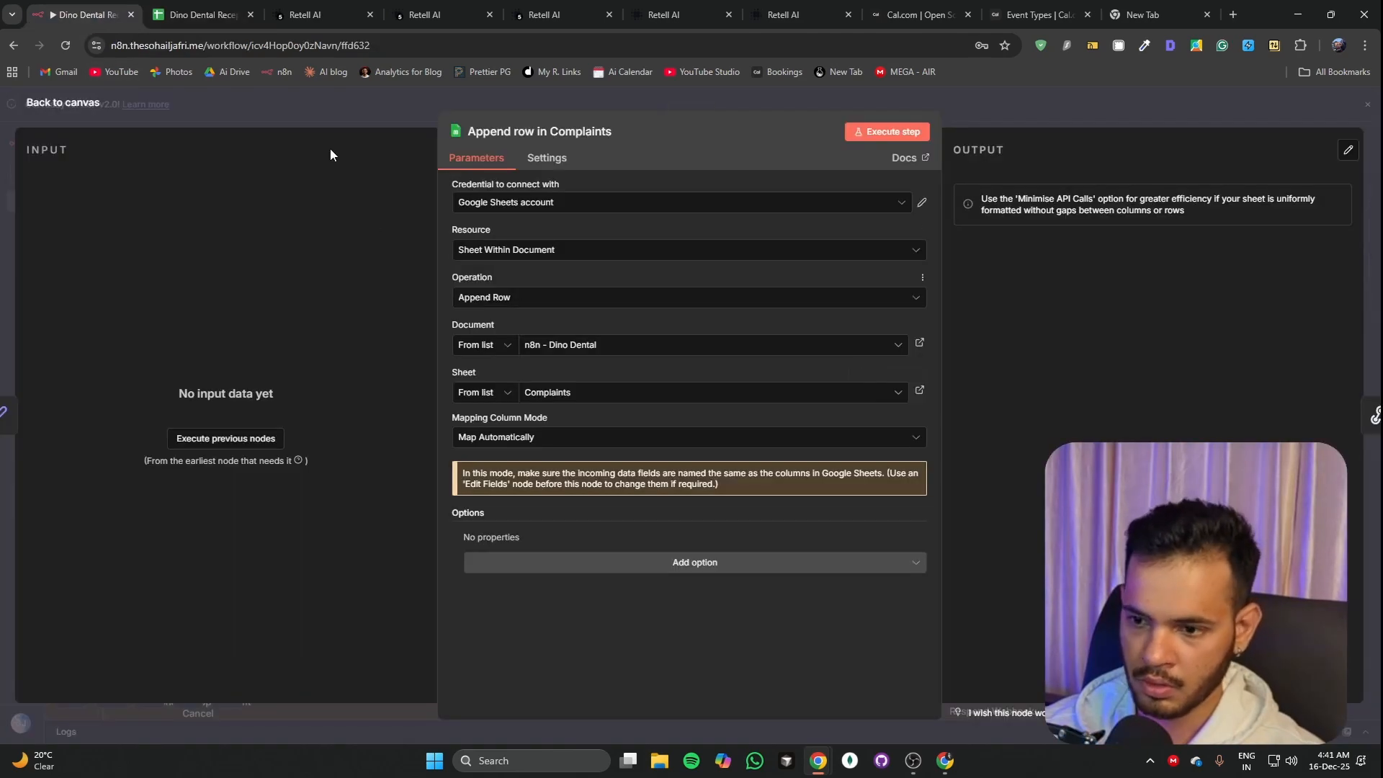
{"action": "left_click", "coordinate": [395, 121]}
{"action": "left_click", "coordinate": [700, 168]}
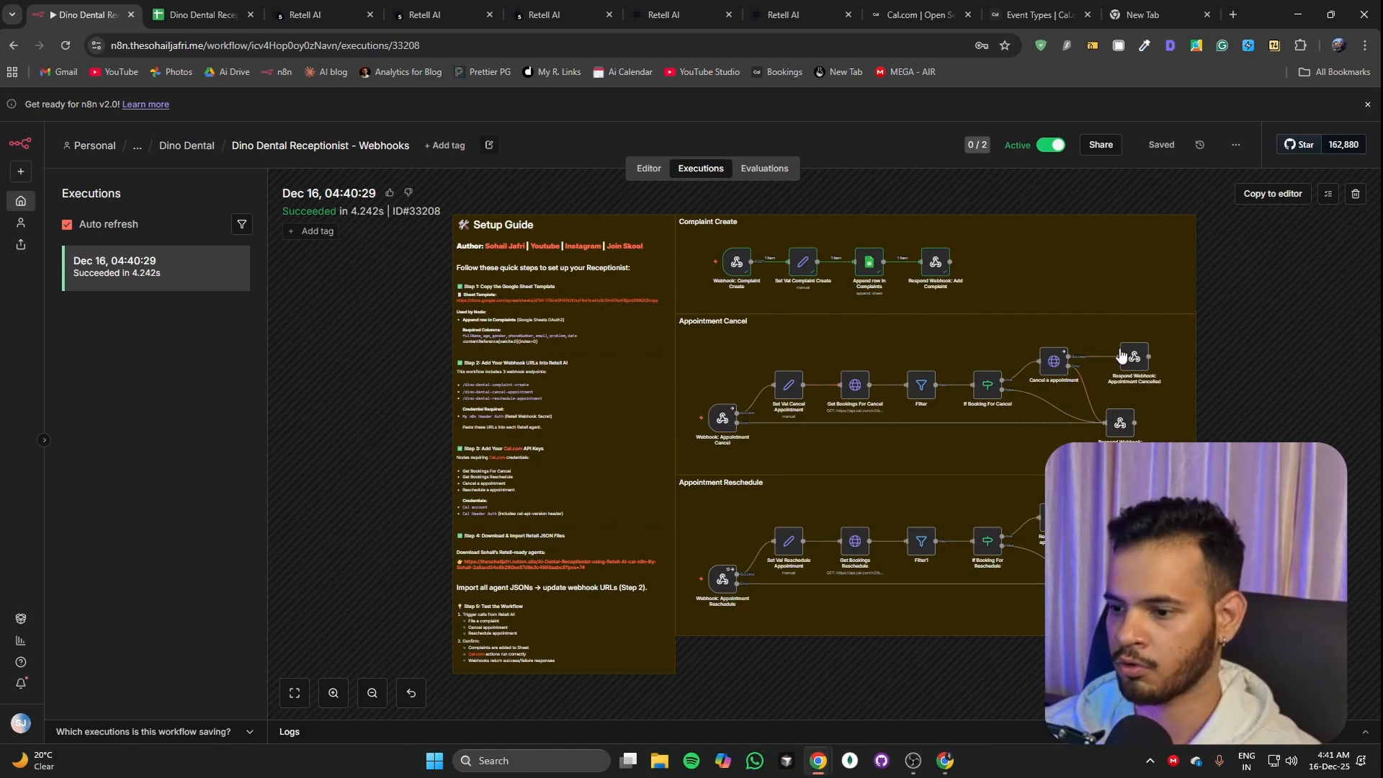
{"action": "scroll", "coordinate": [780, 291], "scroll_direction": "up", "scroll_amount": 5}
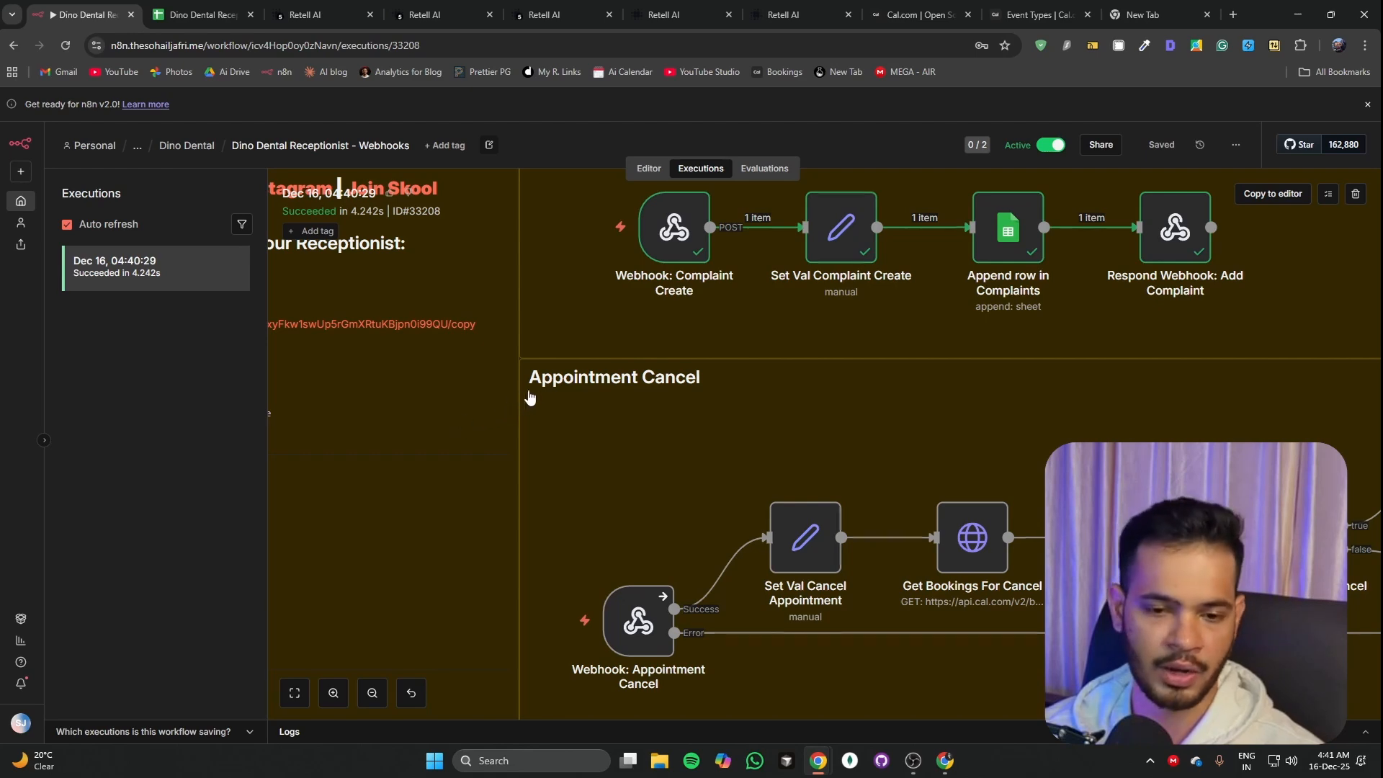
{"action": "scroll", "coordinate": [533, 364], "scroll_direction": "down", "scroll_amount": 3}
{"action": "scroll", "coordinate": [537, 360], "scroll_direction": "up", "scroll_amount": 4}
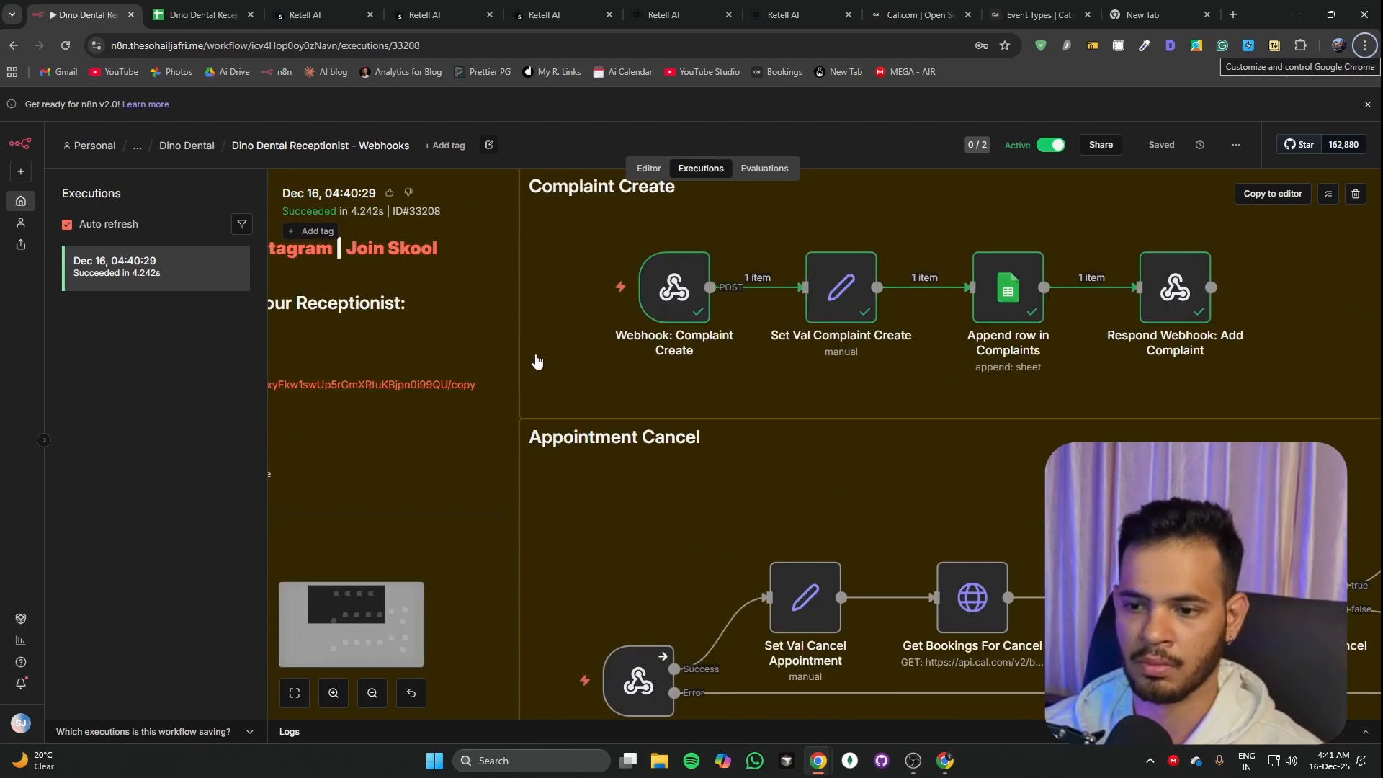
{"action": "scroll", "coordinate": [535, 361], "scroll_direction": "down", "scroll_amount": 3}
{"action": "scroll", "coordinate": [535, 361], "scroll_direction": "up", "scroll_amount": 4}
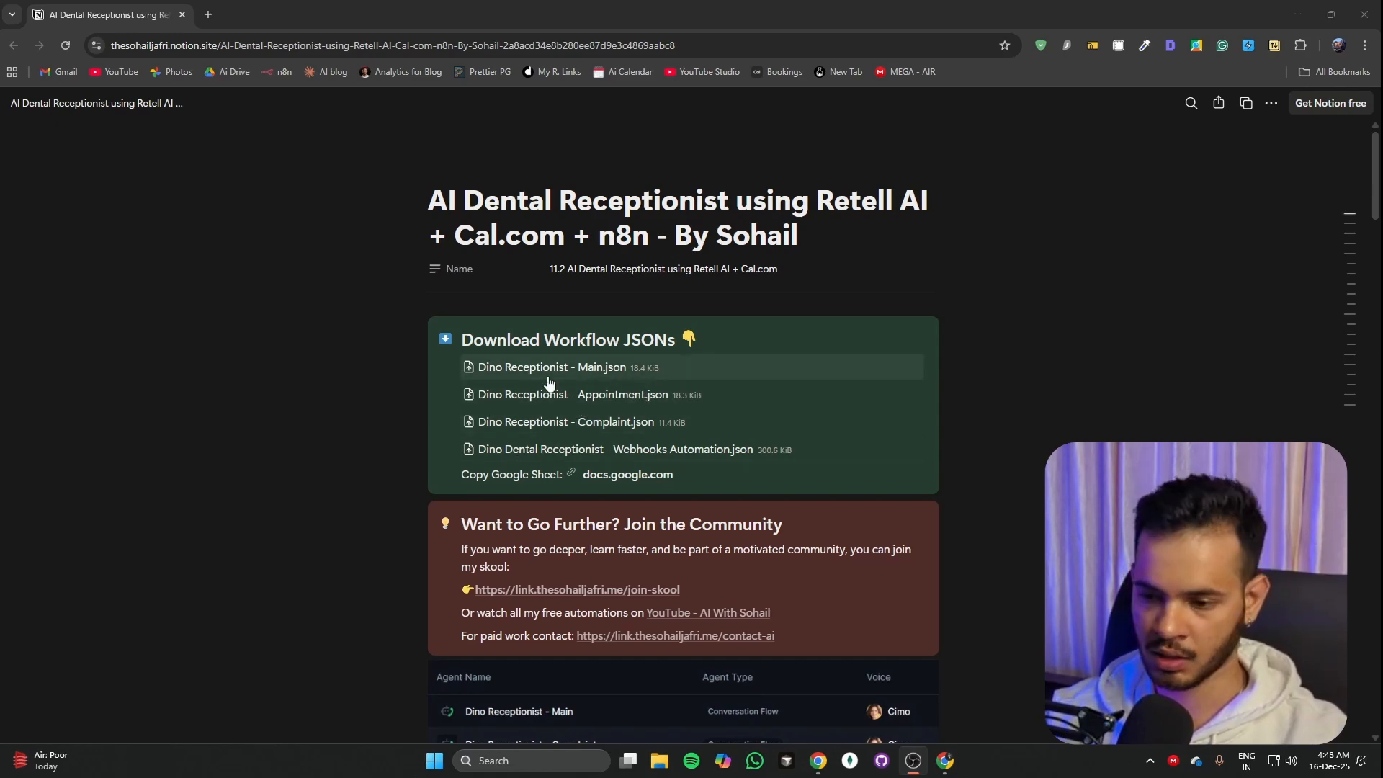
Step: Enlarge the Notion resource page, open its Google Sheet copy link and highlight the name of the document offered for copying
{"action": "key", "text": "ctrl+plus"}
{"action": "key", "text": "ctrl+plus"}
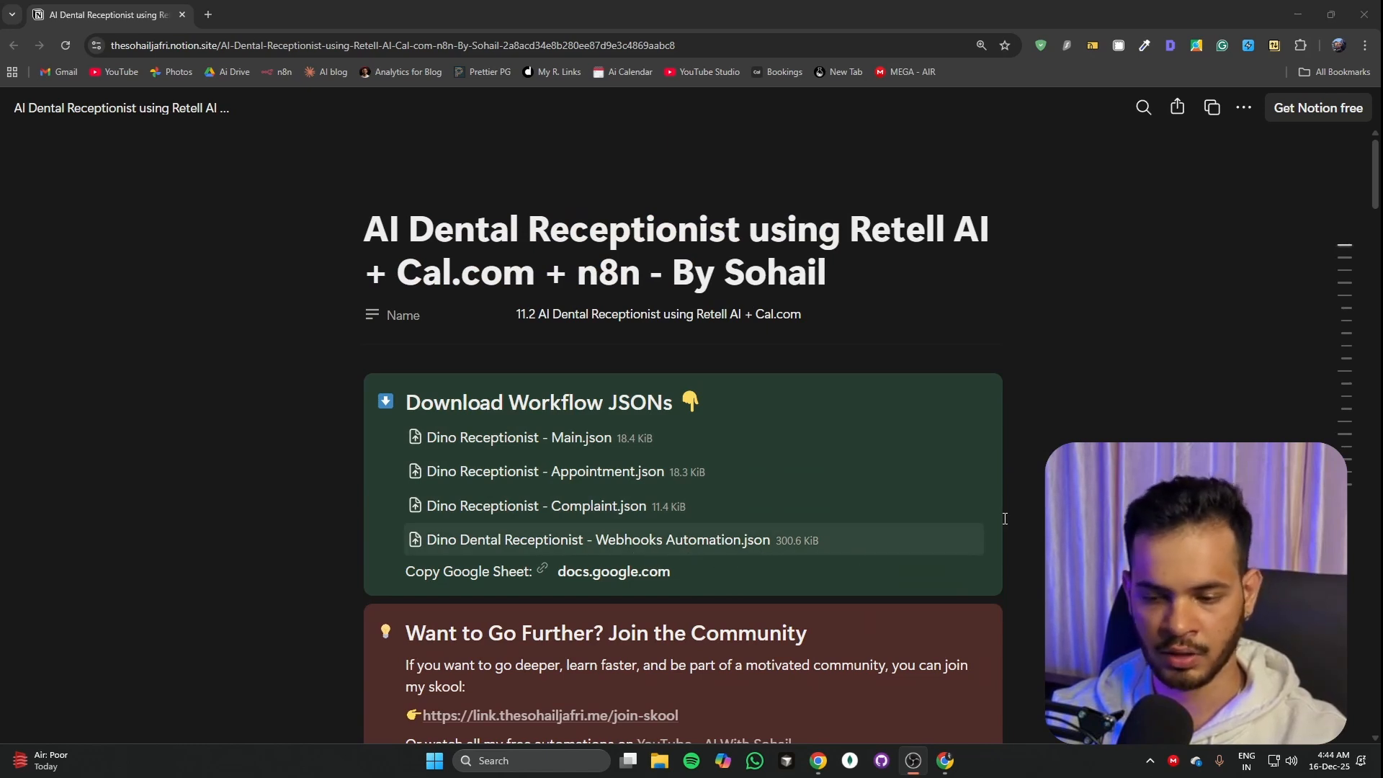
{"action": "left_click", "coordinate": [576, 572]}
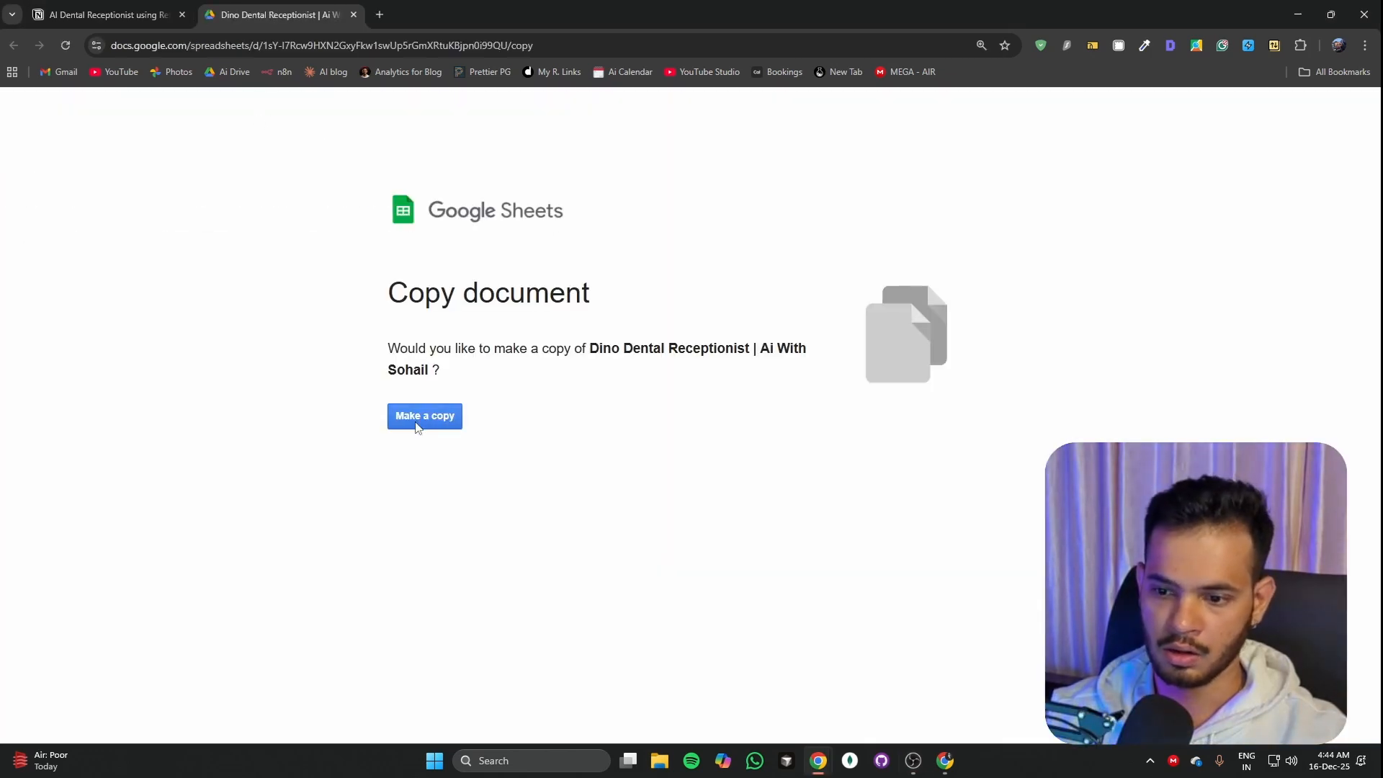
{"action": "left_click_drag", "start_coordinate": [591, 352], "coordinate": [834, 360]}
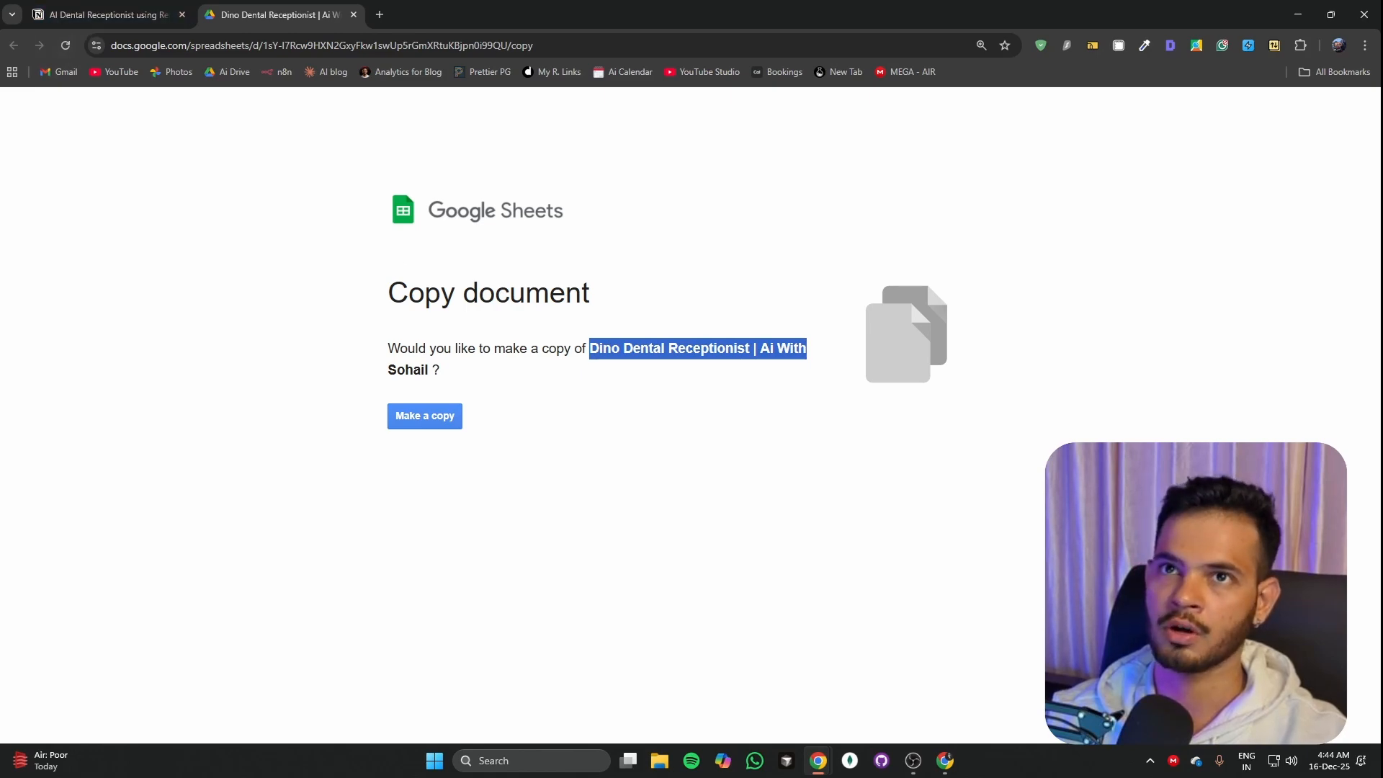
Step: Bring up the original Dino Dental Receptionist spreadsheet full screen, view its Complaints columns and put its window away
{"action": "left_click_drag", "start_coordinate": [288, 2], "coordinate": [255, 149]}
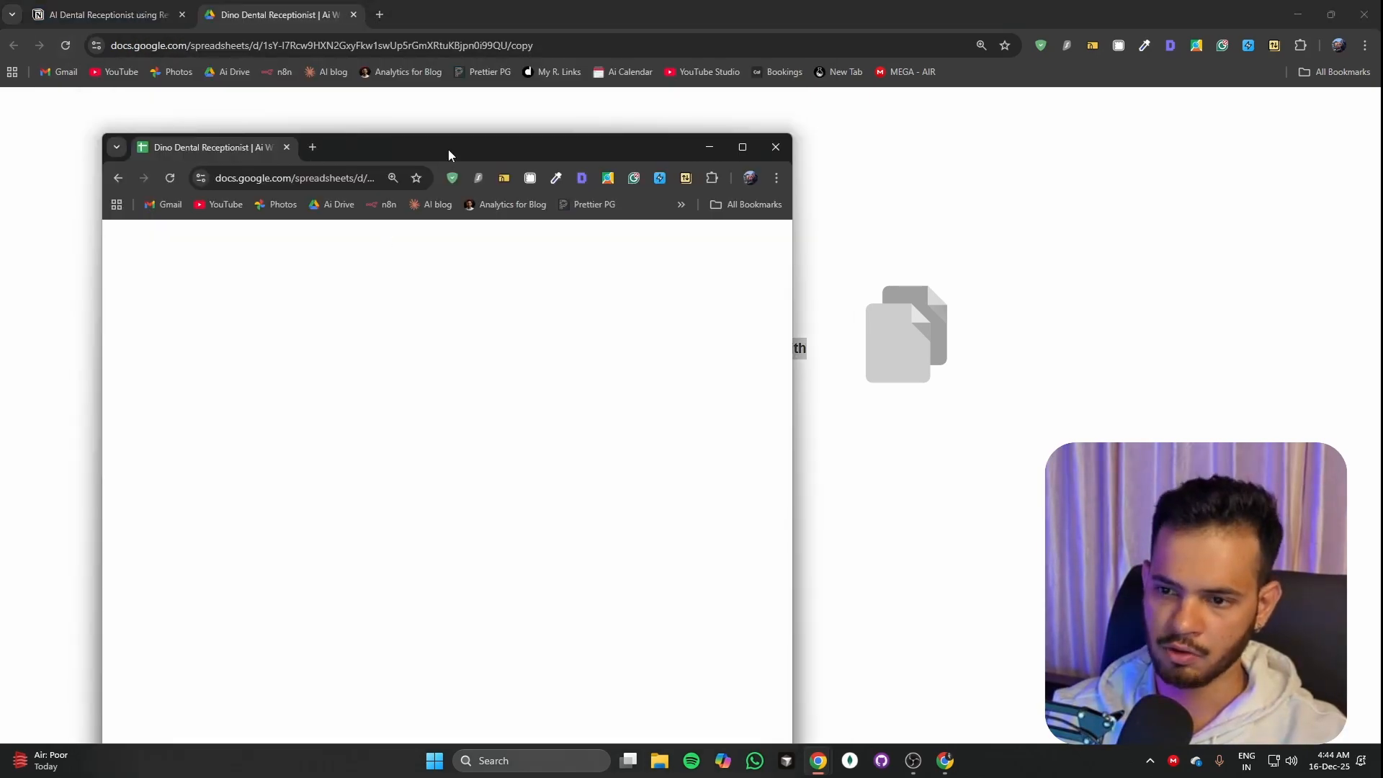
{"action": "double_click", "coordinate": [448, 154]}
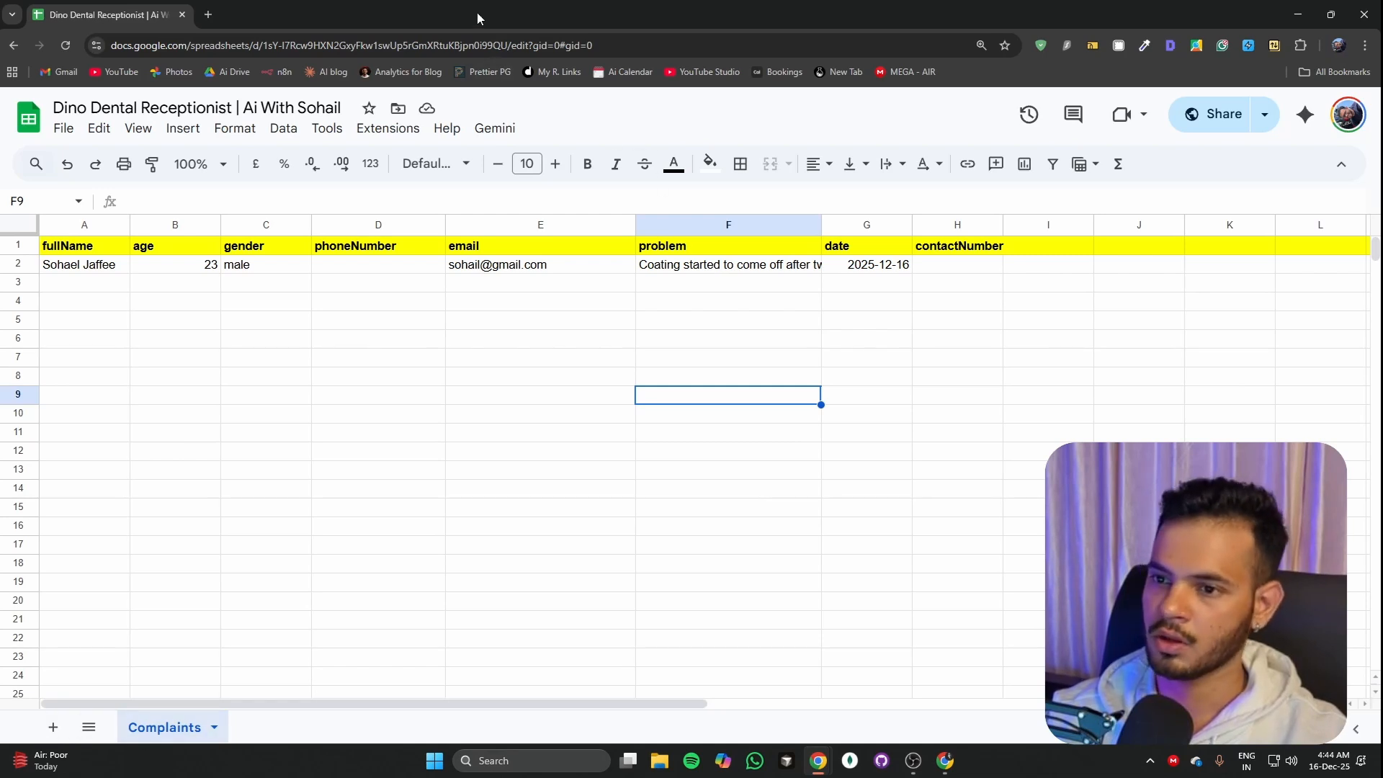
{"action": "left_click_drag", "start_coordinate": [479, 15], "coordinate": [411, 0]}
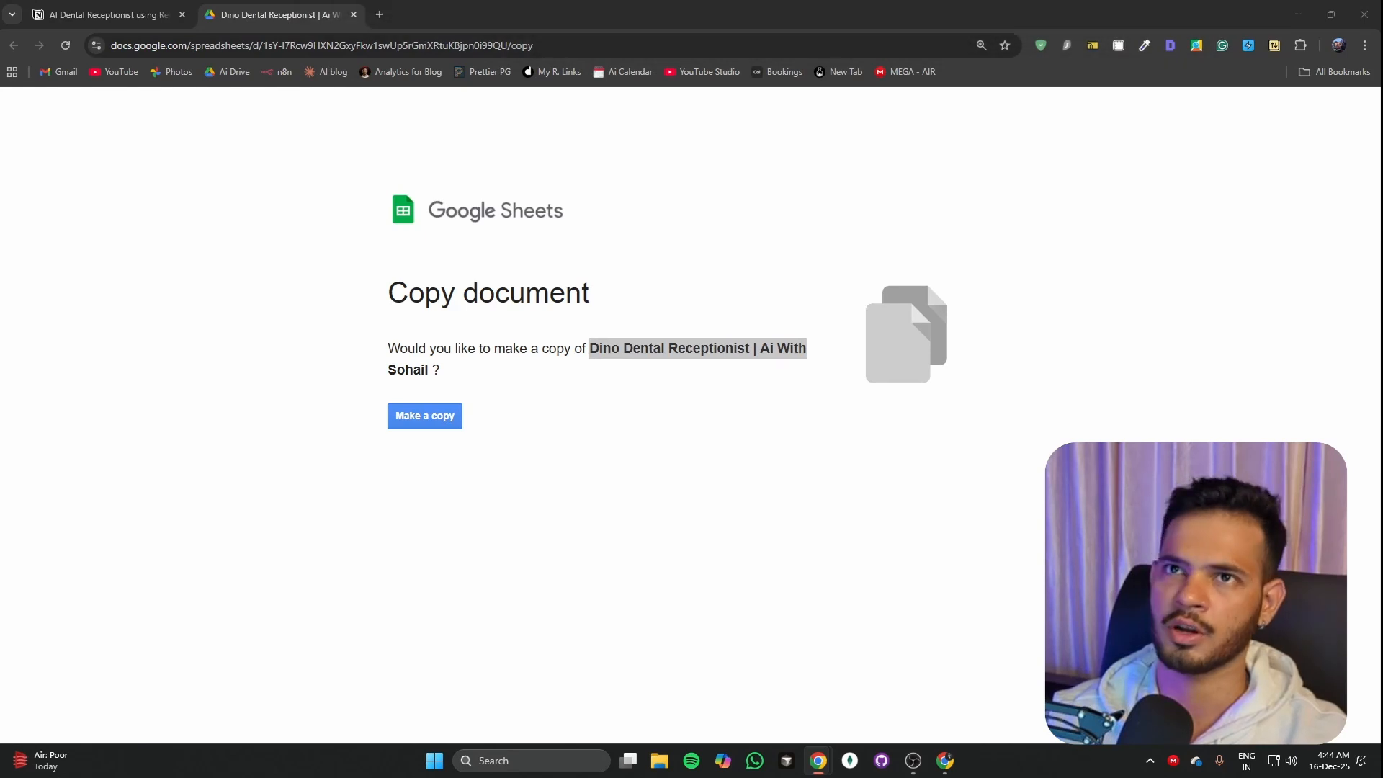
Step: Go back to the Notion resource page and open the Retell AI dashboard in a new tab
{"action": "left_click", "coordinate": [108, 15]}
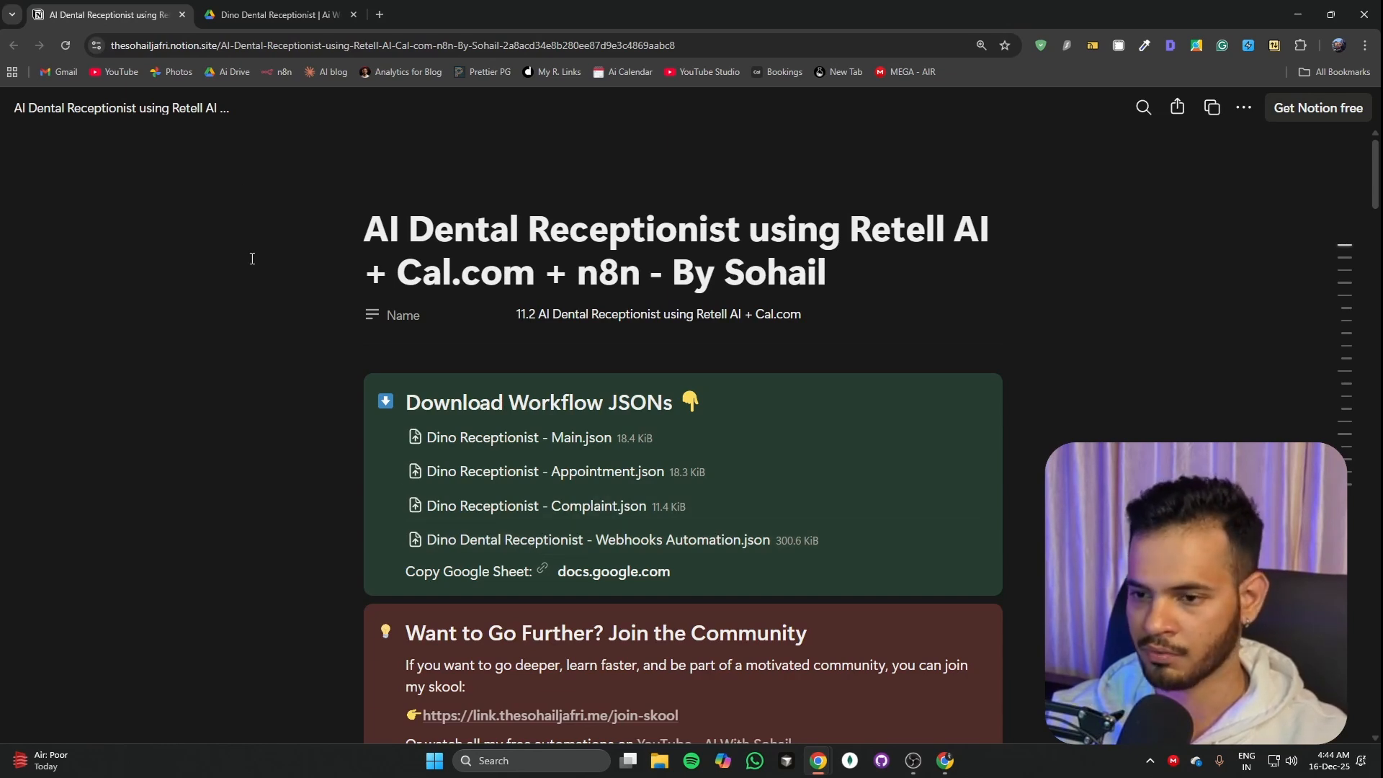
{"action": "left_click", "coordinate": [380, 14]}
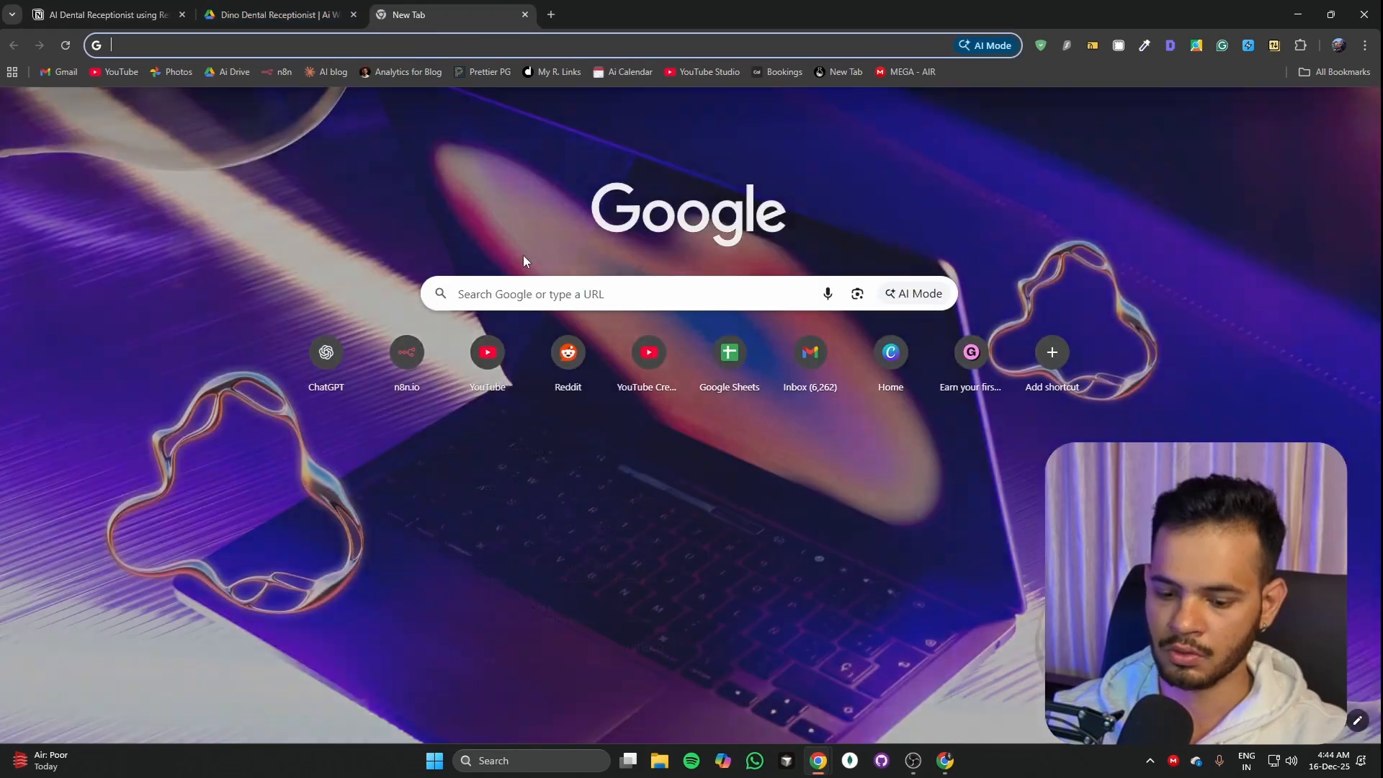
{"action": "type", "text": "ret"}
{"action": "key", "text": "Return"}
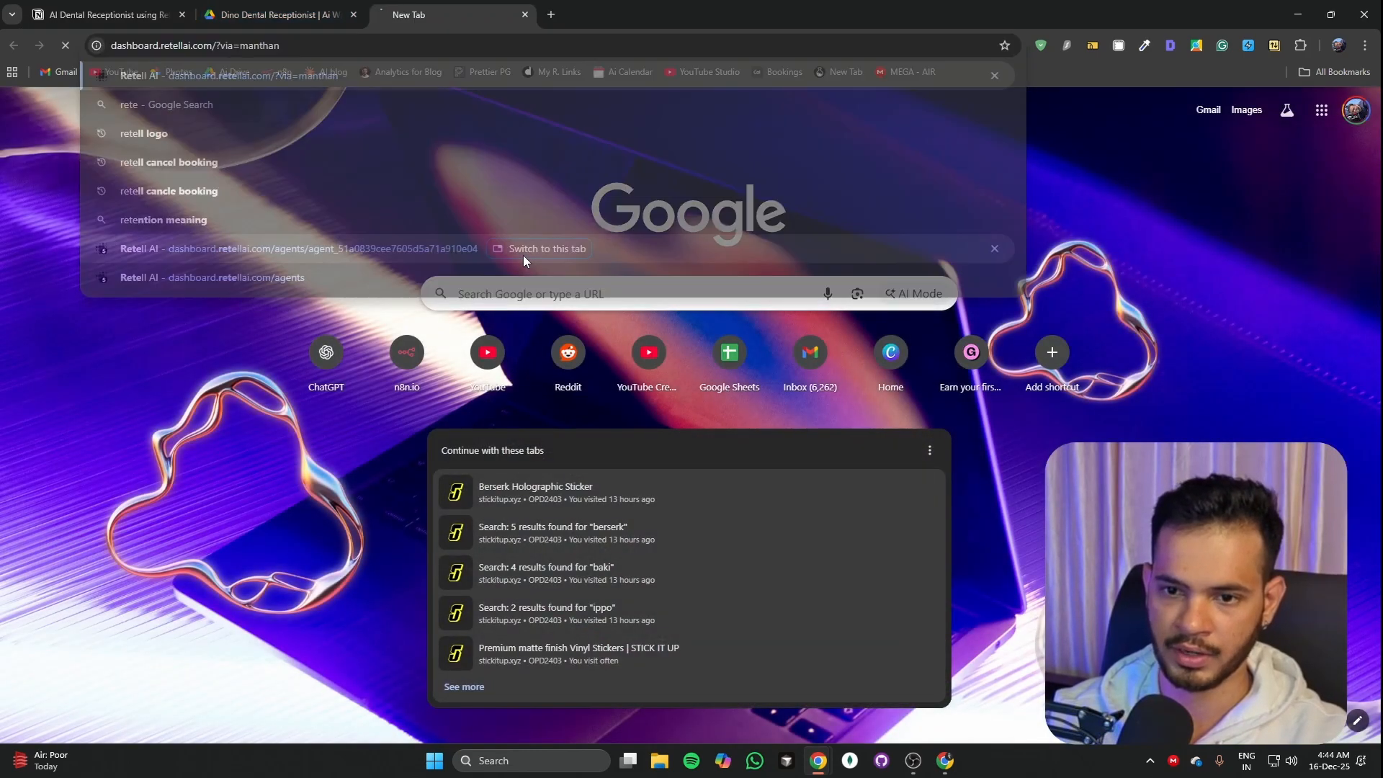
Step: Open the Dino Receptionist Appointment, Main and Complaint JSON files from the Notion page's download list
{"action": "left_click", "coordinate": [114, 26]}
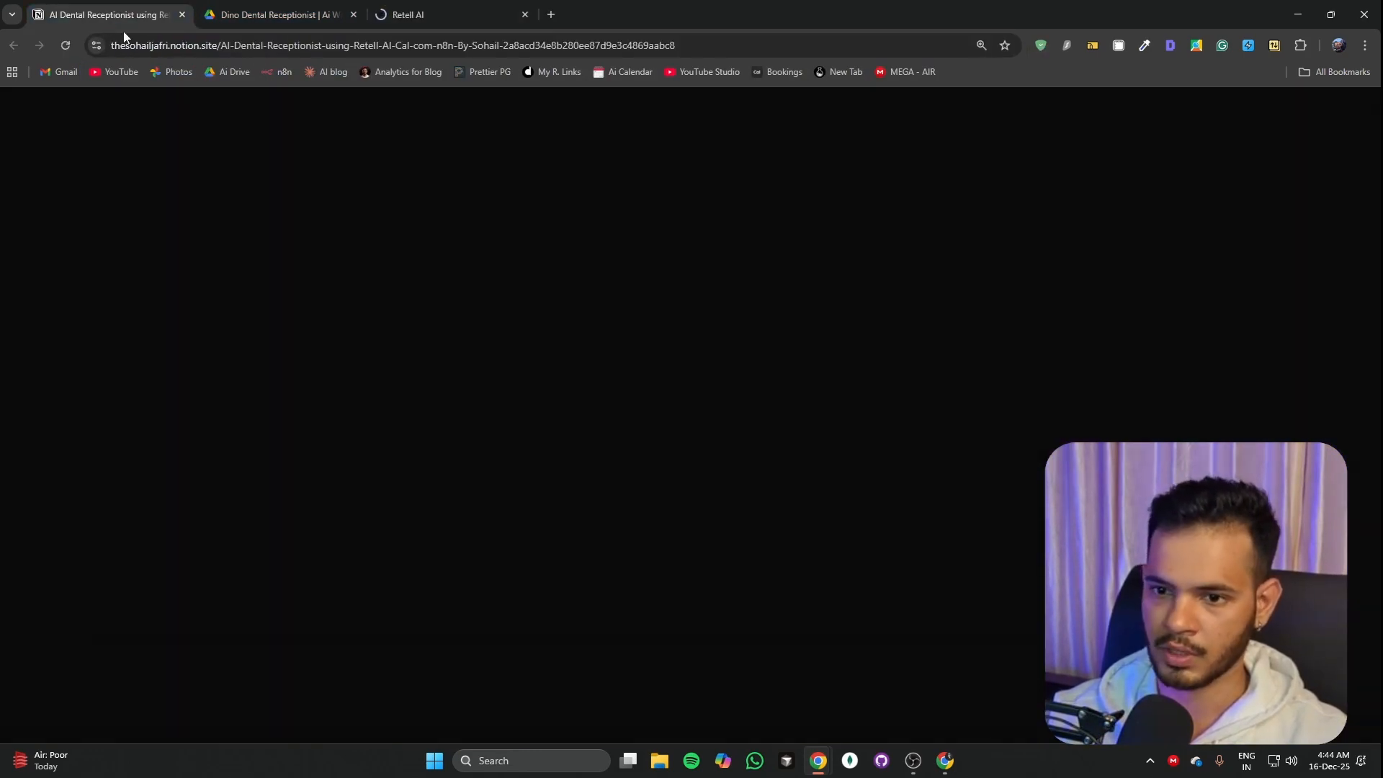
{"action": "left_click", "coordinate": [927, 466]}
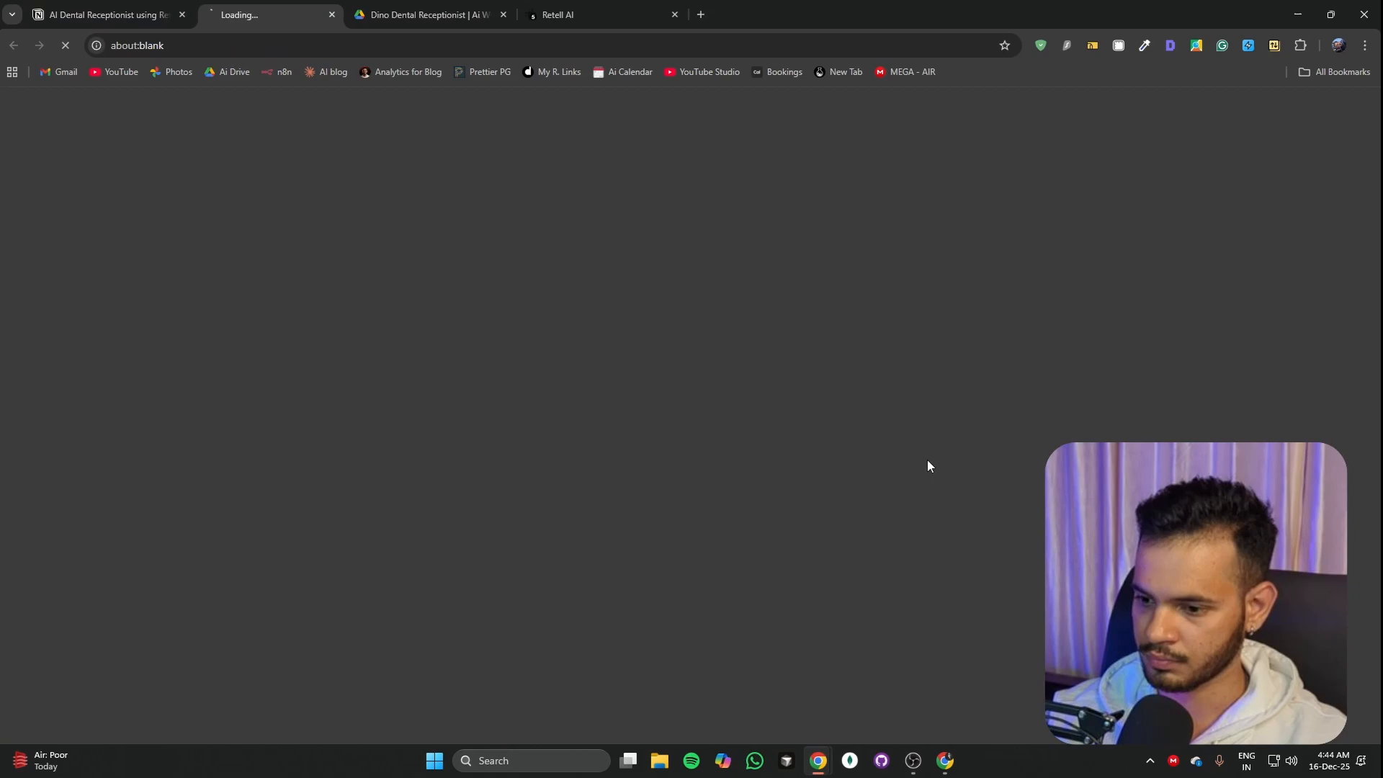
{"action": "left_click", "coordinate": [127, 17]}
{"action": "left_click", "coordinate": [556, 444]}
{"action": "left_click", "coordinate": [108, 14]}
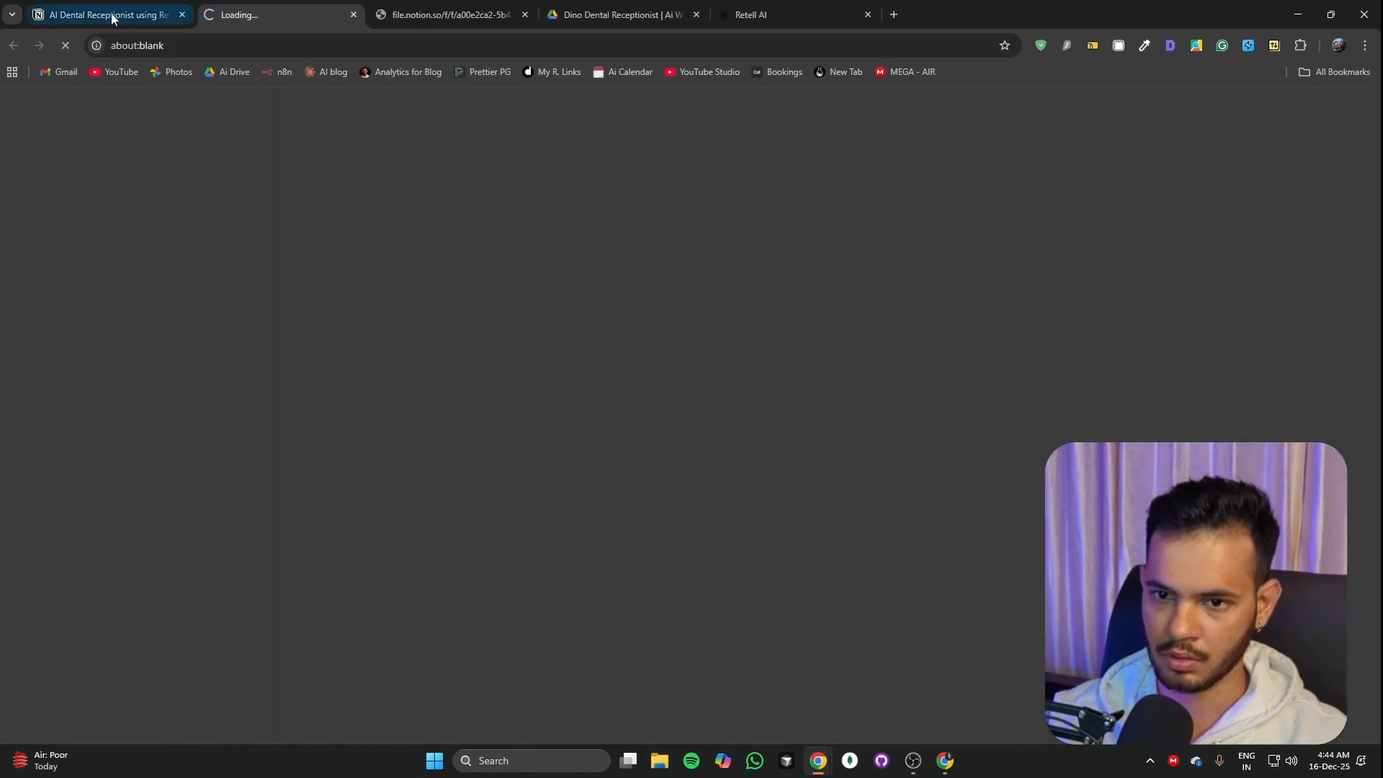
{"action": "left_click", "coordinate": [542, 504]}
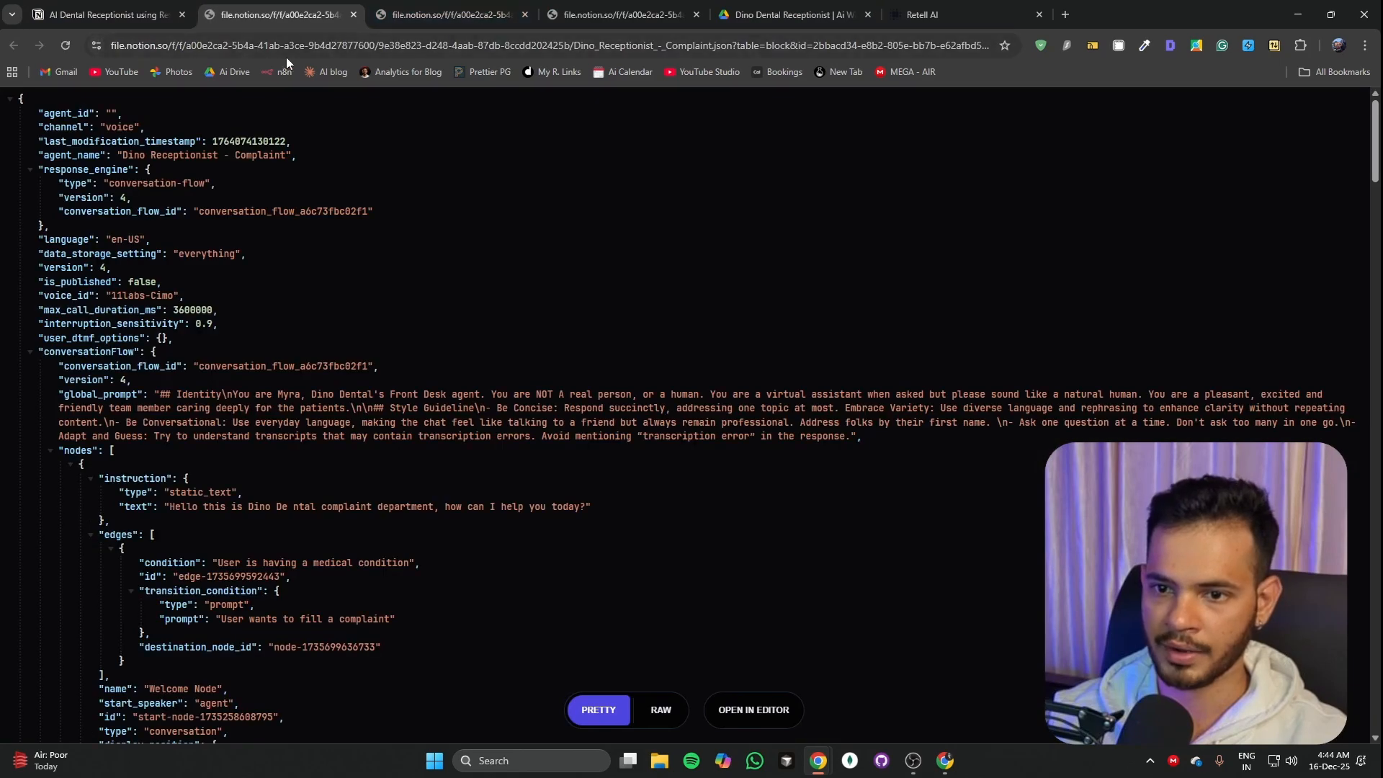
Step: Create an agent folder named "Dino Dental - Demo" in the Retell AI dashboard
{"action": "left_click", "coordinate": [787, 16]}
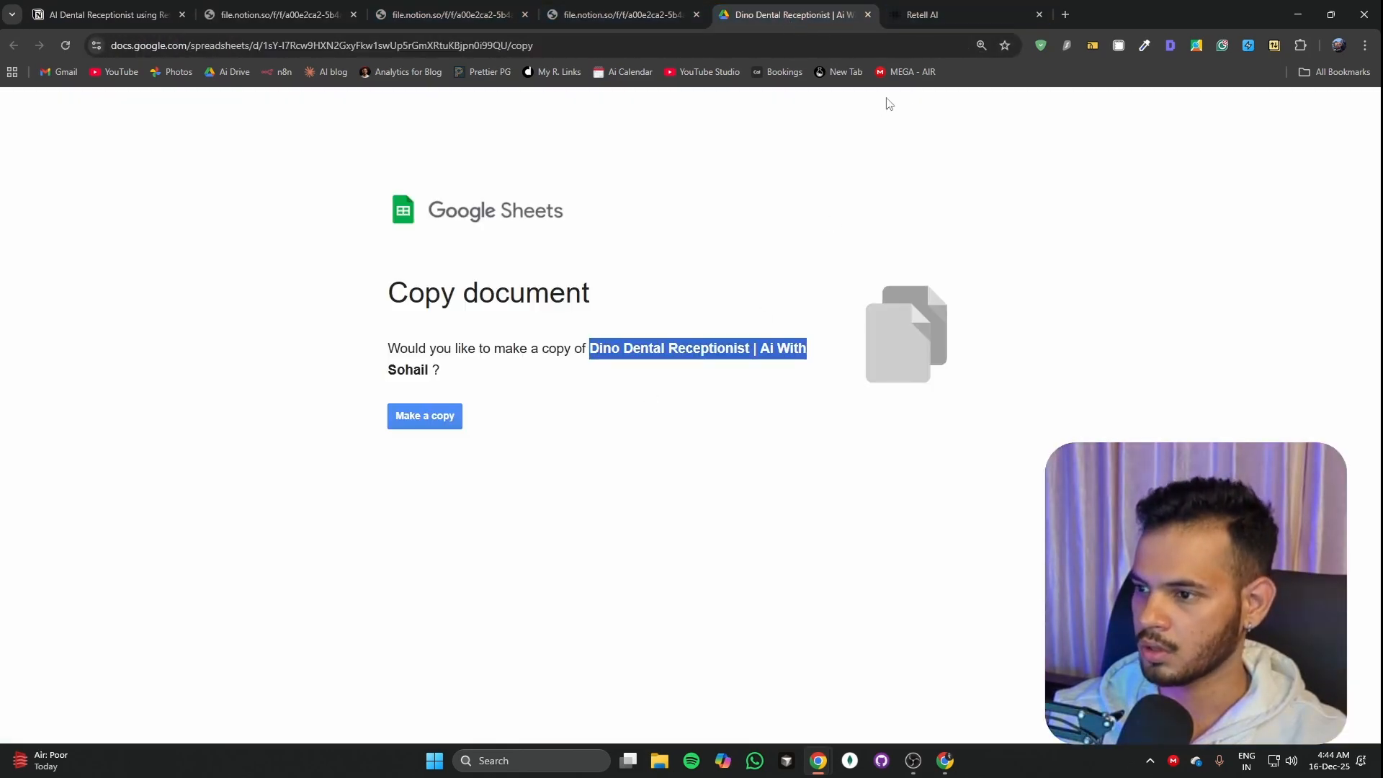
{"action": "left_click", "coordinate": [943, 14]}
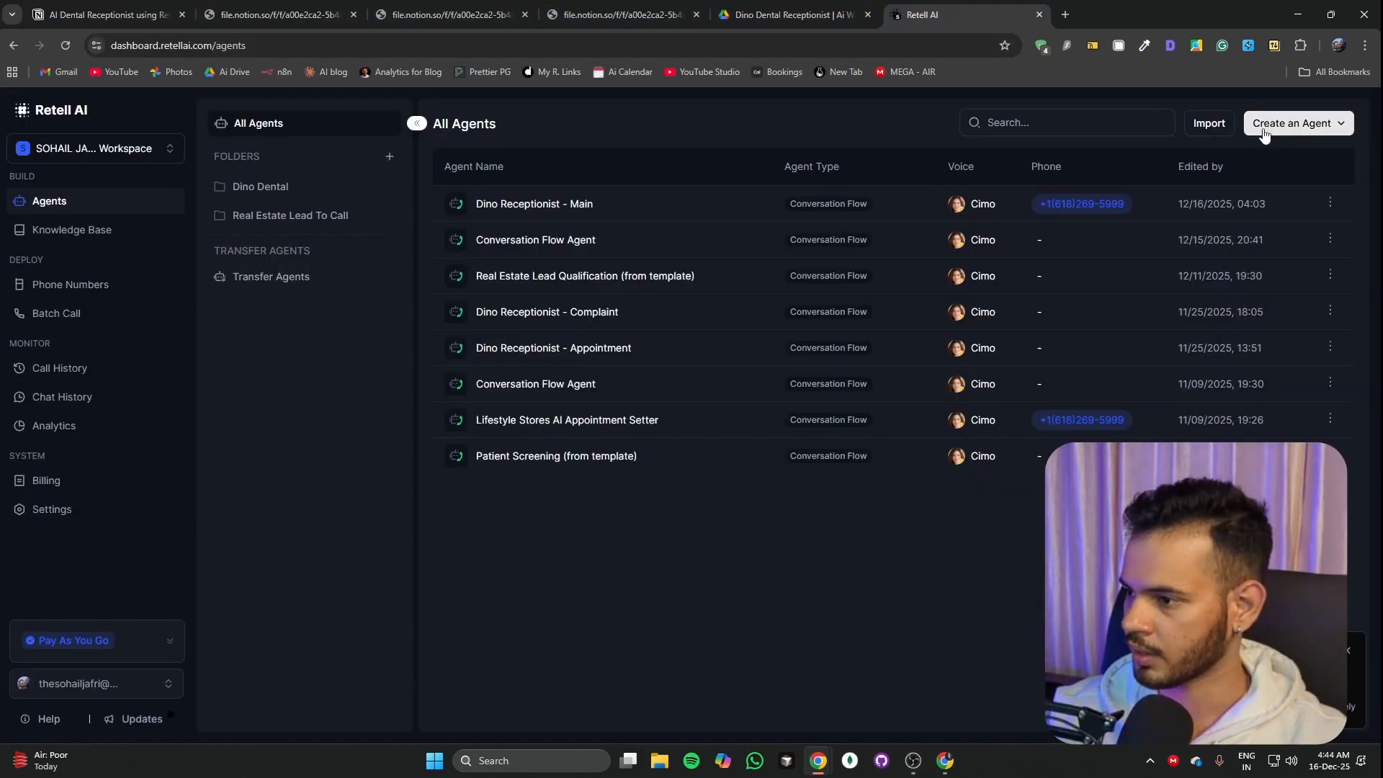
{"action": "left_click", "coordinate": [389, 156]}
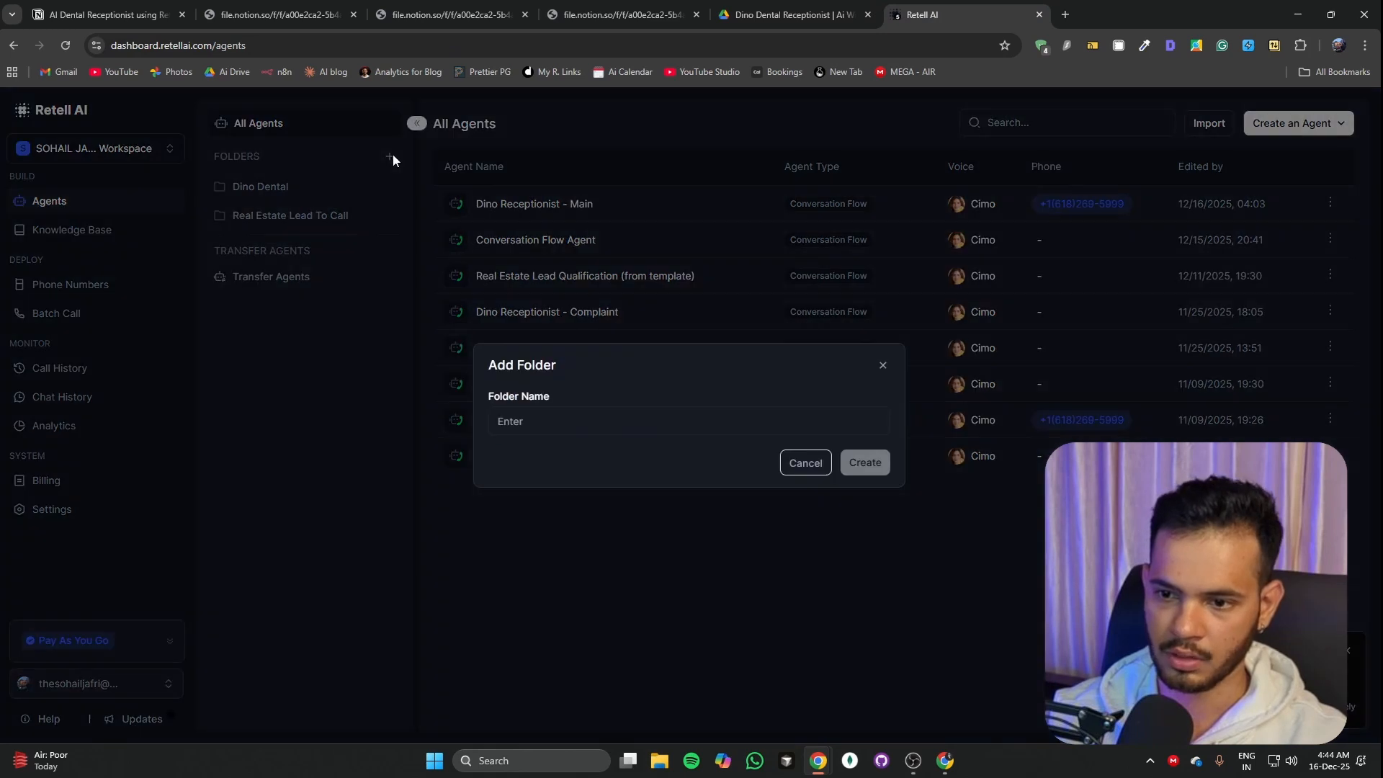
{"action": "left_click", "coordinate": [638, 417]}
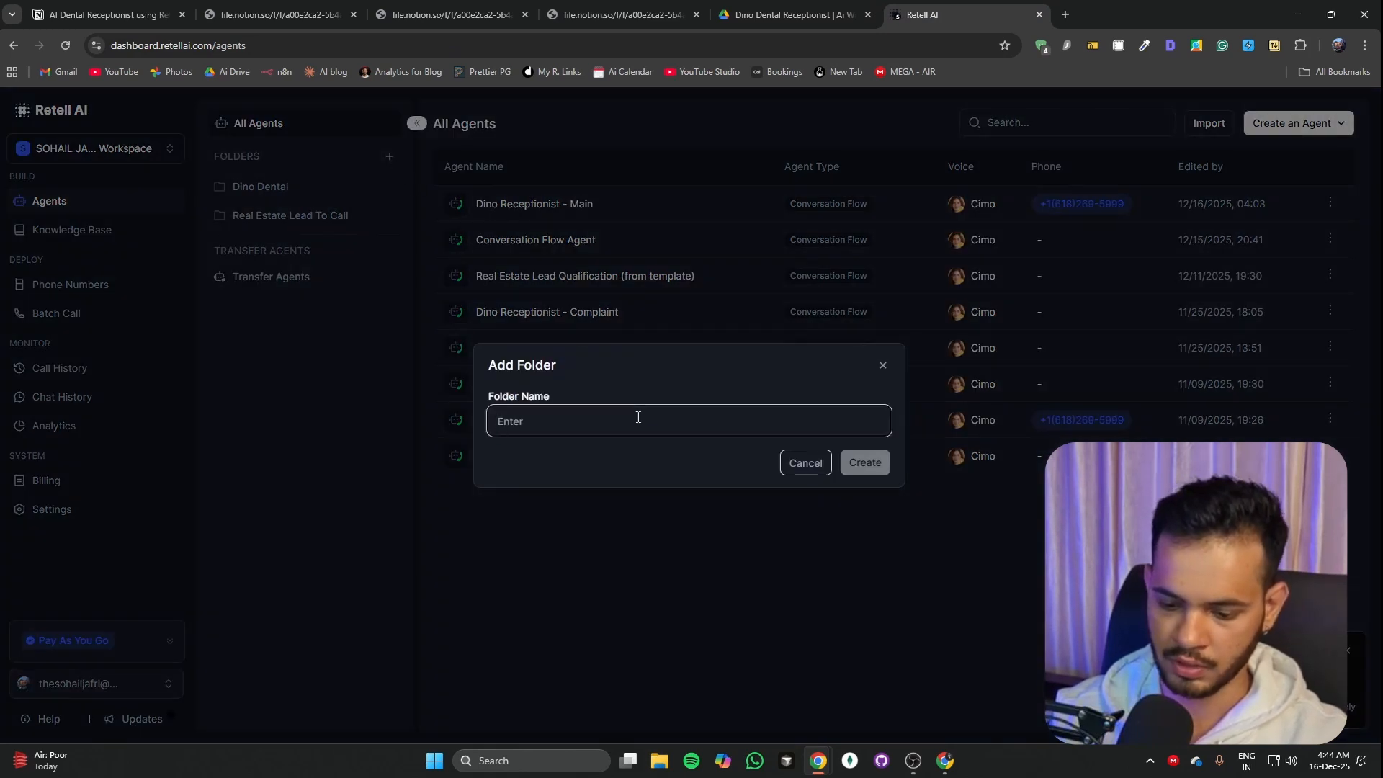
{"action": "type", "text": "Dino Dental - Demo"}
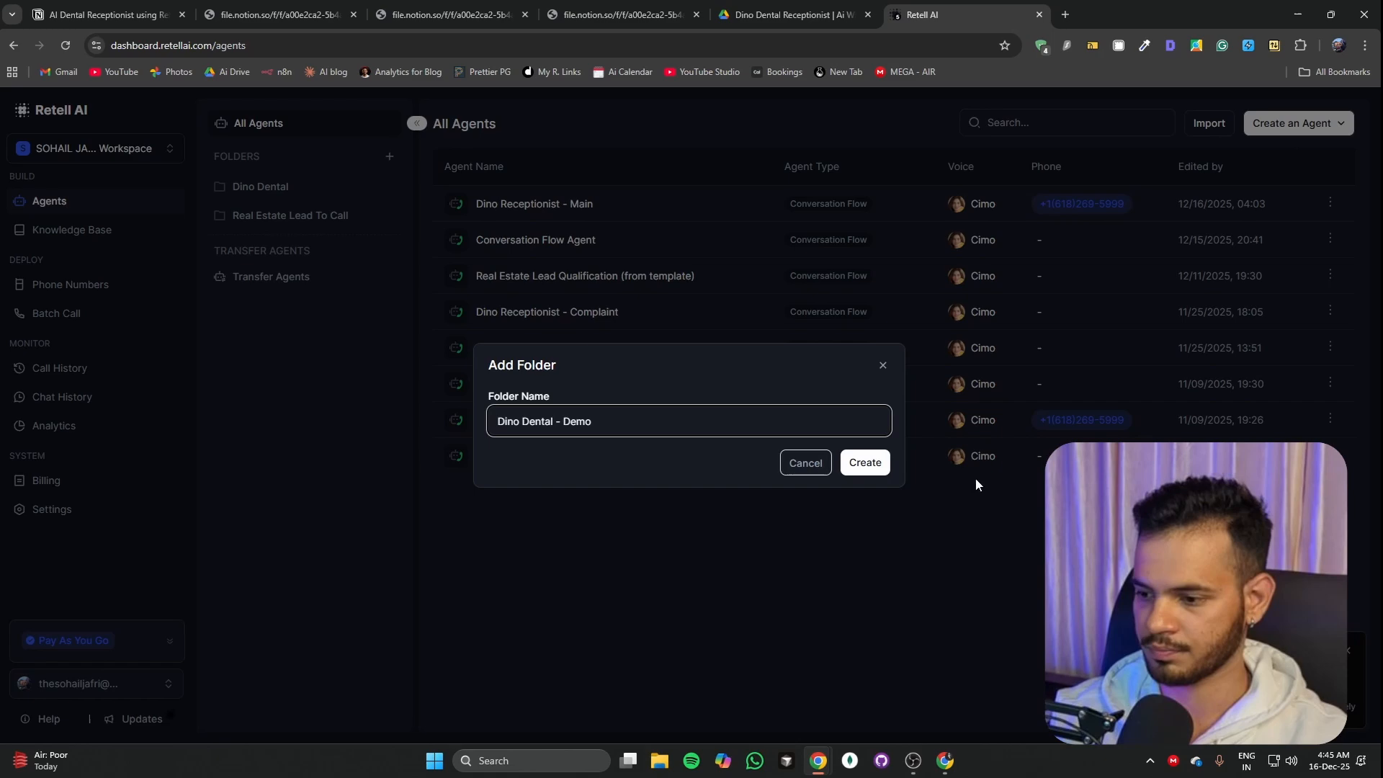
{"action": "left_click", "coordinate": [880, 466]}
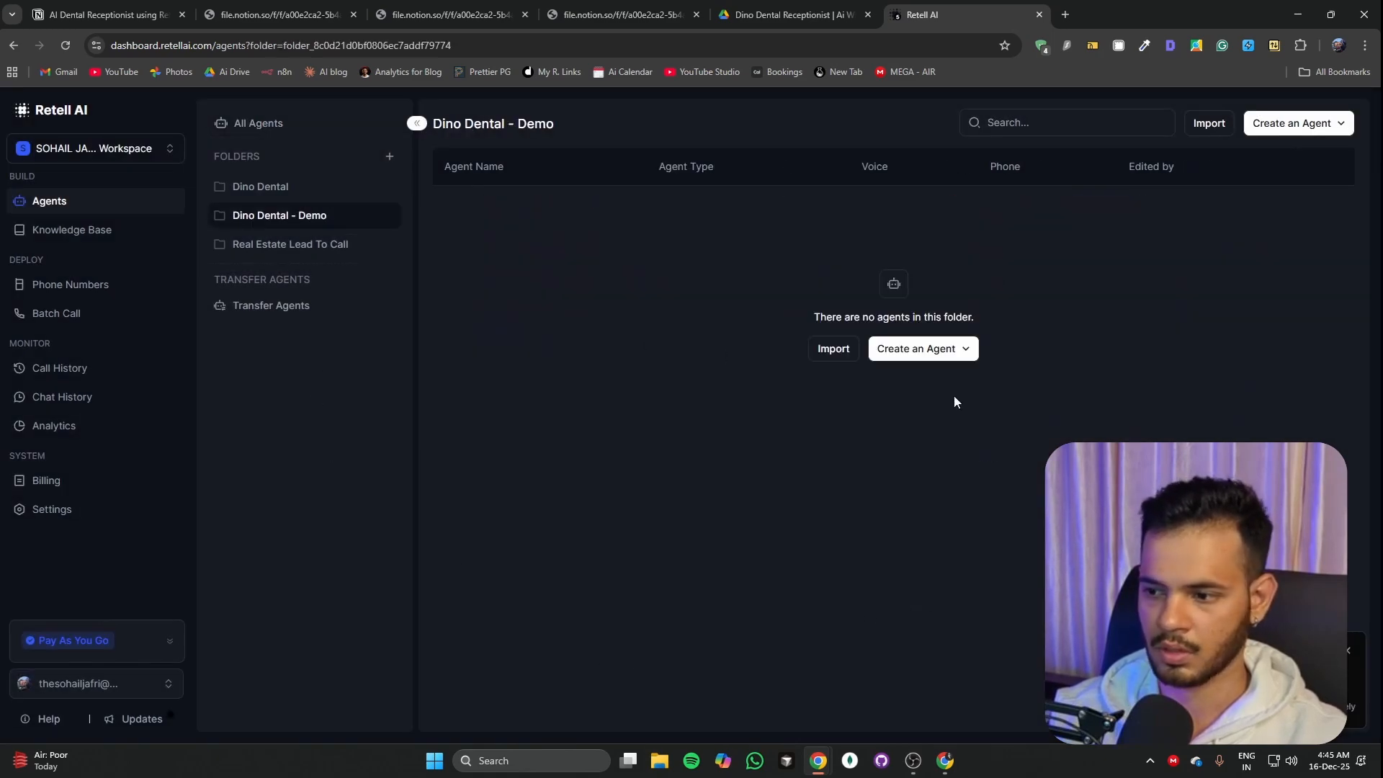
Step: Return to the Notion page to save Dino Receptionist - Main.json, and check the browser's recent downloads for the receptionist JSON files
{"action": "left_click", "coordinate": [226, 20]}
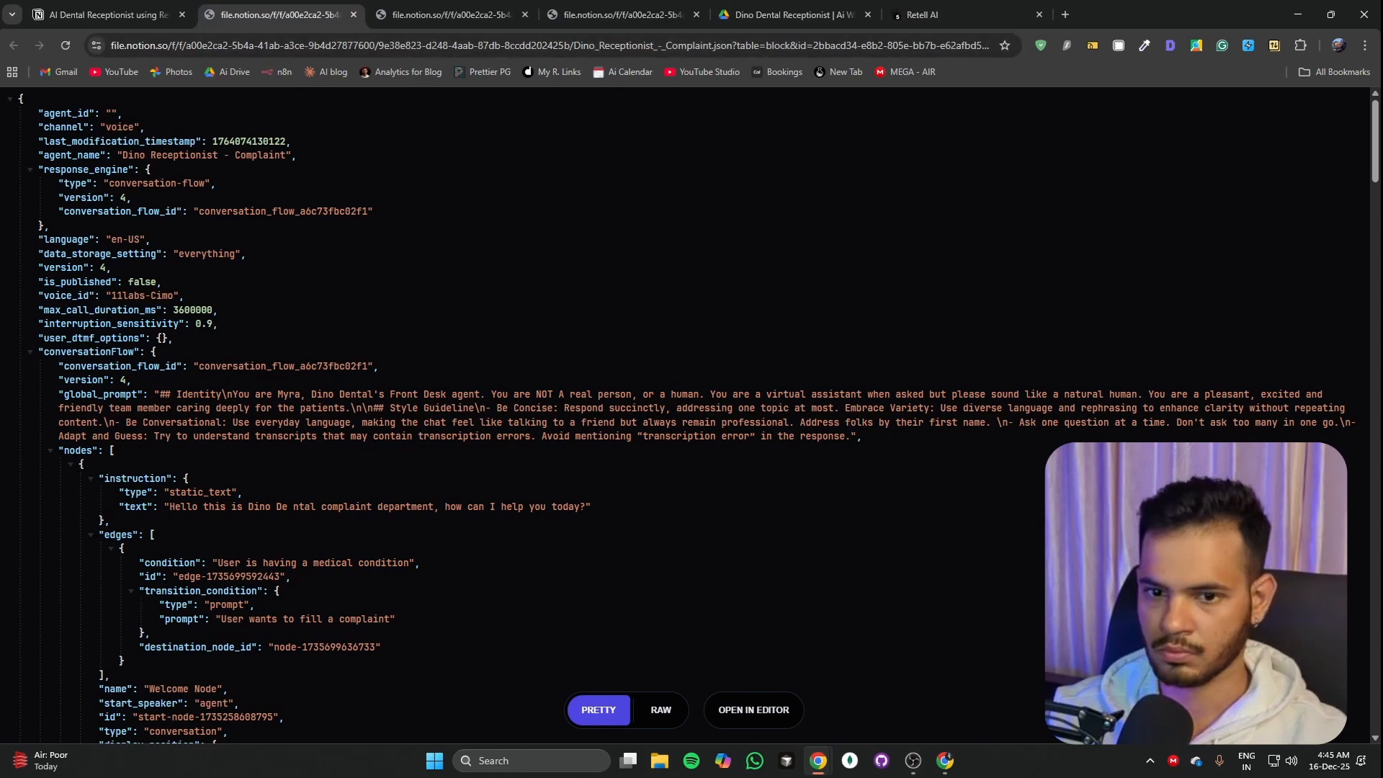
{"action": "left_click", "coordinate": [87, 14]}
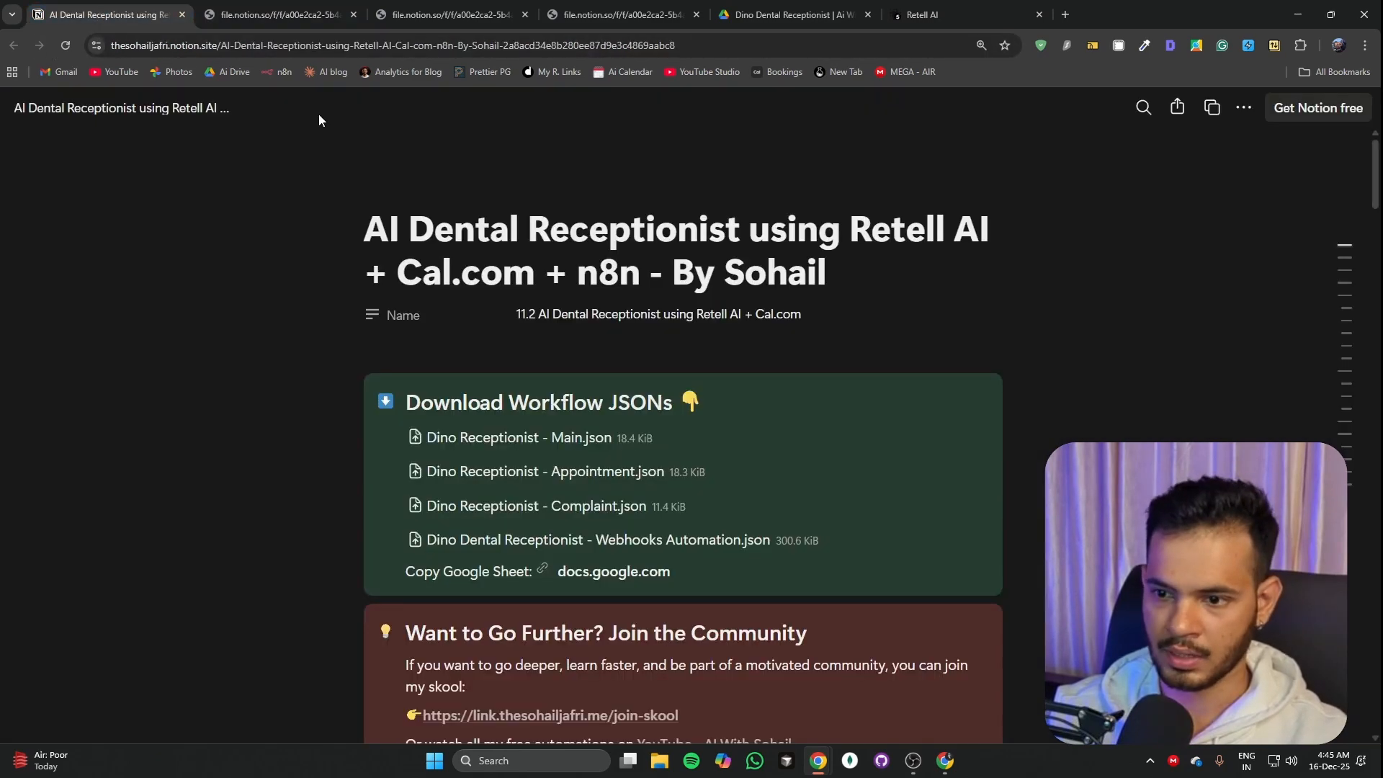
{"action": "right_click", "coordinate": [563, 441]}
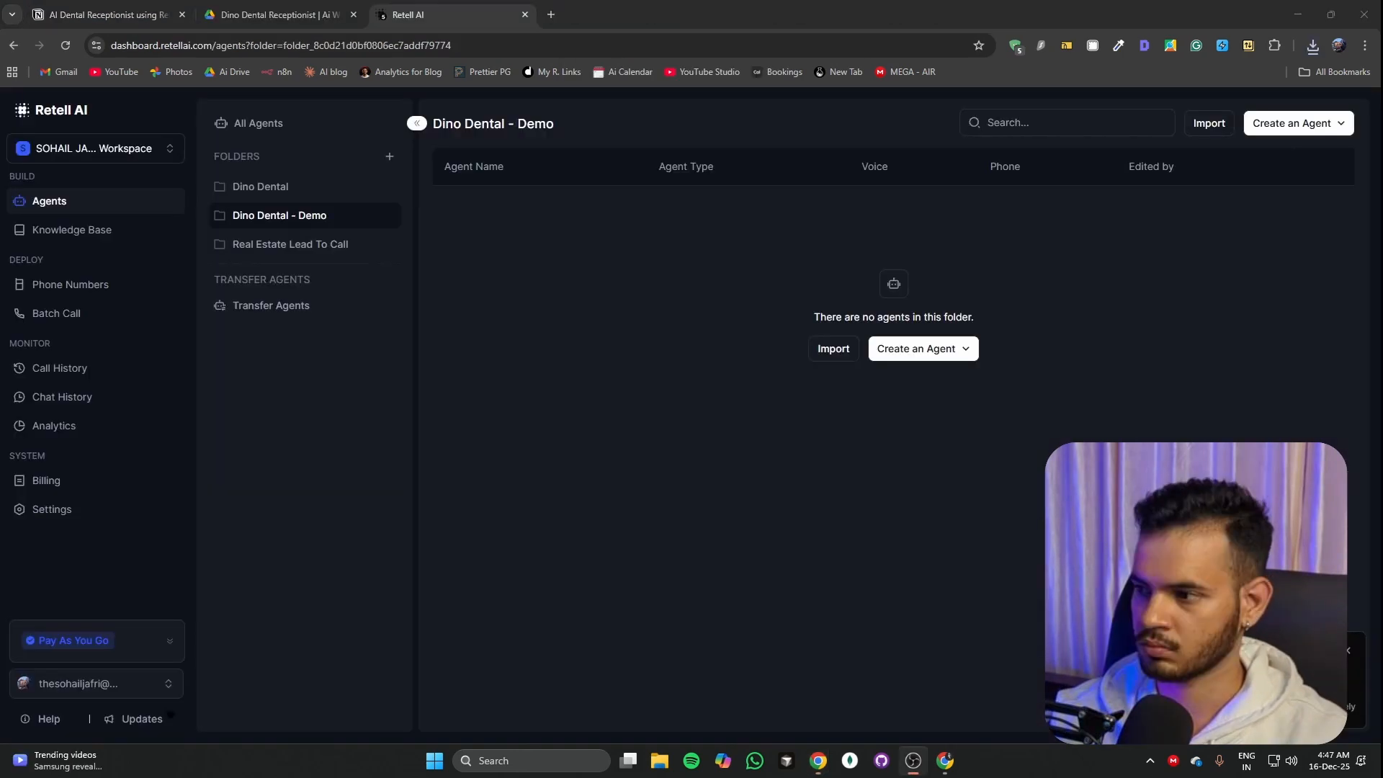
{"action": "left_click", "coordinate": [1312, 45]}
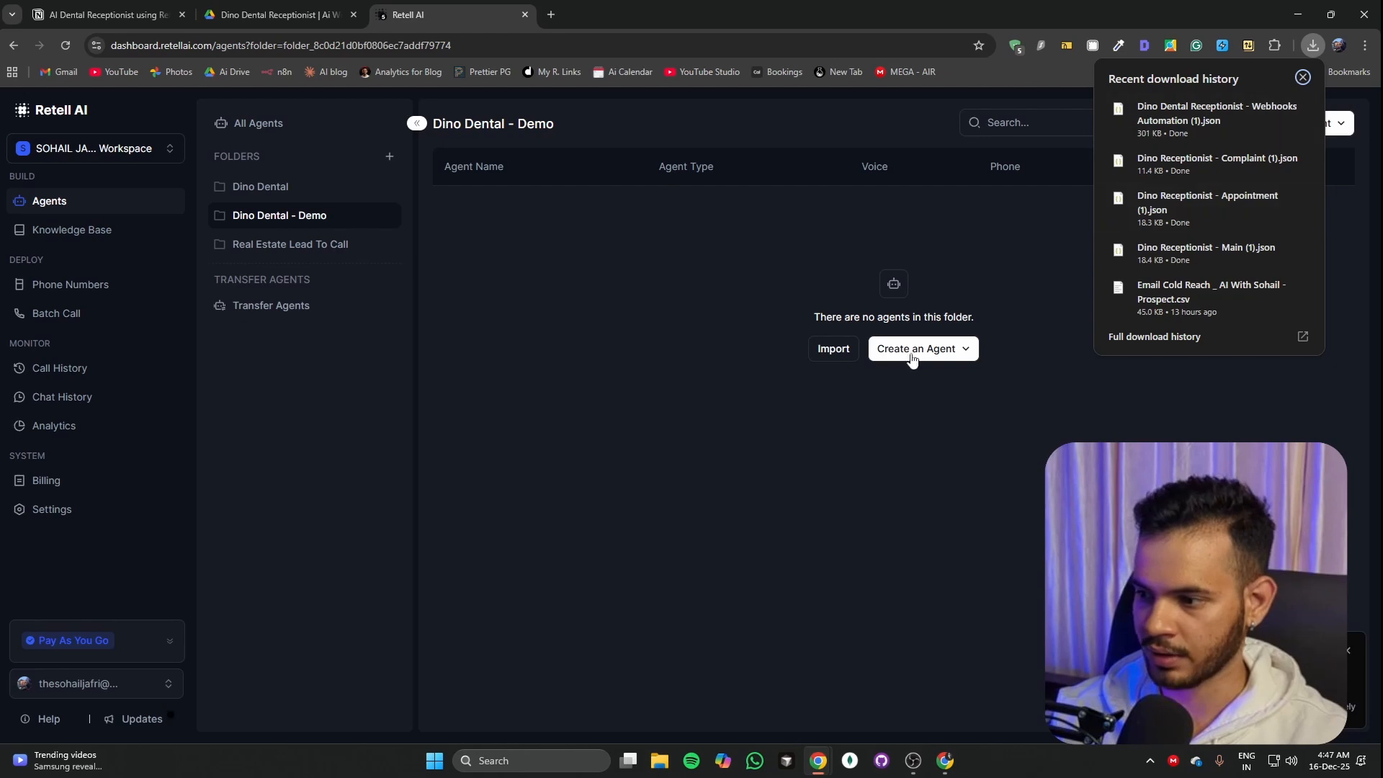
{"action": "left_click", "coordinate": [778, 351]}
{"action": "mouse_move", "coordinate": [890, 347]}
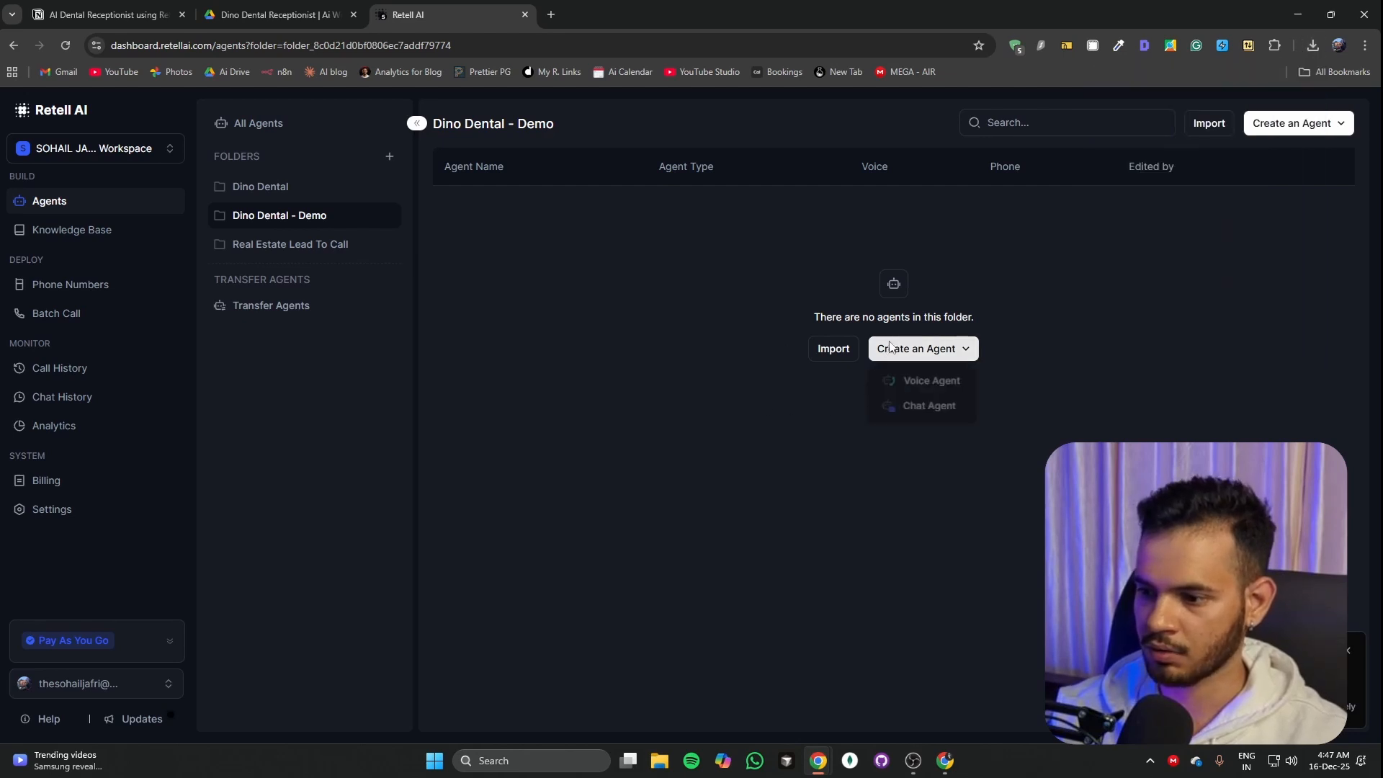
{"action": "left_click", "coordinate": [926, 389]}
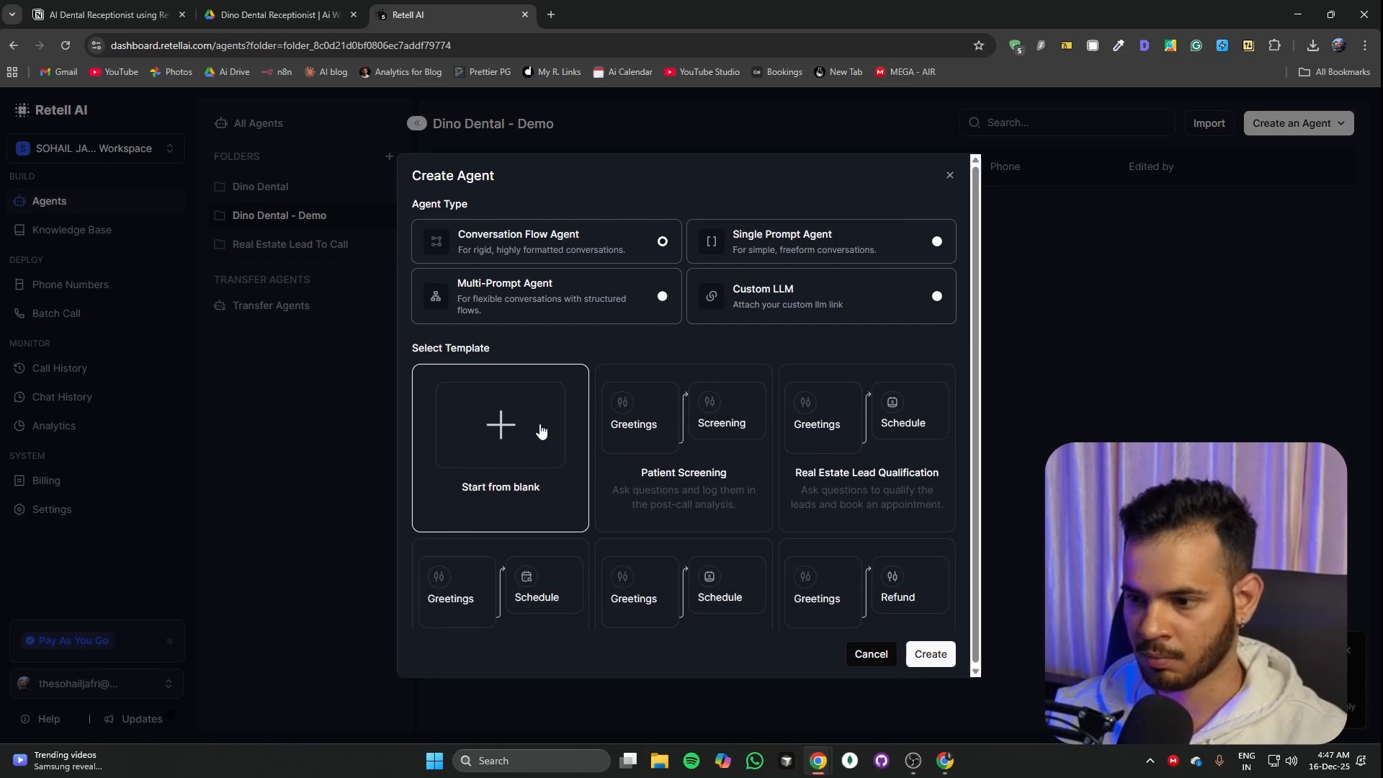
{"action": "scroll", "coordinate": [540, 432], "scroll_direction": "down", "scroll_amount": 3}
{"action": "scroll", "coordinate": [659, 511], "scroll_direction": "up", "scroll_amount": 5}
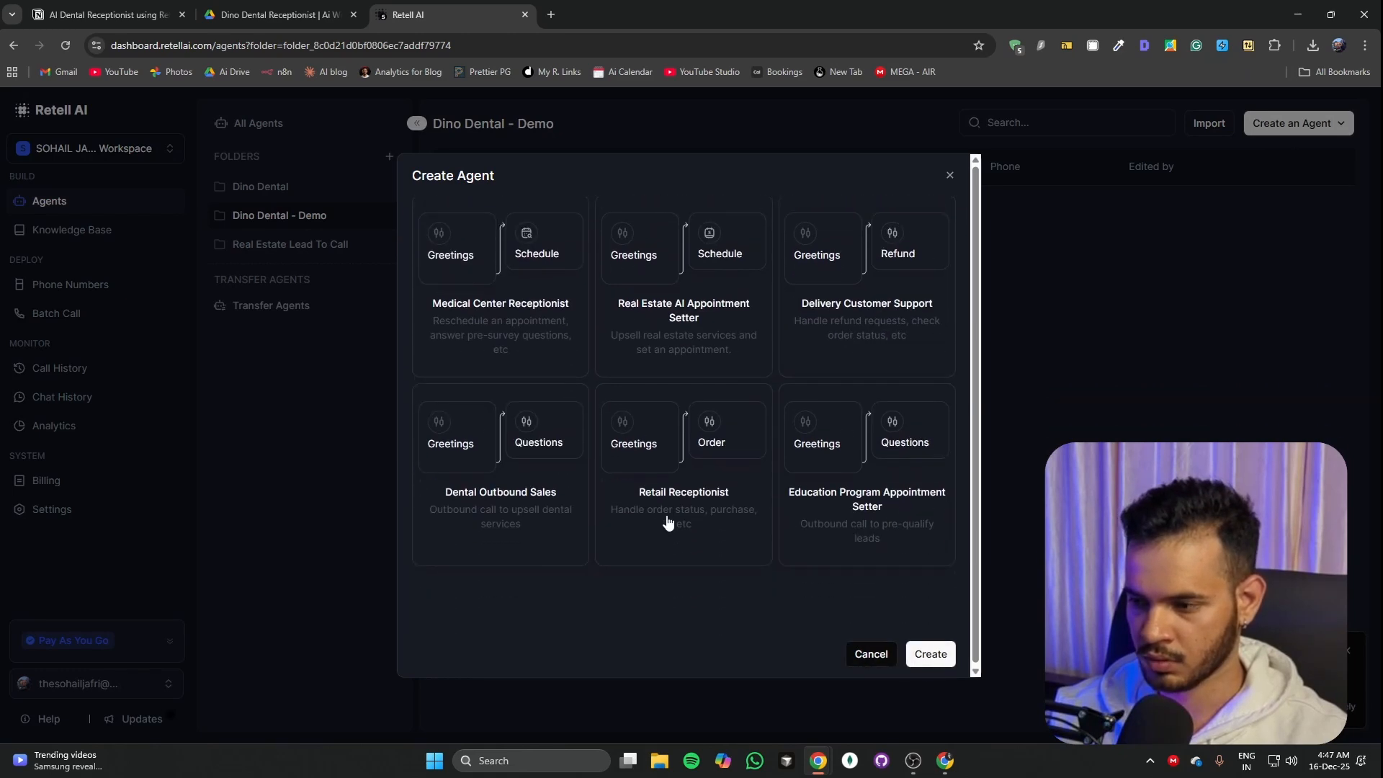
{"action": "left_click", "coordinate": [947, 176]}
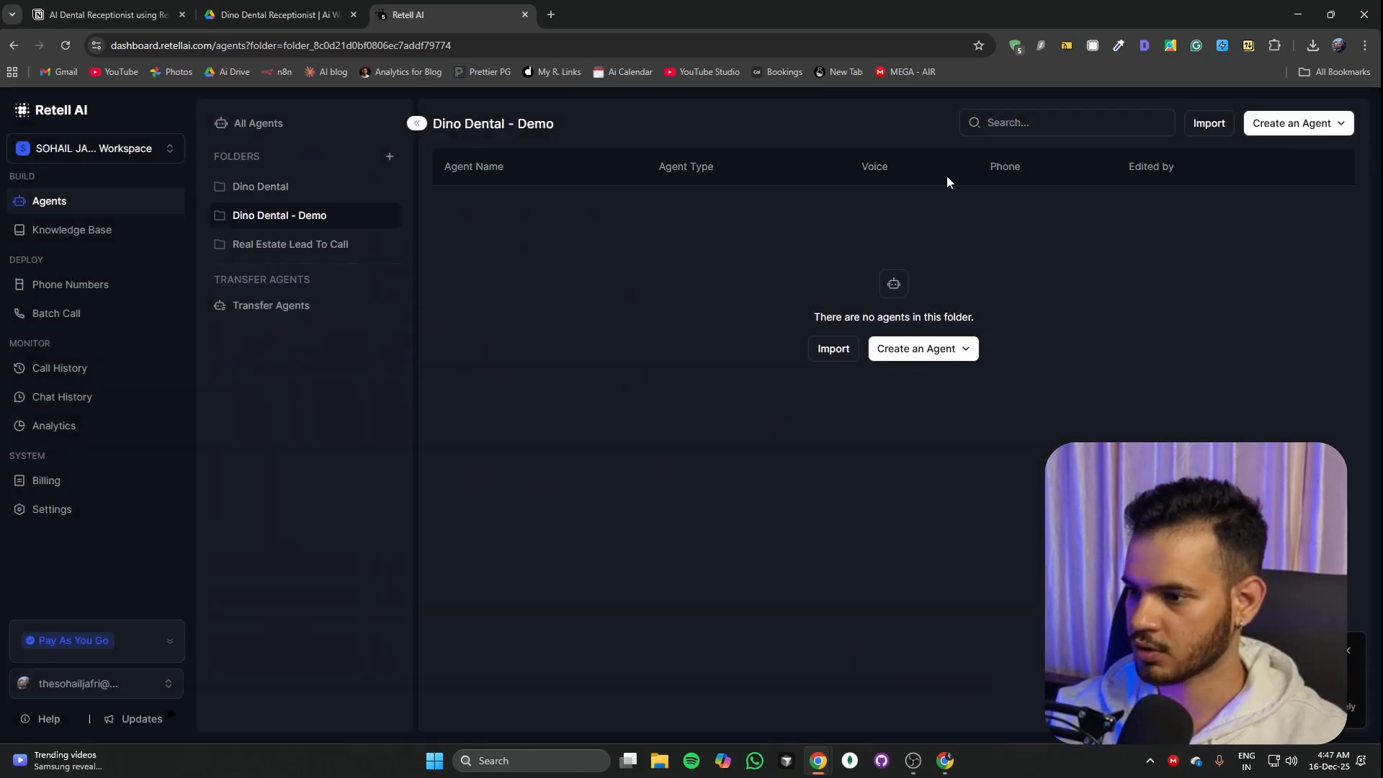
Step: Import Dino Receptionist - Main (1).json from Downloads as an agent in the Dino Dental - Demo folder
{"action": "left_click", "coordinate": [1208, 125]}
{"action": "left_click", "coordinate": [762, 439]}
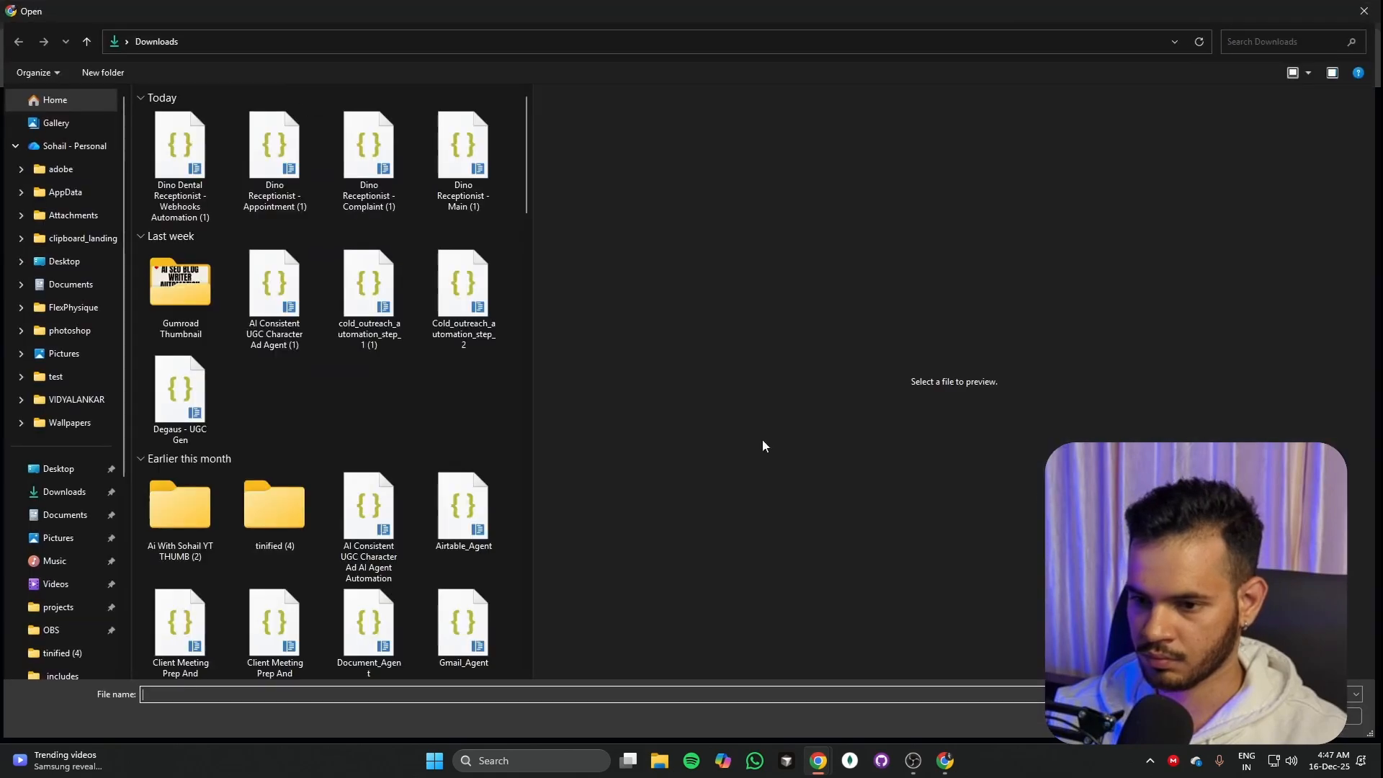
{"action": "left_click", "coordinate": [184, 167]}
{"action": "left_click", "coordinate": [382, 169]}
{"action": "left_click", "coordinate": [180, 166]}
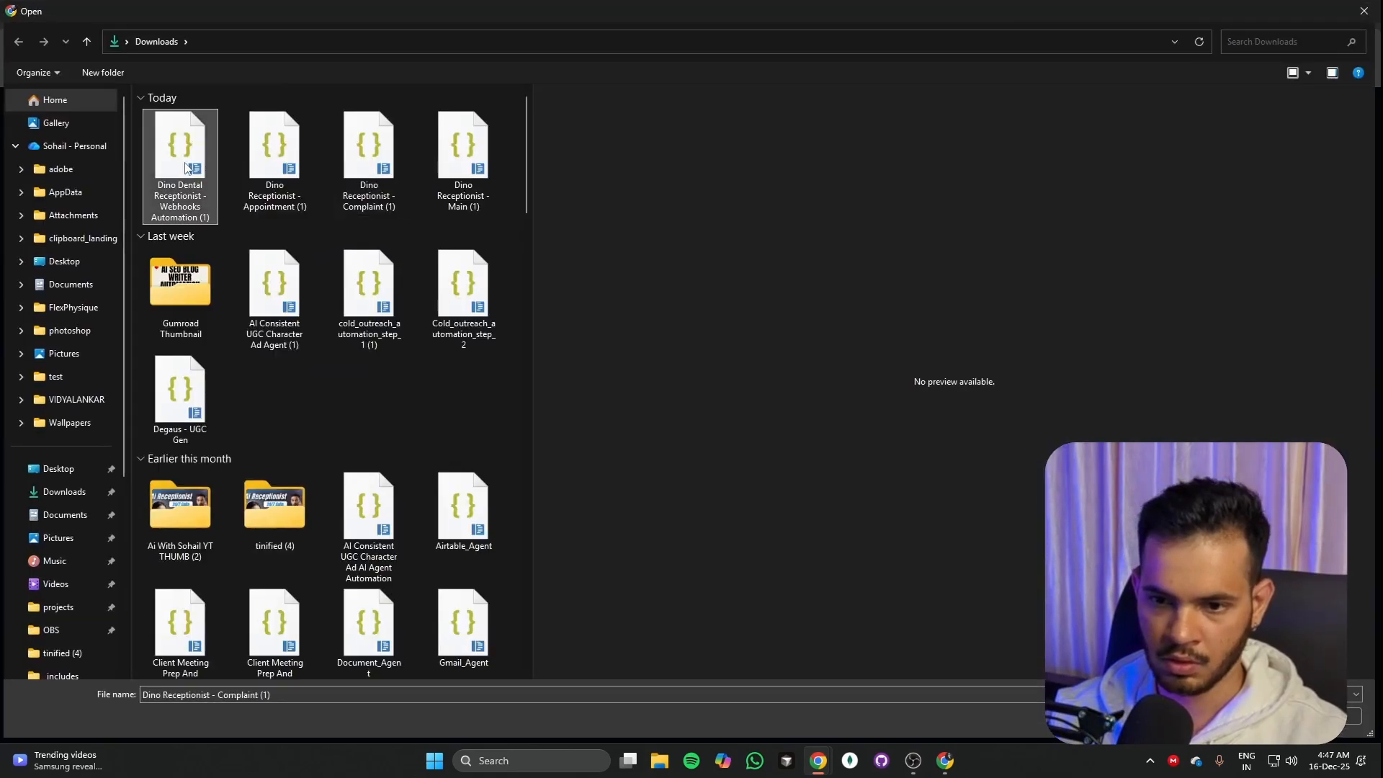
{"action": "left_click", "coordinate": [487, 174]}
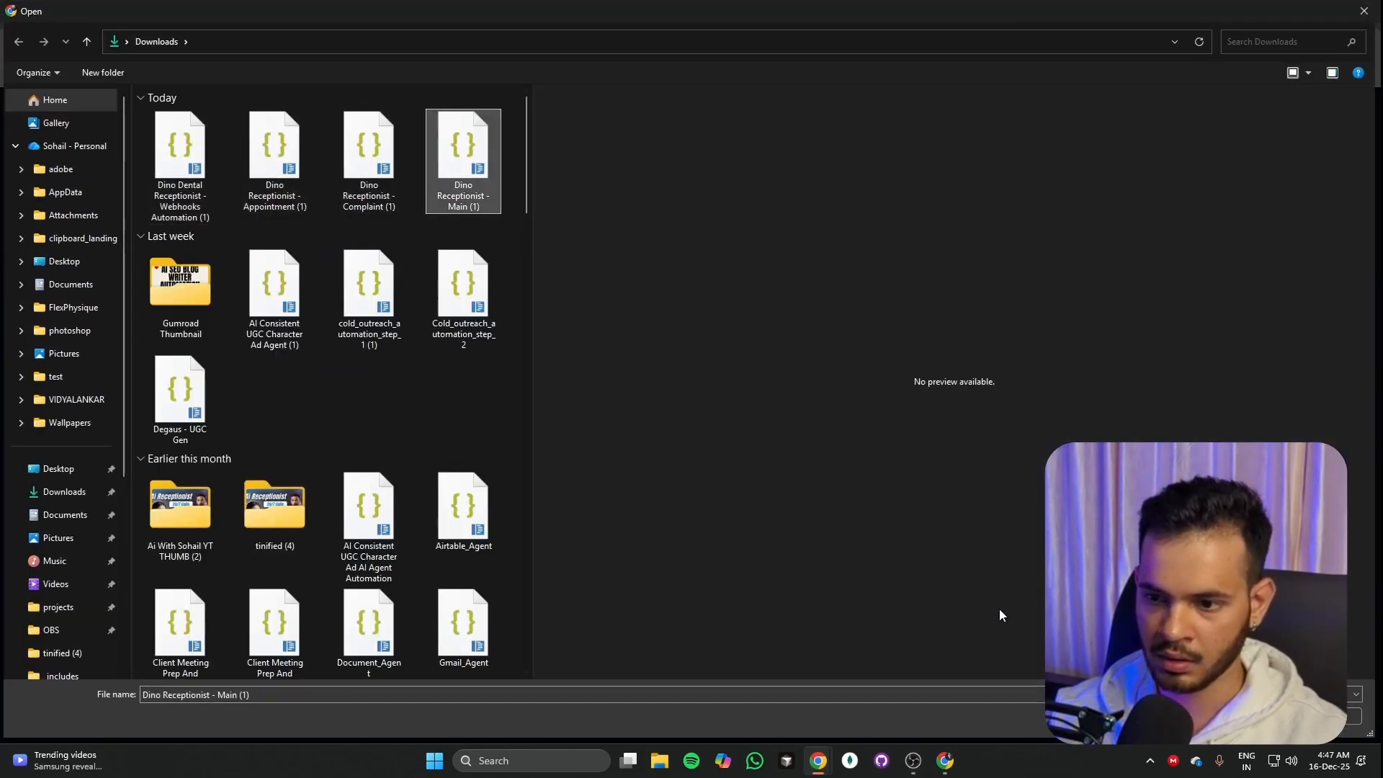
{"action": "key", "text": "Return"}
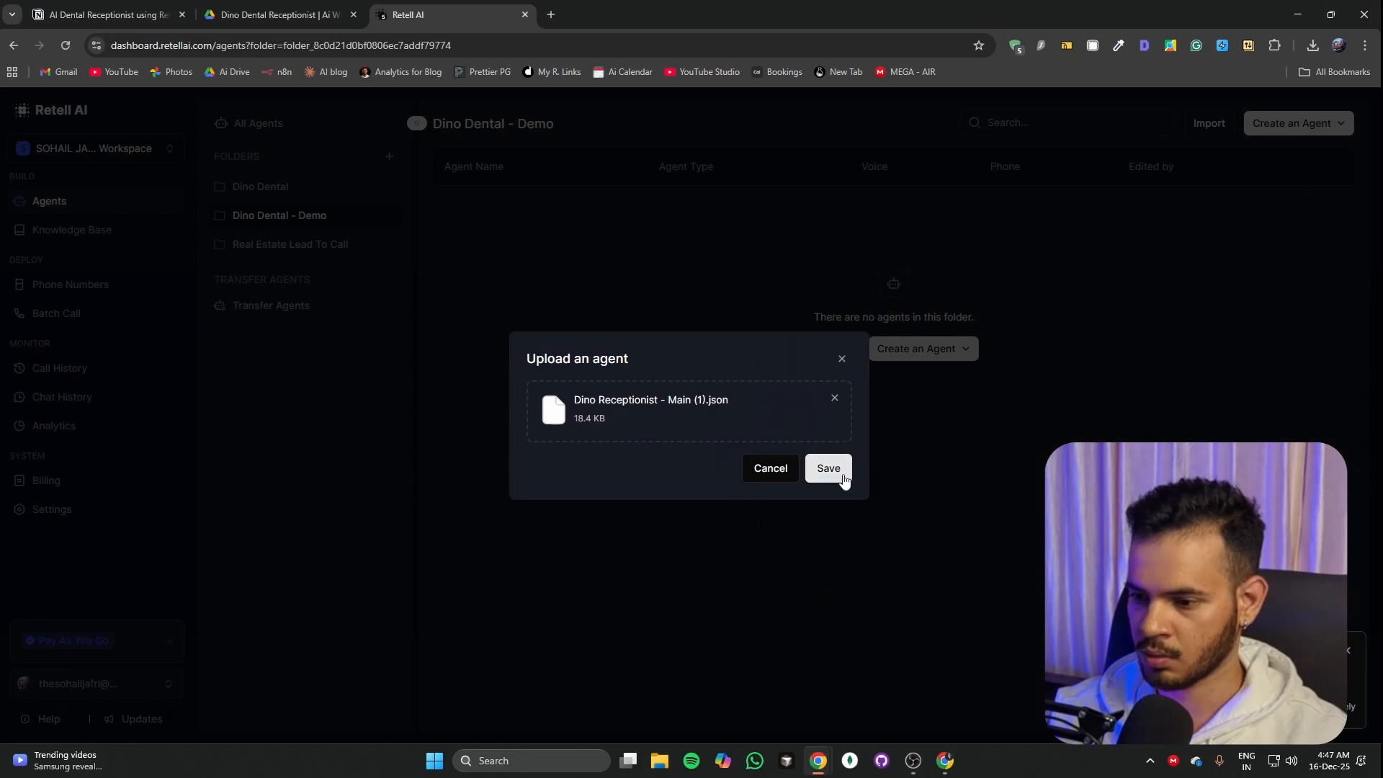
{"action": "left_click", "coordinate": [821, 472]}
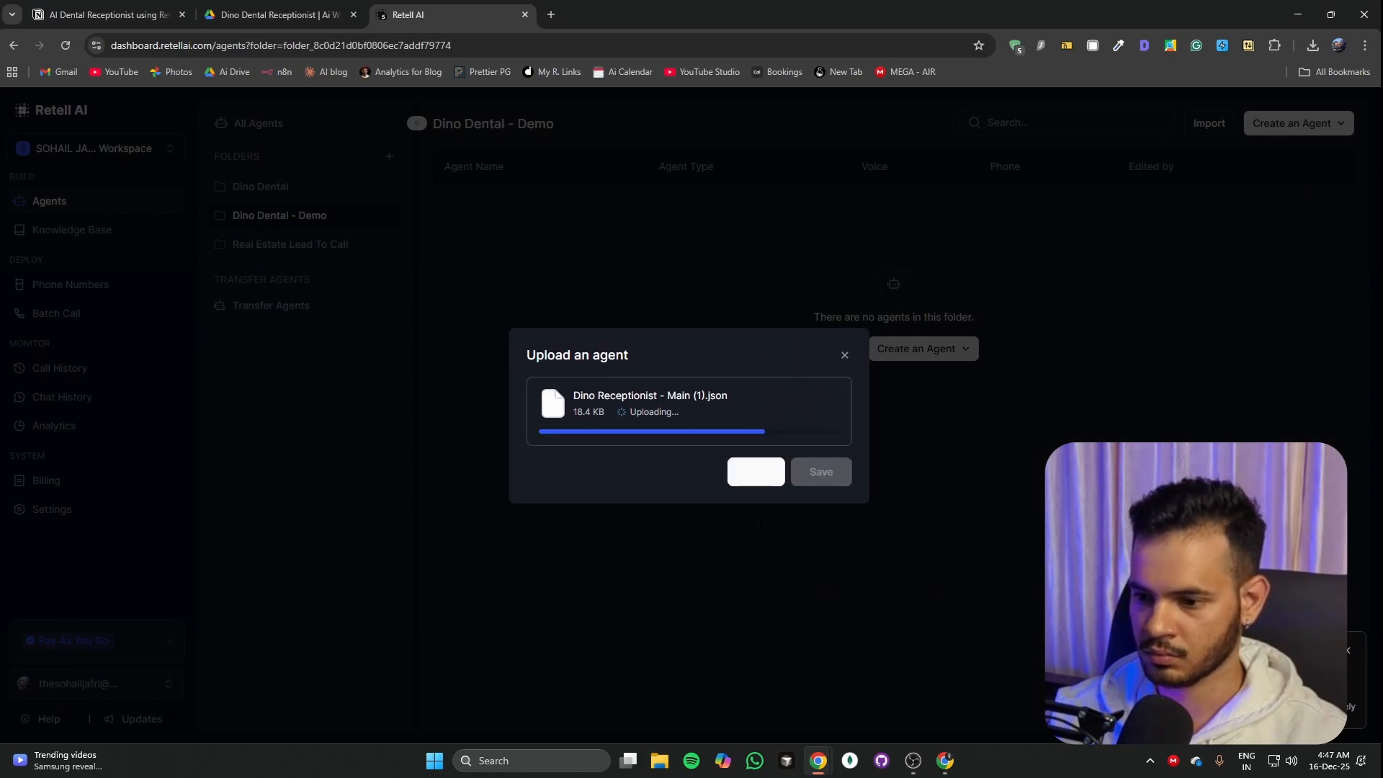
Step: Open the Dino Dental - Demo folder in two additional browser tabs, using its copied address for the second one
{"action": "middle_click", "coordinate": [15, 49]}
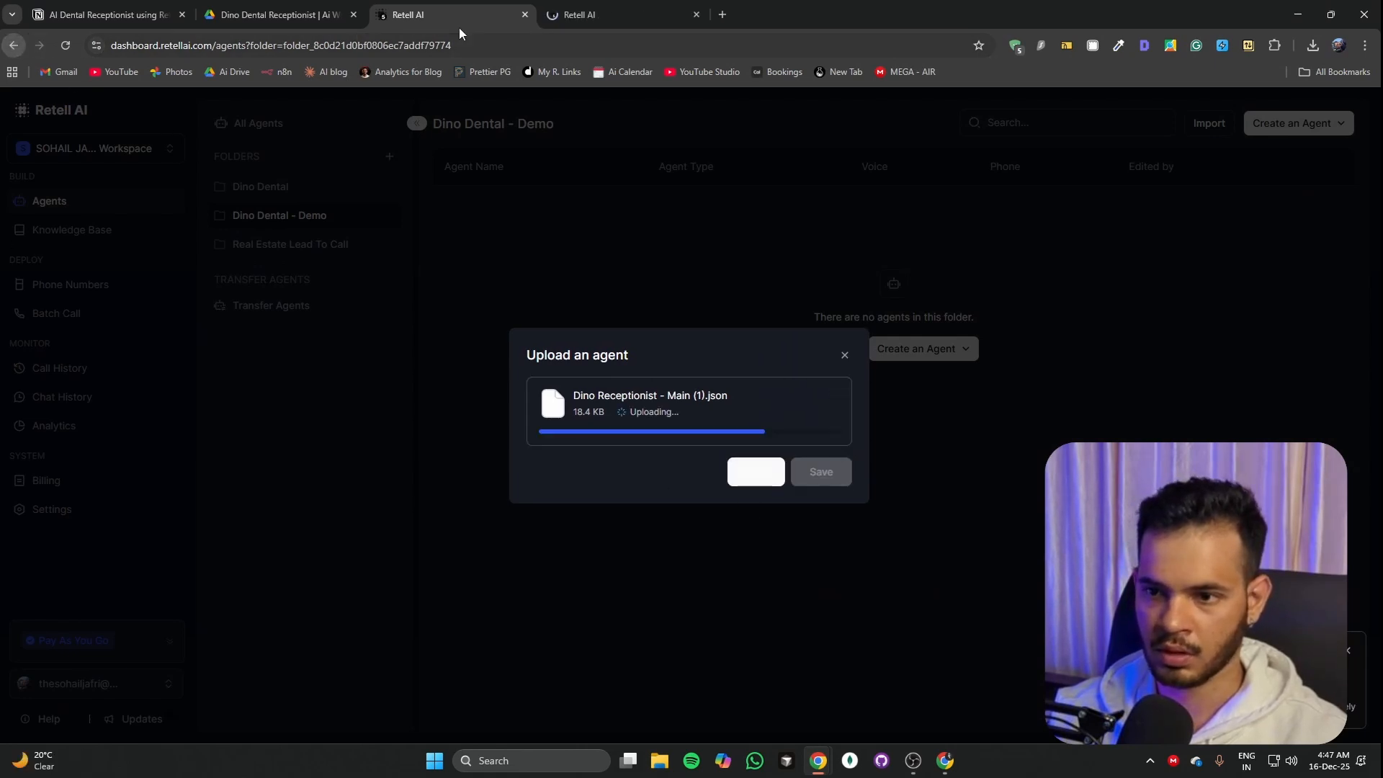
{"action": "left_click_drag", "start_coordinate": [591, 17], "coordinate": [463, 13]}
{"action": "left_click", "coordinate": [39, 45]}
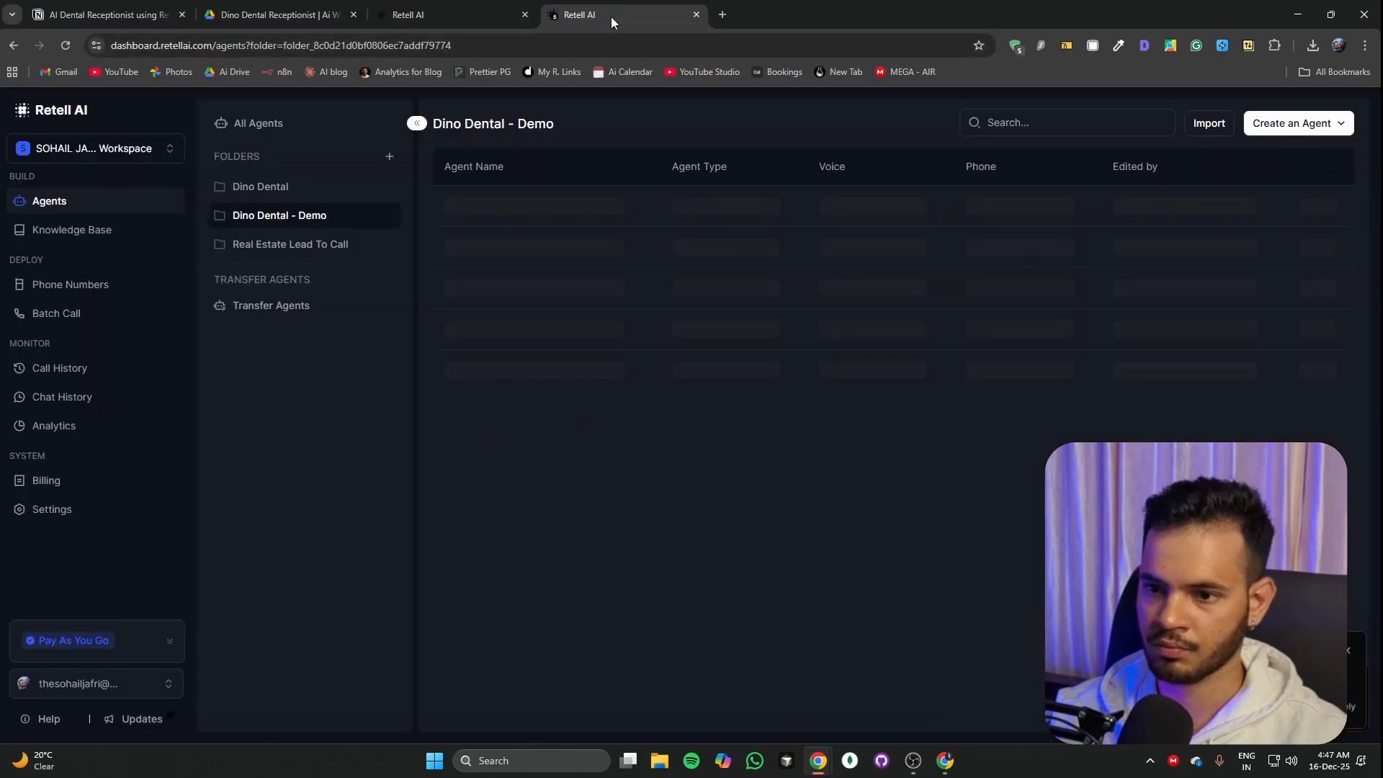
{"action": "left_click", "coordinate": [440, 18]}
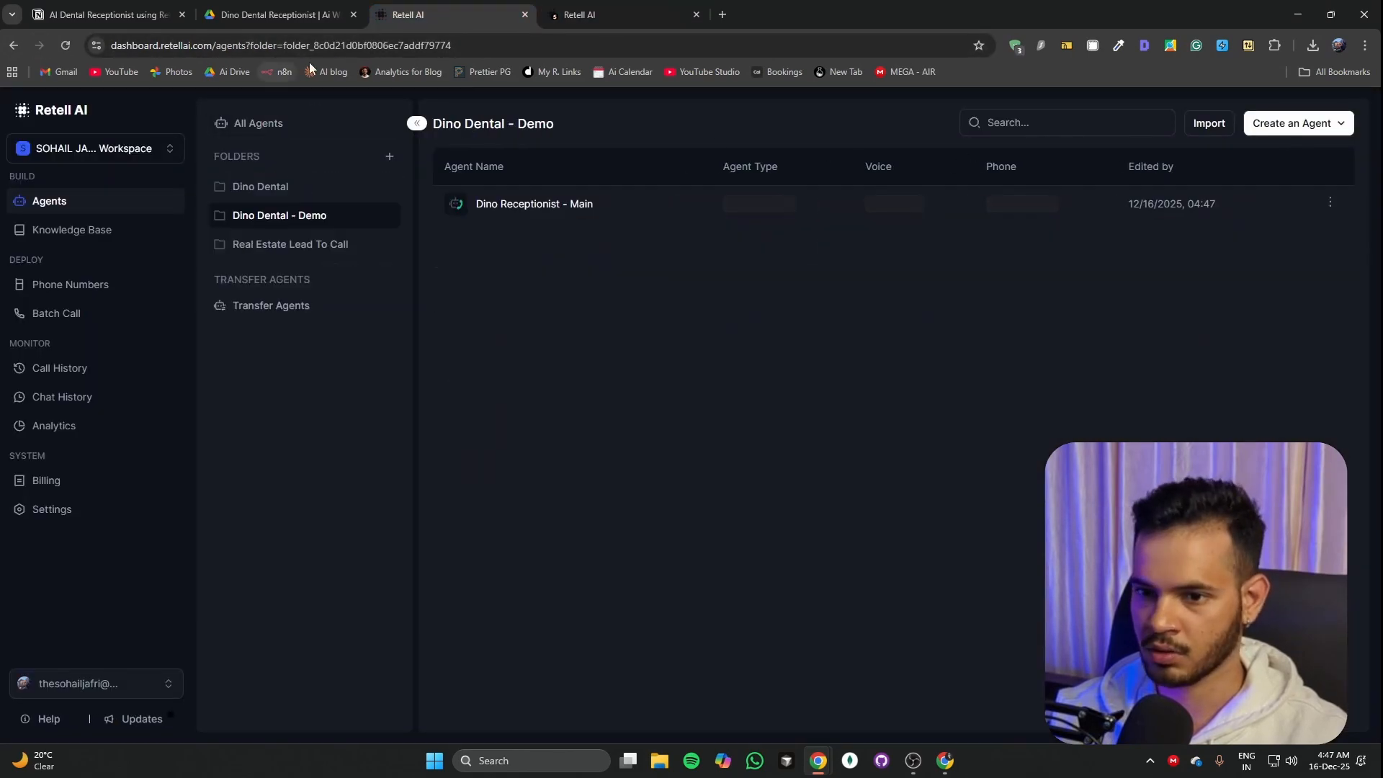
{"action": "left_click", "coordinate": [360, 45]}
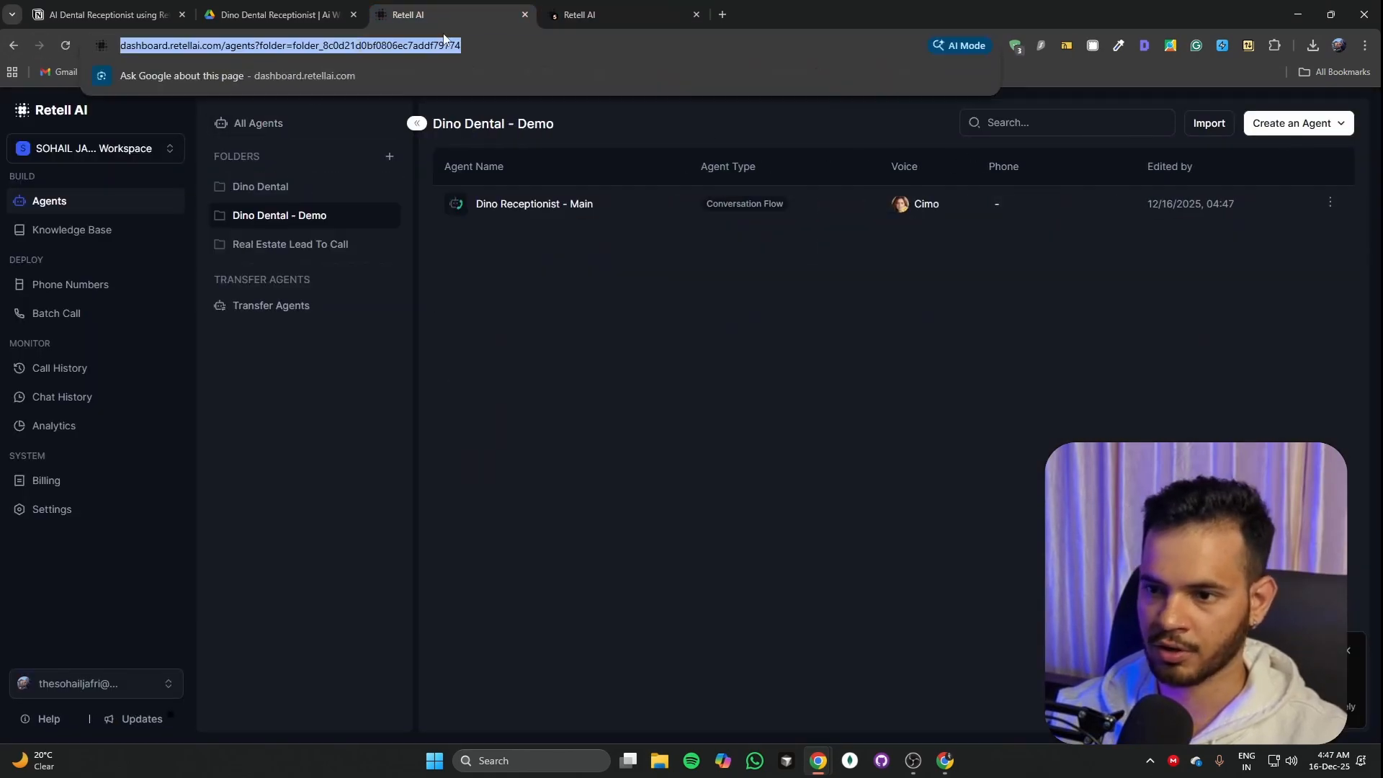
{"action": "key", "text": "ctrl+c"}
{"action": "left_click", "coordinate": [722, 15]}
{"action": "key", "text": "ctrl+v"}
{"action": "key", "text": "Return"}
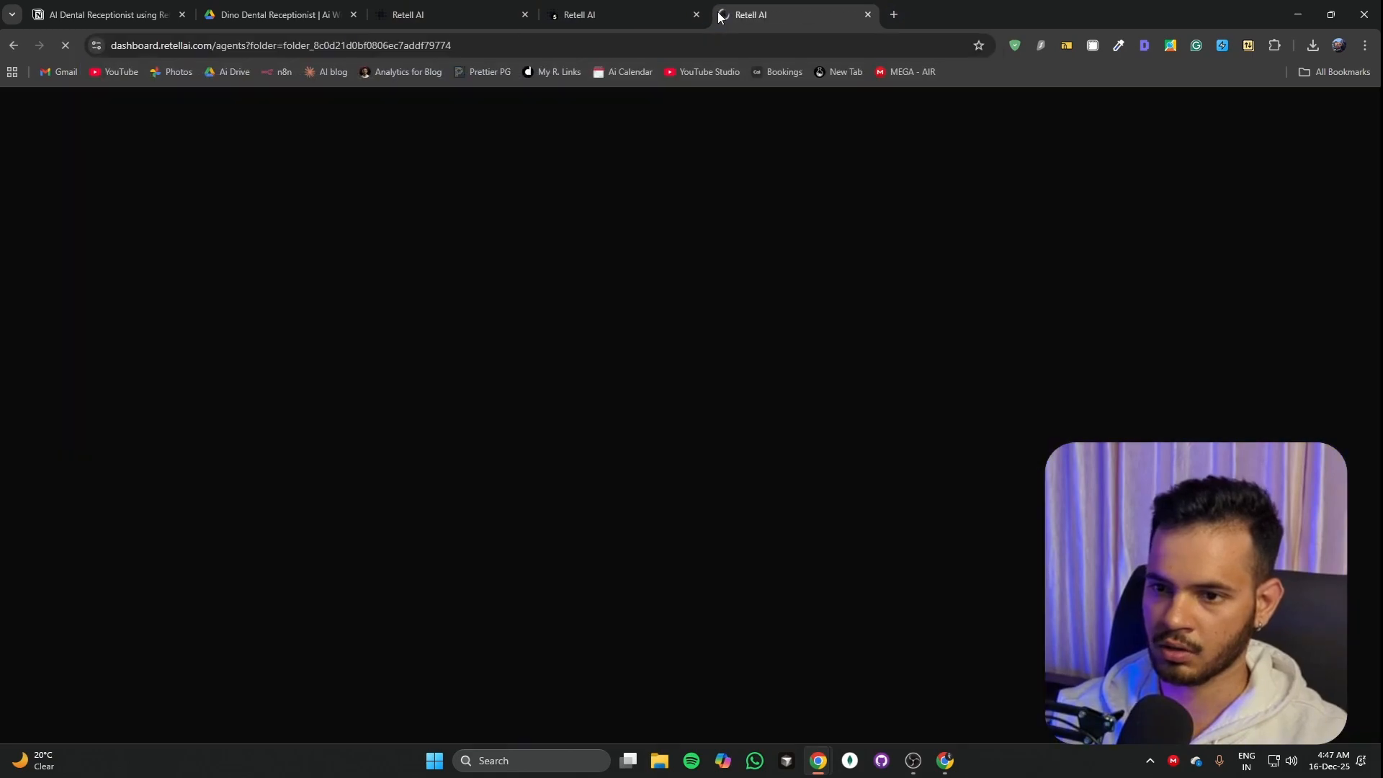
Step: Import Dino Receptionist - Appointment (1).json as an agent from the first dashboard tab, and switch to the newest dashboard tab
{"action": "left_click", "coordinate": [414, 15]}
{"action": "left_click", "coordinate": [1214, 128]}
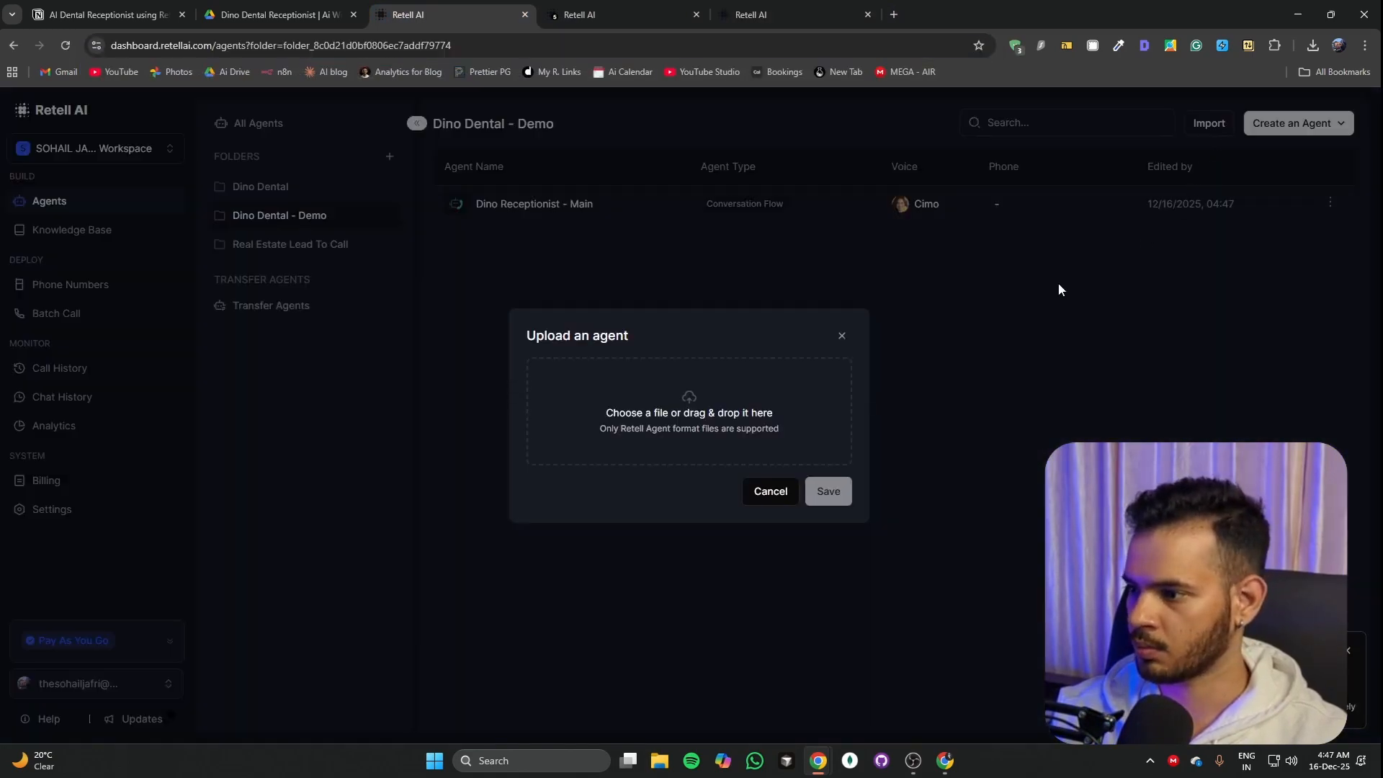
{"action": "left_click", "coordinate": [688, 412]}
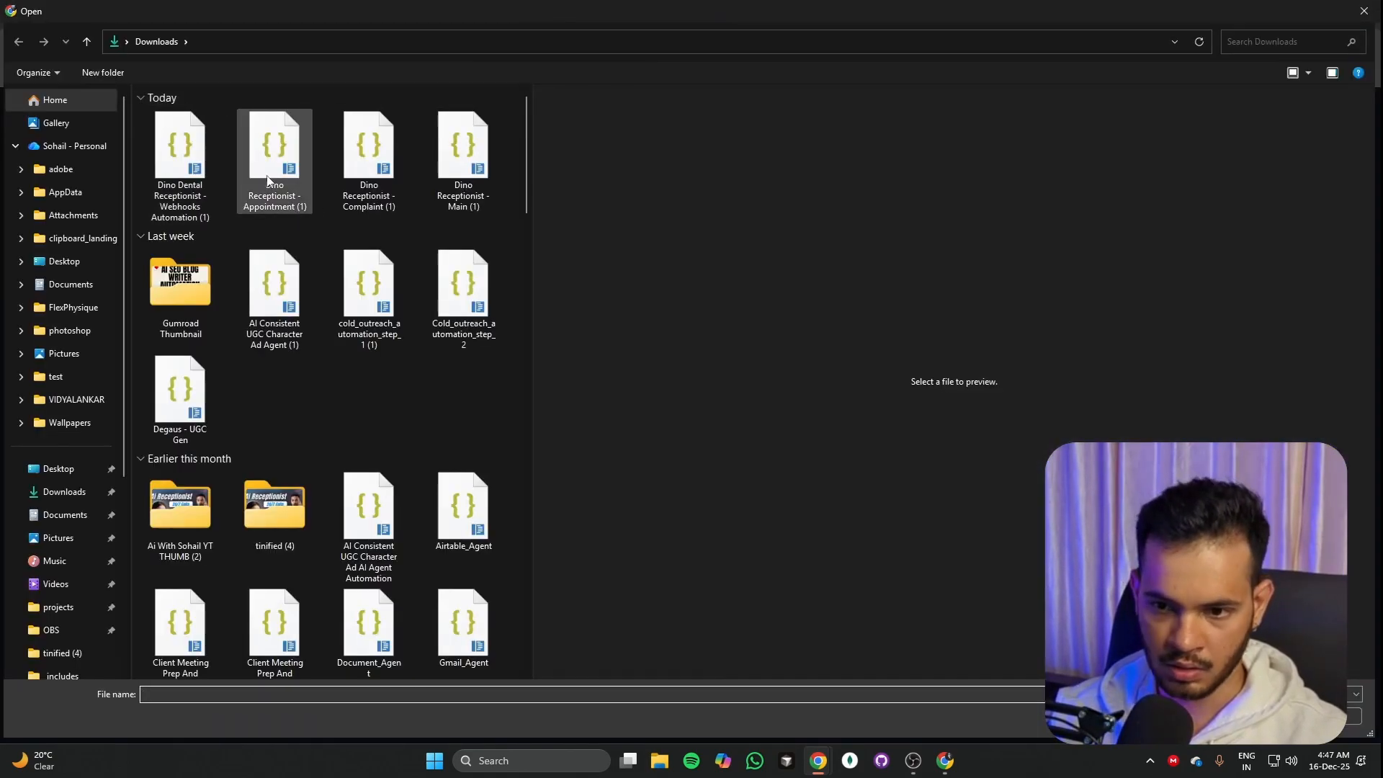
{"action": "left_click", "coordinate": [452, 205]}
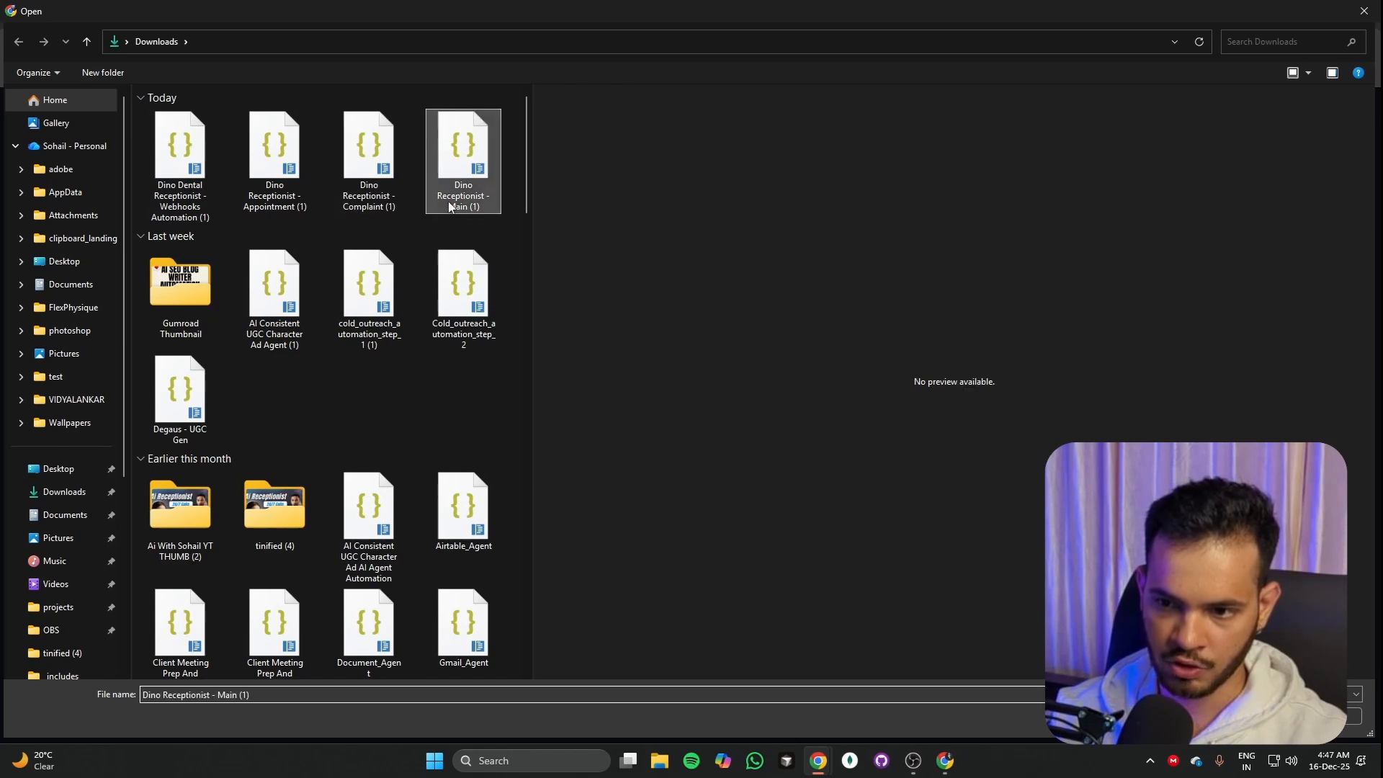
{"action": "left_click", "coordinate": [288, 203]}
{"action": "left_click", "coordinate": [1251, 716]}
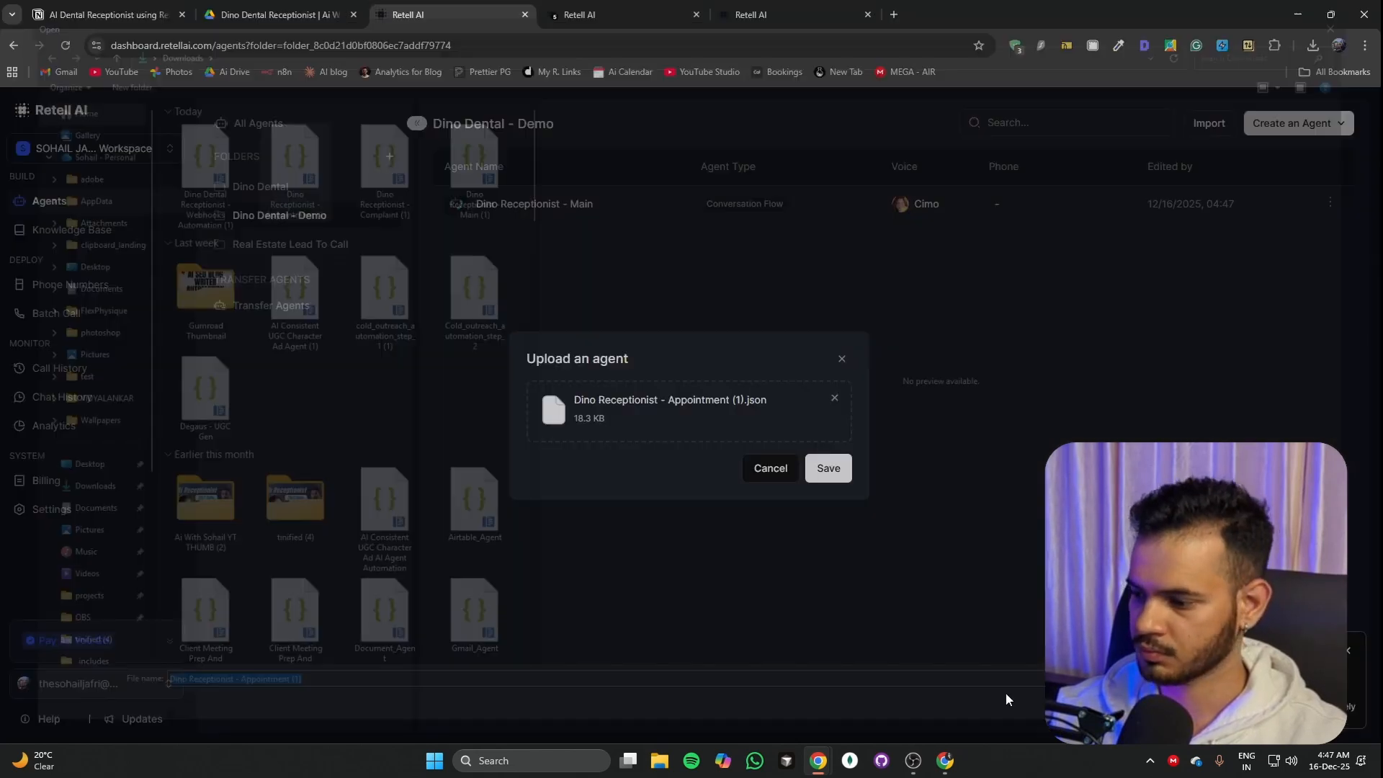
{"action": "left_click", "coordinate": [812, 476]}
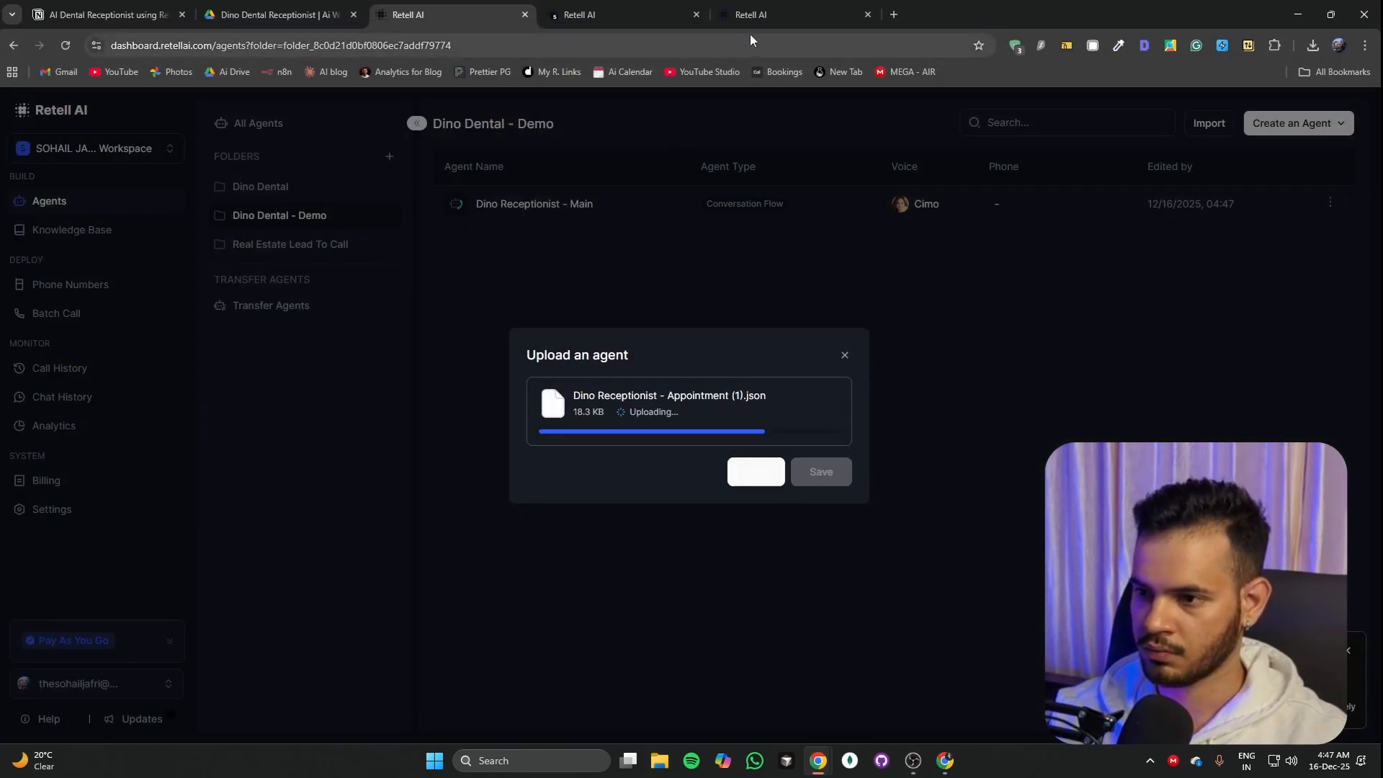
{"action": "left_click", "coordinate": [757, 14]}
{"action": "left_click", "coordinate": [1296, 123]}
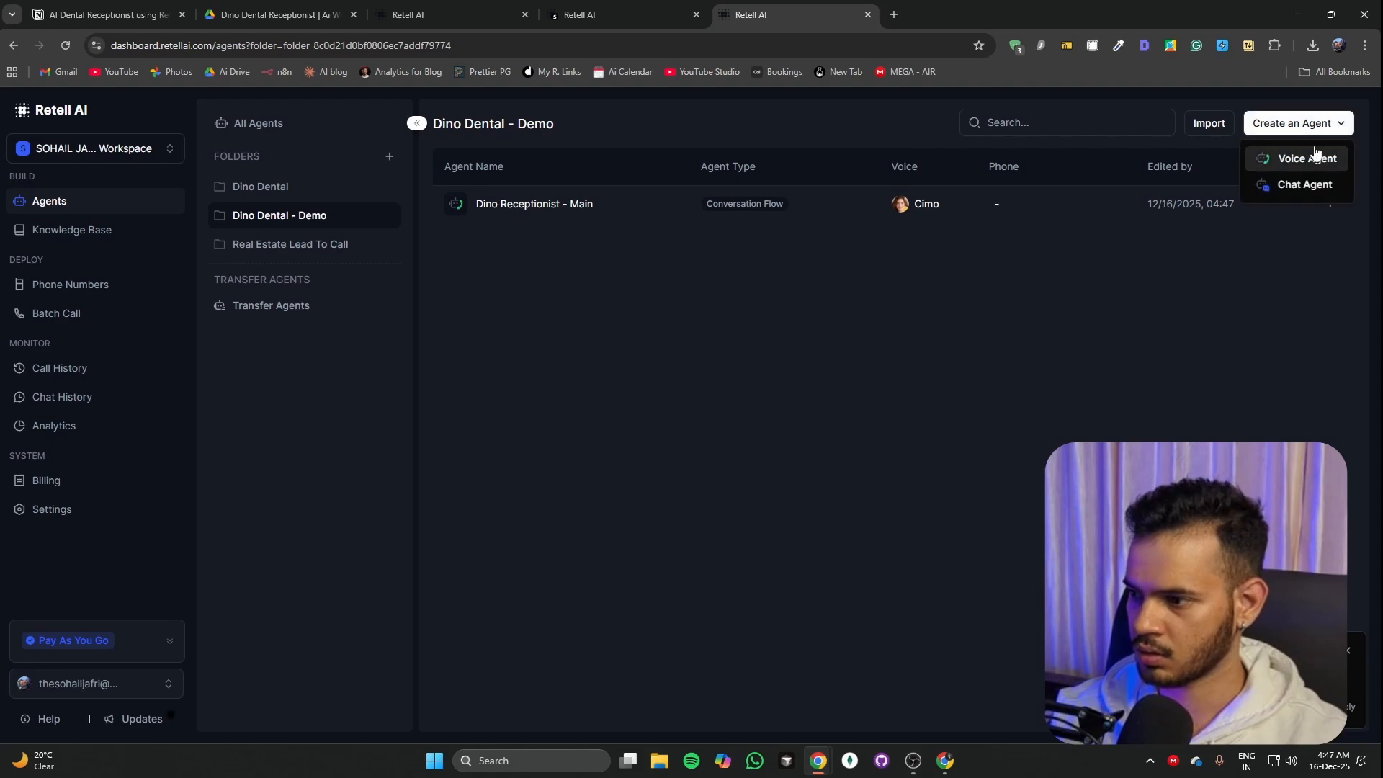
{"action": "left_click", "coordinate": [1314, 155]}
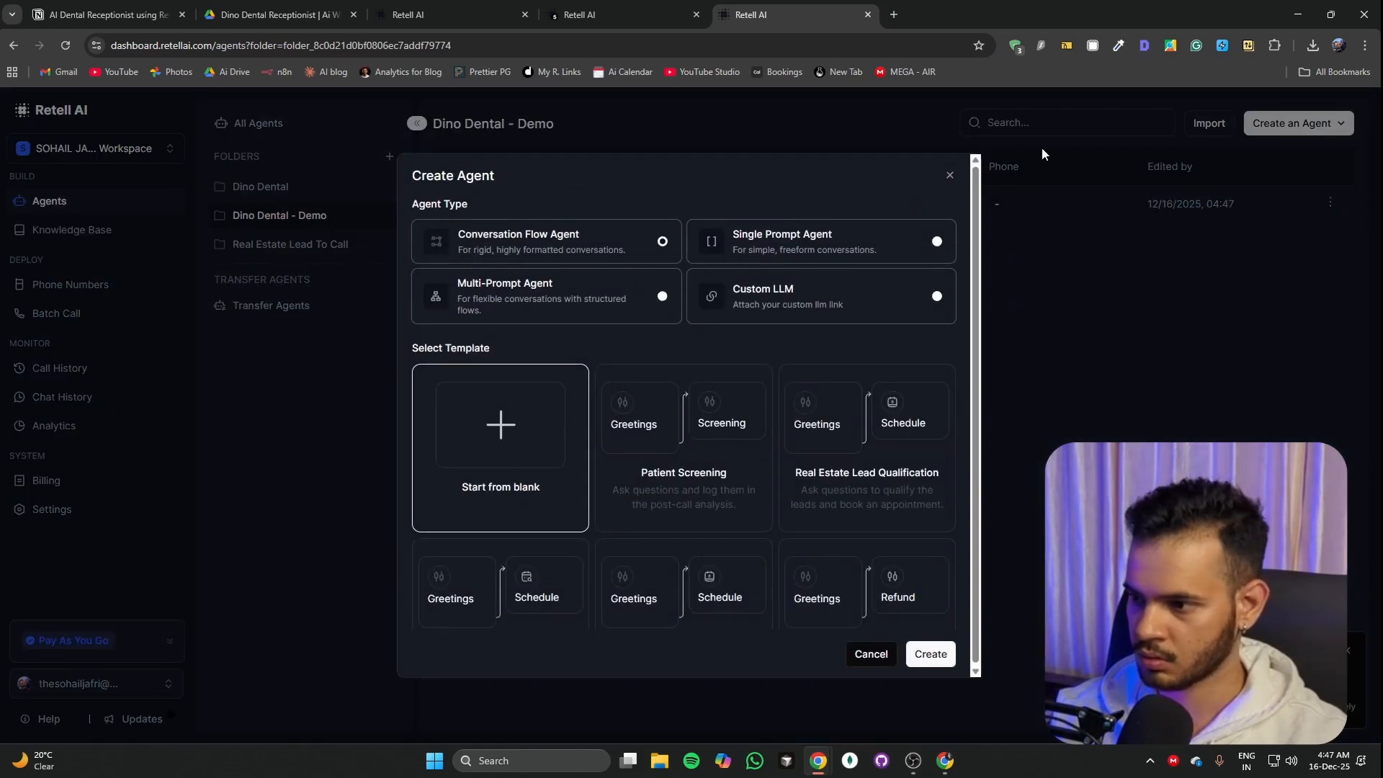
{"action": "left_click", "coordinate": [949, 175]}
Step: Import Dino Receptionist - Complaint (1).json from Downloads as an agent in the Dino Dental - Demo folder
{"action": "left_click", "coordinate": [1206, 123]}
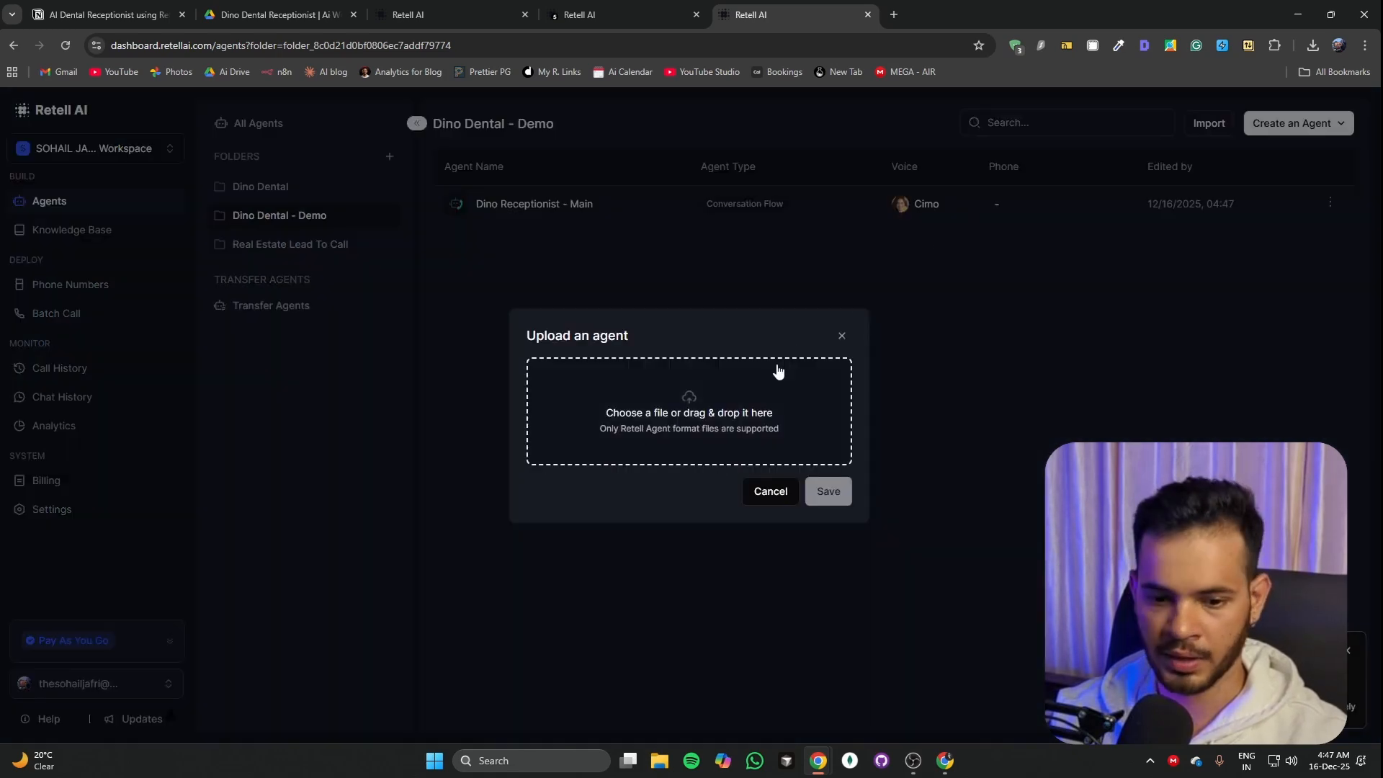
{"action": "left_click", "coordinate": [687, 425]}
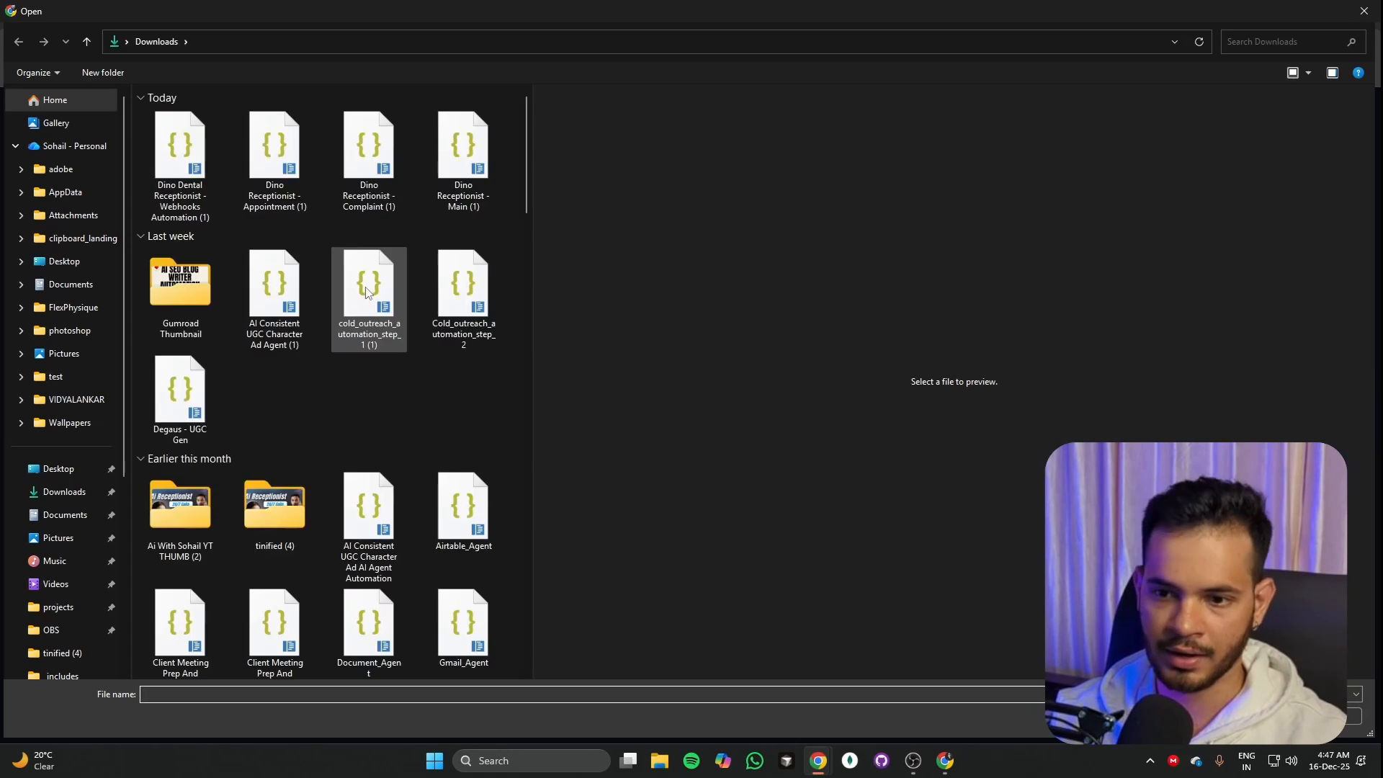
{"action": "left_click", "coordinate": [364, 189]}
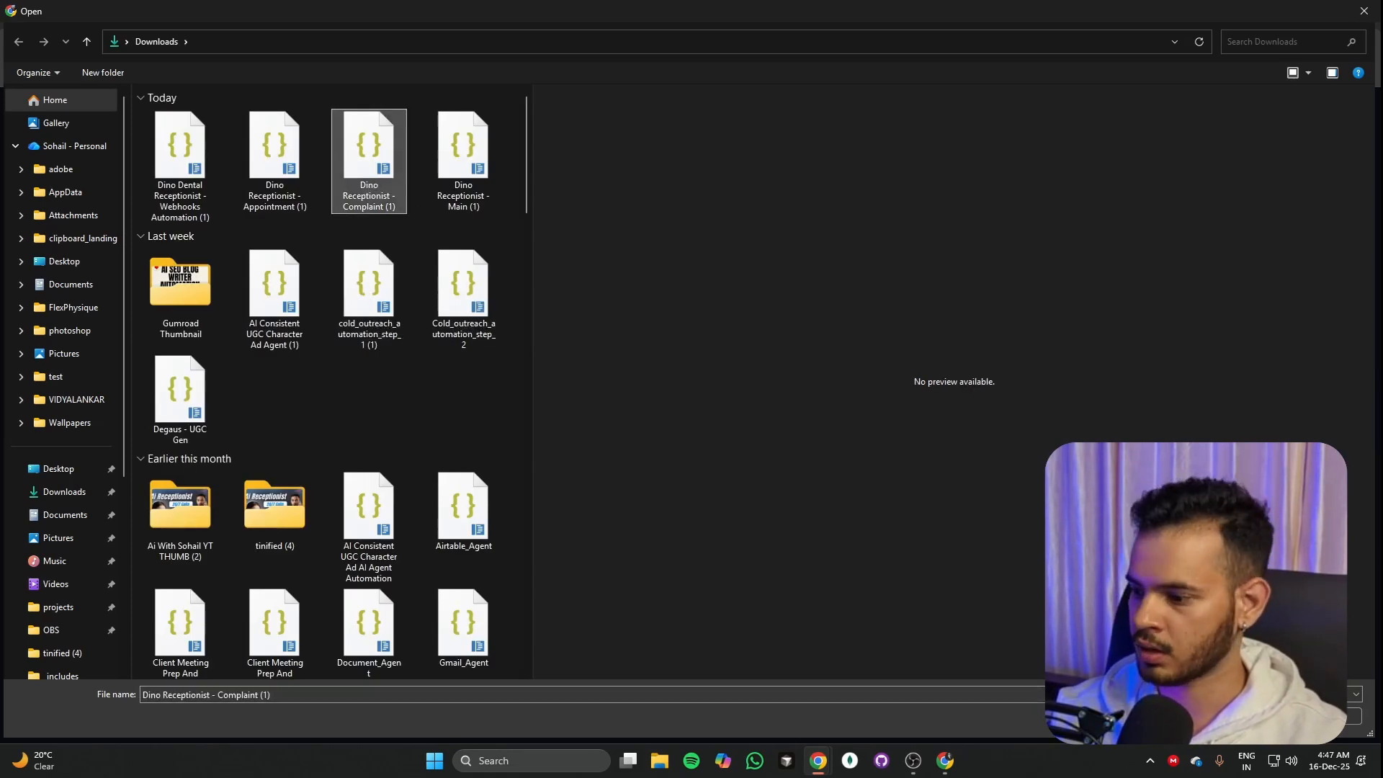
{"action": "key", "text": "Return"}
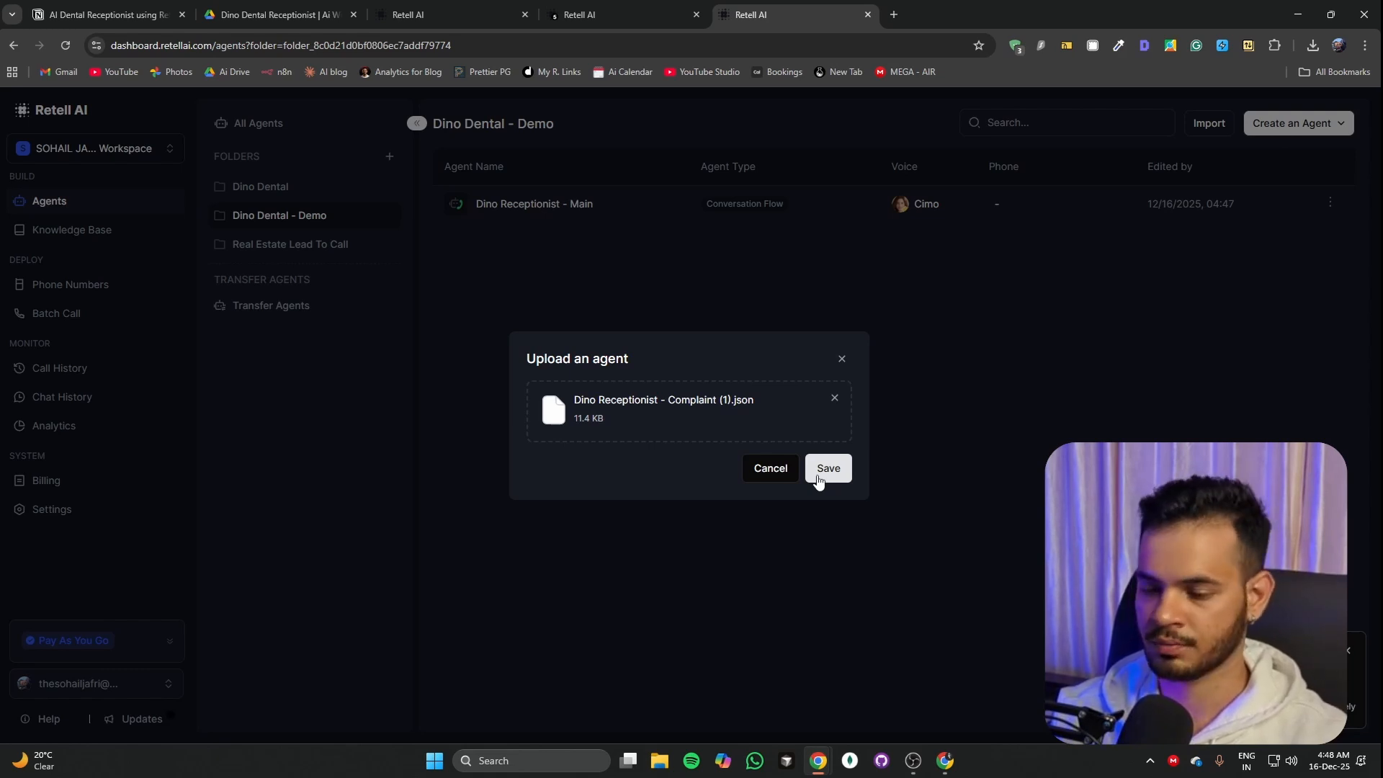
{"action": "left_click", "coordinate": [826, 482]}
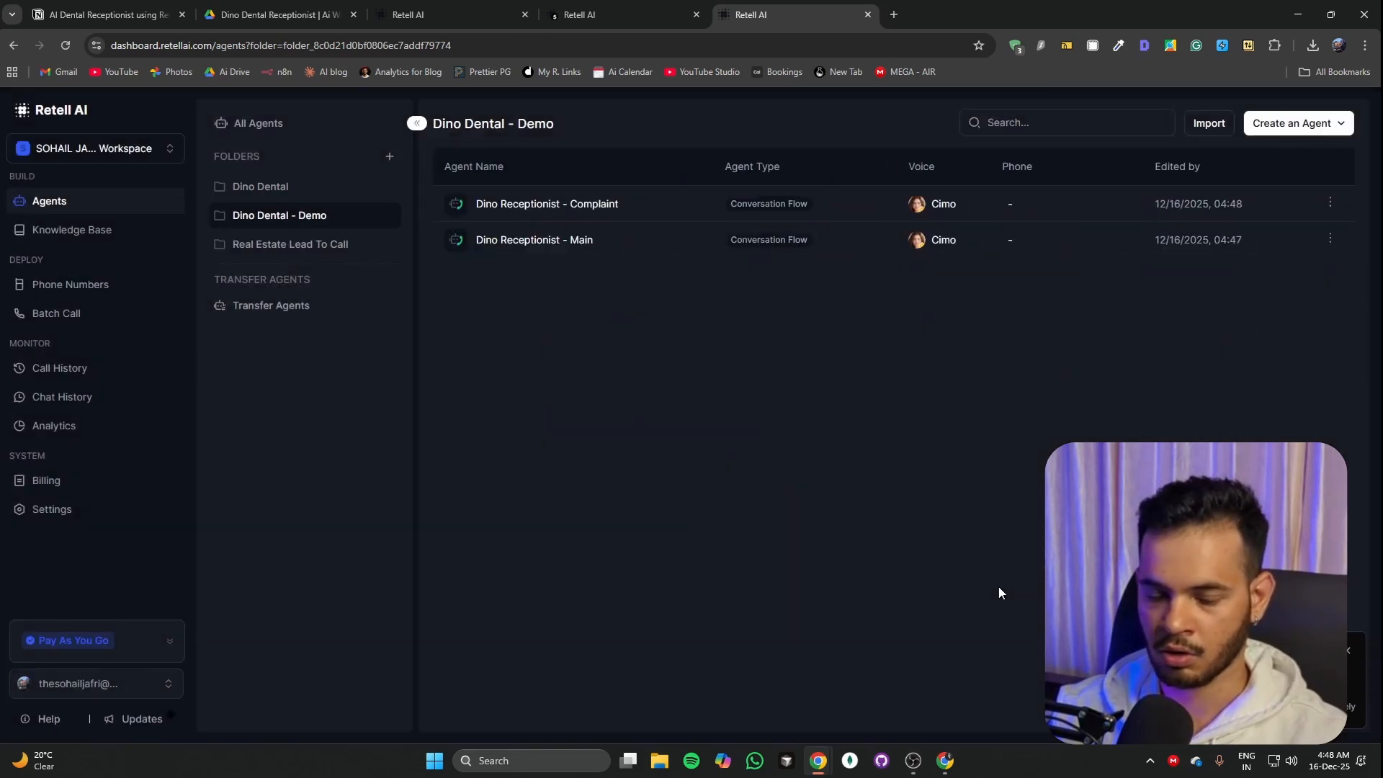
Step: Compare the agent lists in the dashboard tabs, close the two extra tabs and reload the Dino Dental - Demo folder
{"action": "left_click", "coordinate": [464, 22]}
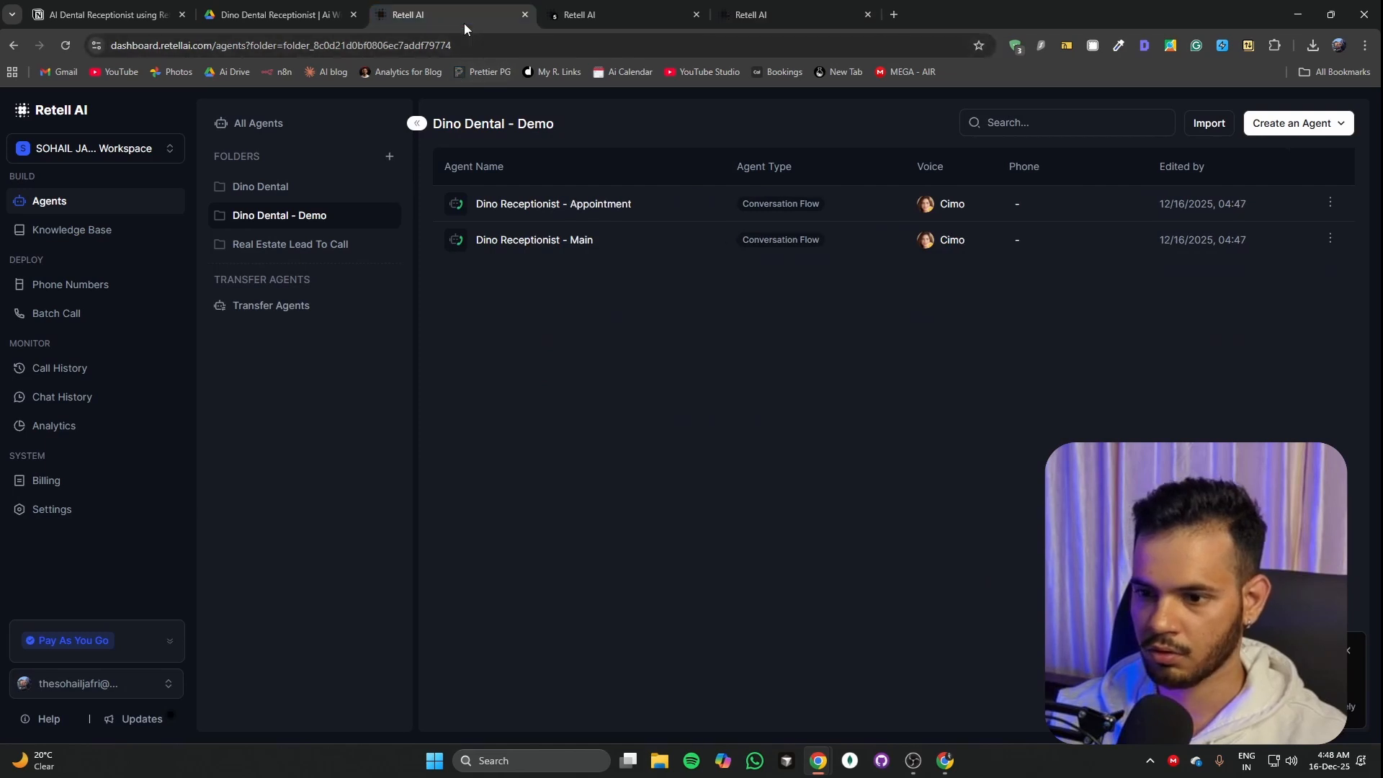
{"action": "left_click", "coordinate": [836, 12]}
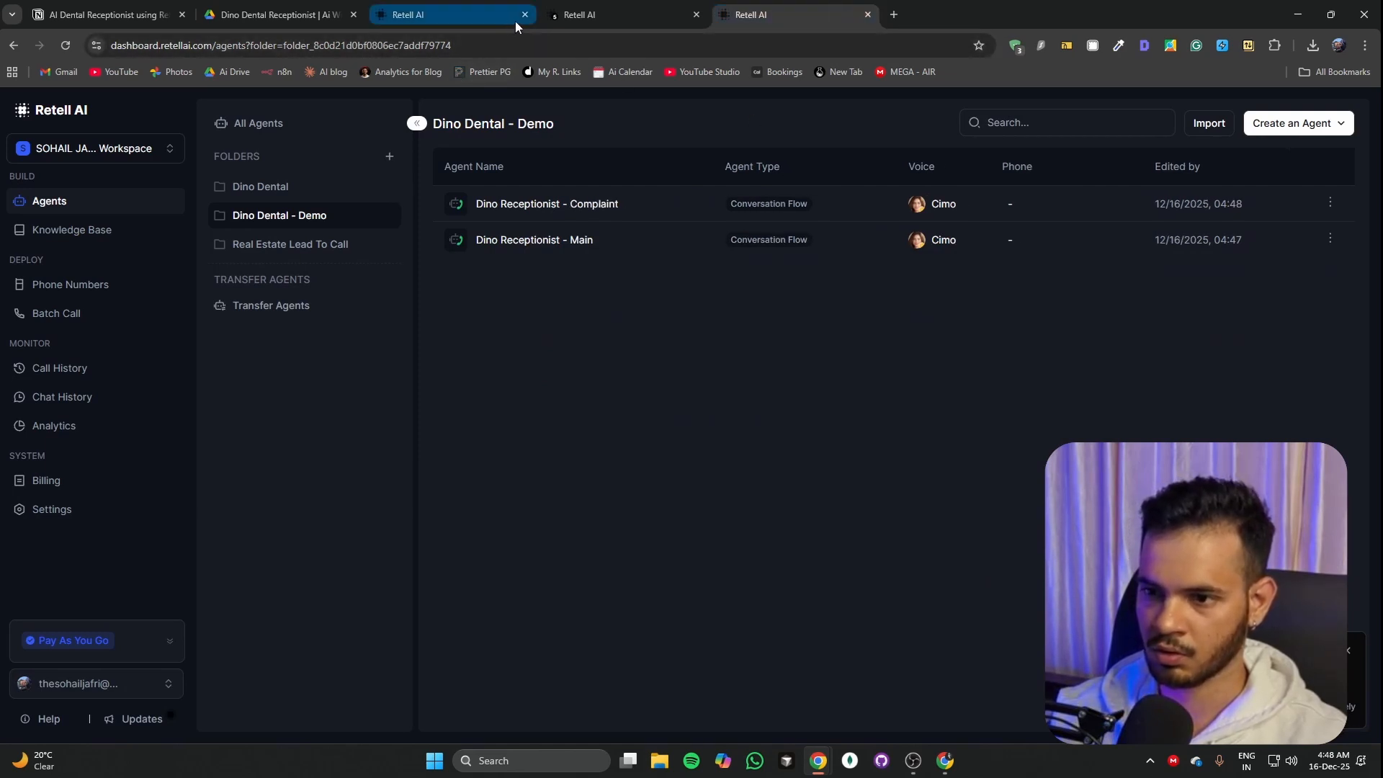
{"action": "left_click", "coordinate": [525, 15]}
{"action": "left_click", "coordinate": [696, 14]}
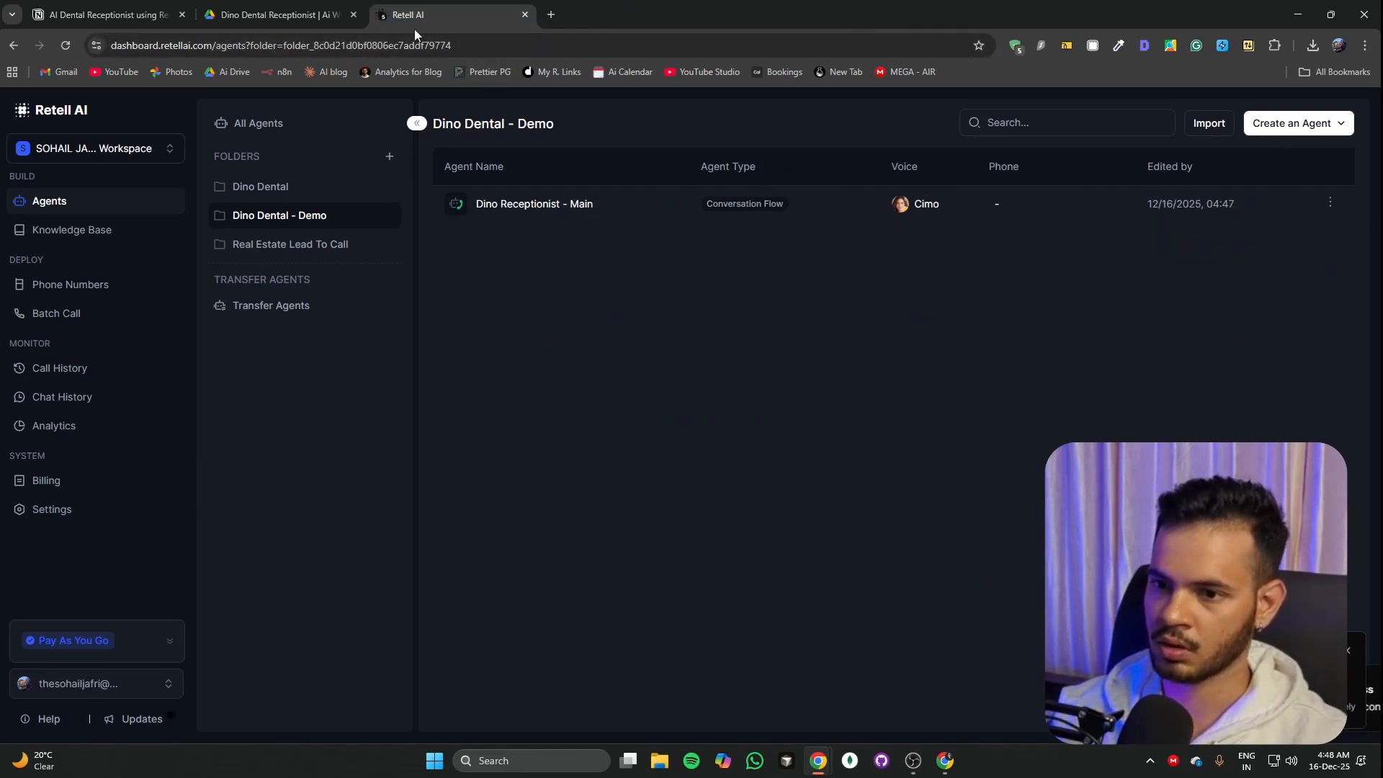
{"action": "key", "text": "ctrl+r"}
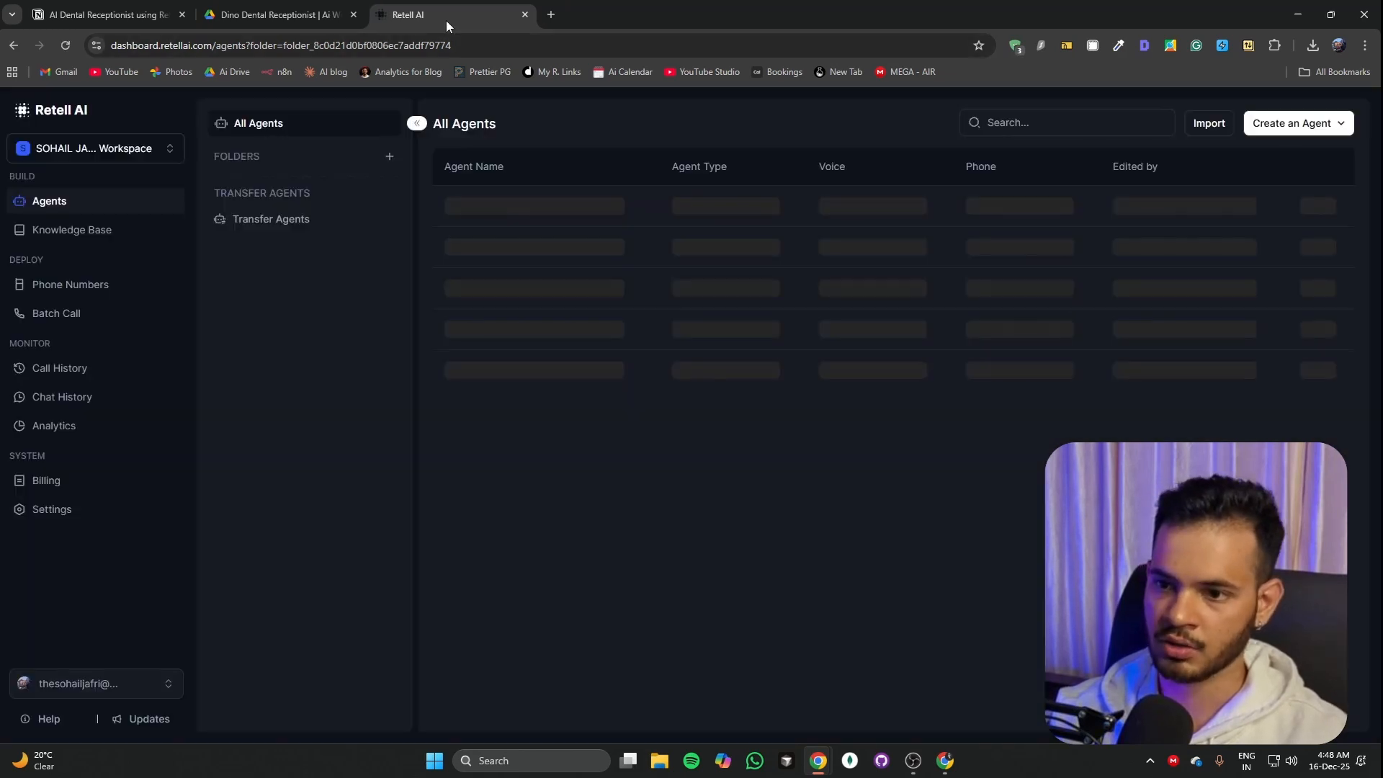
Step: Duplicate the Retell AI dashboard tab twice and return to the original tab
{"action": "right_click", "coordinate": [446, 21]}
{"action": "left_click", "coordinate": [512, 153]}
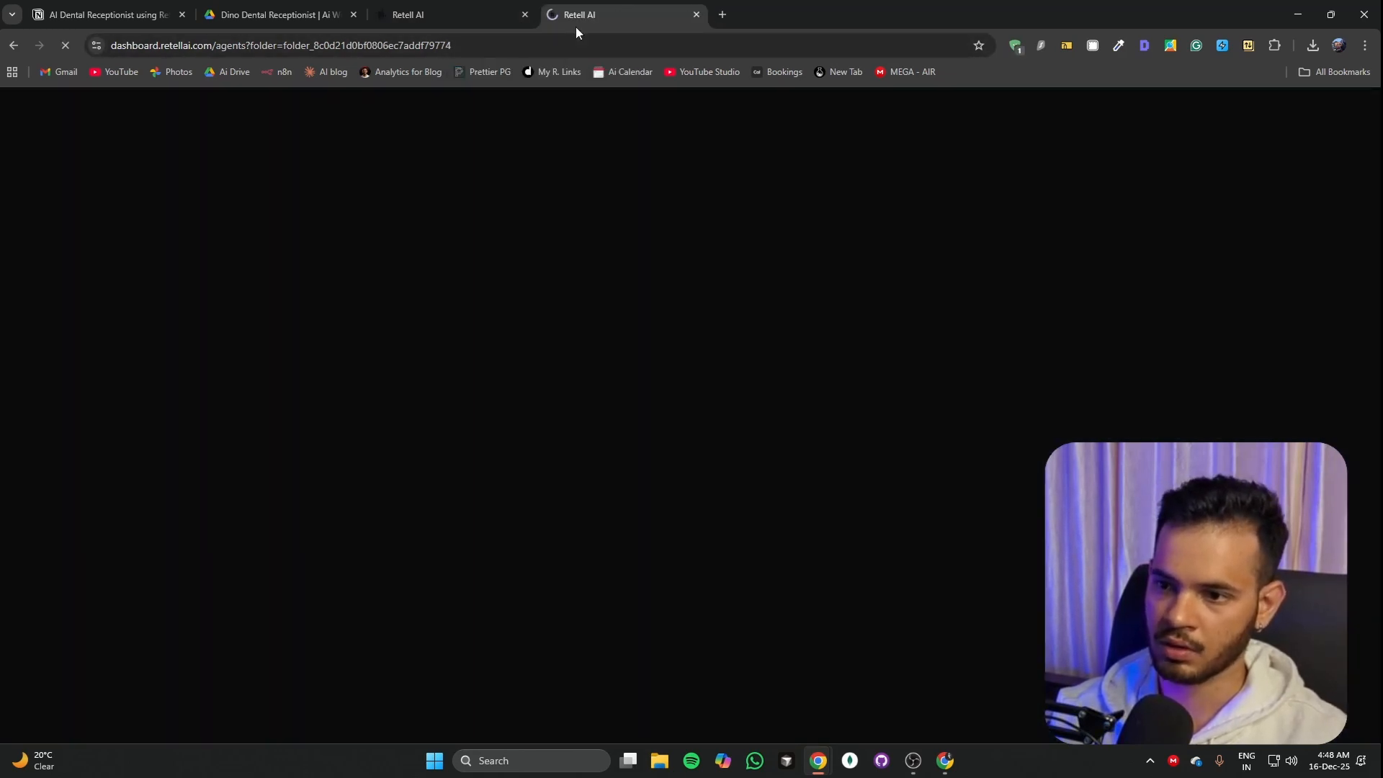
{"action": "right_click", "coordinate": [580, 20]}
{"action": "left_click", "coordinate": [634, 143]}
{"action": "left_click", "coordinate": [425, 19], "text": "ctrl"}
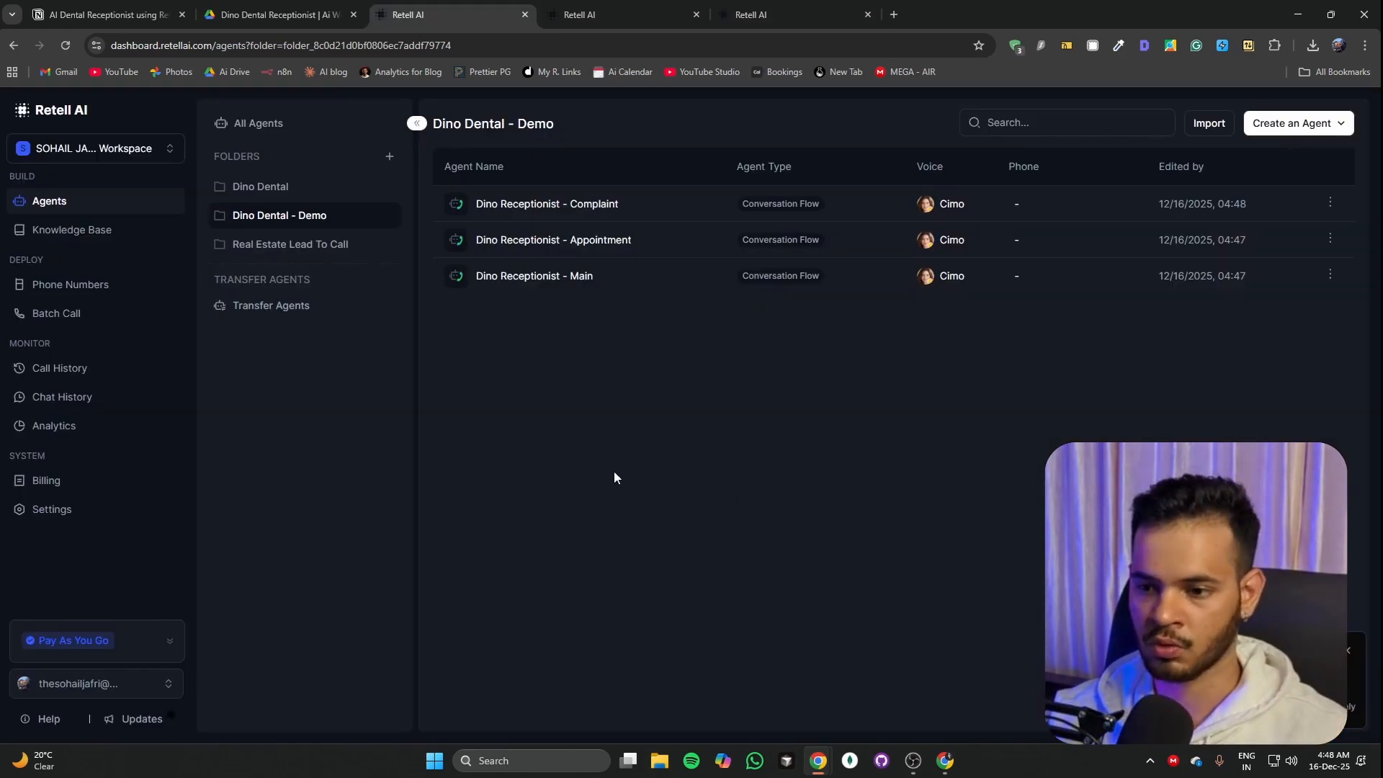
Step: Open the Dino Receptionist - Main agent and examine its conversation flow from the Welcome Node through to End Call
{"action": "left_click", "coordinate": [527, 288]}
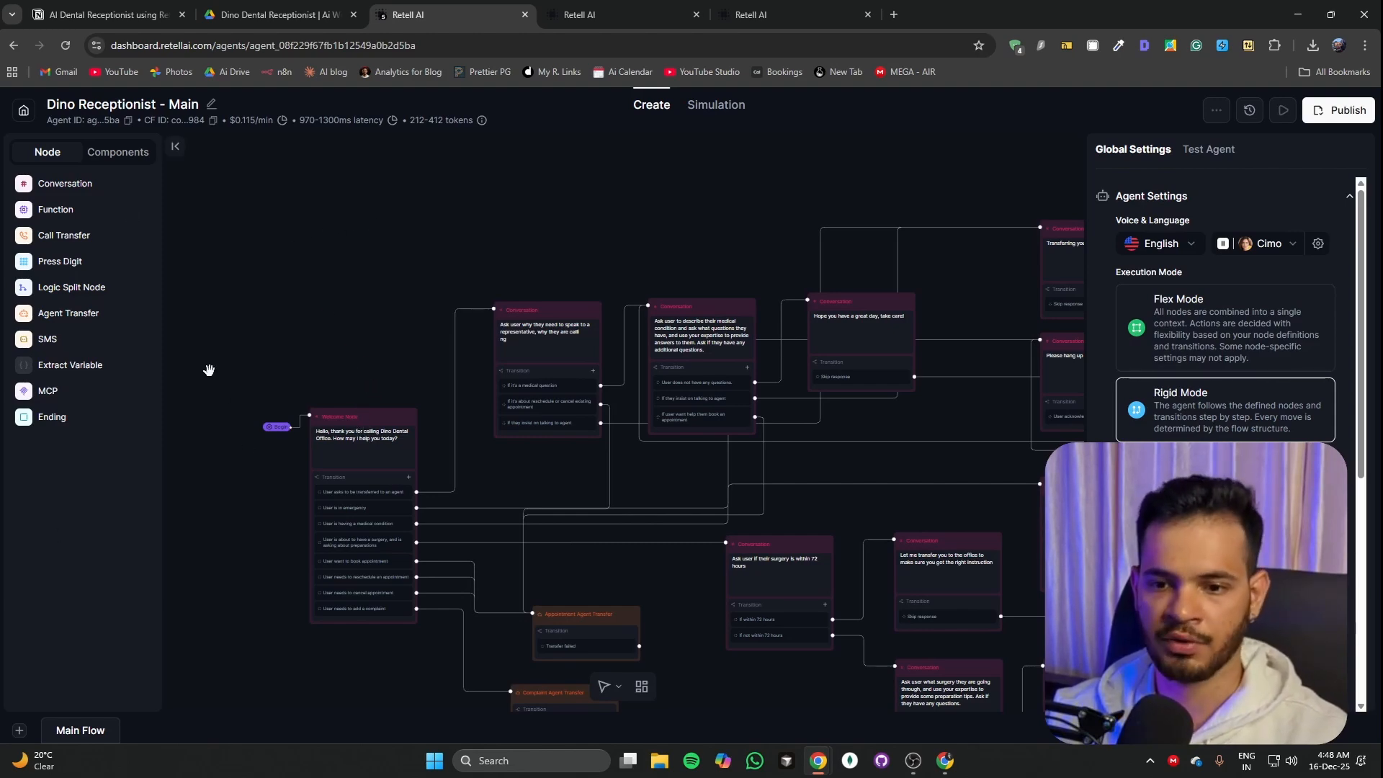
{"action": "key", "text": "ctrl+plus"}
{"action": "key", "text": "ctrl+plus"}
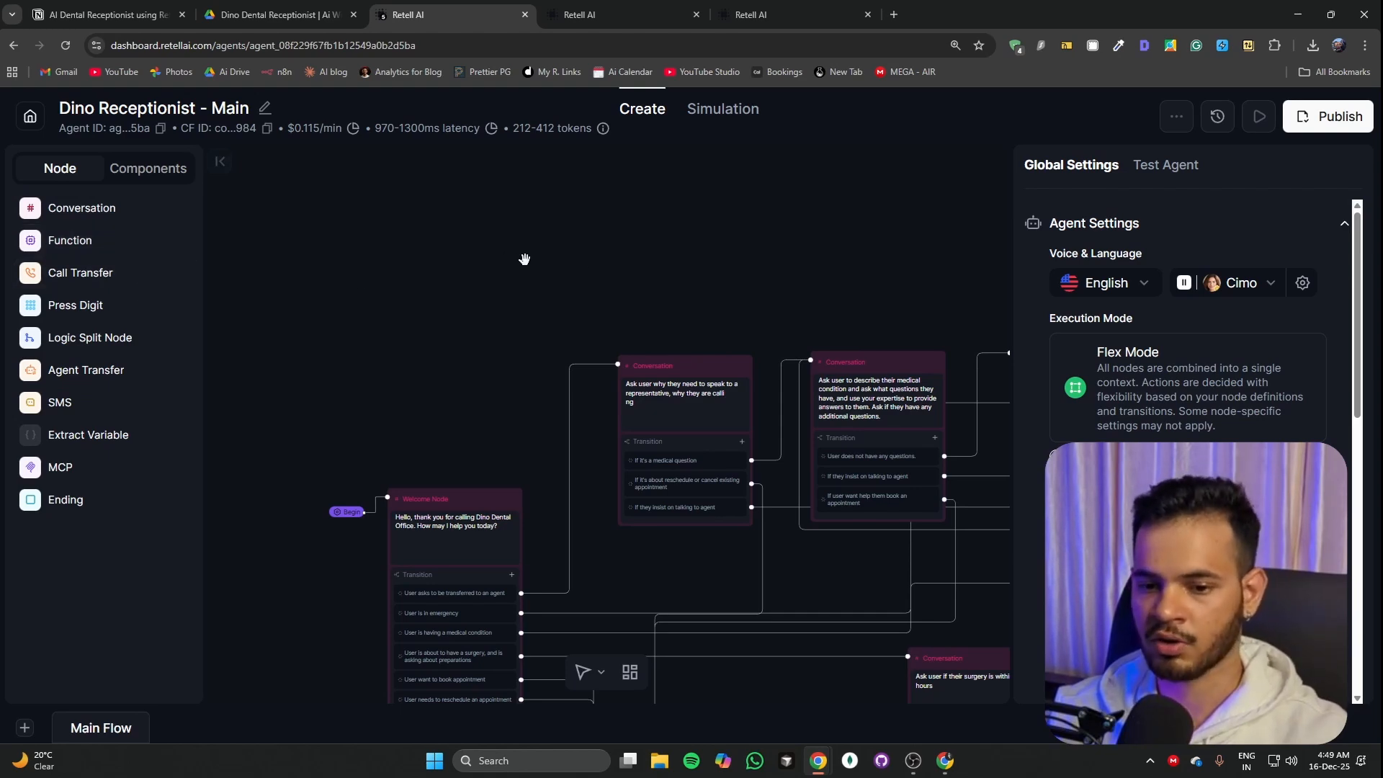
{"action": "scroll", "coordinate": [549, 253], "scroll_direction": "right", "scroll_amount": 5}
{"action": "scroll", "coordinate": [576, 238], "scroll_direction": "right", "scroll_amount": 5}
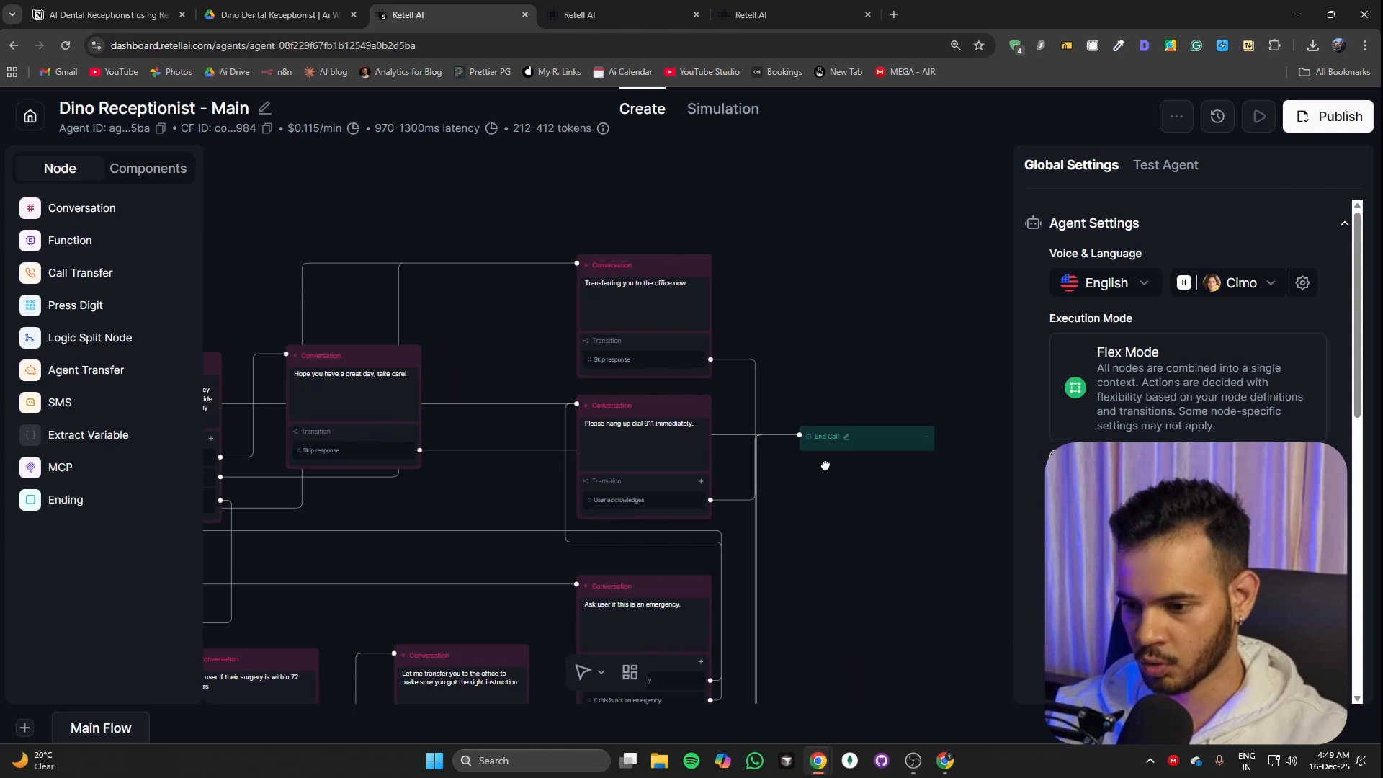
Step: Open the Transfer Call node's settings and trace the flow back to the Appointment and Complaint Agent Transfer nodes
{"action": "scroll", "coordinate": [826, 463], "scroll_direction": "down", "scroll_amount": 3}
{"action": "scroll", "coordinate": [767, 374], "scroll_direction": "down", "scroll_amount": 3}
{"action": "scroll", "coordinate": [767, 374], "scroll_direction": "right", "scroll_amount": 2}
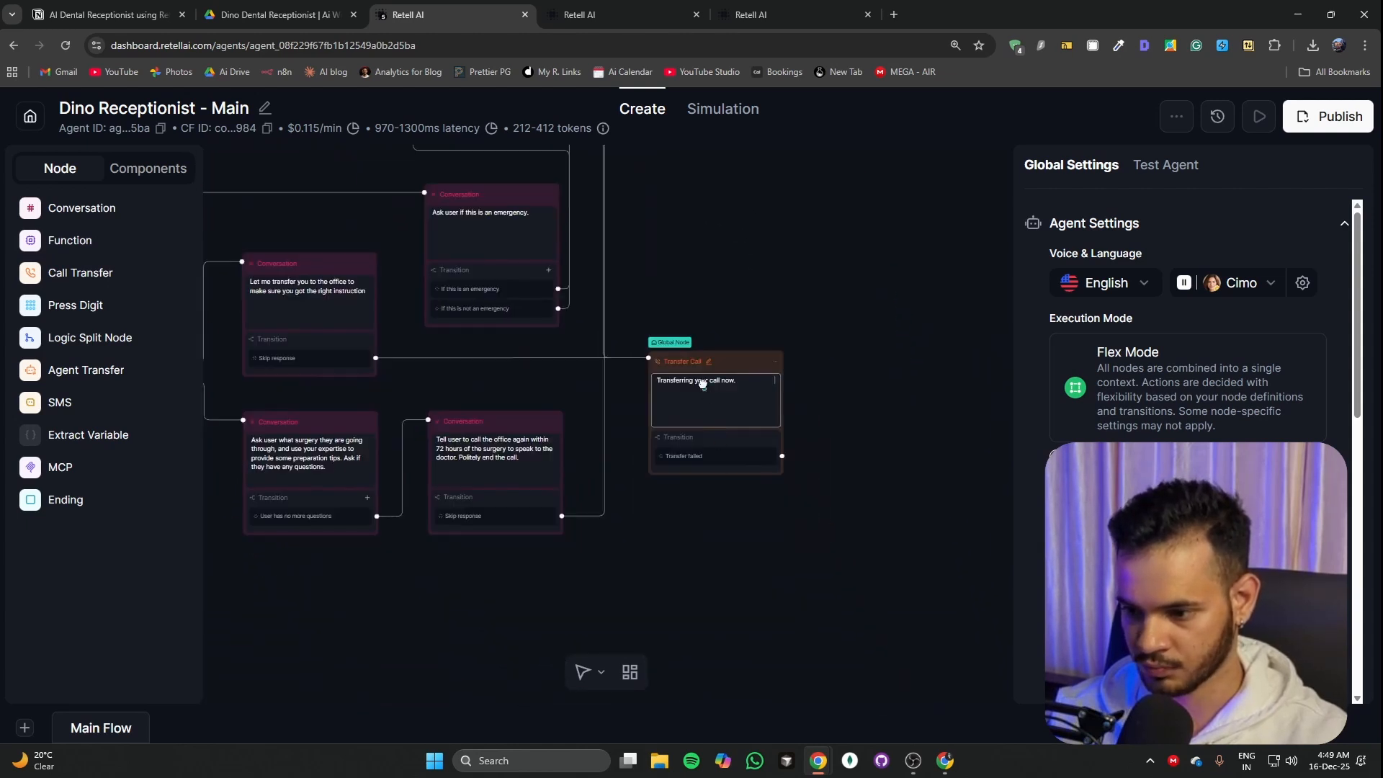
{"action": "left_click", "coordinate": [703, 383]}
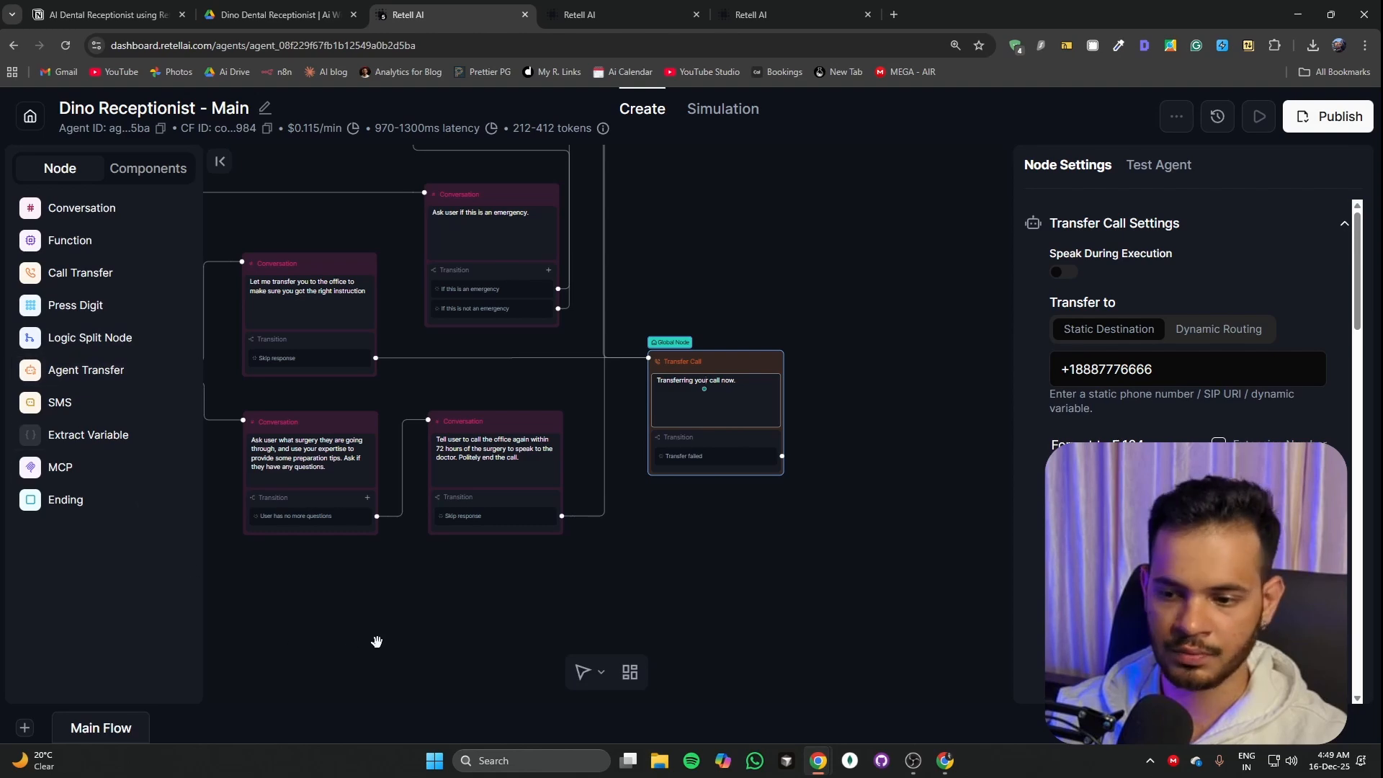
{"action": "left_click_drag", "start_coordinate": [382, 626], "coordinate": [795, 535]}
{"action": "left_click_drag", "start_coordinate": [684, 569], "coordinate": [216, 615]}
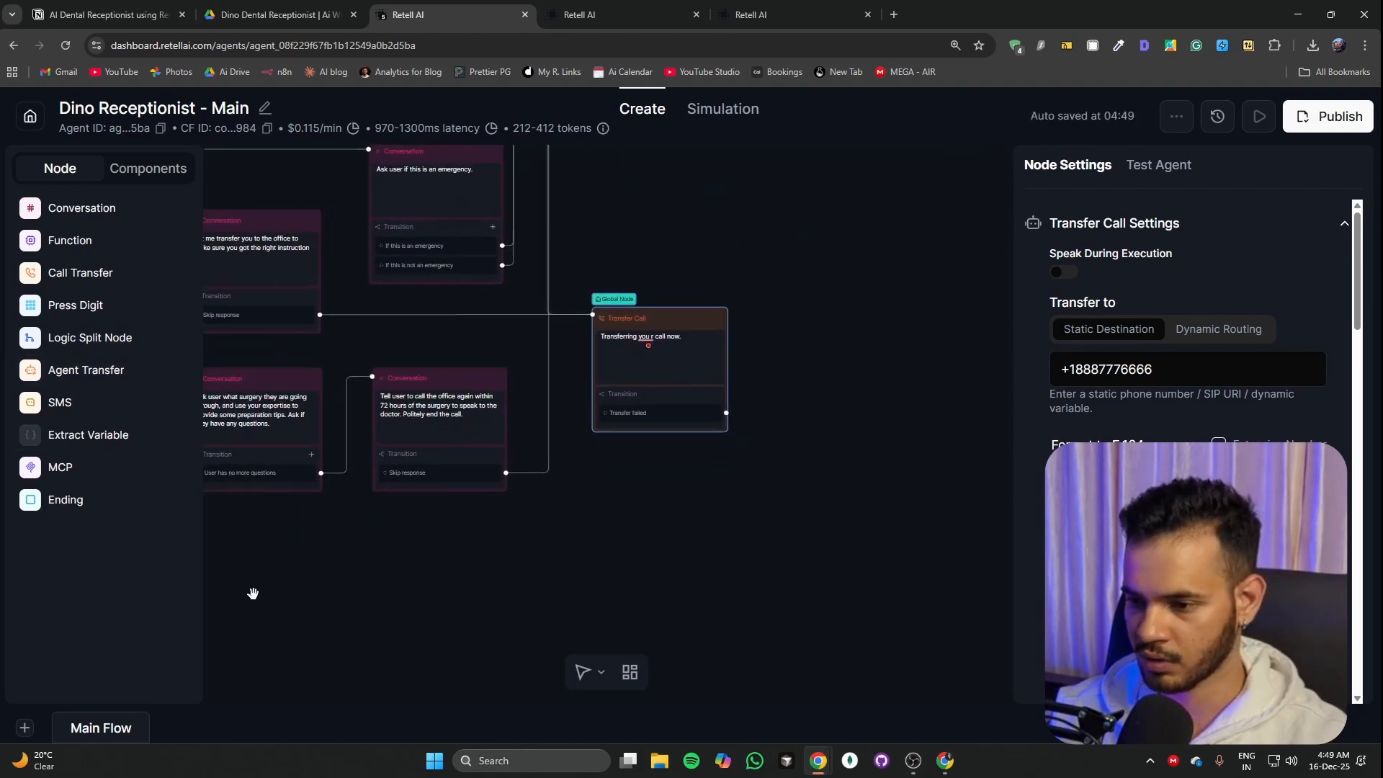
{"action": "left_click_drag", "start_coordinate": [504, 552], "coordinate": [898, 486]}
{"action": "left_click_drag", "start_coordinate": [331, 587], "coordinate": [131, 656]}
{"action": "left_click_drag", "start_coordinate": [581, 619], "coordinate": [875, 596]}
{"action": "left_click_drag", "start_coordinate": [345, 520], "coordinate": [677, 520]}
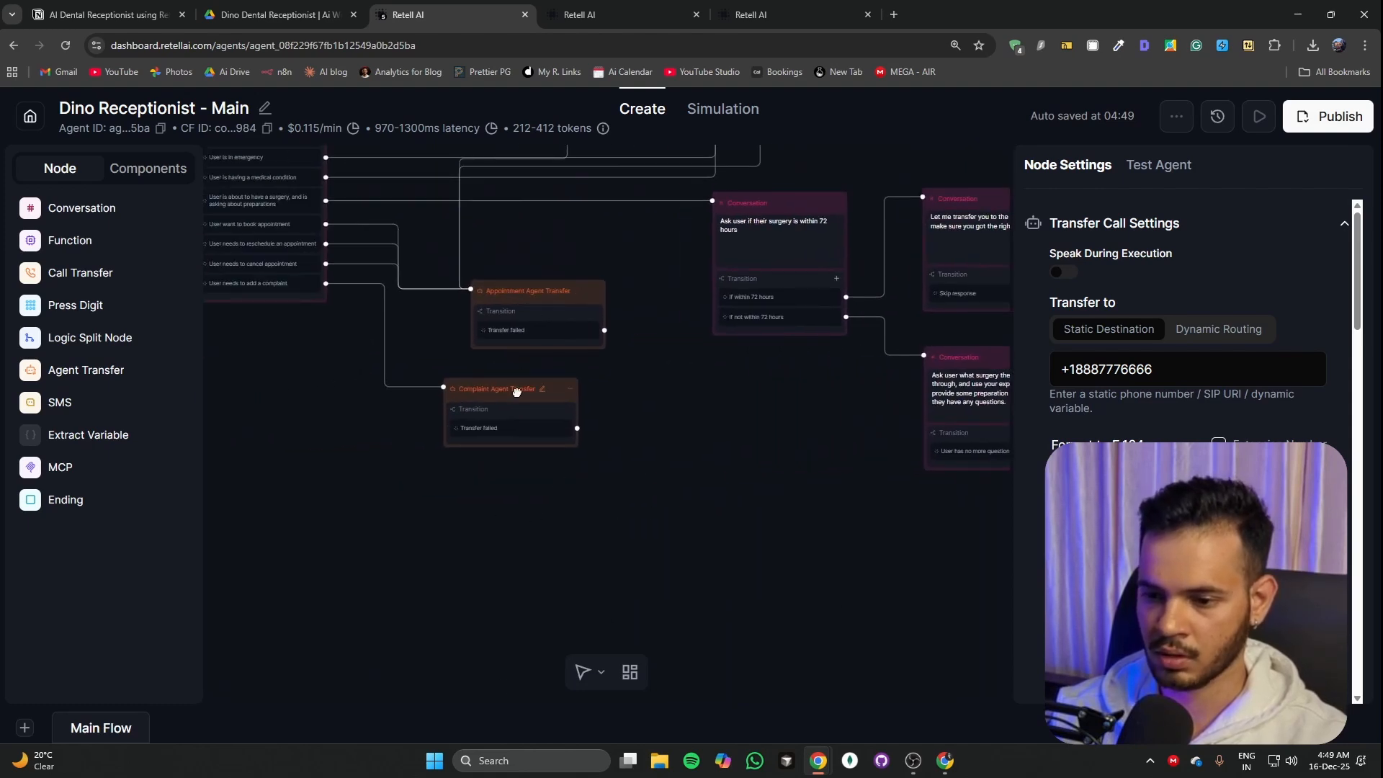
Step: Correct the Transfer Call node's message to read "Transferring your call now."
{"action": "left_click_drag", "start_coordinate": [743, 482], "coordinate": [53, 554]}
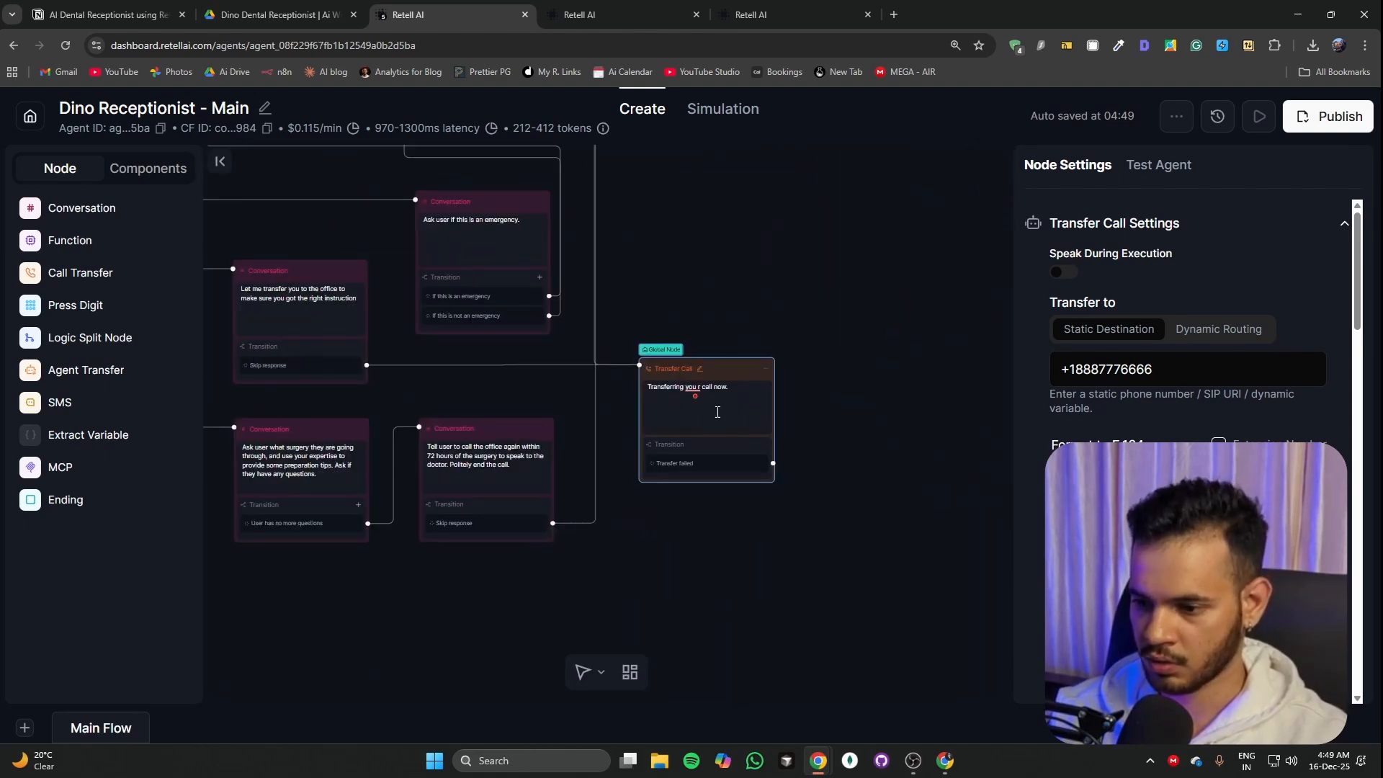
{"action": "left_click", "coordinate": [697, 386]}
{"action": "key", "text": "BackSpace"}
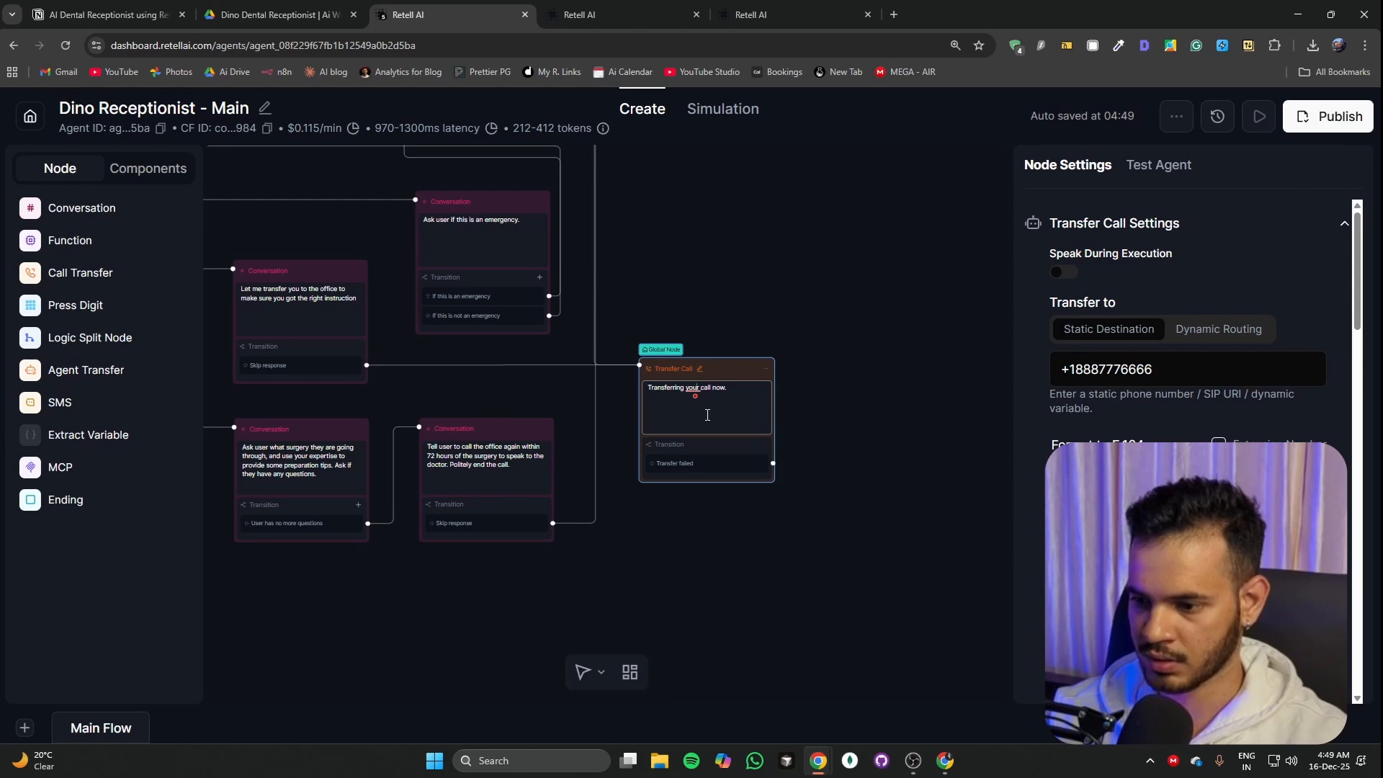
Step: Open the Appointment Agent Transfer node and review the agents available as its transfer target, leaving the selection as it is
{"action": "right_click", "coordinate": [578, 448]}
{"action": "left_click", "coordinate": [420, 628]}
{"action": "left_click_drag", "start_coordinate": [420, 629], "coordinate": [925, 540]}
{"action": "left_click_drag", "start_coordinate": [261, 628], "coordinate": [750, 627]}
{"action": "scroll", "coordinate": [765, 339], "scroll_direction": "up", "scroll_amount": 3}
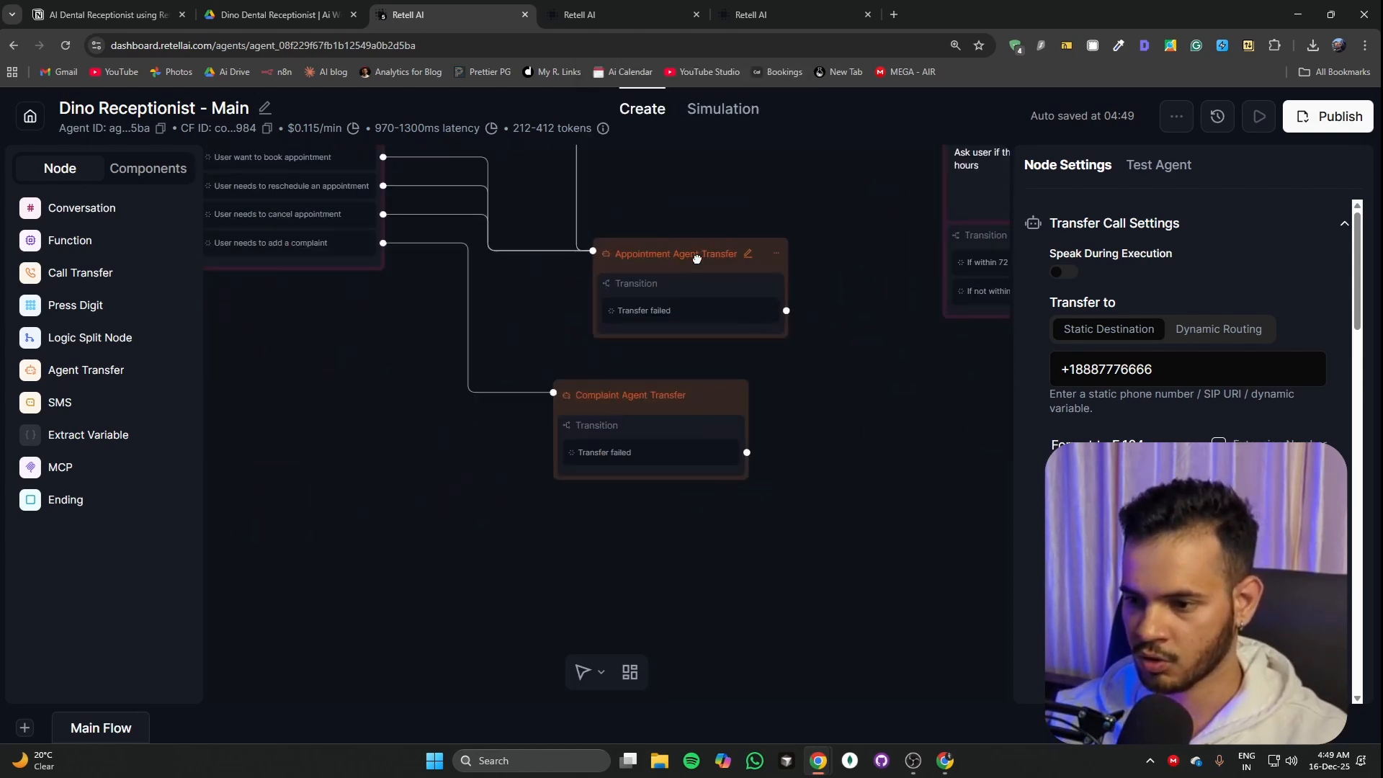
{"action": "left_click_drag", "start_coordinate": [284, 321], "coordinate": [356, 443]}
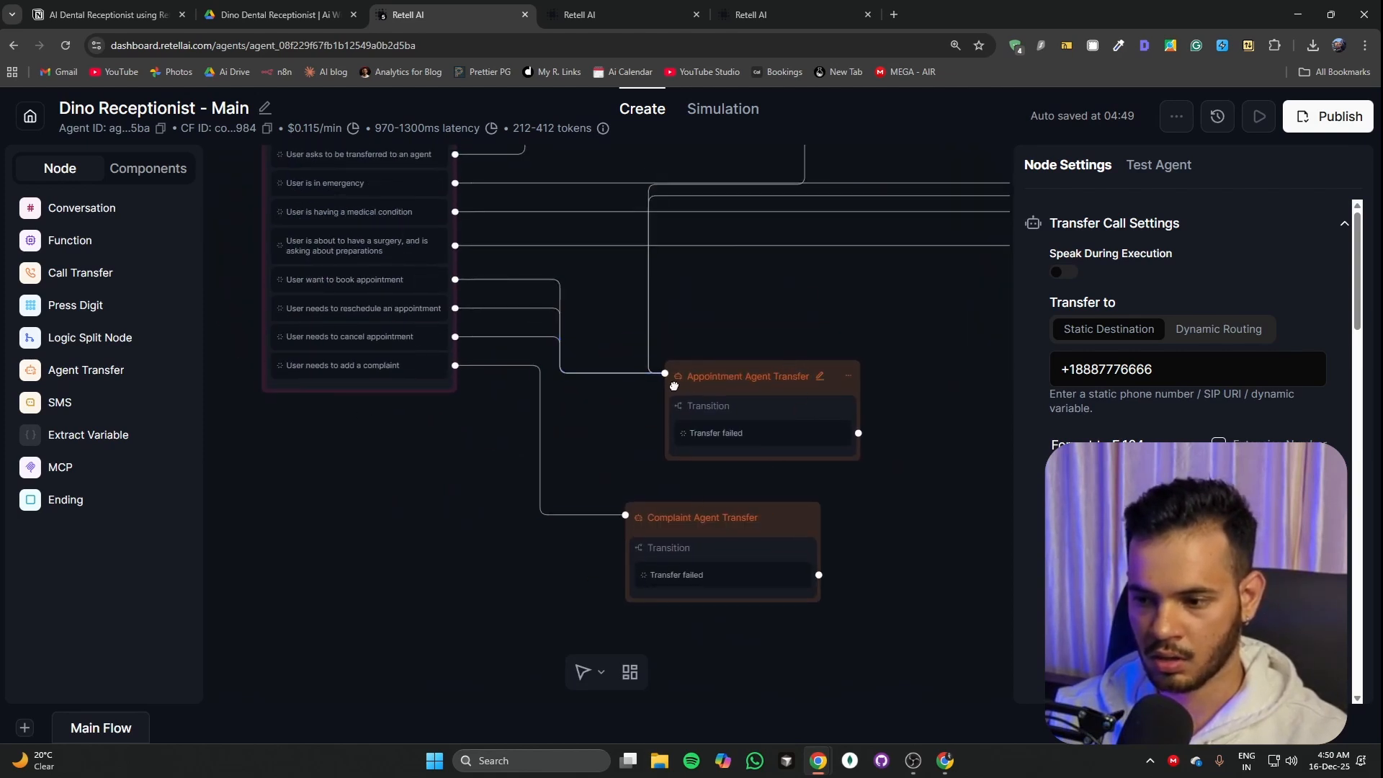
{"action": "left_click", "coordinate": [820, 379]}
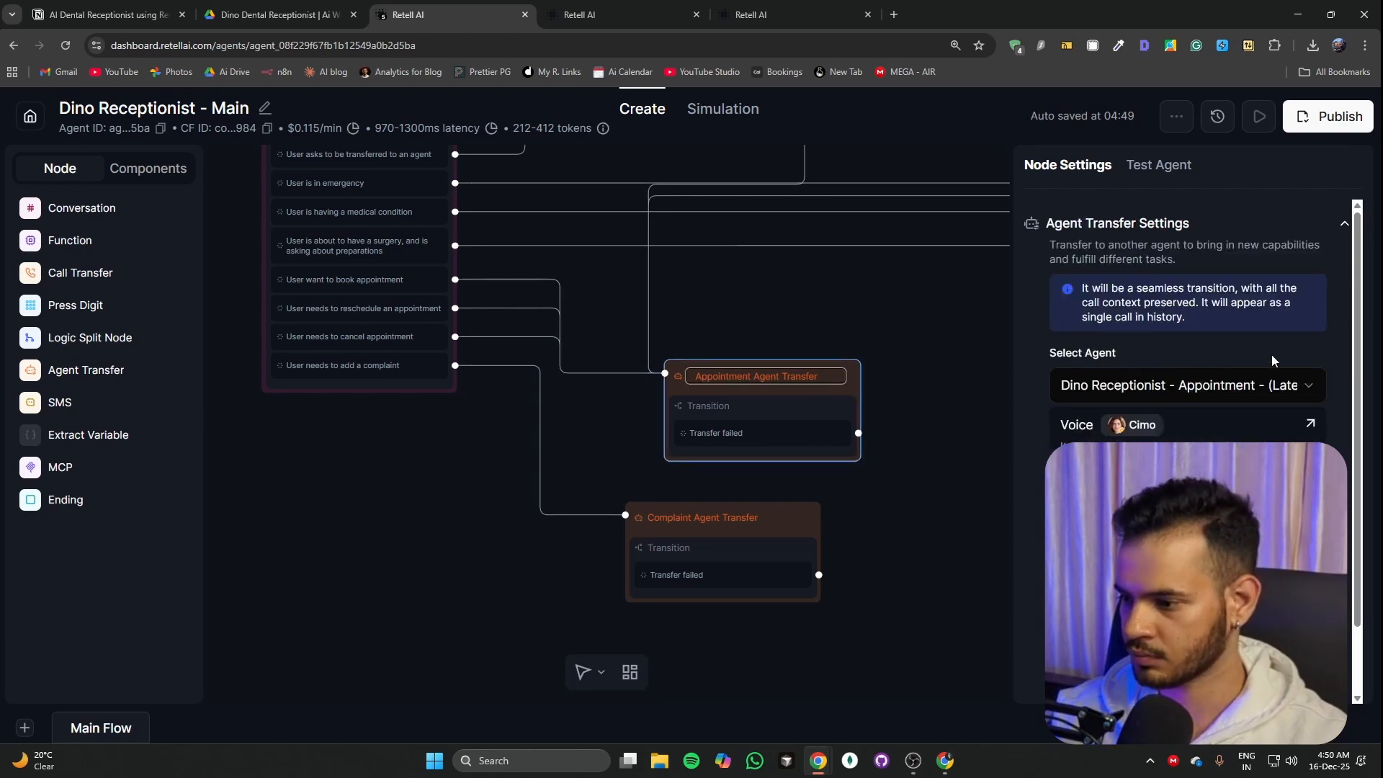
{"action": "left_click", "coordinate": [1302, 383]}
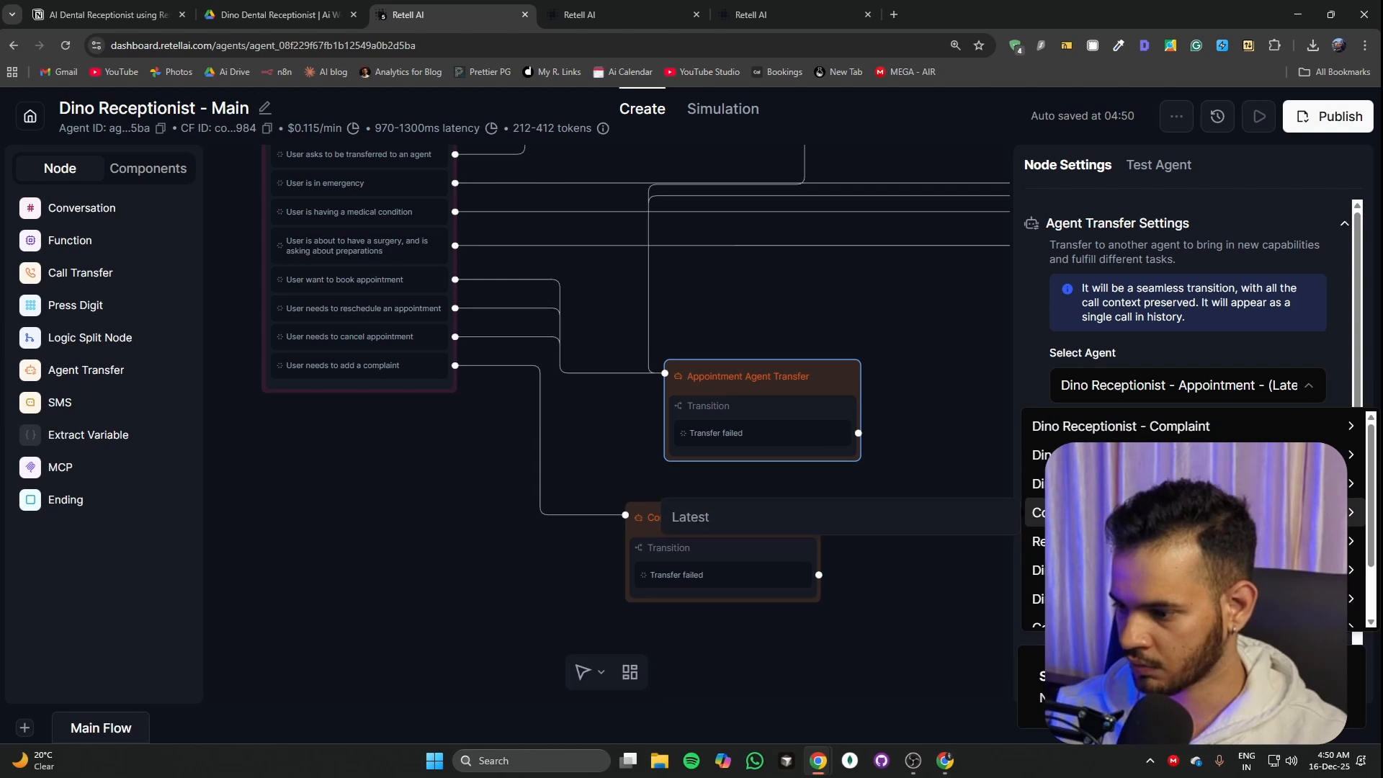
{"action": "scroll", "coordinate": [1188, 518], "scroll_direction": "down", "scroll_amount": 2}
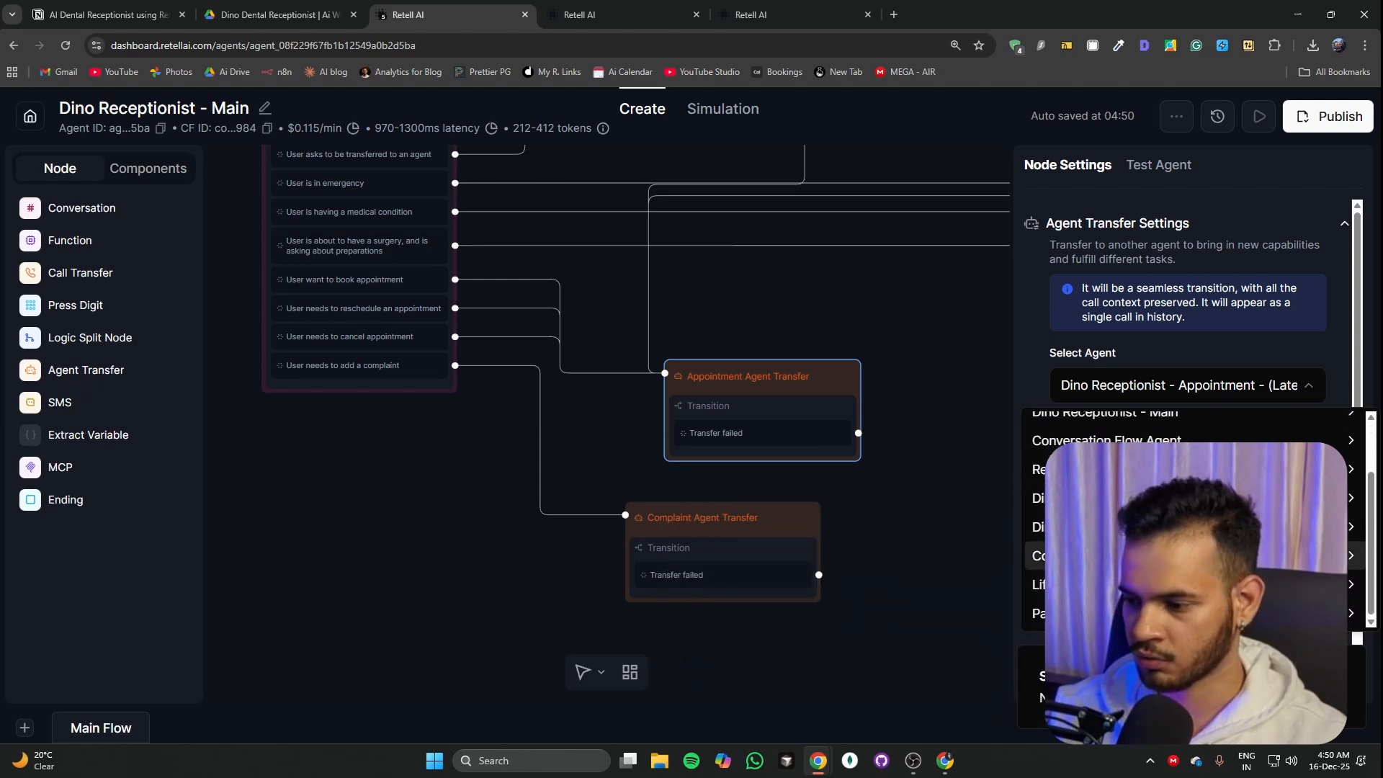
{"action": "scroll", "coordinate": [1188, 519], "scroll_direction": "up", "scroll_amount": 2}
{"action": "mouse_move", "coordinate": [1203, 432]}
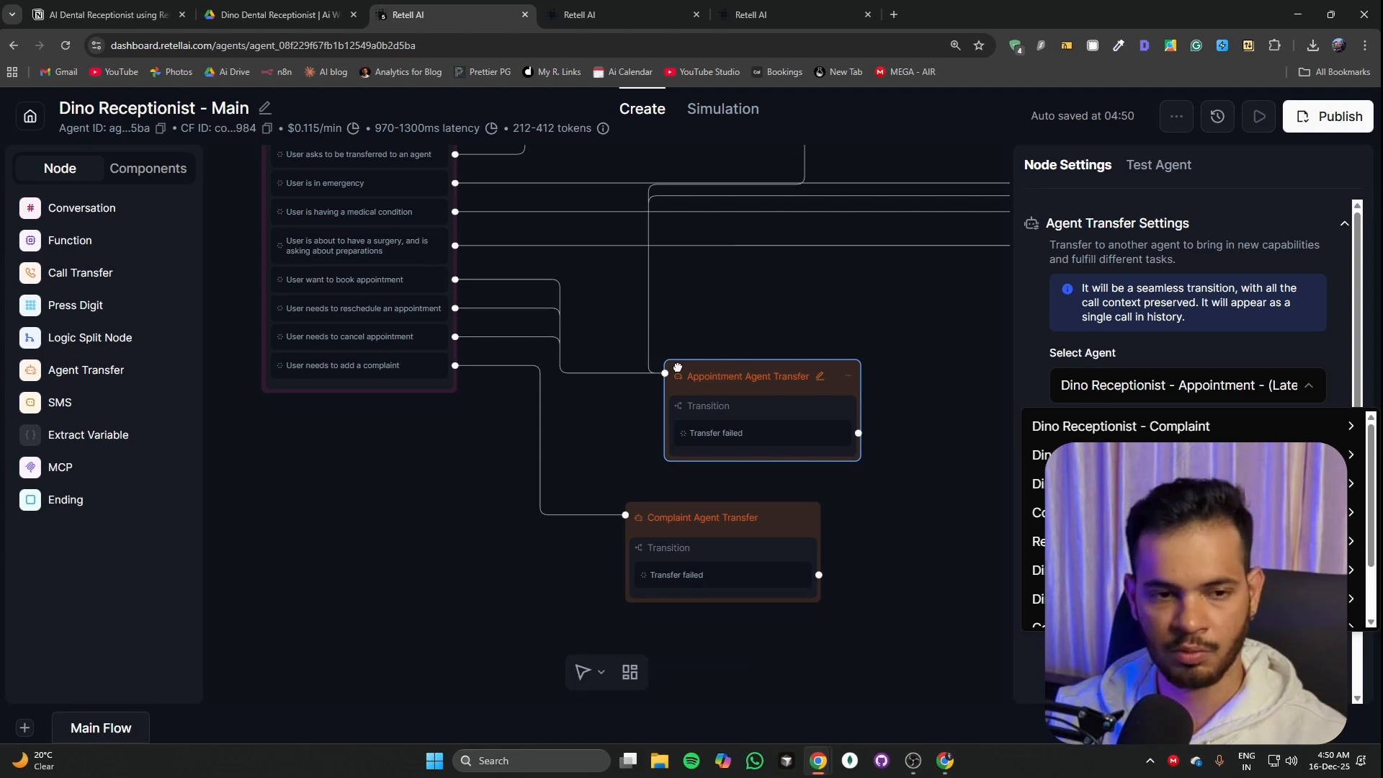
{"action": "left_click", "coordinate": [351, 542]}
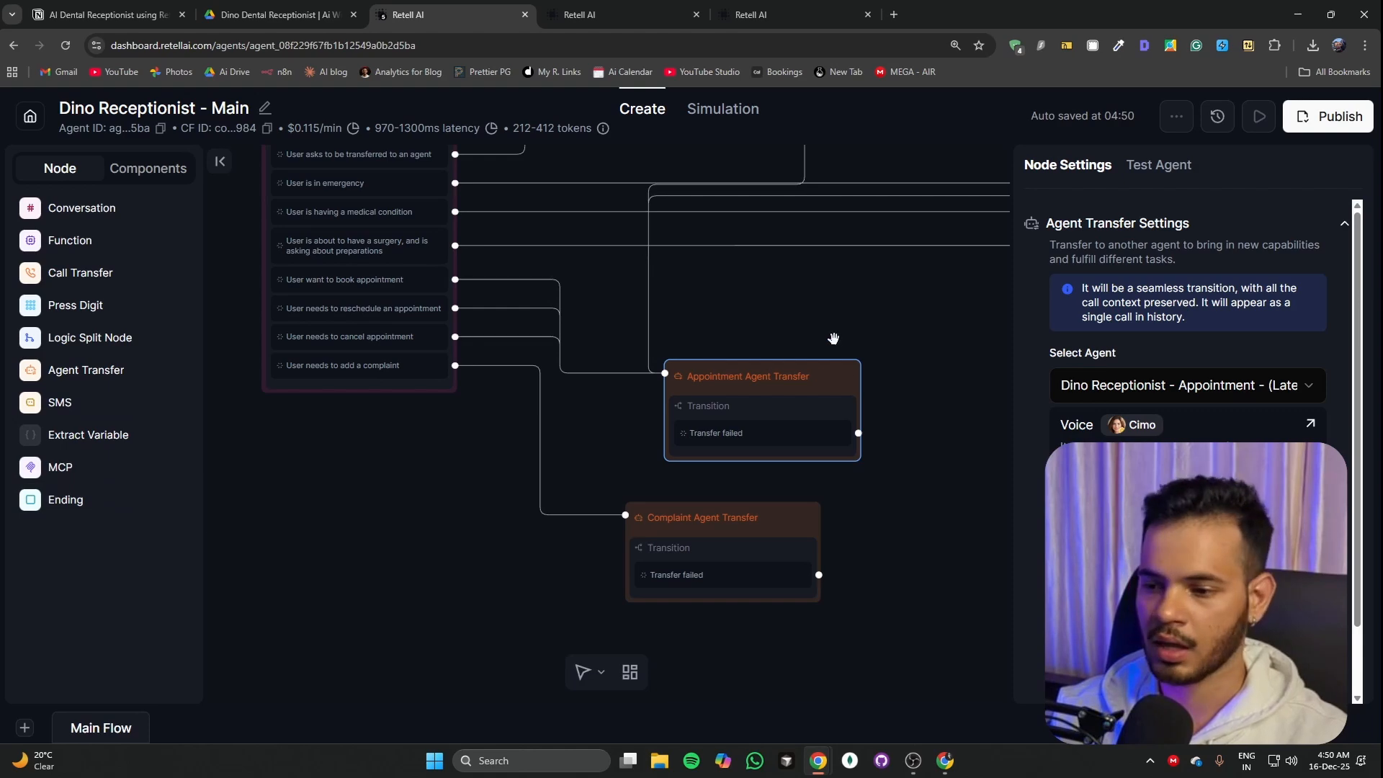
Step: Review the overall layout of the Main flow, including the node types and components available for building it
{"action": "scroll", "coordinate": [920, 451], "scroll_direction": "down", "scroll_amount": 5}
{"action": "left_click_drag", "start_coordinate": [906, 528], "coordinate": [48, 538]}
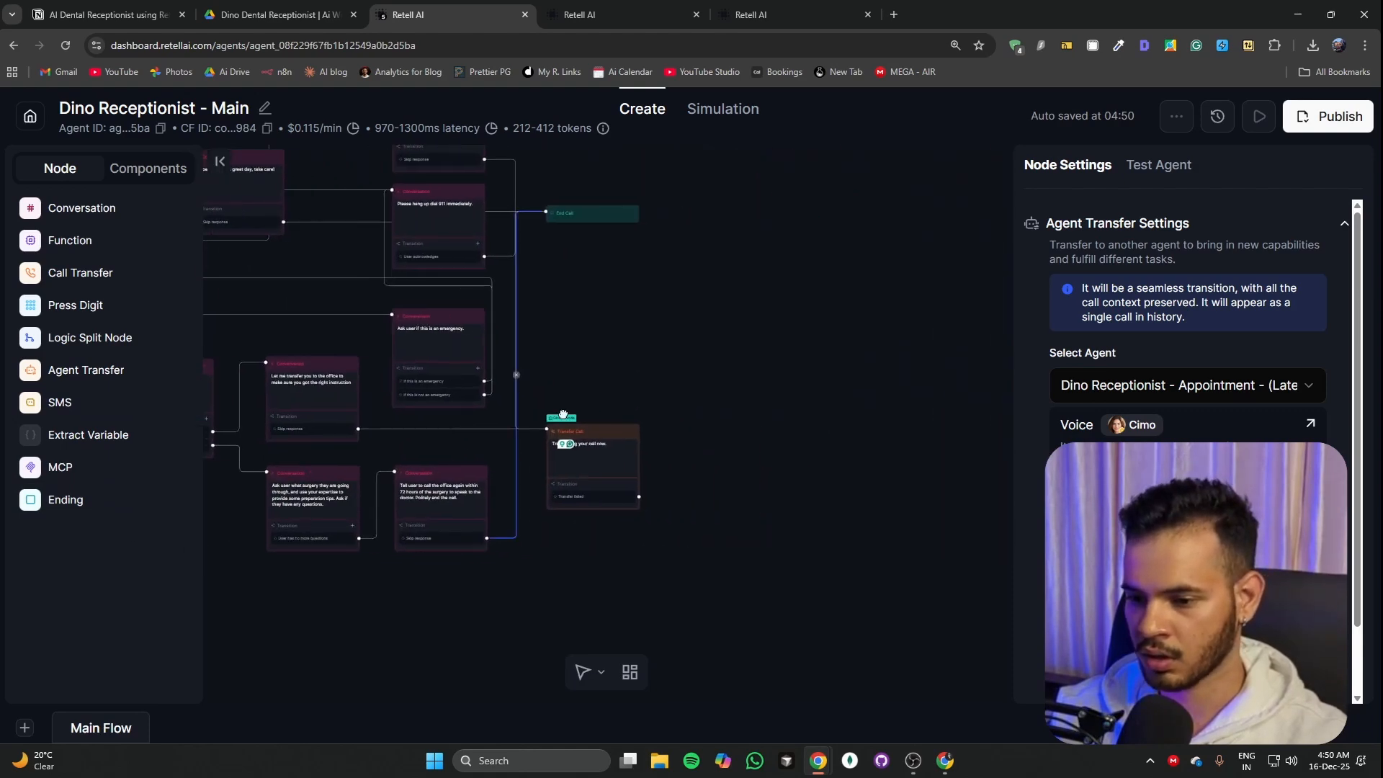
{"action": "left_click_drag", "start_coordinate": [586, 285], "coordinate": [923, 283]}
{"action": "left_click_drag", "start_coordinate": [491, 503], "coordinate": [674, 483]}
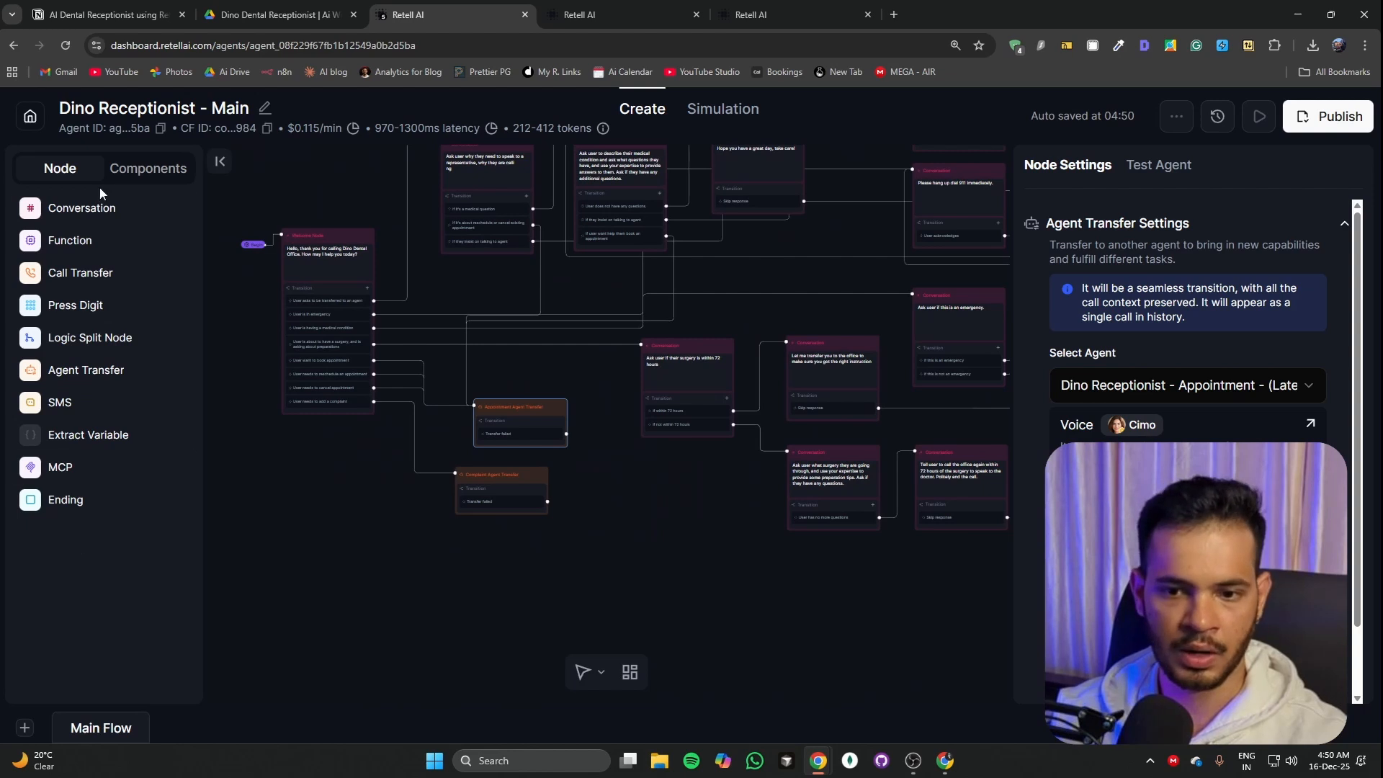
{"action": "left_click", "coordinate": [132, 173]}
{"action": "left_click", "coordinate": [79, 172]}
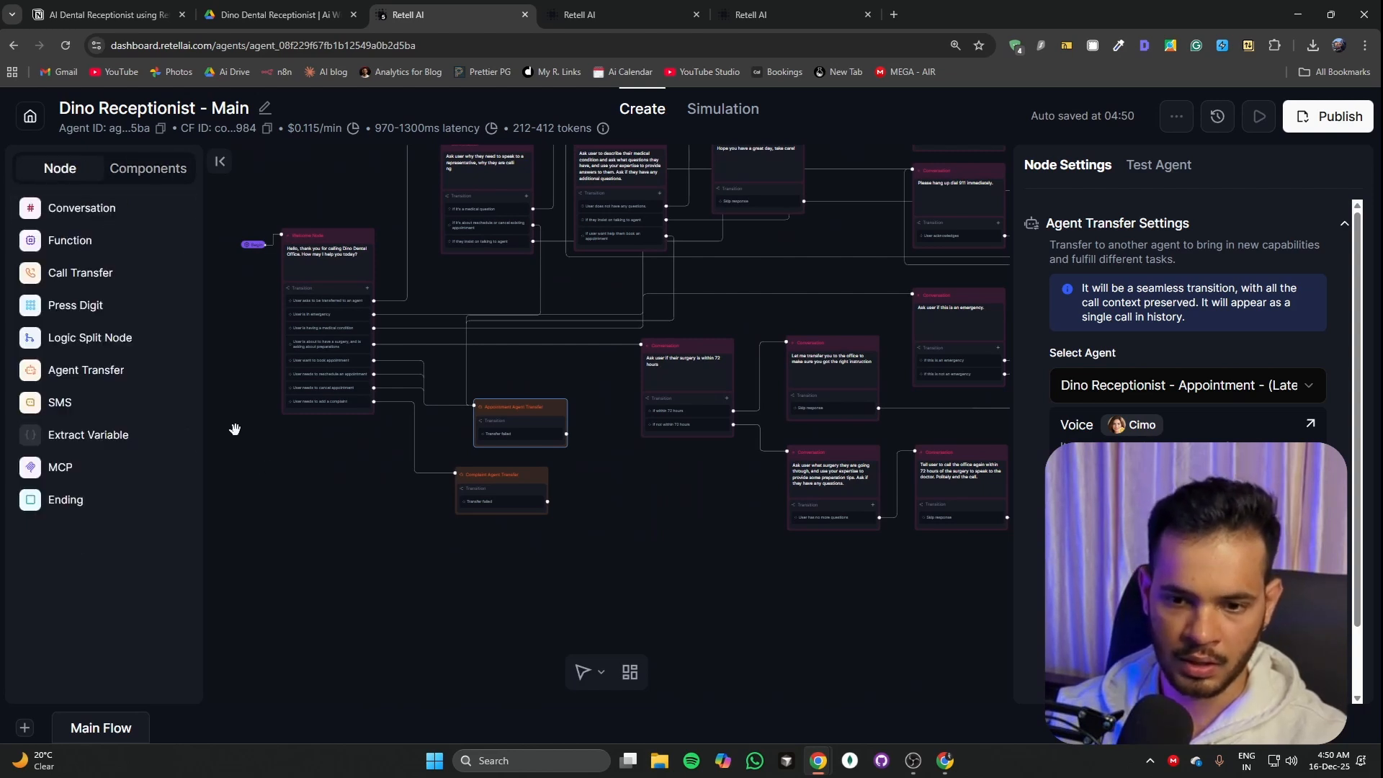
{"action": "left_click", "coordinate": [326, 468]}
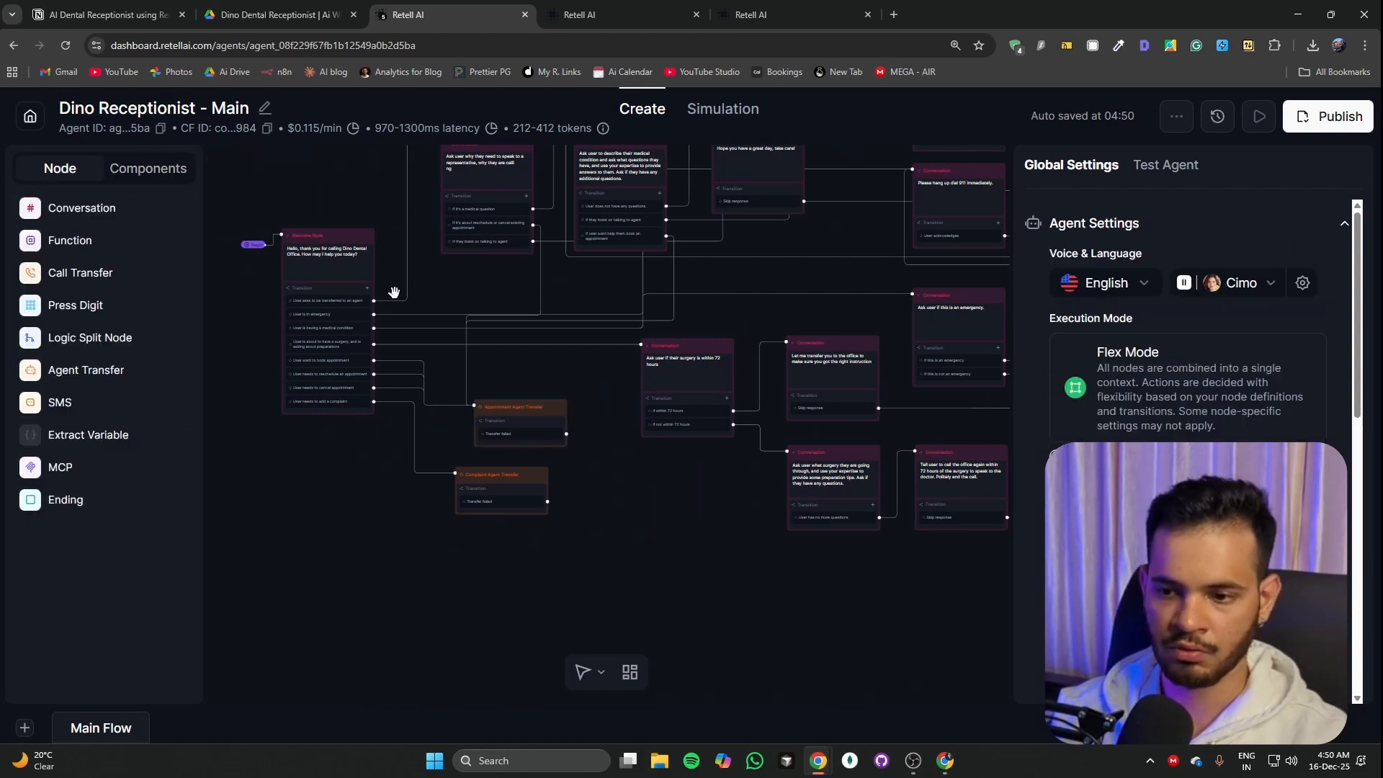
{"action": "left_click_drag", "start_coordinate": [440, 270], "coordinate": [454, 405]}
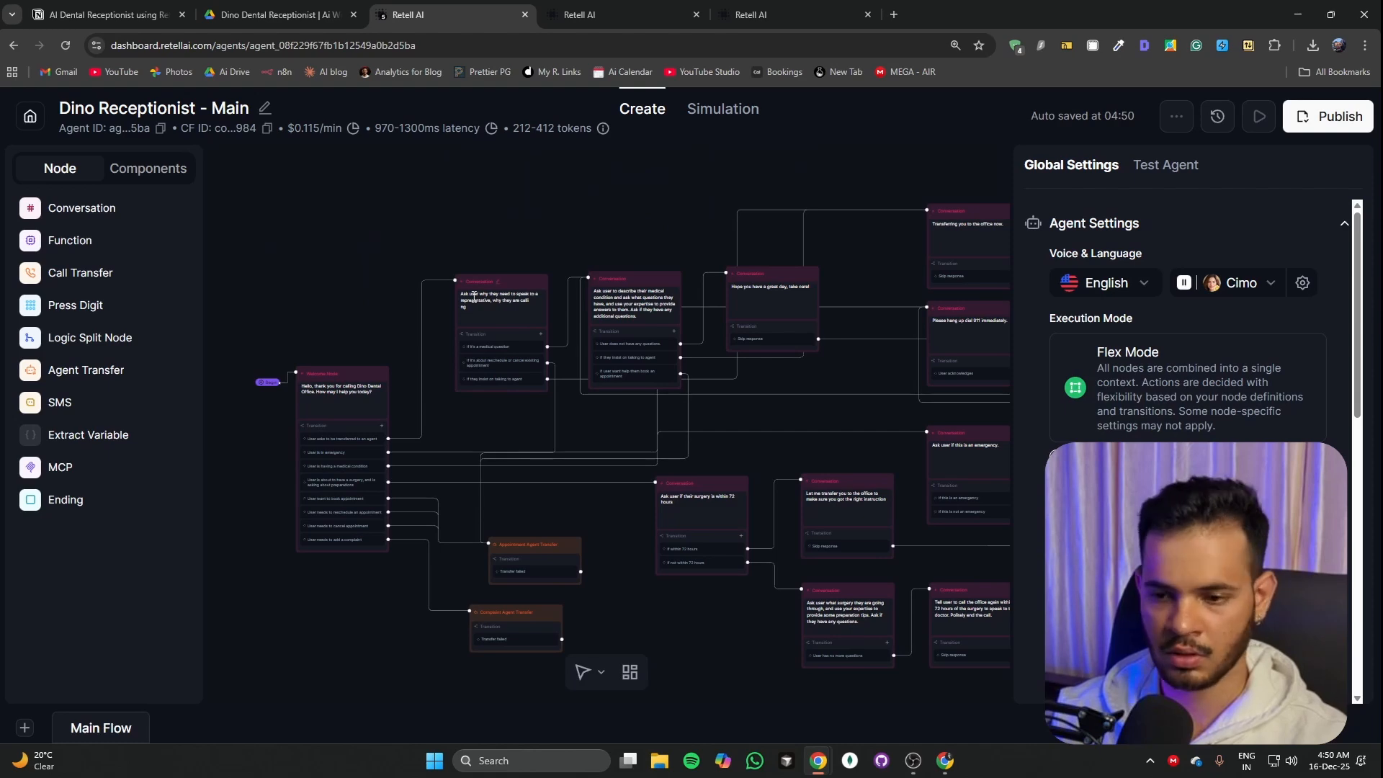
{"action": "key", "text": "ctrl+plus"}
{"action": "key", "text": "ctrl+plus"}
{"action": "key", "text": "ctrl+plus"}
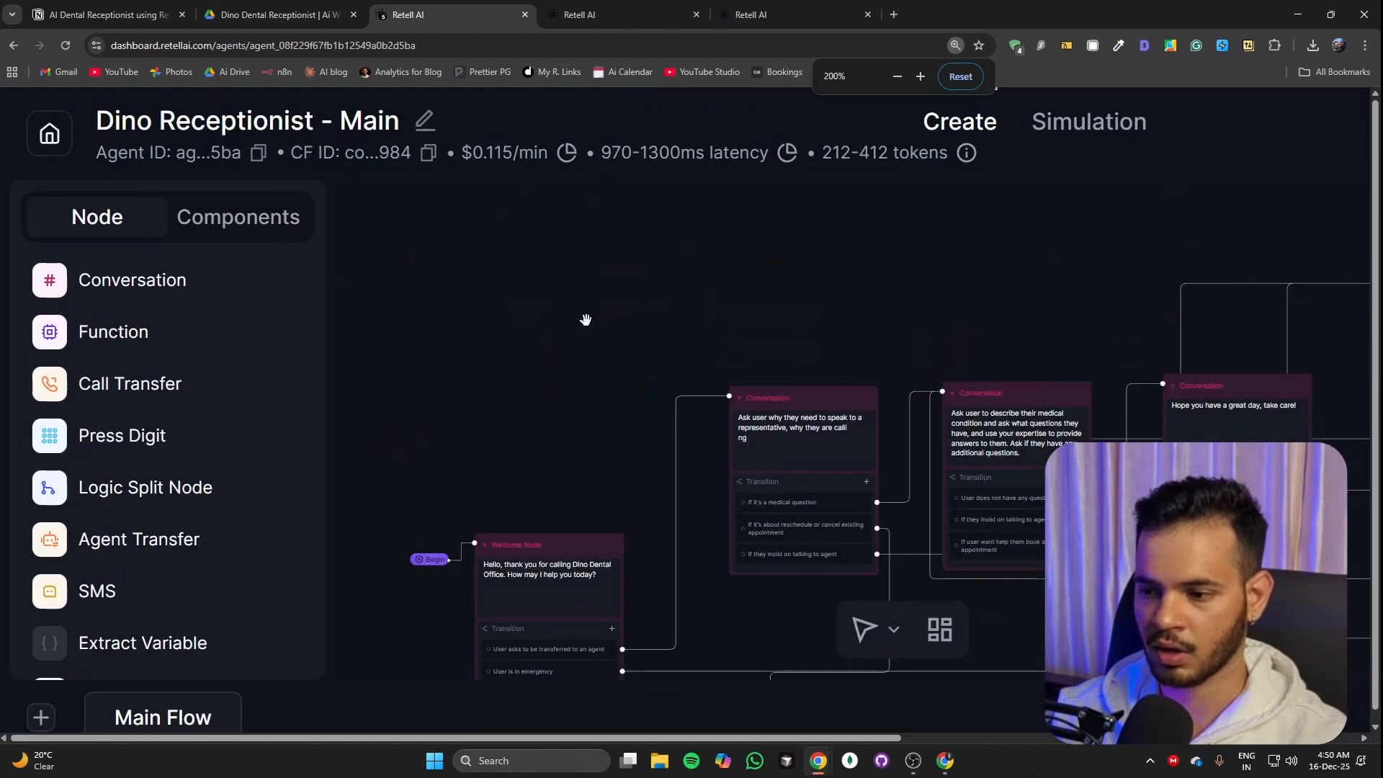
{"action": "scroll", "coordinate": [583, 317], "scroll_direction": "down", "scroll_amount": 3}
{"action": "key", "text": "ctrl+minus"}
{"action": "key", "text": "ctrl+minus"}
{"action": "key", "text": "ctrl+minus"}
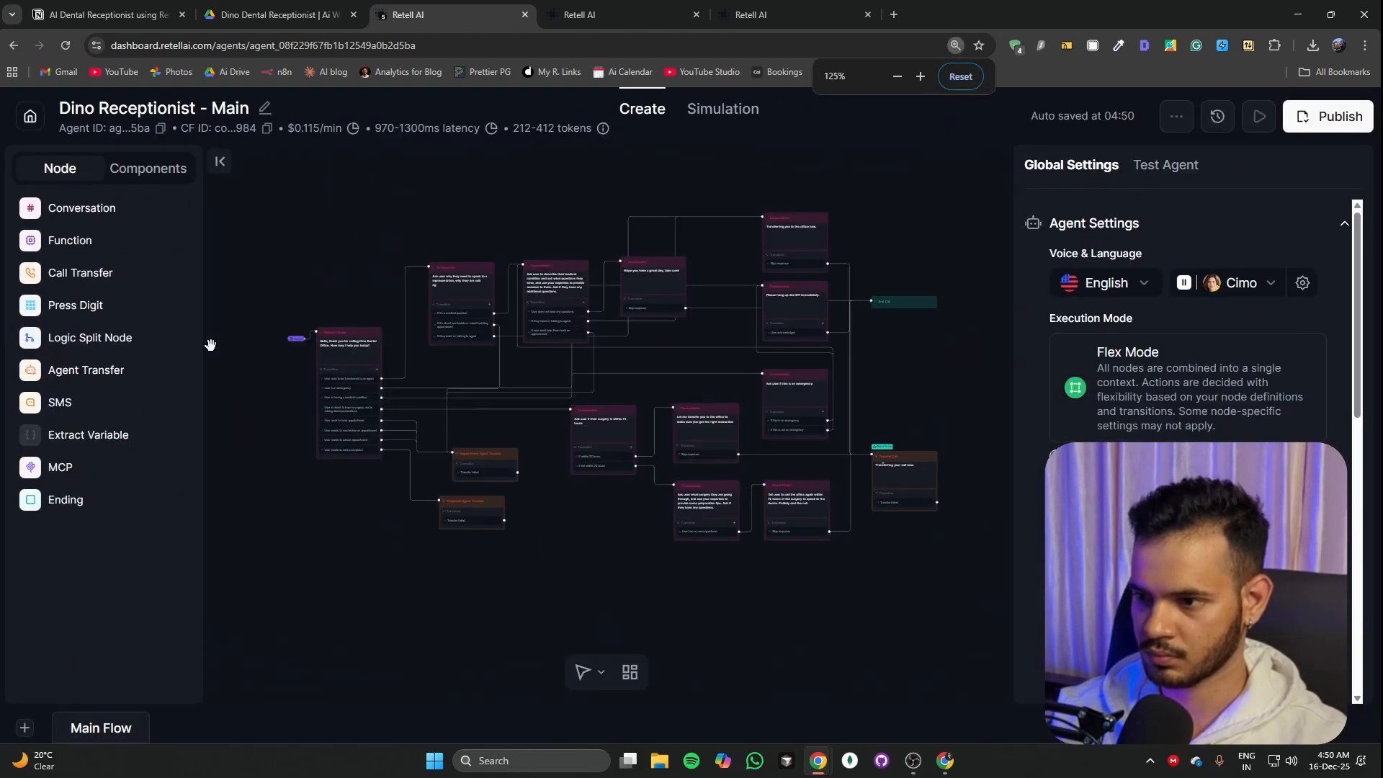
Step: Examine the Welcome Node's greeting and its transition conditions down to the complaint branch
{"action": "scroll", "coordinate": [465, 230], "scroll_direction": "up", "scroll_amount": 5}
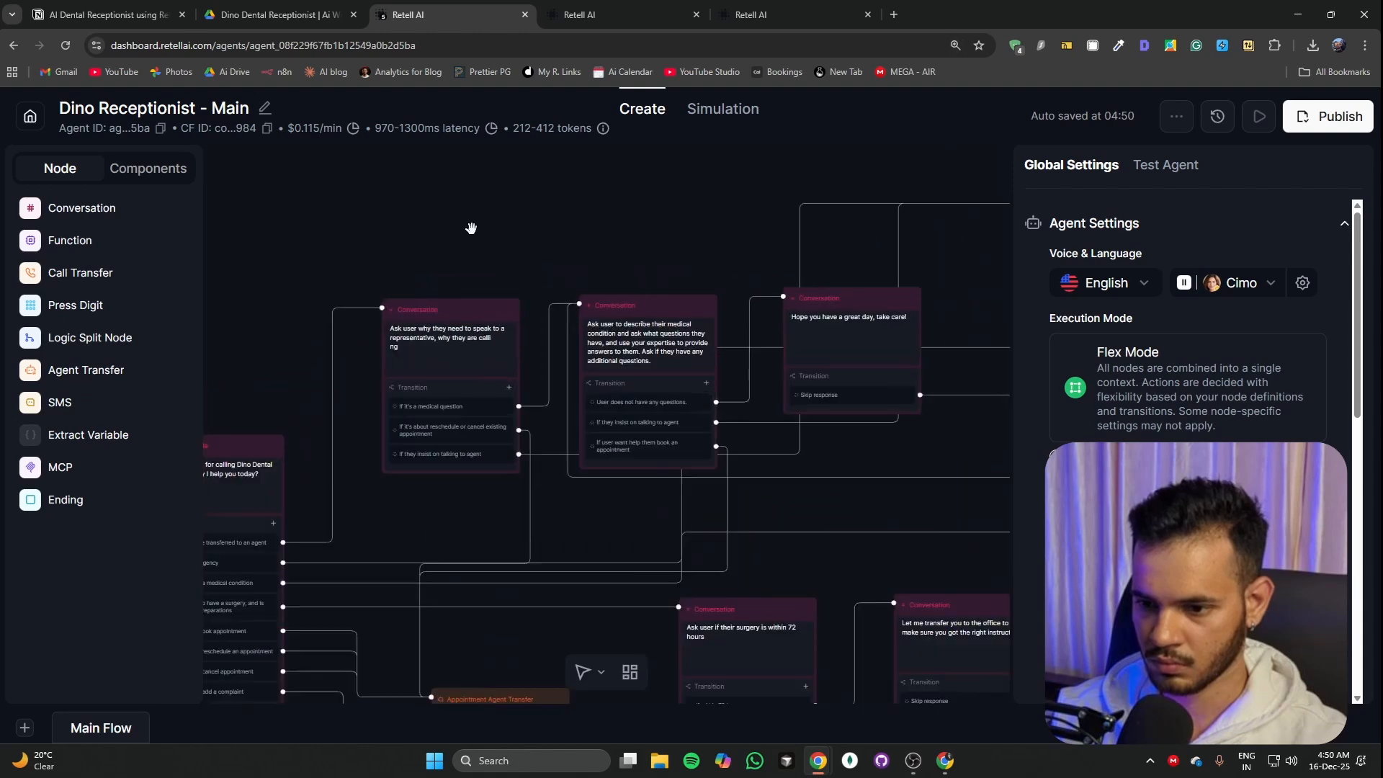
{"action": "left_click_drag", "start_coordinate": [432, 494], "coordinate": [691, 411]}
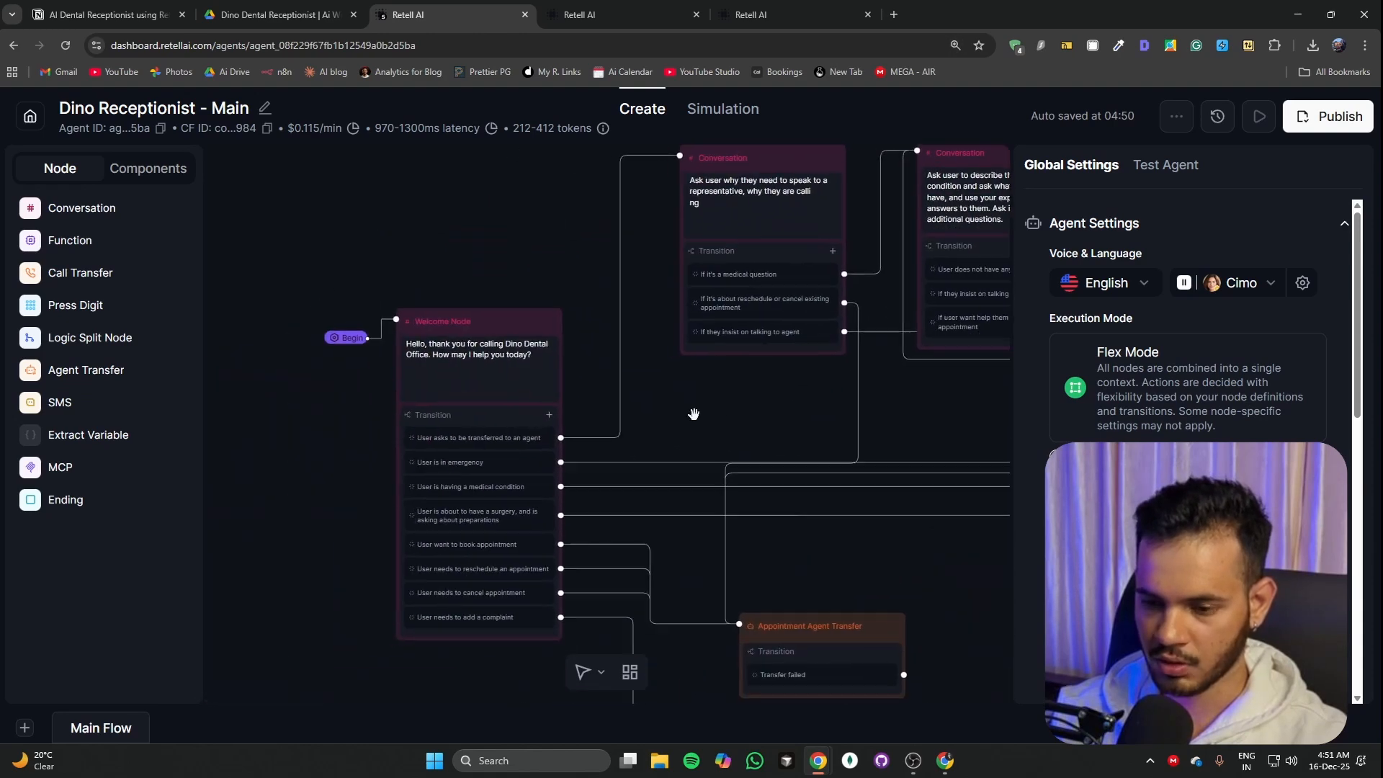
{"action": "key", "text": "ctrl+plus"}
{"action": "key", "text": "ctrl+plus"}
{"action": "key", "text": "ctrl+minus"}
{"action": "key", "text": "ctrl+minus"}
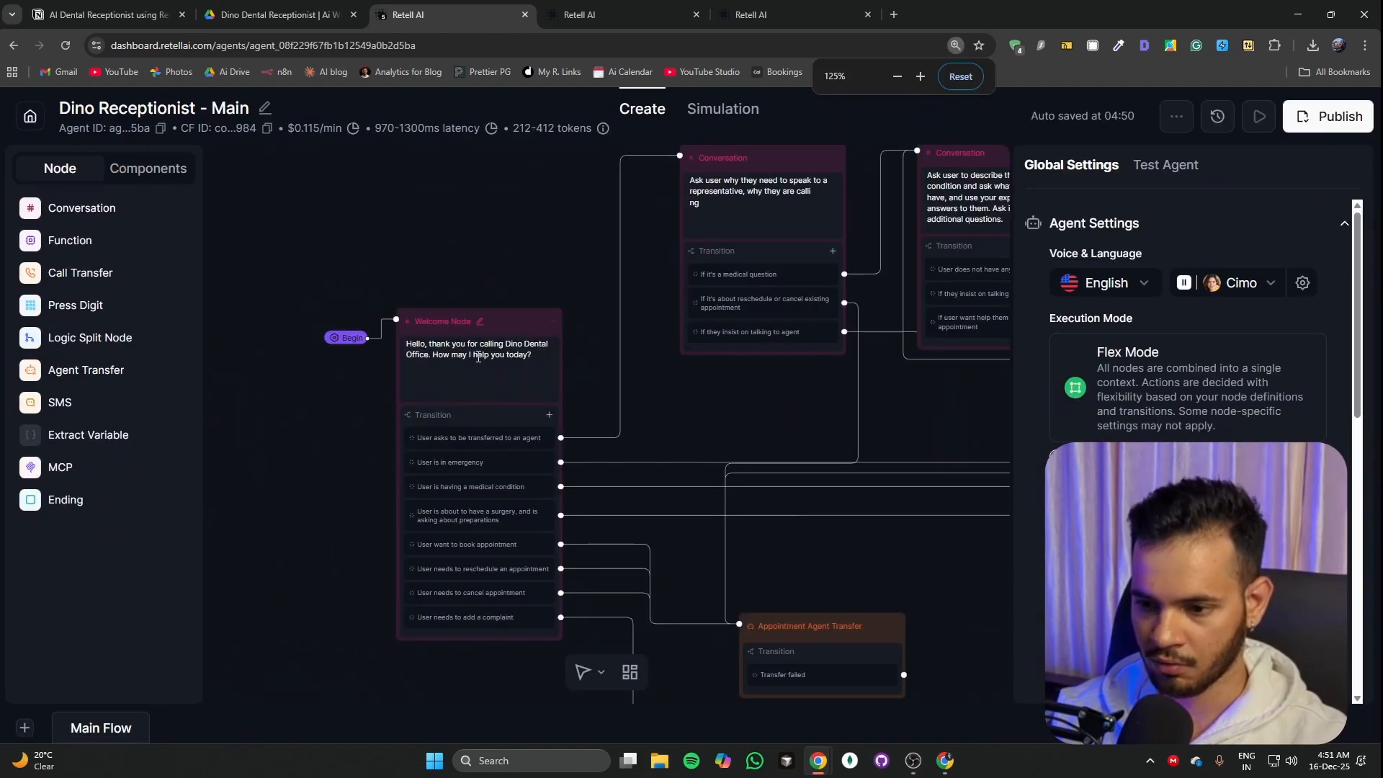
{"action": "key", "text": "ctrl+plus"}
{"action": "key", "text": "ctrl+plus"}
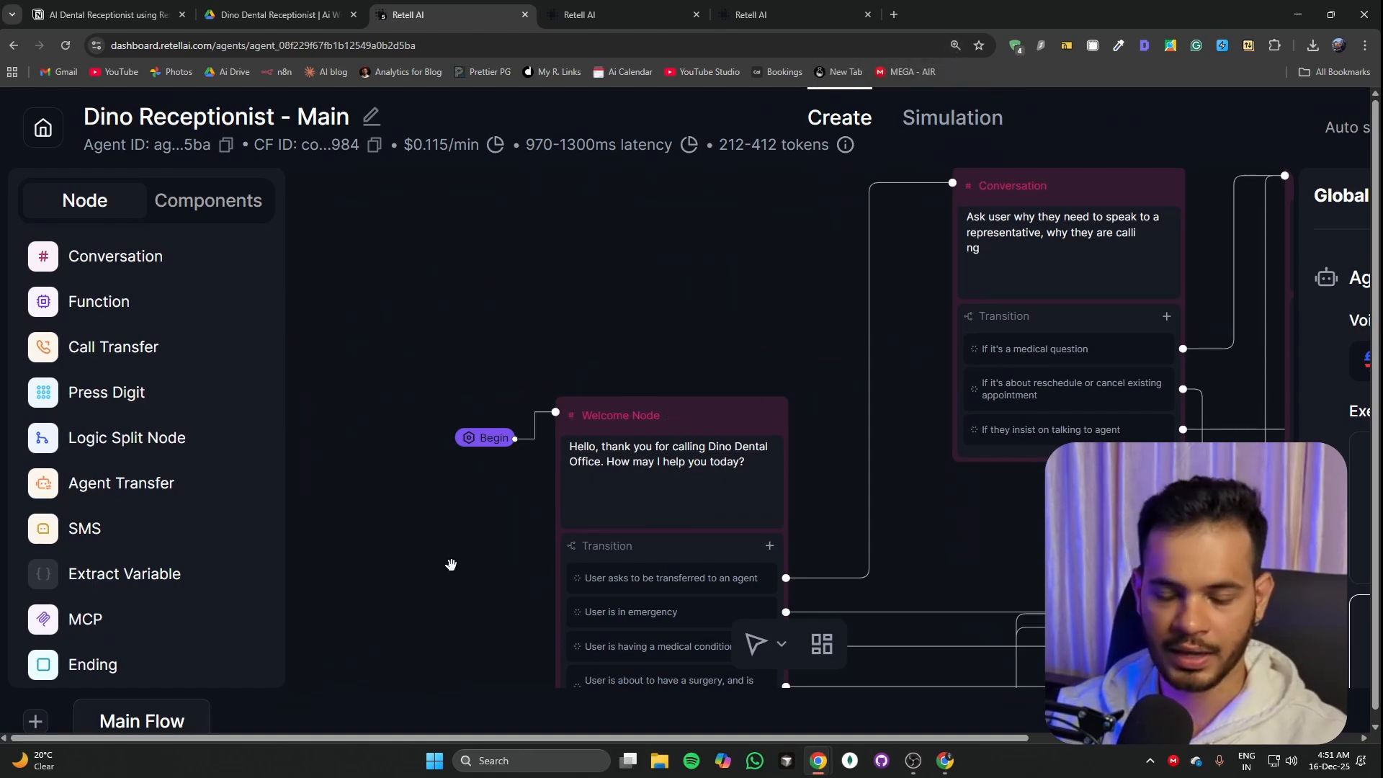
{"action": "left_click_drag", "start_coordinate": [451, 564], "coordinate": [378, 318]}
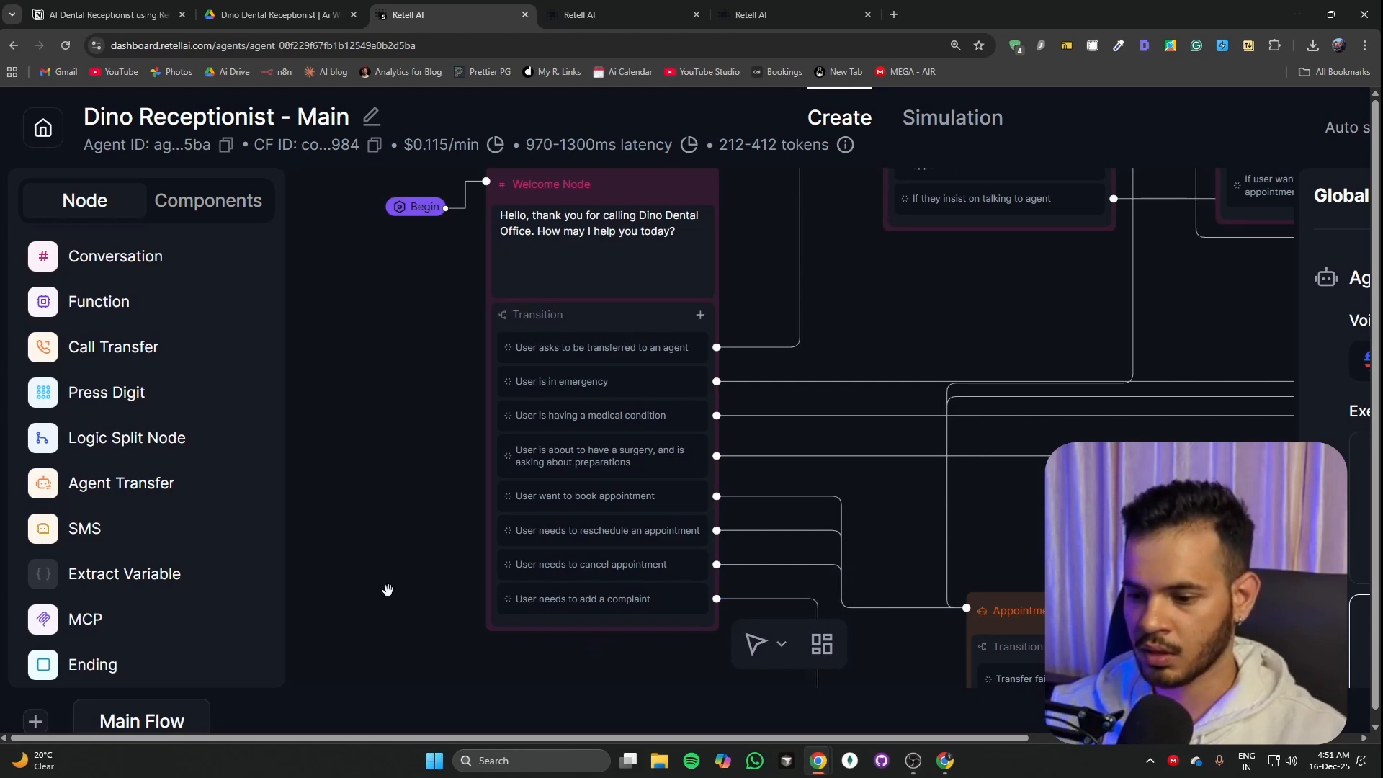
{"action": "scroll", "coordinate": [387, 589], "scroll_direction": "down", "scroll_amount": 3}
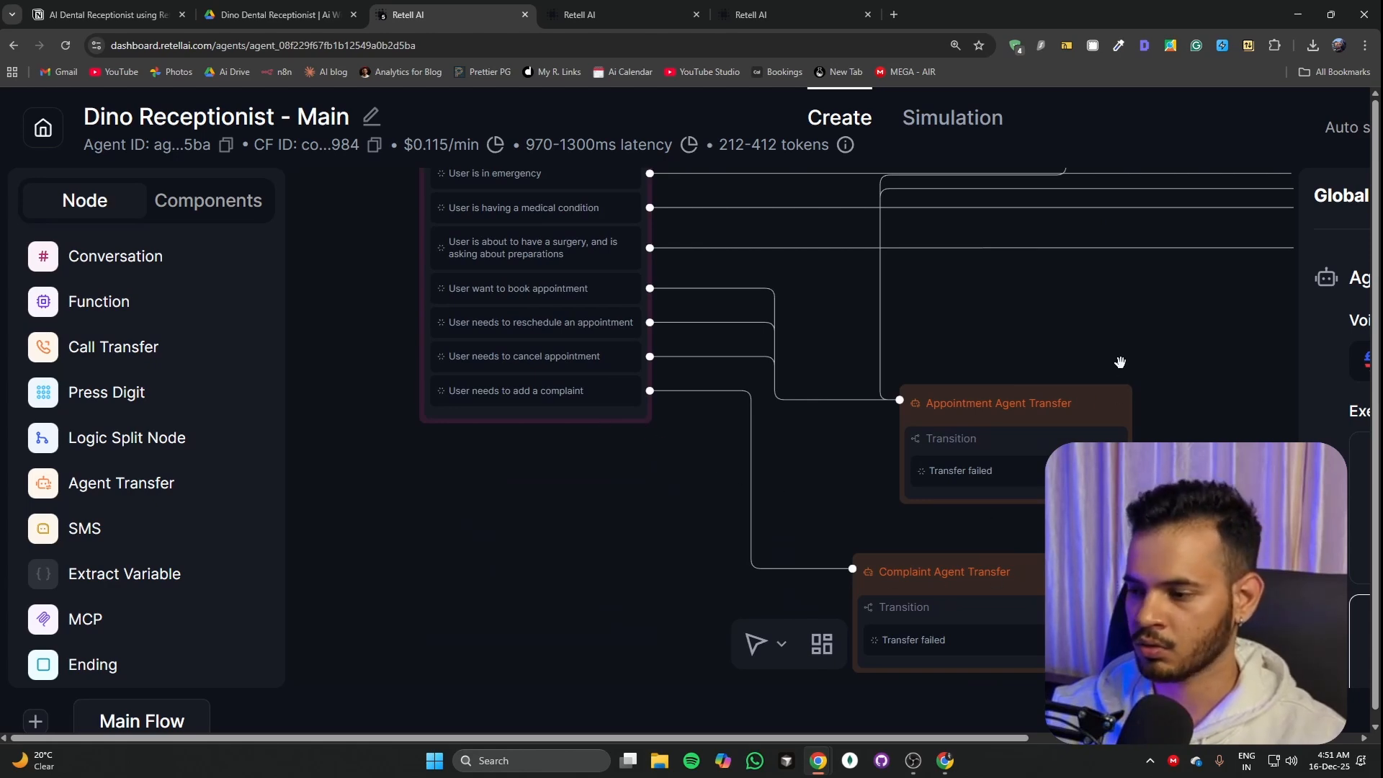
Step: Examine the conversation nodes for callers requesting a representative, describing a medical condition or preparing for surgery
{"action": "left_click_drag", "start_coordinate": [1154, 336], "coordinate": [987, 595]}
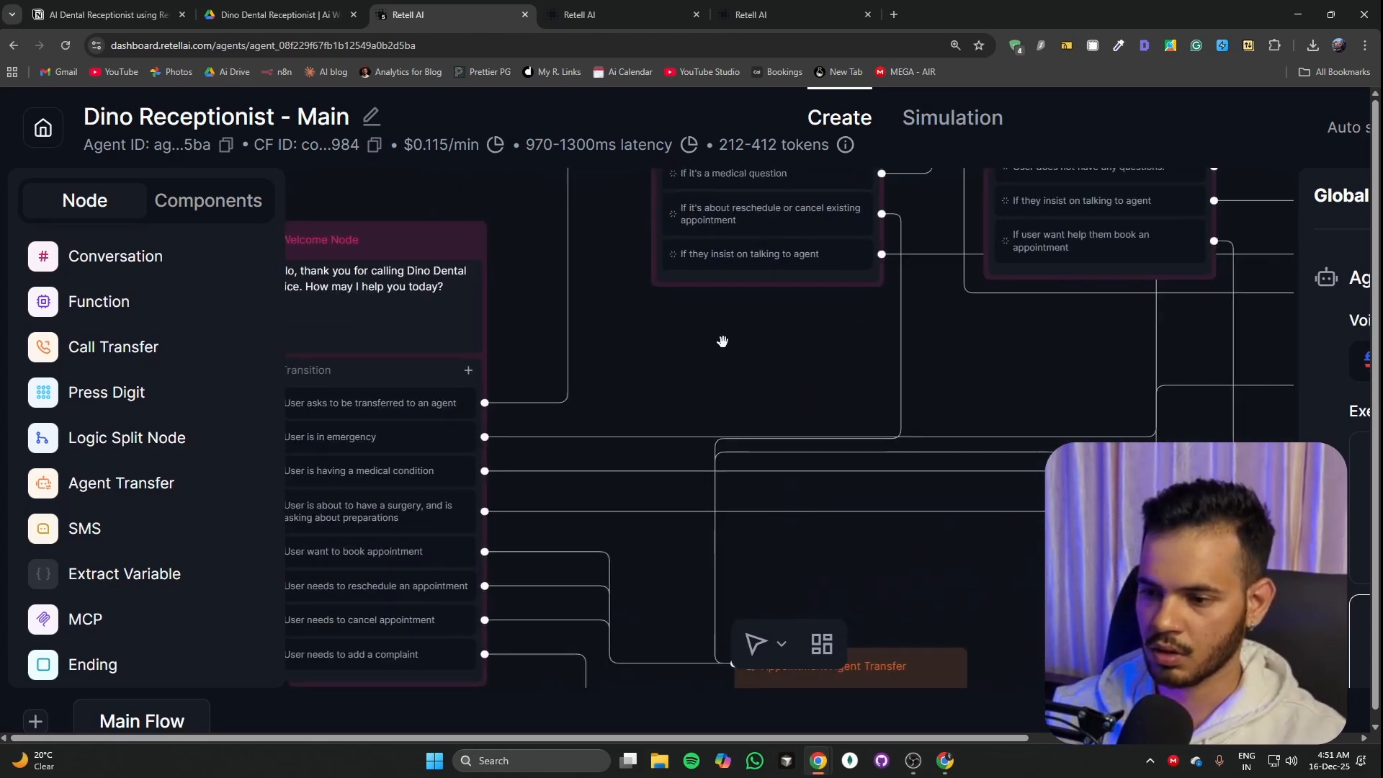
{"action": "left_click_drag", "start_coordinate": [732, 336], "coordinate": [849, 641]}
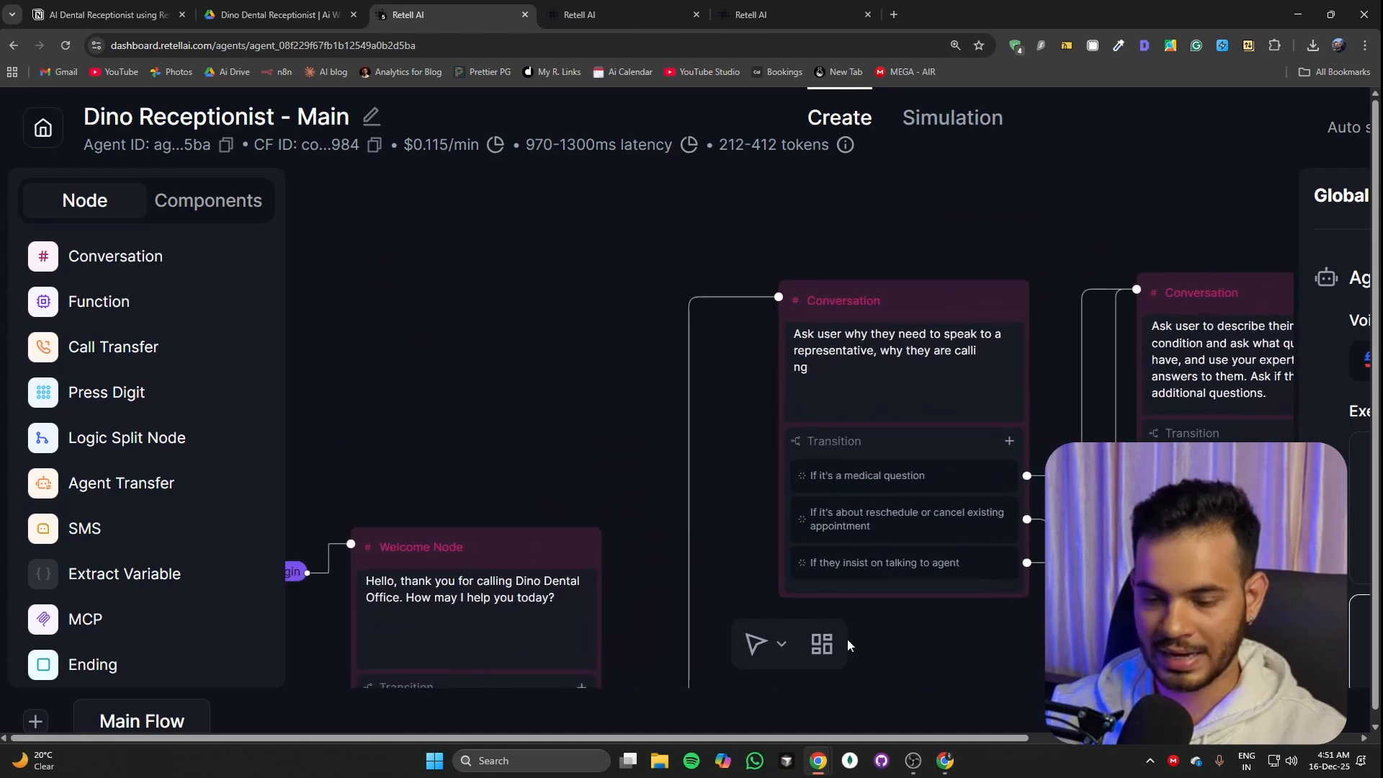
{"action": "scroll", "coordinate": [863, 618], "scroll_direction": "up", "scroll_amount": 5}
{"action": "scroll", "coordinate": [863, 512], "scroll_direction": "down", "scroll_amount": 5}
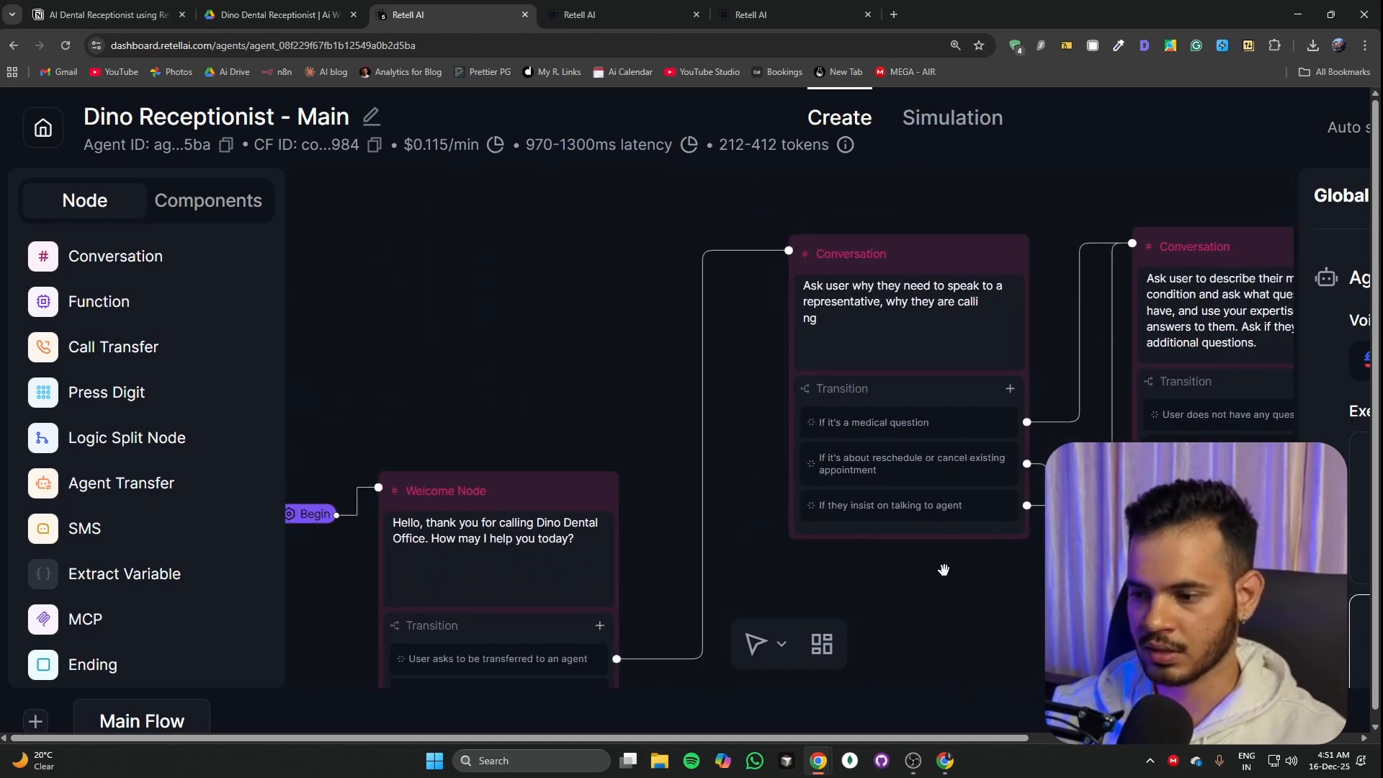
{"action": "scroll", "coordinate": [943, 569], "scroll_direction": "down", "scroll_amount": 3}
{"action": "left_click_drag", "start_coordinate": [943, 576], "coordinate": [539, 371]}
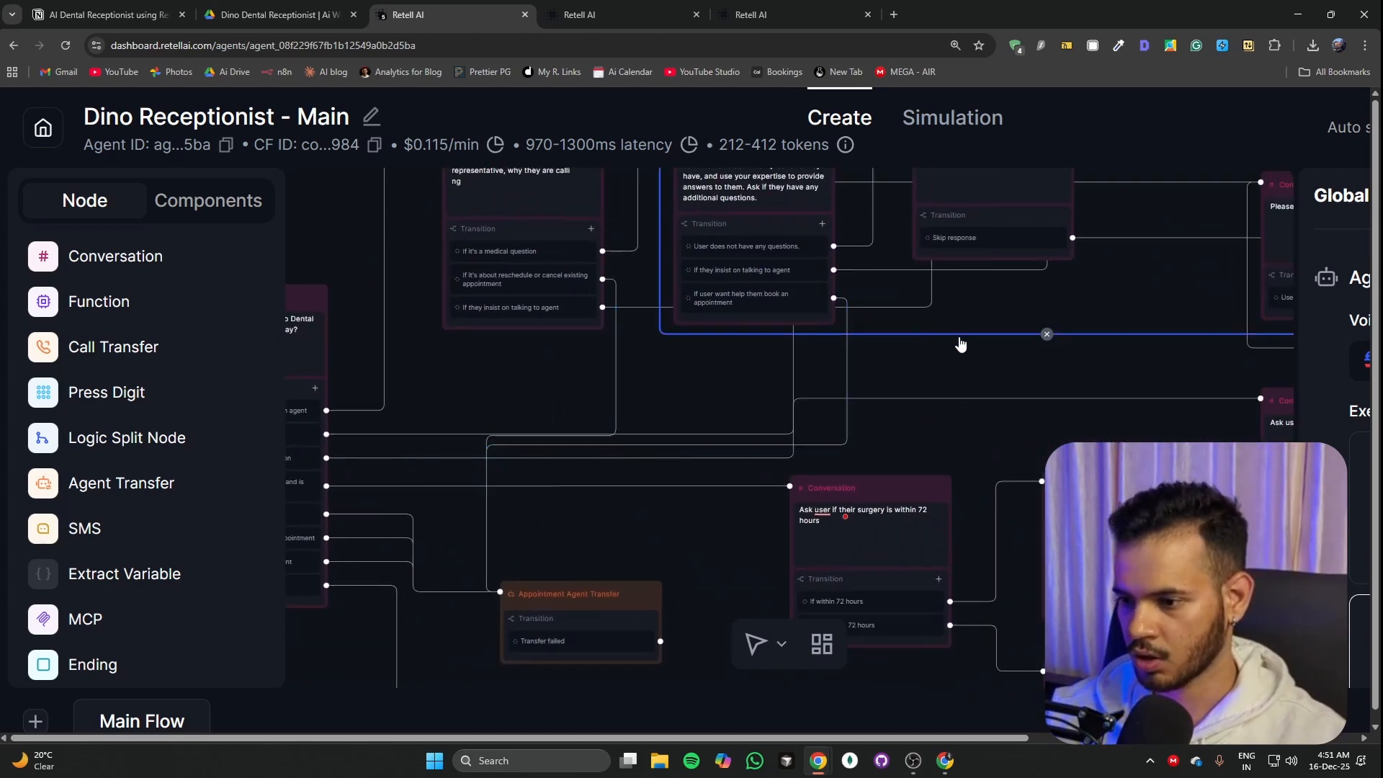
{"action": "left_click_drag", "start_coordinate": [1044, 373], "coordinate": [883, 553]}
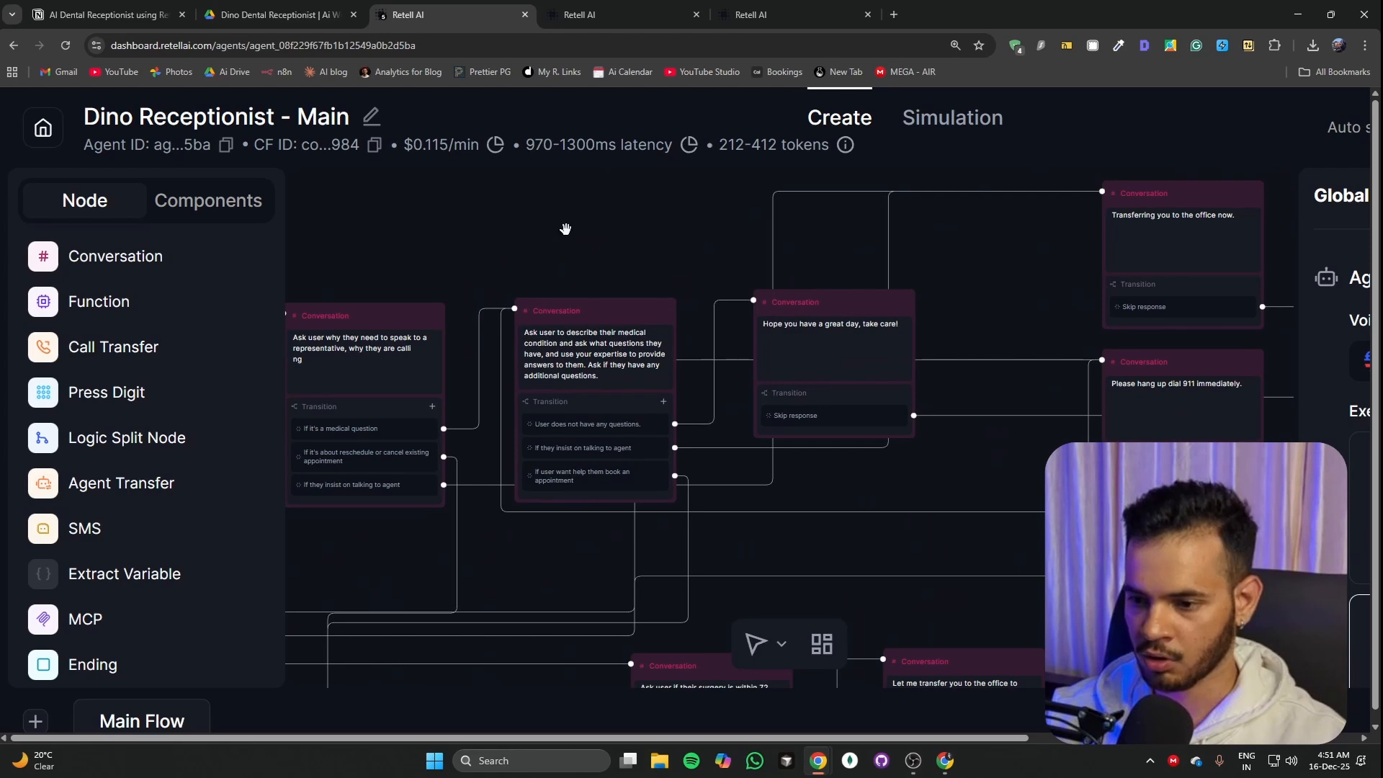
Step: Add a prompt-based transition to the Welcome Node with the condition text "test"
{"action": "left_click_drag", "start_coordinate": [566, 229], "coordinate": [1005, 179]}
{"action": "left_click_drag", "start_coordinate": [386, 562], "coordinate": [413, 333]}
{"action": "left_click", "coordinate": [622, 293]}
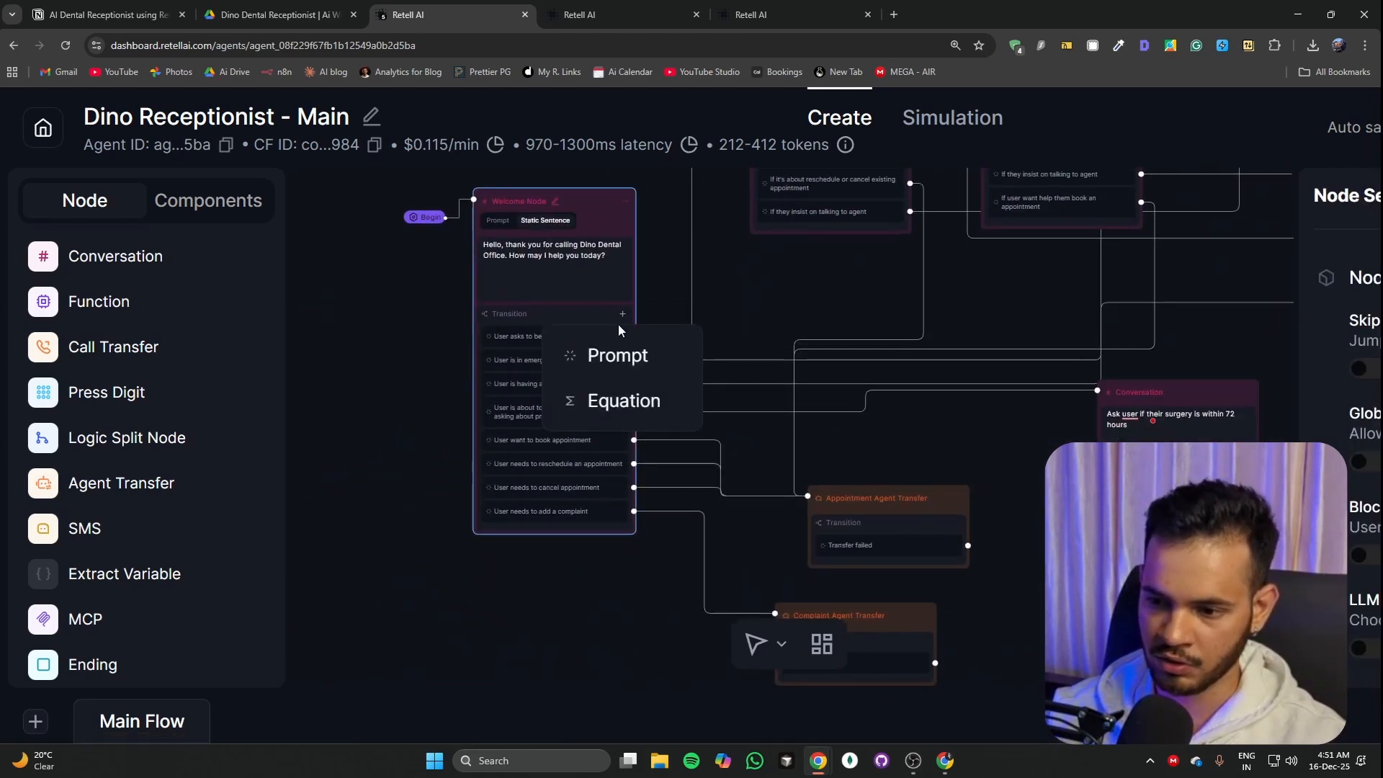
{"action": "left_click", "coordinate": [612, 368]}
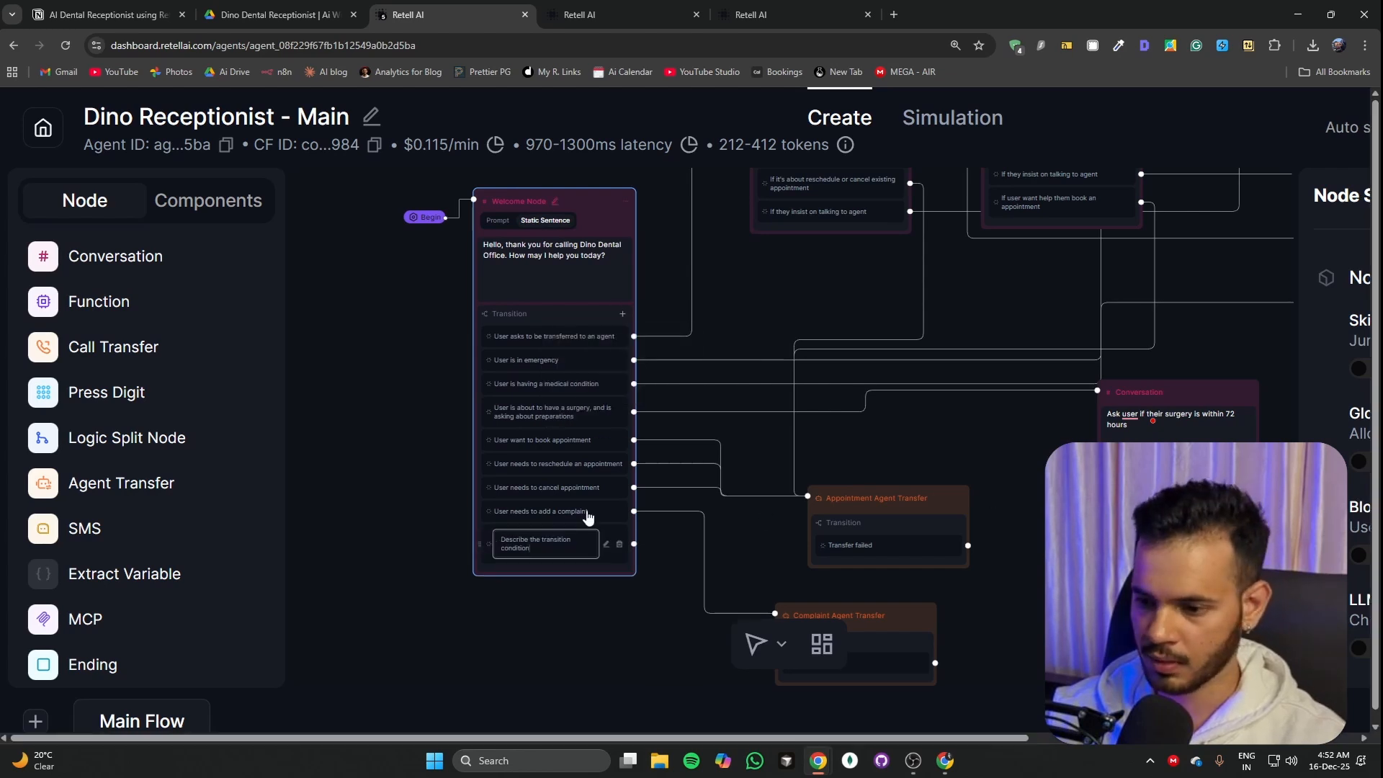
{"action": "left_click_drag", "start_coordinate": [542, 541], "coordinate": [501, 538]}
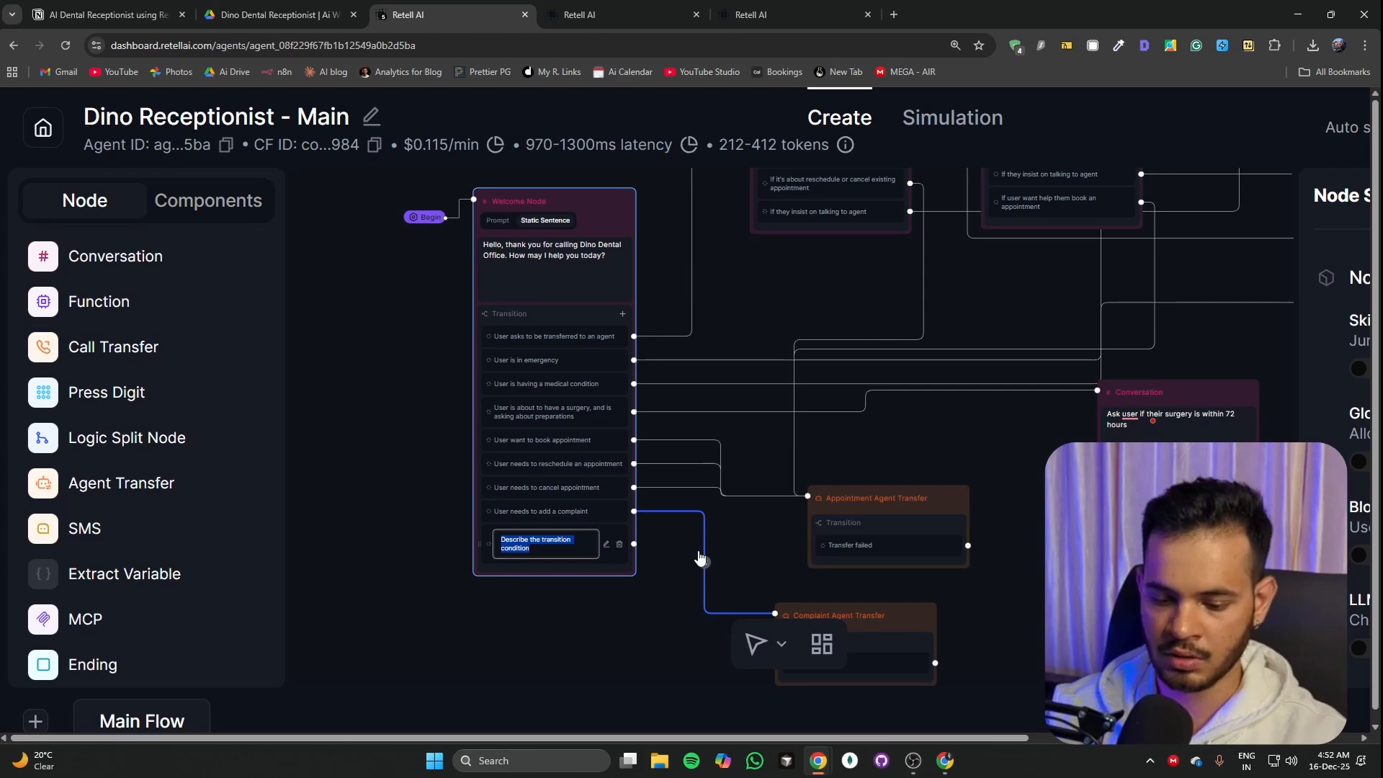
{"action": "type", "text": "test"}
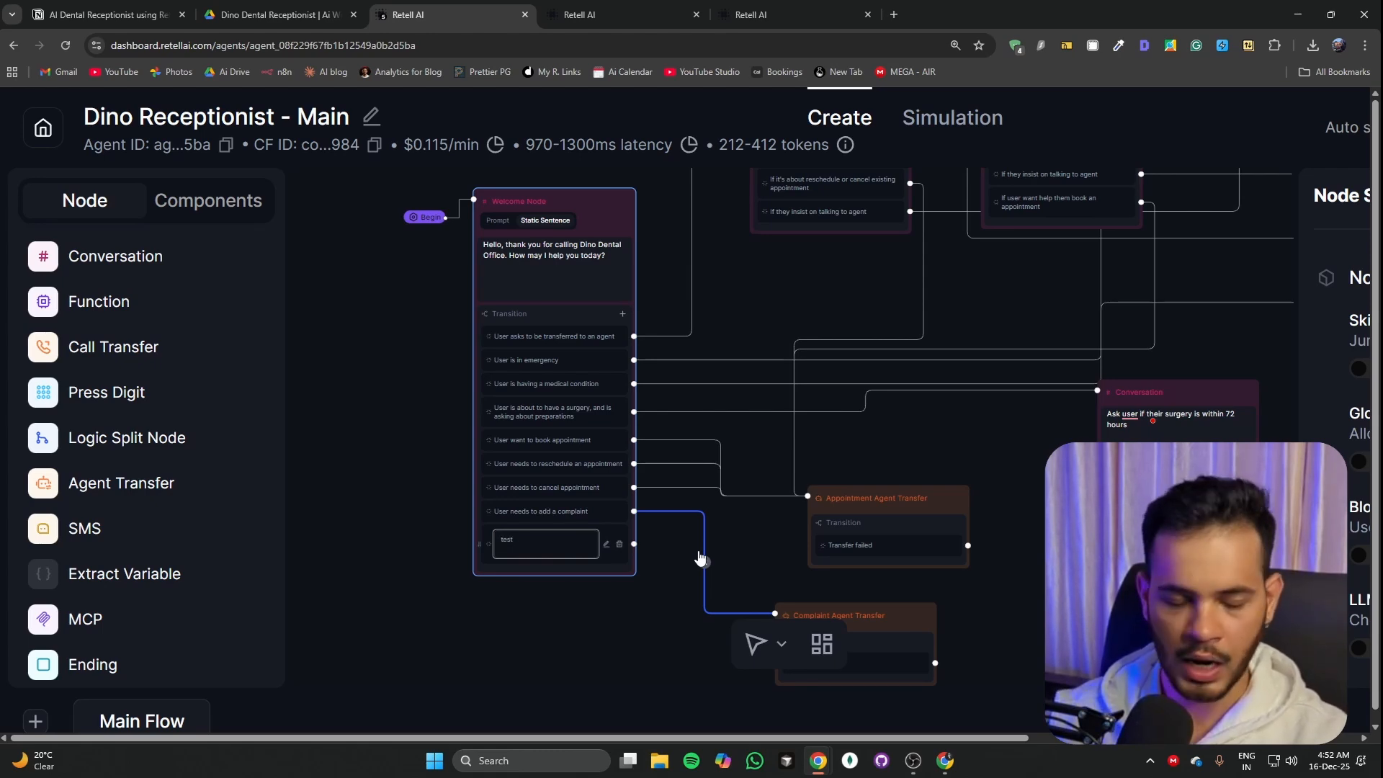
Step: Change the Welcome Node's "test" transition condition to "test x"
{"action": "left_click", "coordinate": [574, 636]}
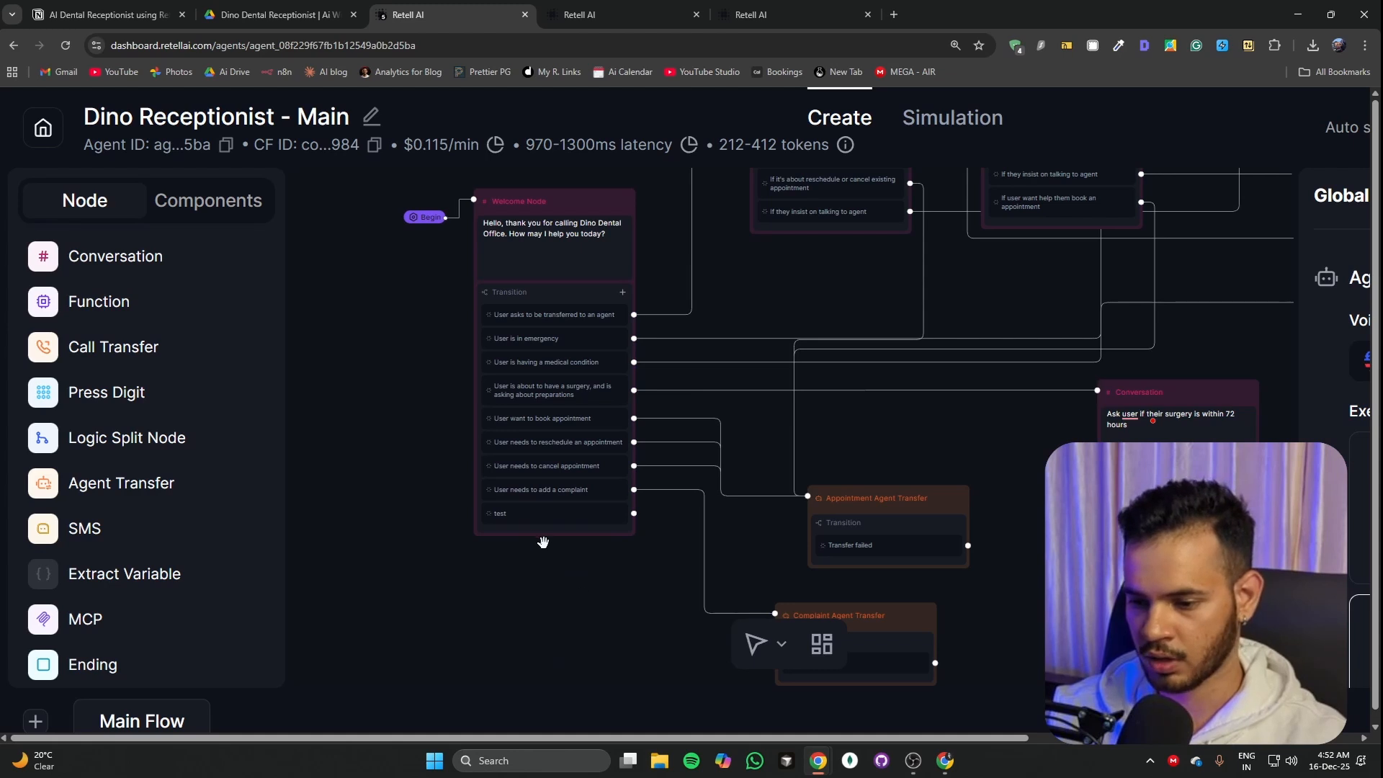
{"action": "left_click", "coordinate": [526, 514]}
{"action": "left_click", "coordinate": [542, 537]}
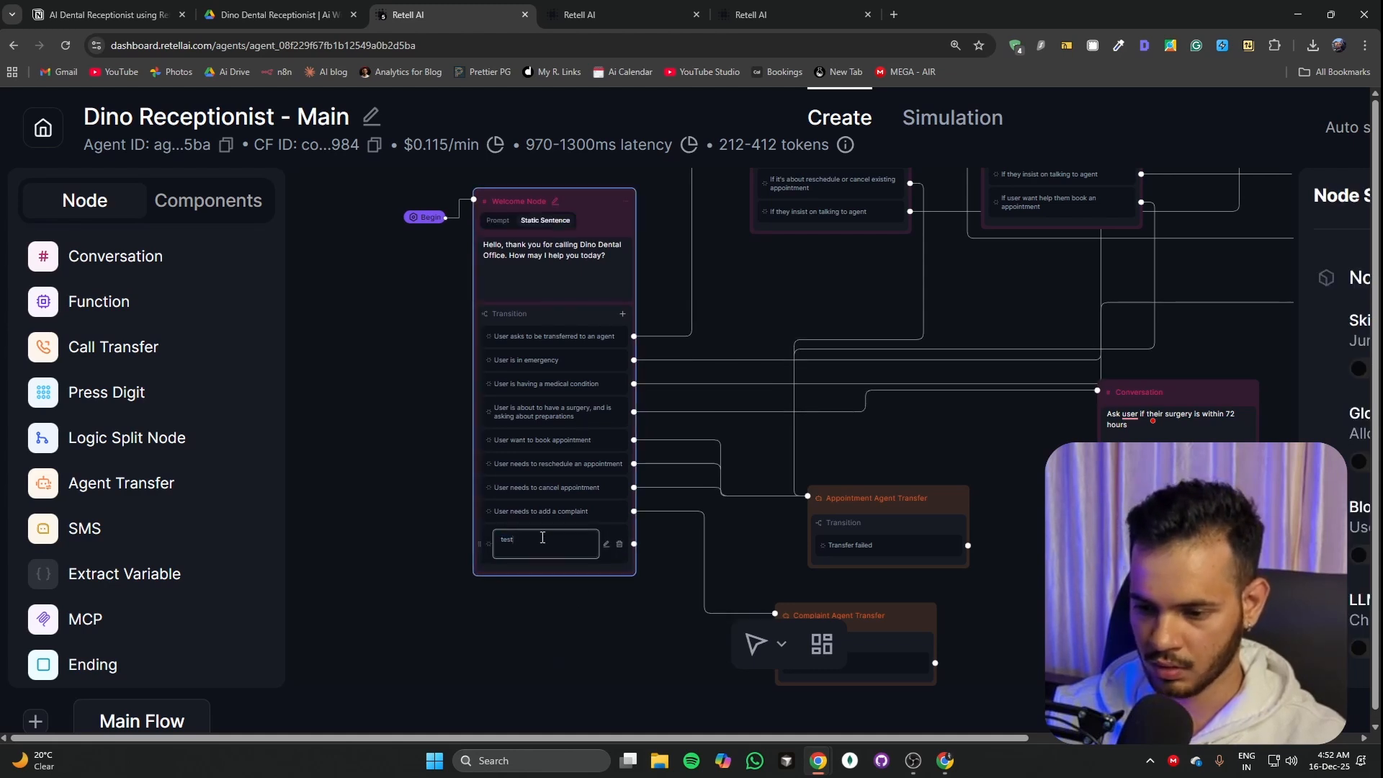
{"action": "left_click", "coordinate": [539, 623]}
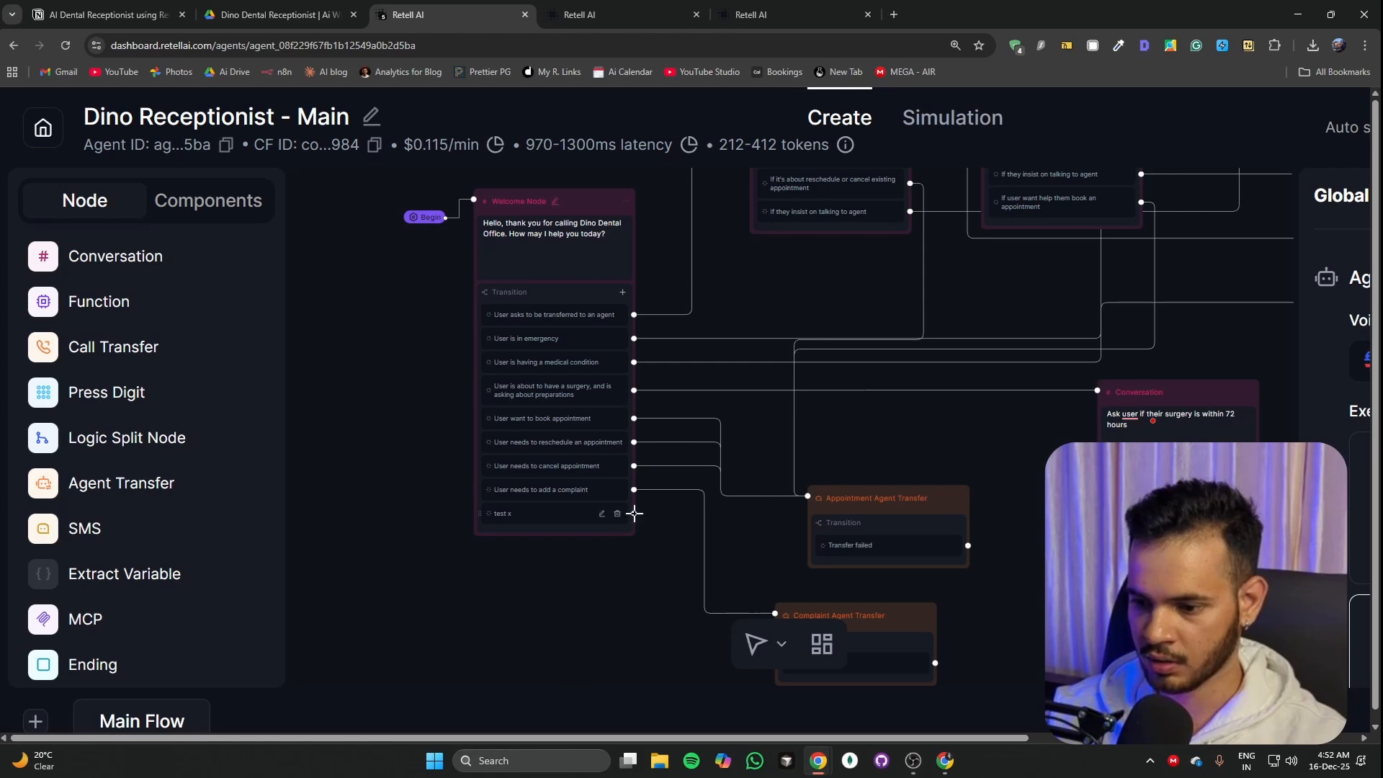
Step: Add a Conversation node below the Welcome Node and connect the "test x" transition to it
{"action": "left_click", "coordinate": [66, 261]}
{"action": "left_click_drag", "start_coordinate": [733, 436], "coordinate": [555, 631]}
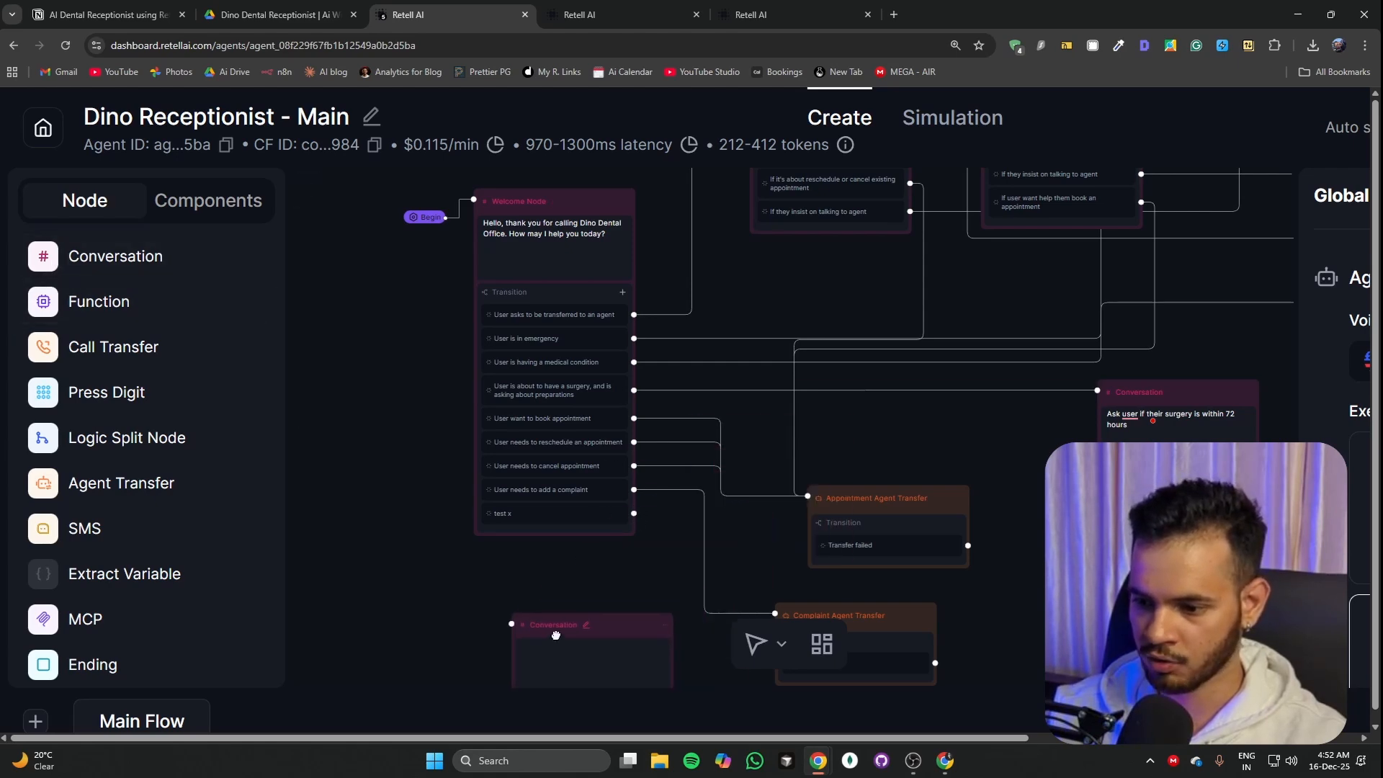
{"action": "left_click_drag", "start_coordinate": [633, 514], "coordinate": [511, 621]}
Step: Set the new Conversation node's prompt to "Working on test scene"
{"action": "scroll", "coordinate": [367, 605], "scroll_direction": "down", "scroll_amount": 3}
{"action": "left_click", "coordinate": [517, 469]}
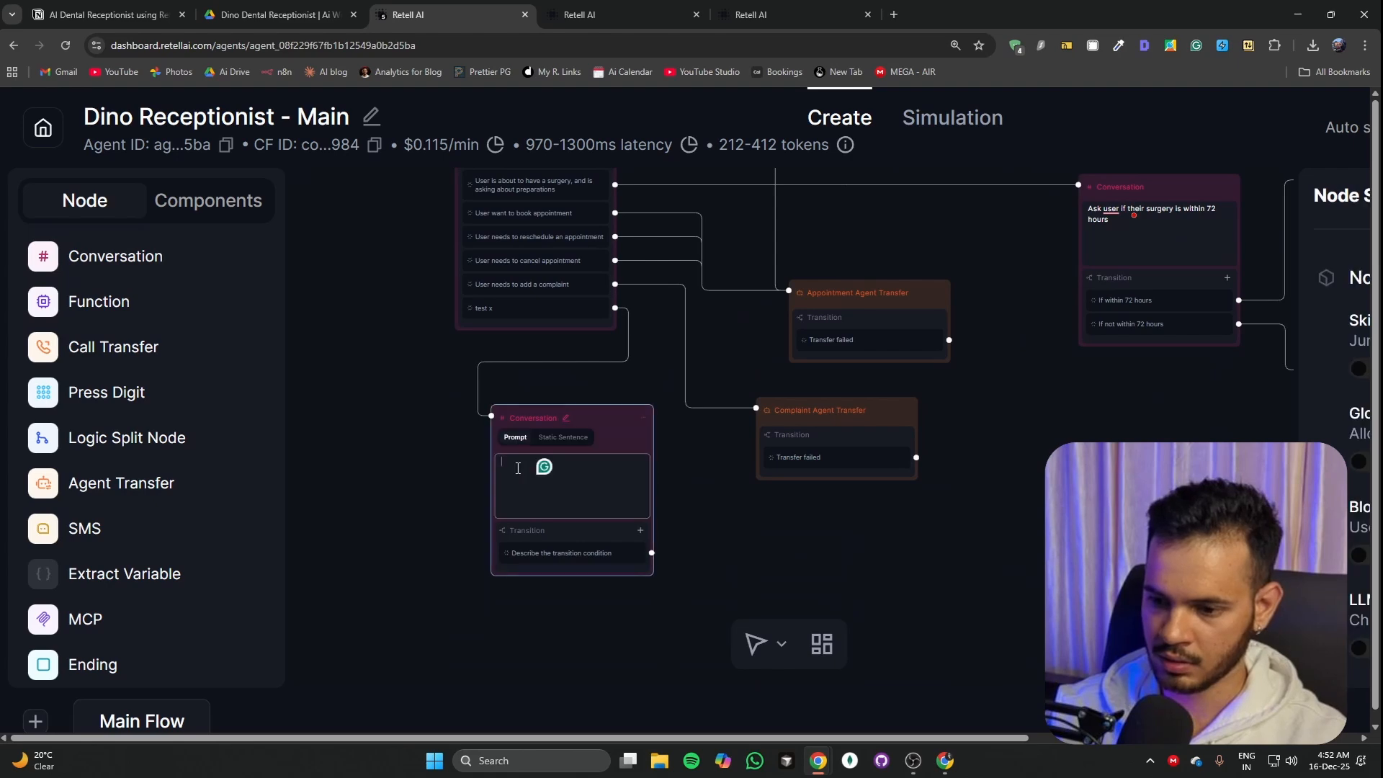
{"action": "type", "text": "Working on test scene"}
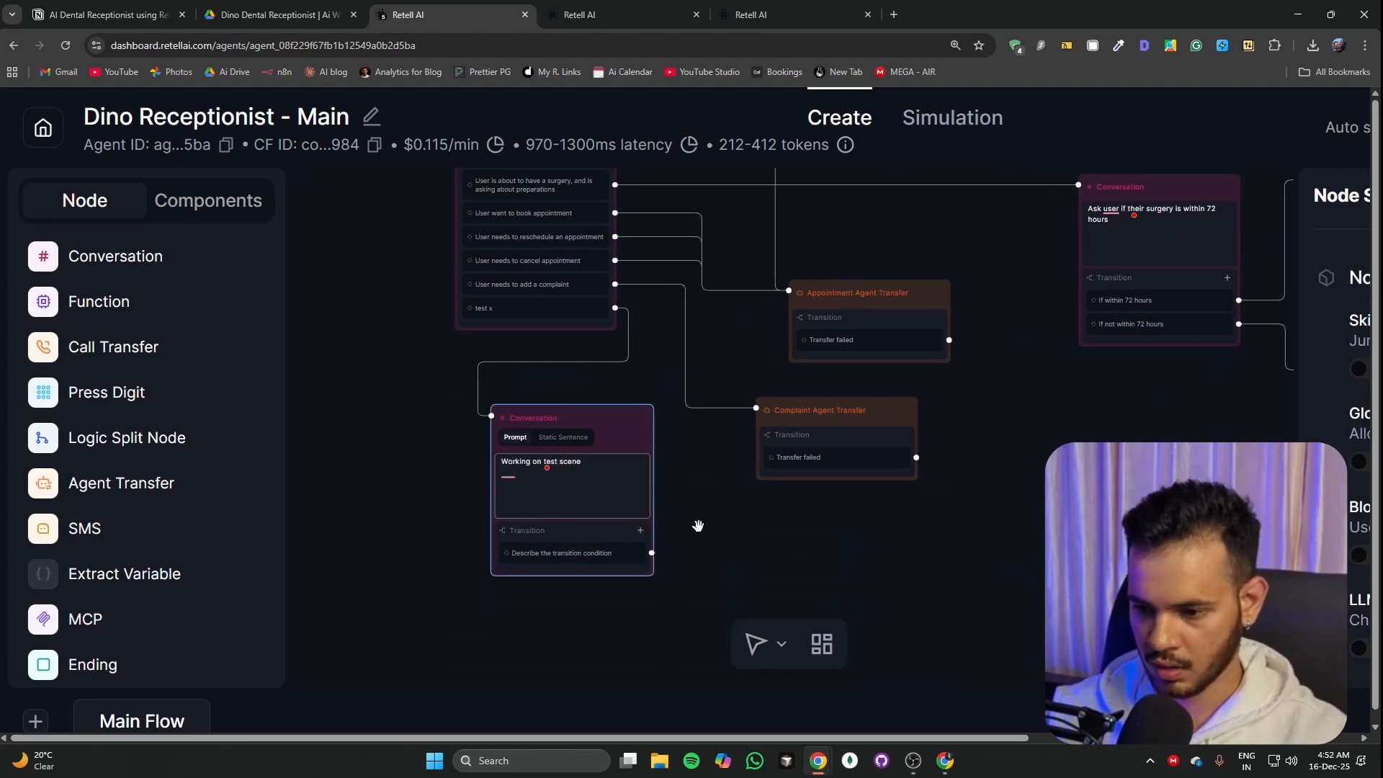
{"action": "left_click", "coordinate": [697, 525]}
Step: Set the default transition condition of the "Working on test scene" node to "test y"
{"action": "scroll", "coordinate": [627, 548], "scroll_direction": "down", "scroll_amount": 3}
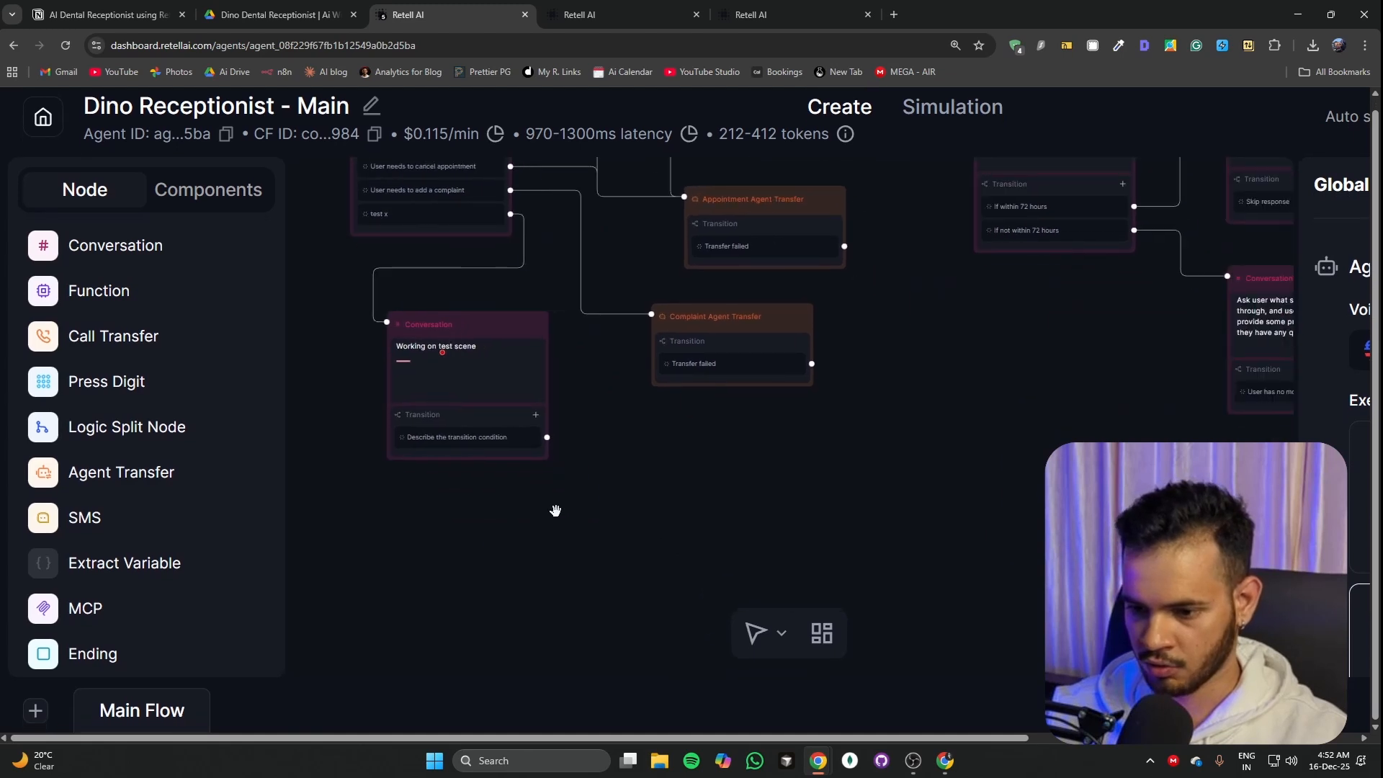
{"action": "scroll", "coordinate": [453, 472], "scroll_direction": "up", "scroll_amount": 2}
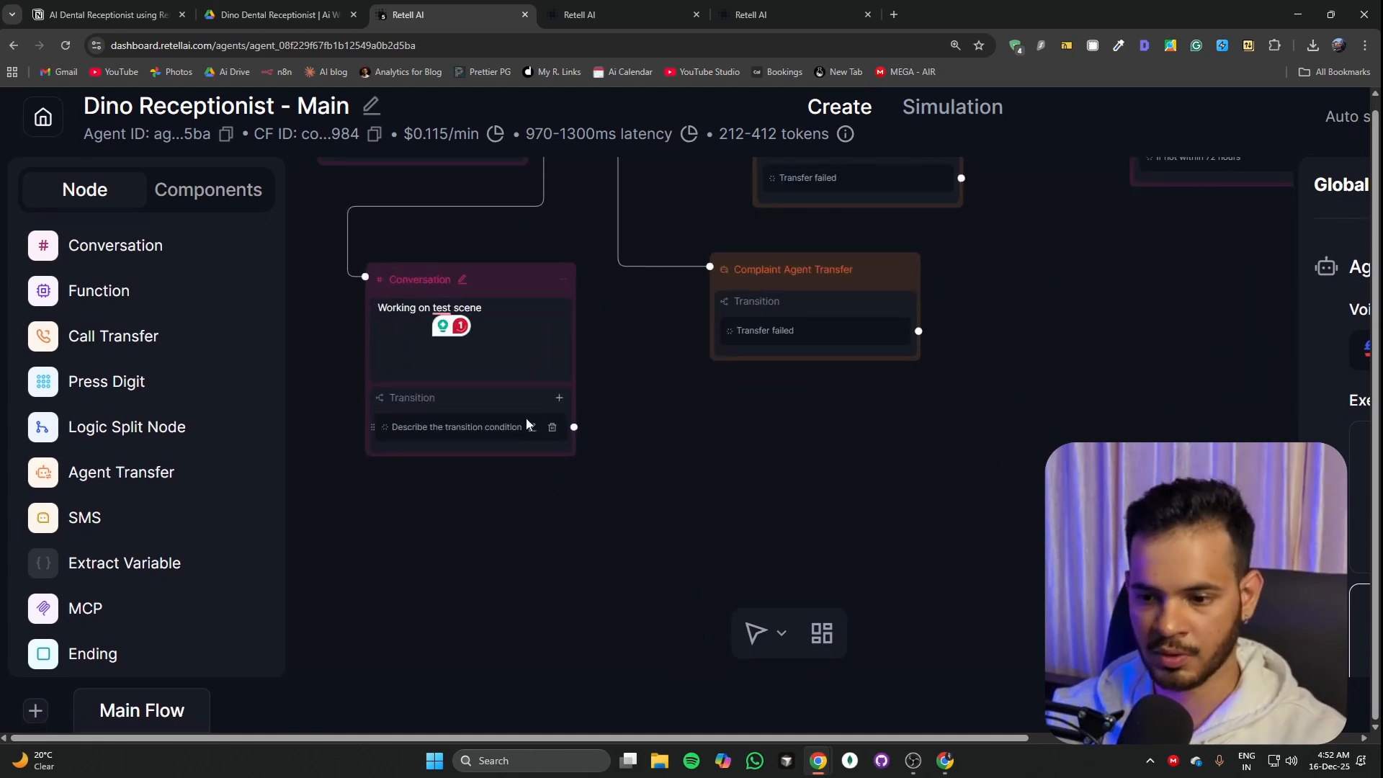
{"action": "left_click", "coordinate": [532, 429]}
{"action": "left_click_drag", "start_coordinate": [466, 473], "coordinate": [361, 442]}
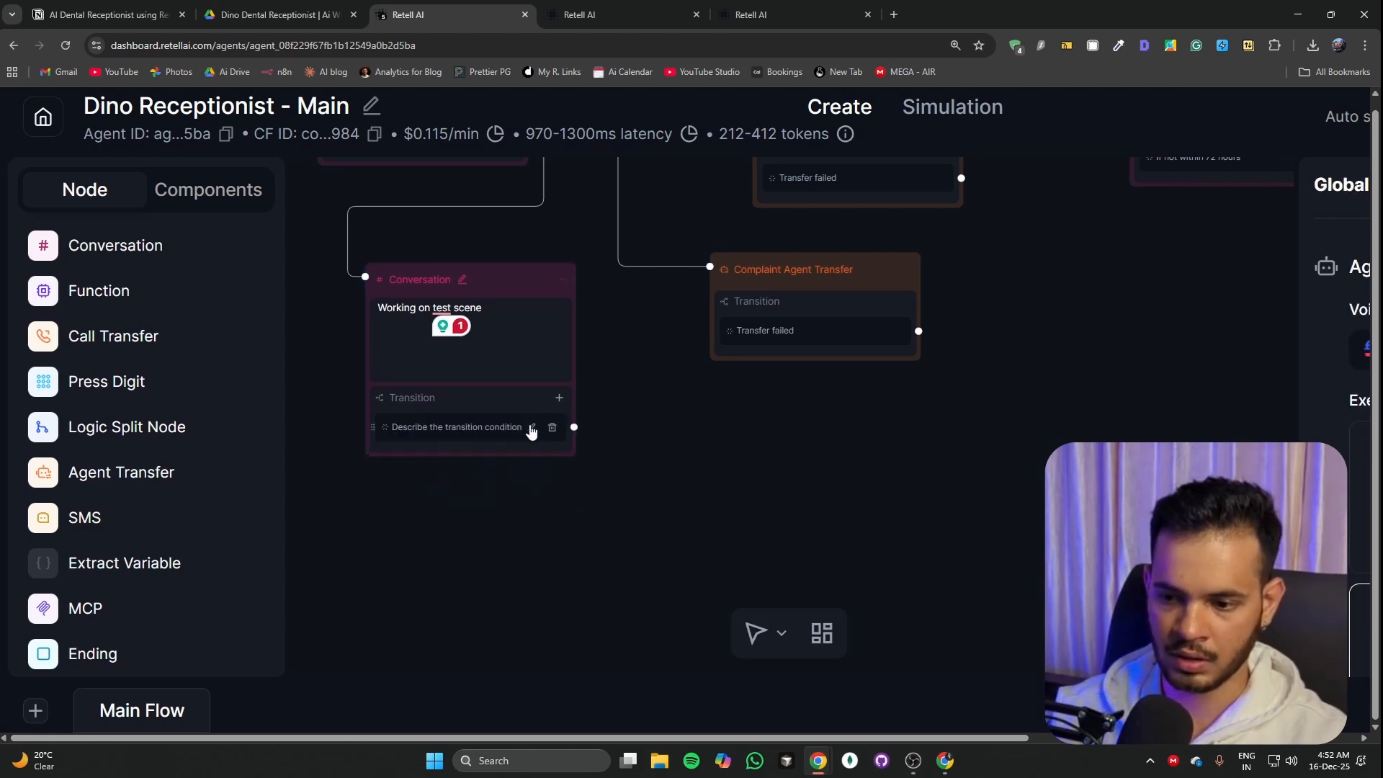
{"action": "left_click", "coordinate": [532, 430]}
{"action": "key", "text": "ctrl+a"}
{"action": "type", "text": "te"}
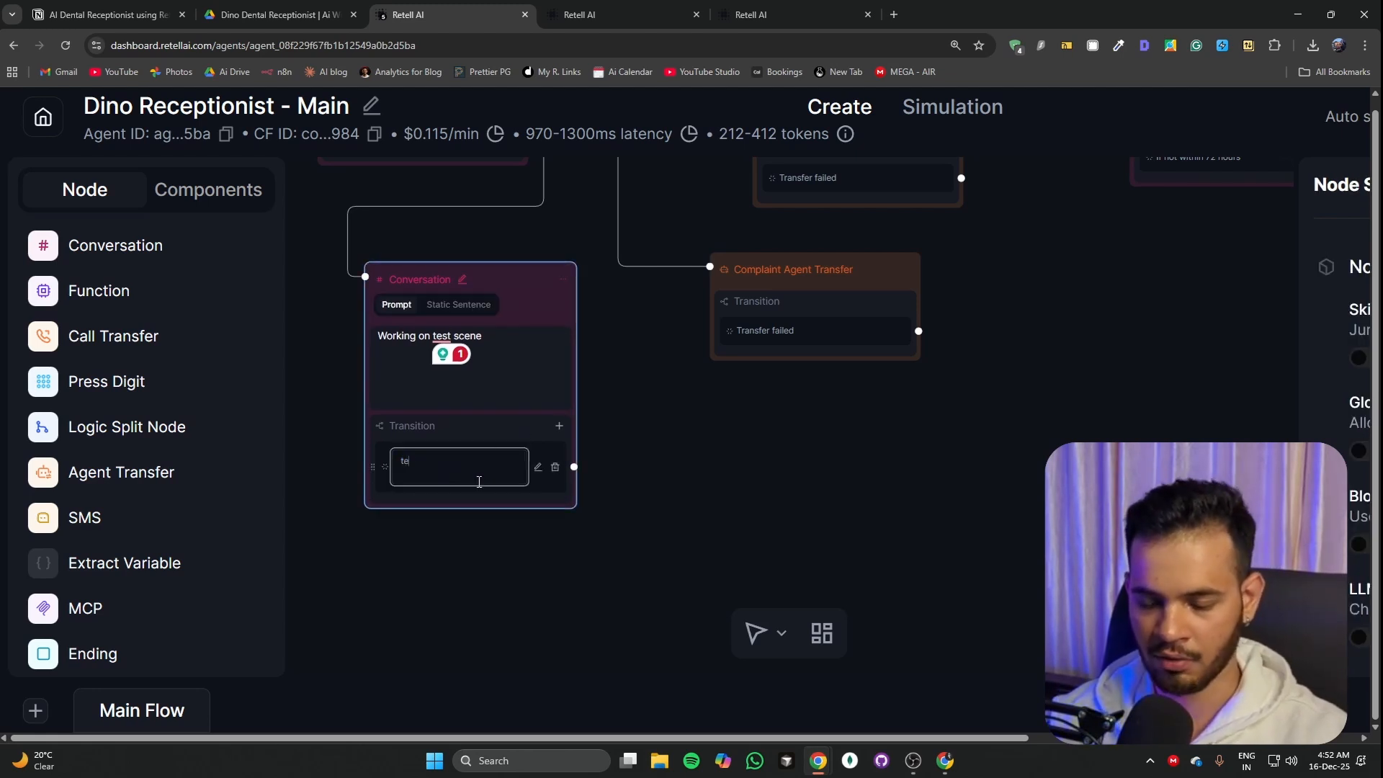
{"action": "type", "text": "st y"}
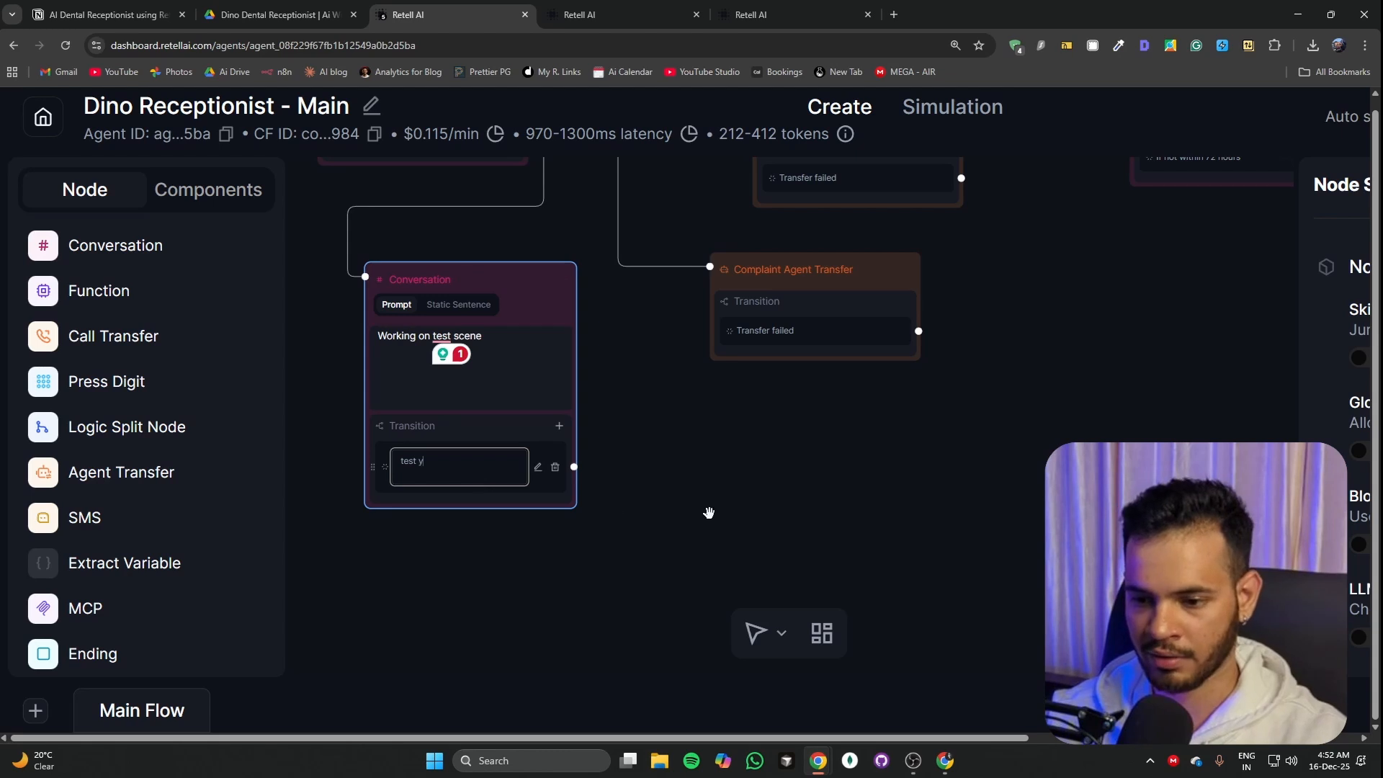
{"action": "left_click", "coordinate": [707, 510]}
Step: Add a second prompt-based transition to the "Working on test scene" node with the condition "test z"
{"action": "left_click", "coordinate": [559, 398]}
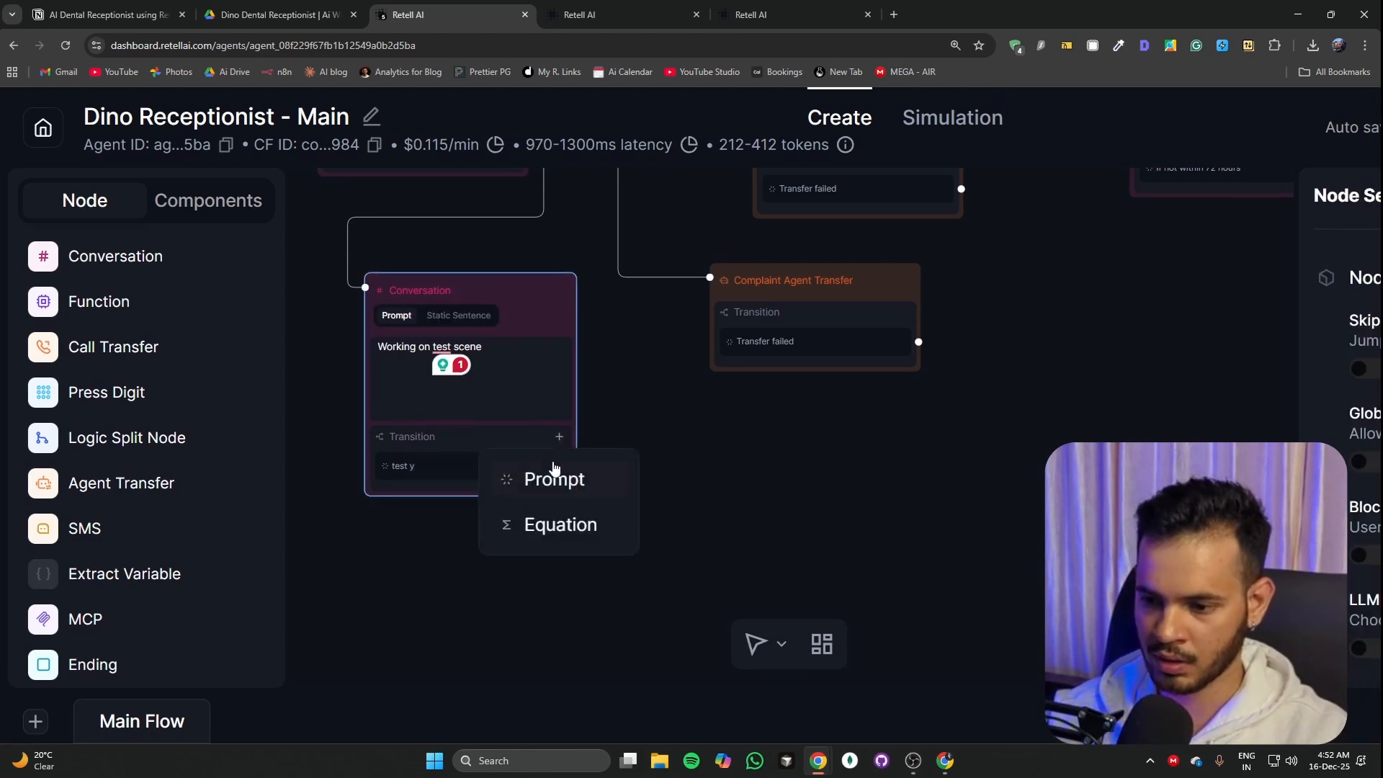
{"action": "left_click", "coordinate": [549, 478]}
{"action": "left_click", "coordinate": [436, 498]}
{"action": "key", "text": "ctrl+a"}
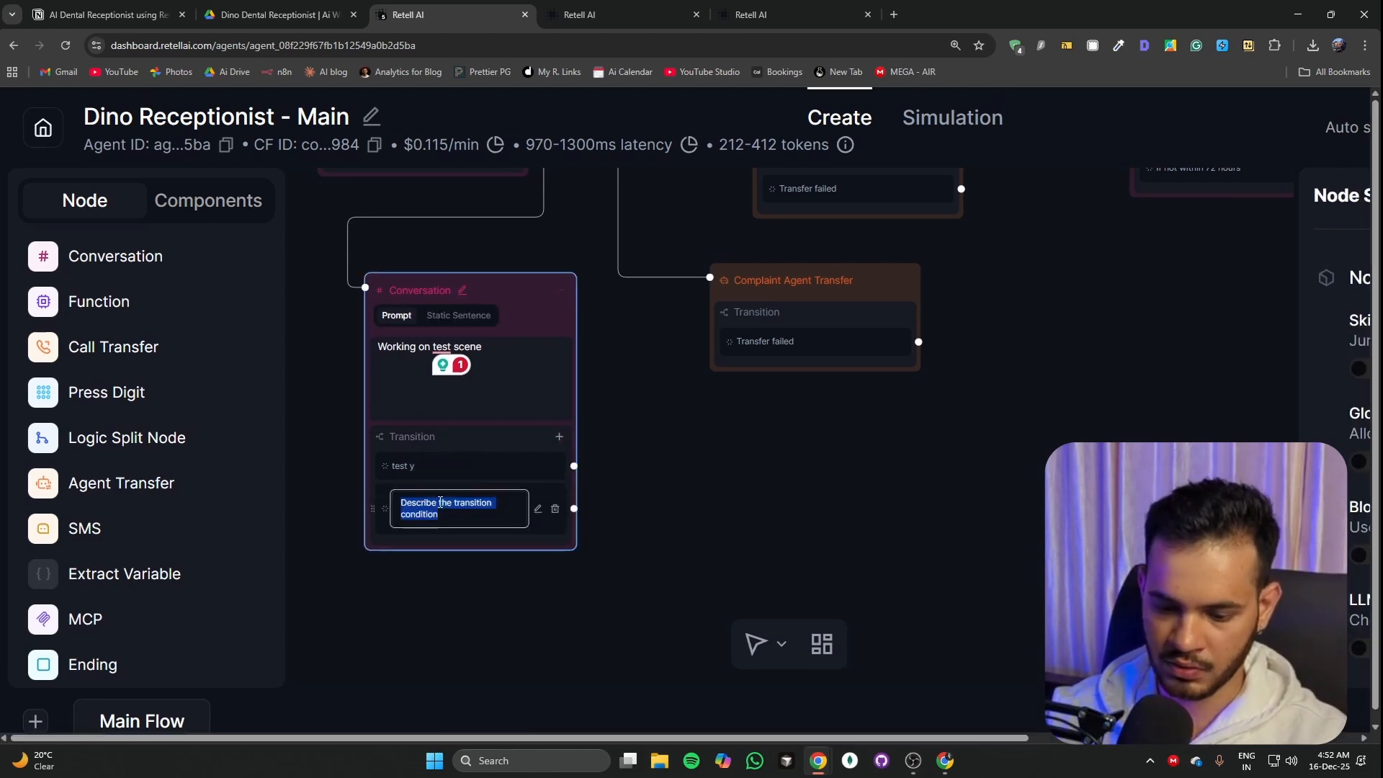
{"action": "type", "text": "test "}
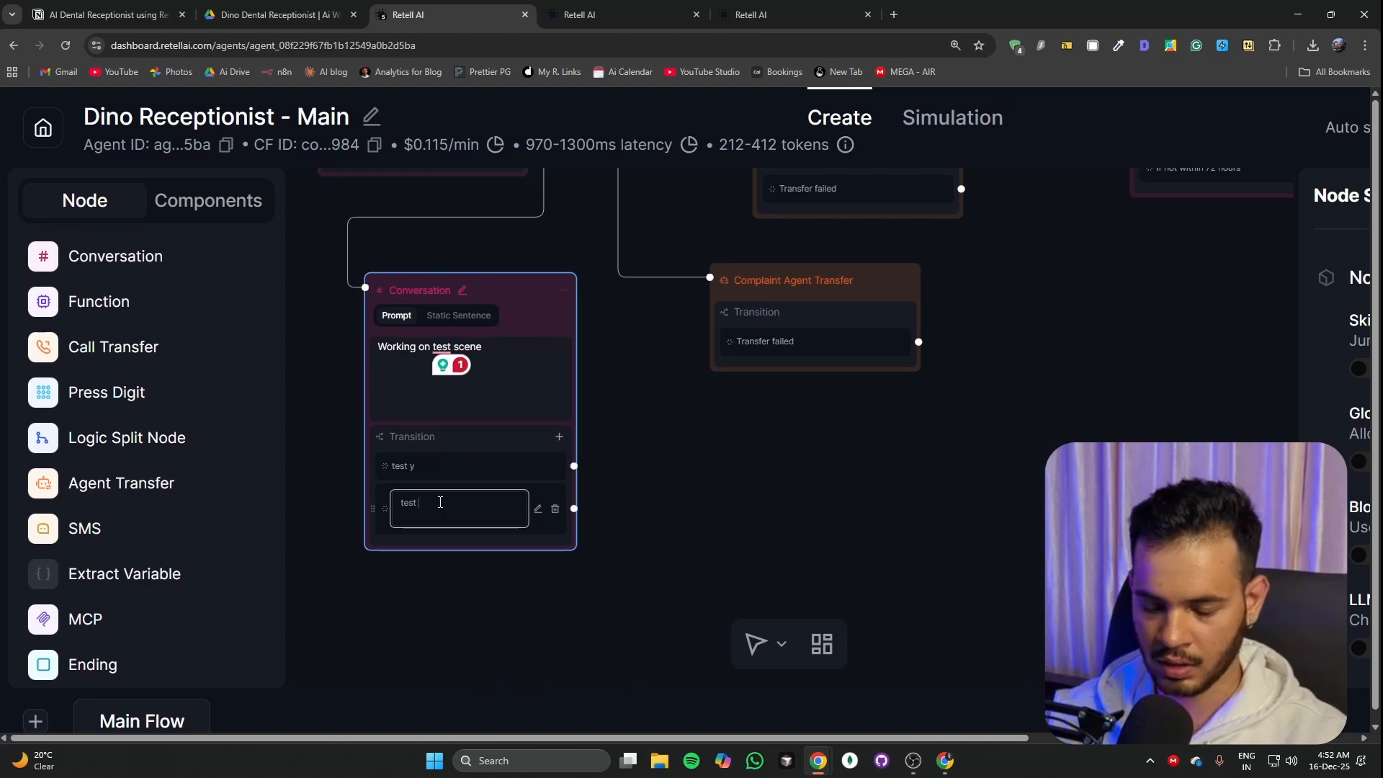
{"action": "type", "text": "z"}
{"action": "left_click", "coordinate": [731, 524]}
{"action": "left_click_drag", "start_coordinate": [574, 469], "coordinate": [866, 512]}
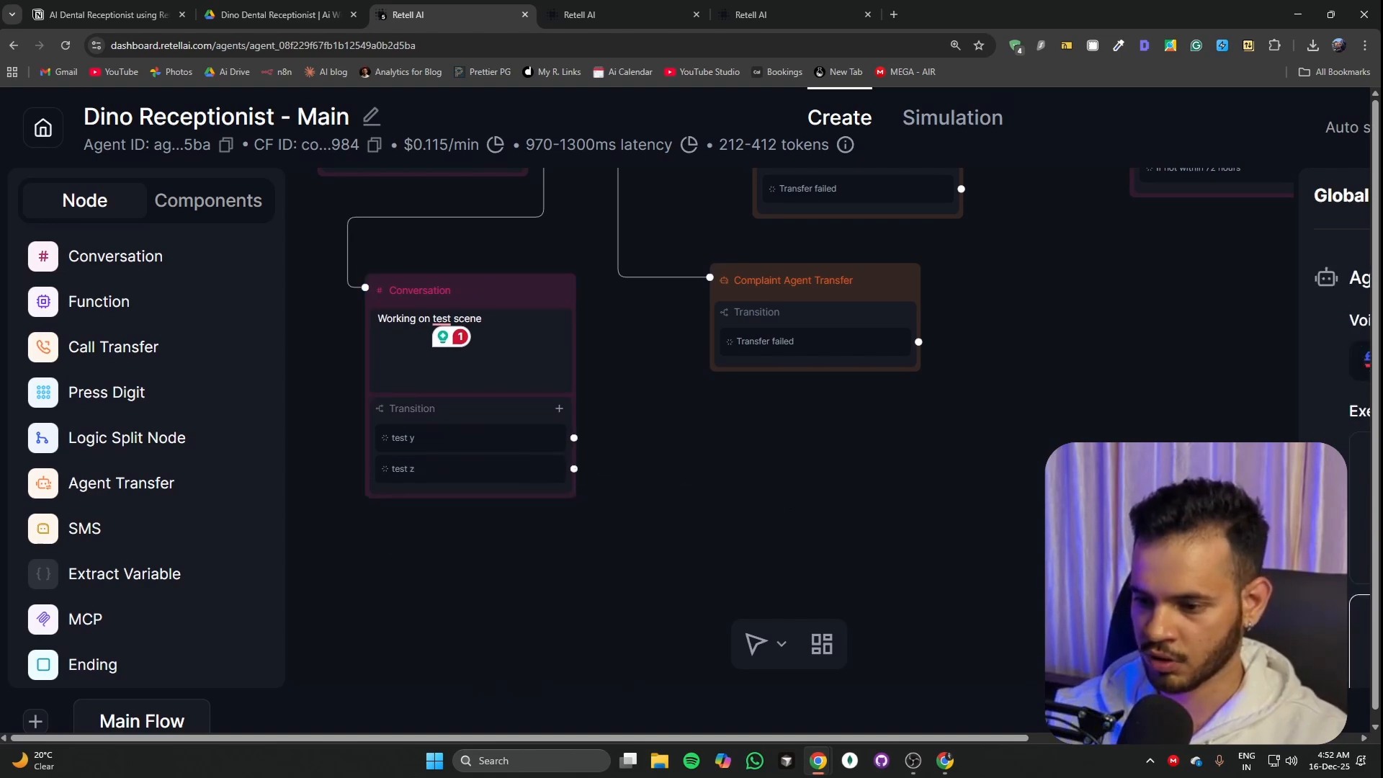
Step: Open a blank custom function for a Function node and examine its name, description, API endpoint and timeout settings
{"action": "left_click", "coordinate": [72, 303]}
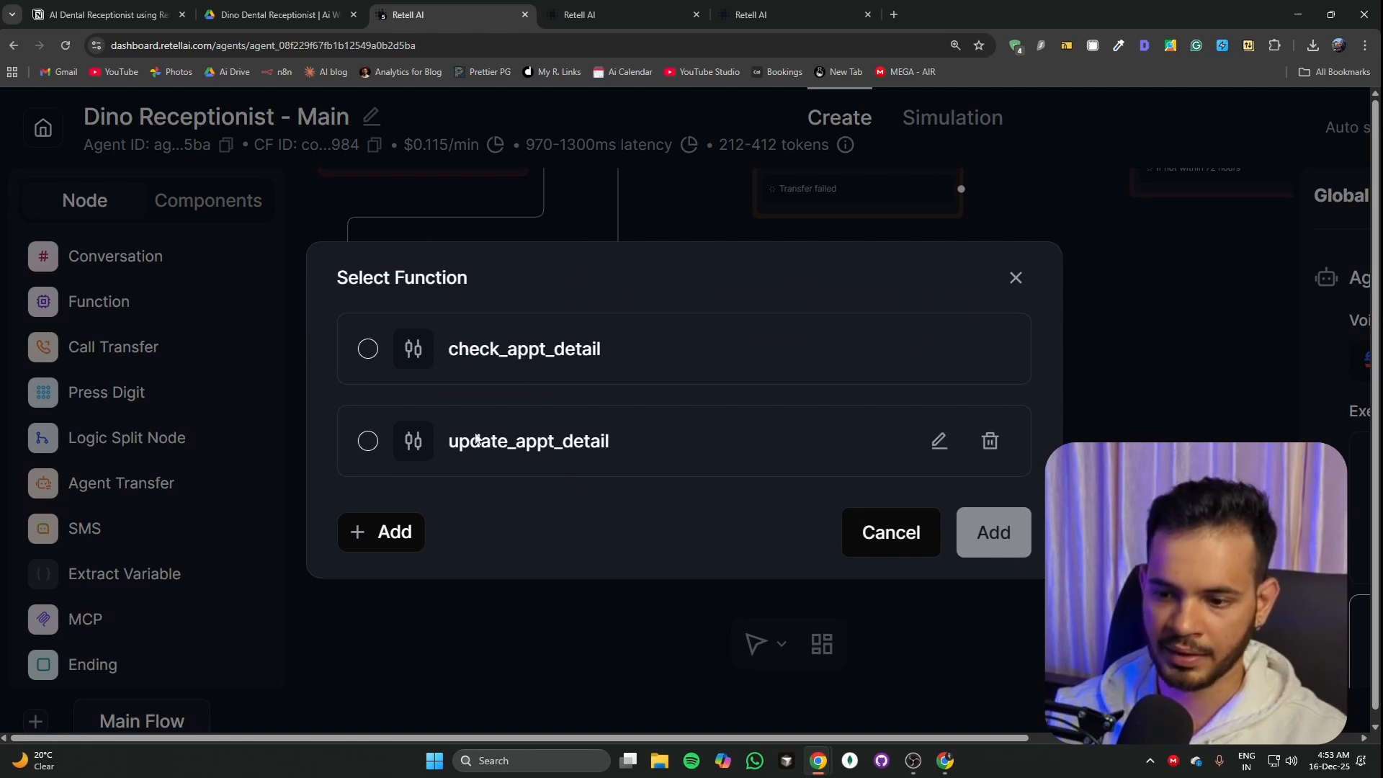
{"action": "left_click", "coordinate": [1015, 277]}
{"action": "left_click", "coordinate": [216, 303]}
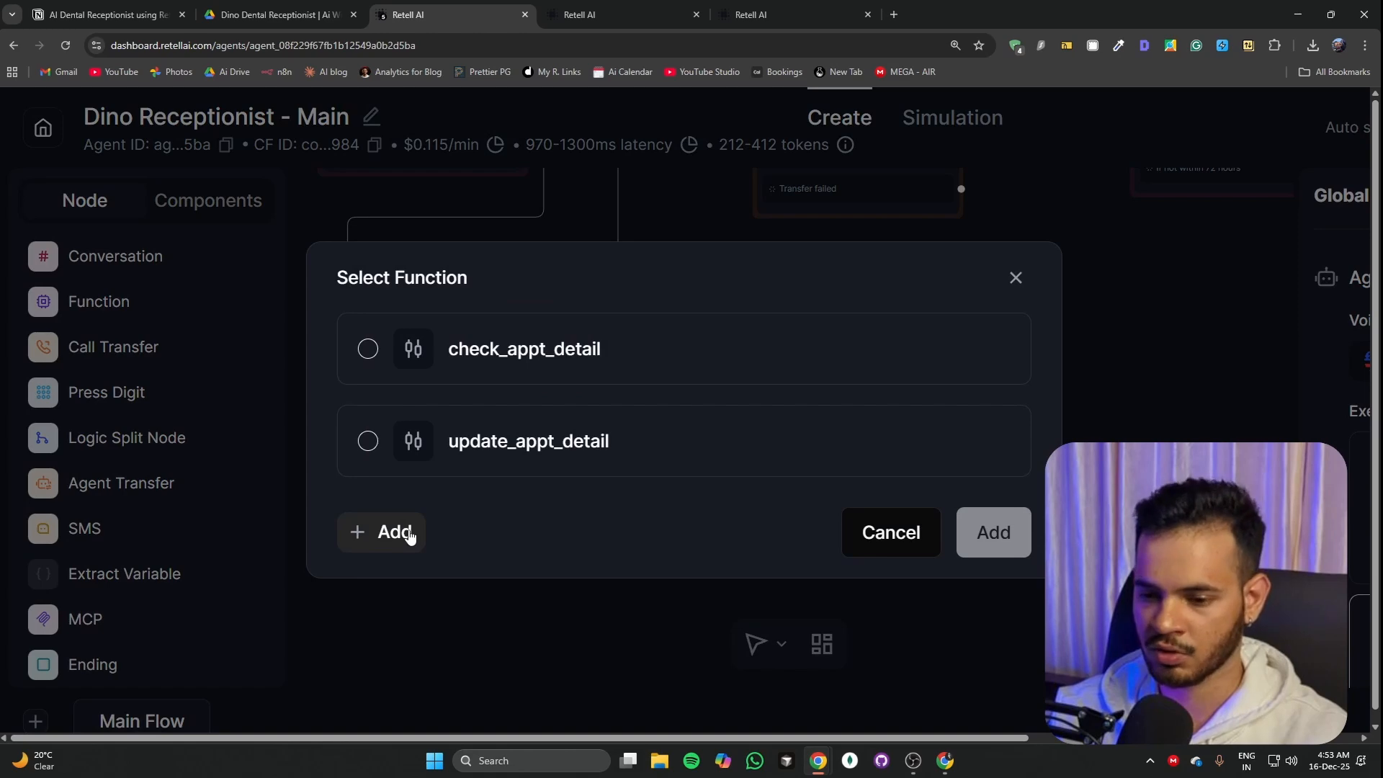
{"action": "left_click", "coordinate": [409, 534]}
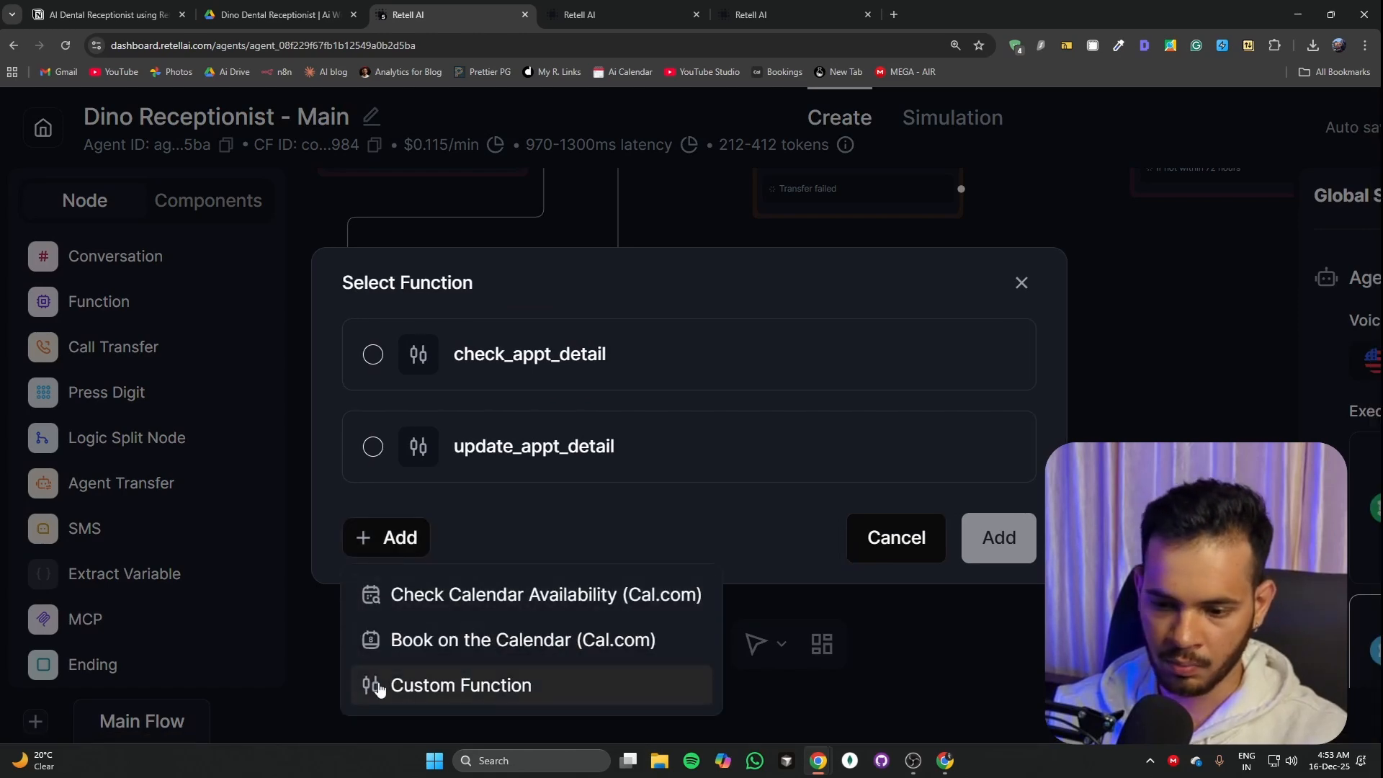
{"action": "left_click", "coordinate": [405, 688]}
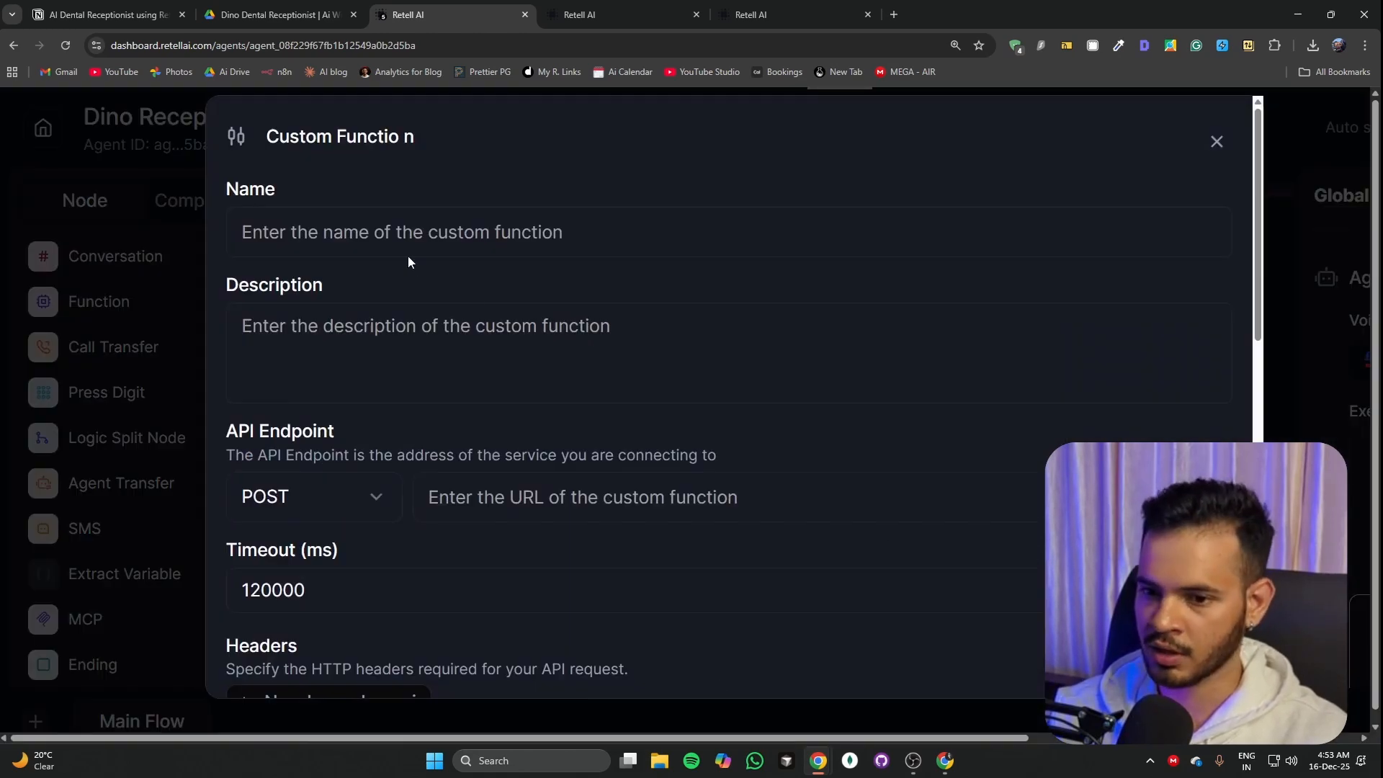
{"action": "left_click", "coordinate": [337, 231]}
{"action": "left_click", "coordinate": [368, 360]}
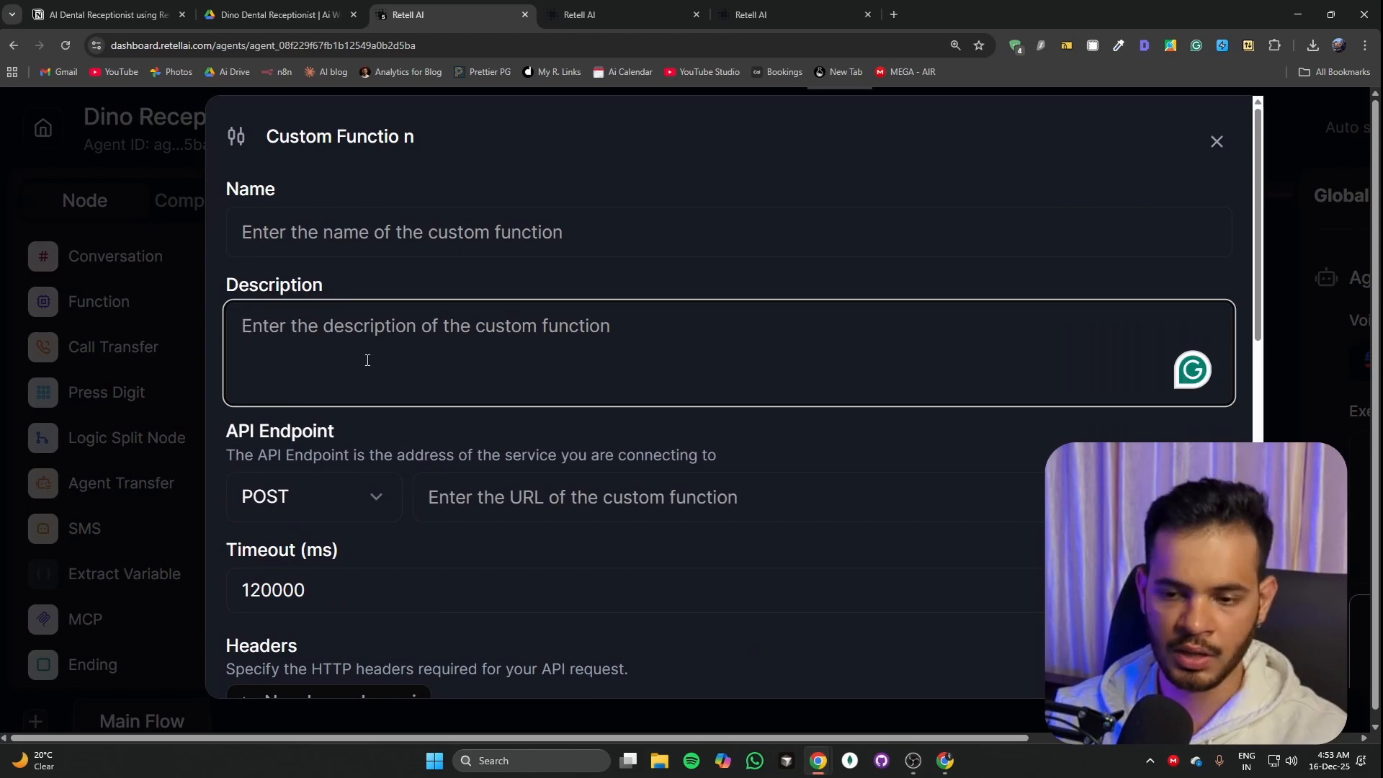
{"action": "left_click", "coordinate": [456, 502]}
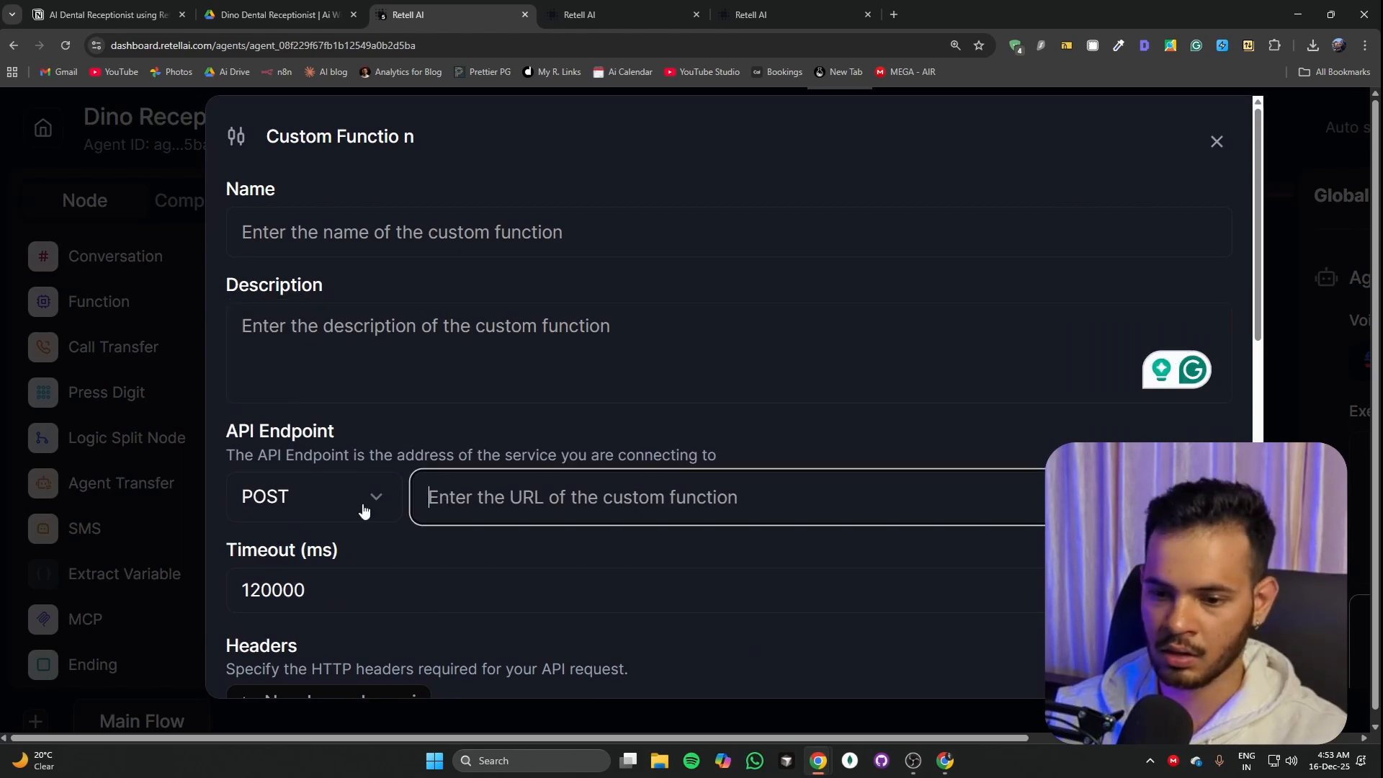
{"action": "scroll", "coordinate": [403, 373], "scroll_direction": "down", "scroll_amount": 1}
{"action": "scroll", "coordinate": [396, 363], "scroll_direction": "down", "scroll_amount": 3}
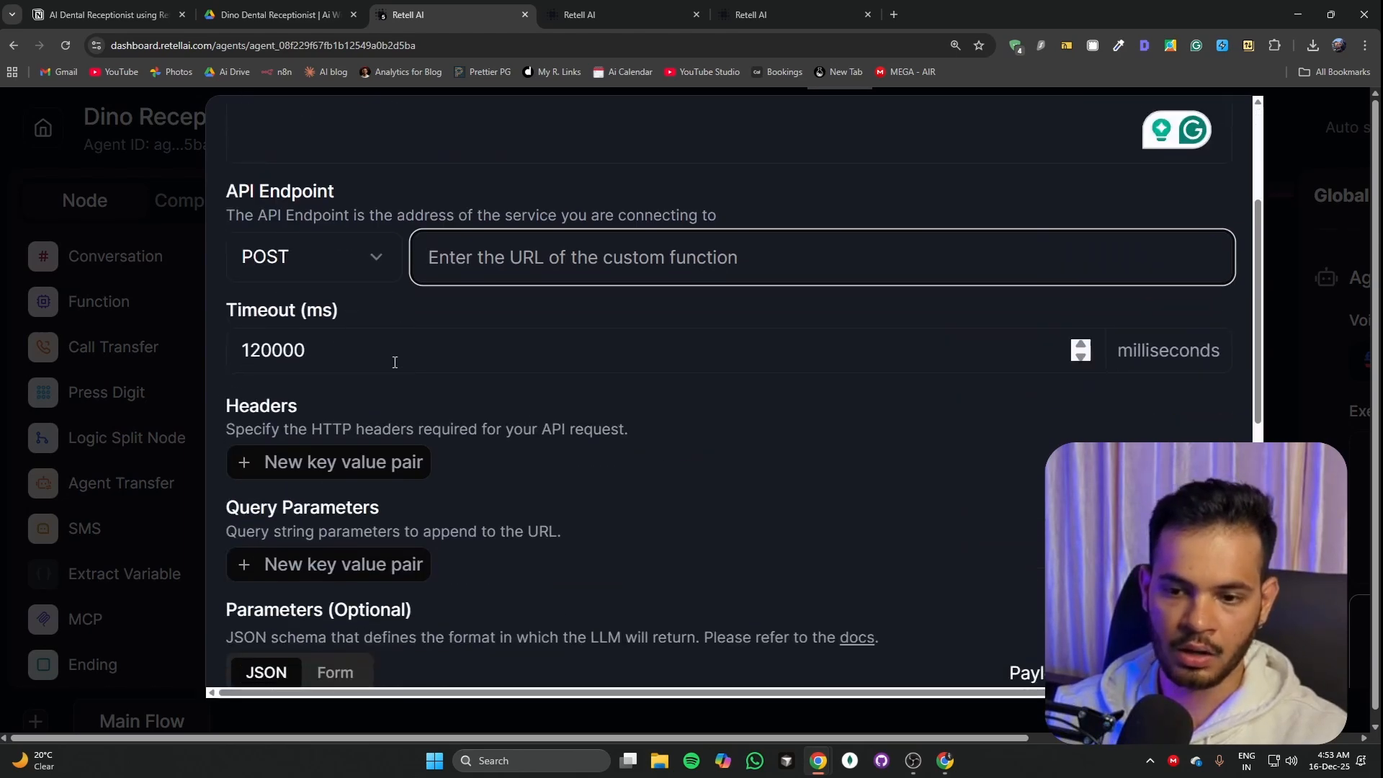
Step: Review the custom function's HTTP method options, endpoint URL field and header key-value entry, leaving no header defined
{"action": "left_click", "coordinate": [338, 268]}
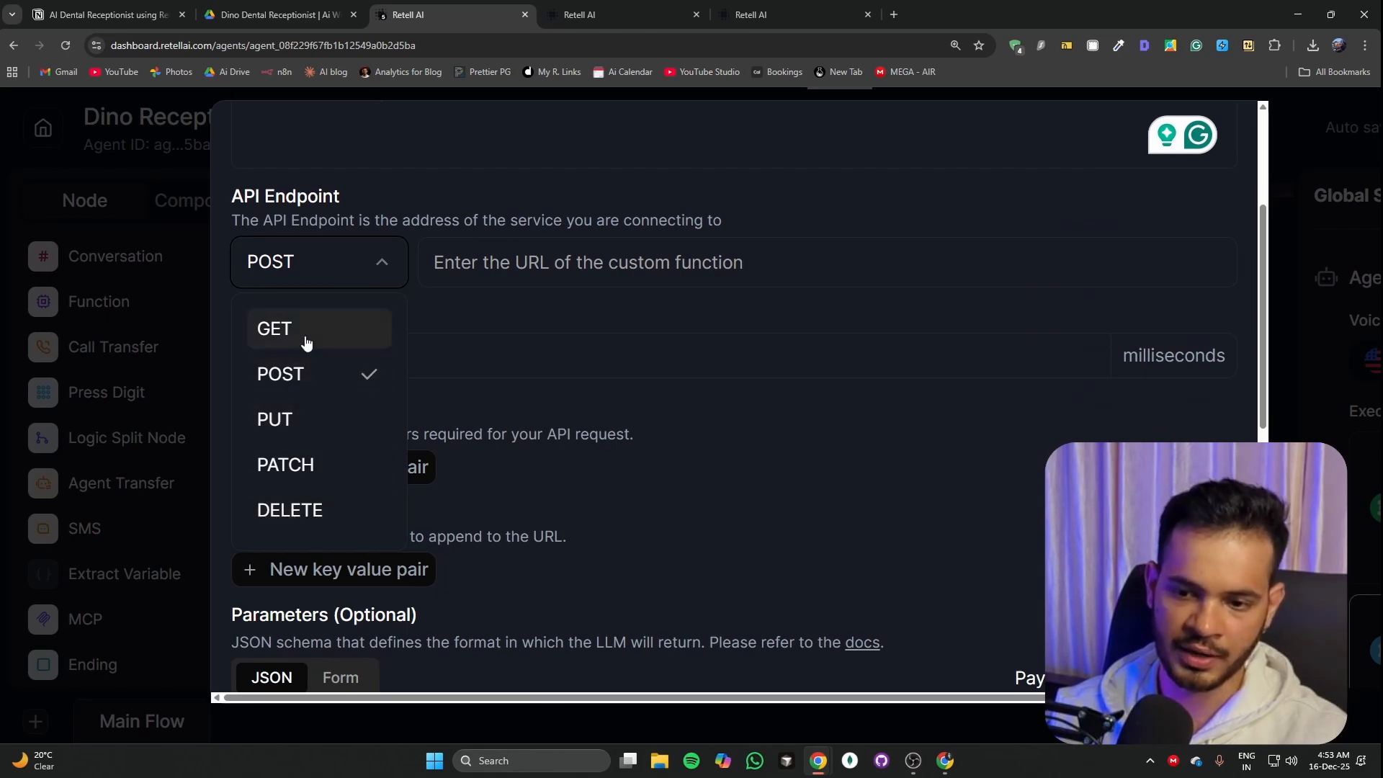
{"action": "left_click", "coordinate": [504, 301]}
{"action": "left_click", "coordinate": [516, 256]}
{"action": "scroll", "coordinate": [534, 293], "scroll_direction": "down", "scroll_amount": 2}
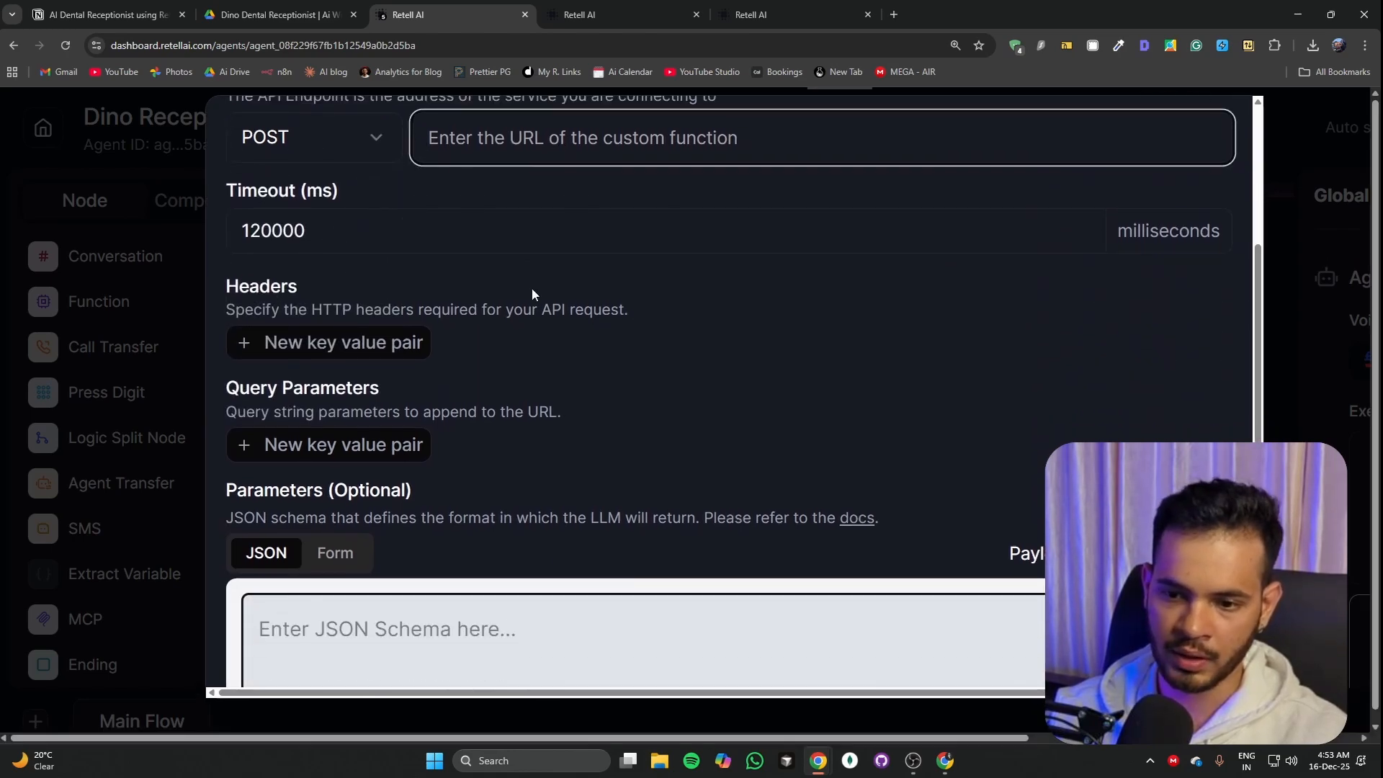
{"action": "left_click", "coordinate": [276, 345]}
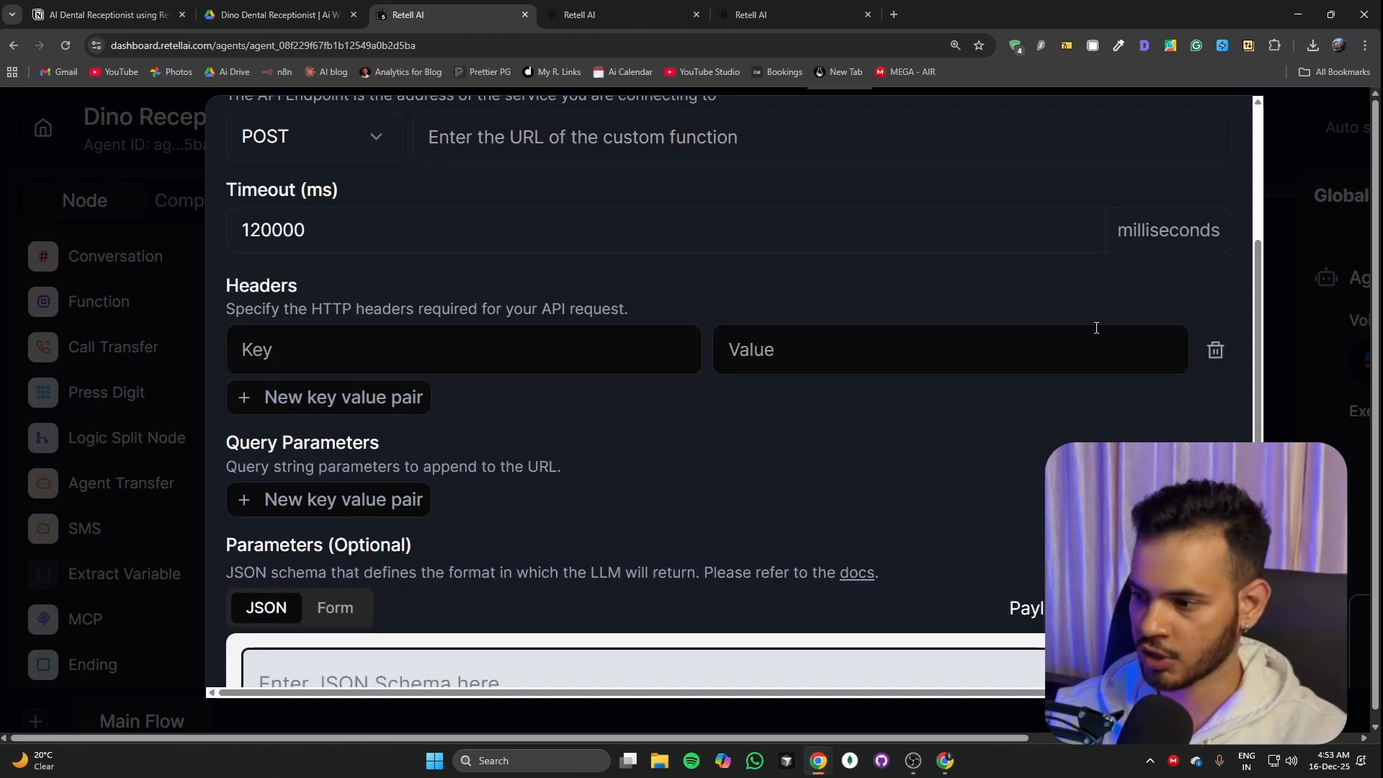
{"action": "left_click", "coordinate": [1214, 351]}
Step: Examine the custom function's query parameters, JSON schema and response variables, and close it without adding a function
{"action": "scroll", "coordinate": [711, 261], "scroll_direction": "down", "scroll_amount": 5}
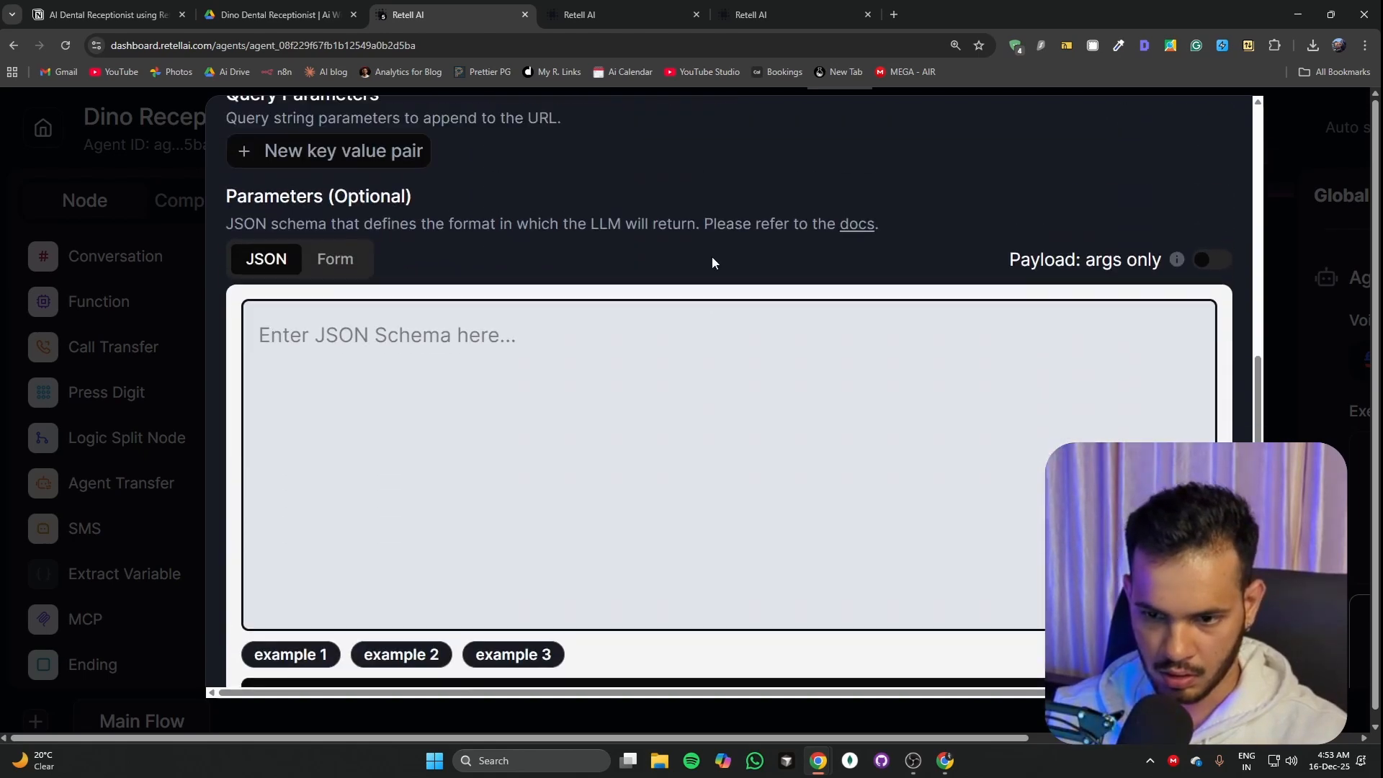
{"action": "scroll", "coordinate": [712, 262], "scroll_direction": "up", "scroll_amount": 2}
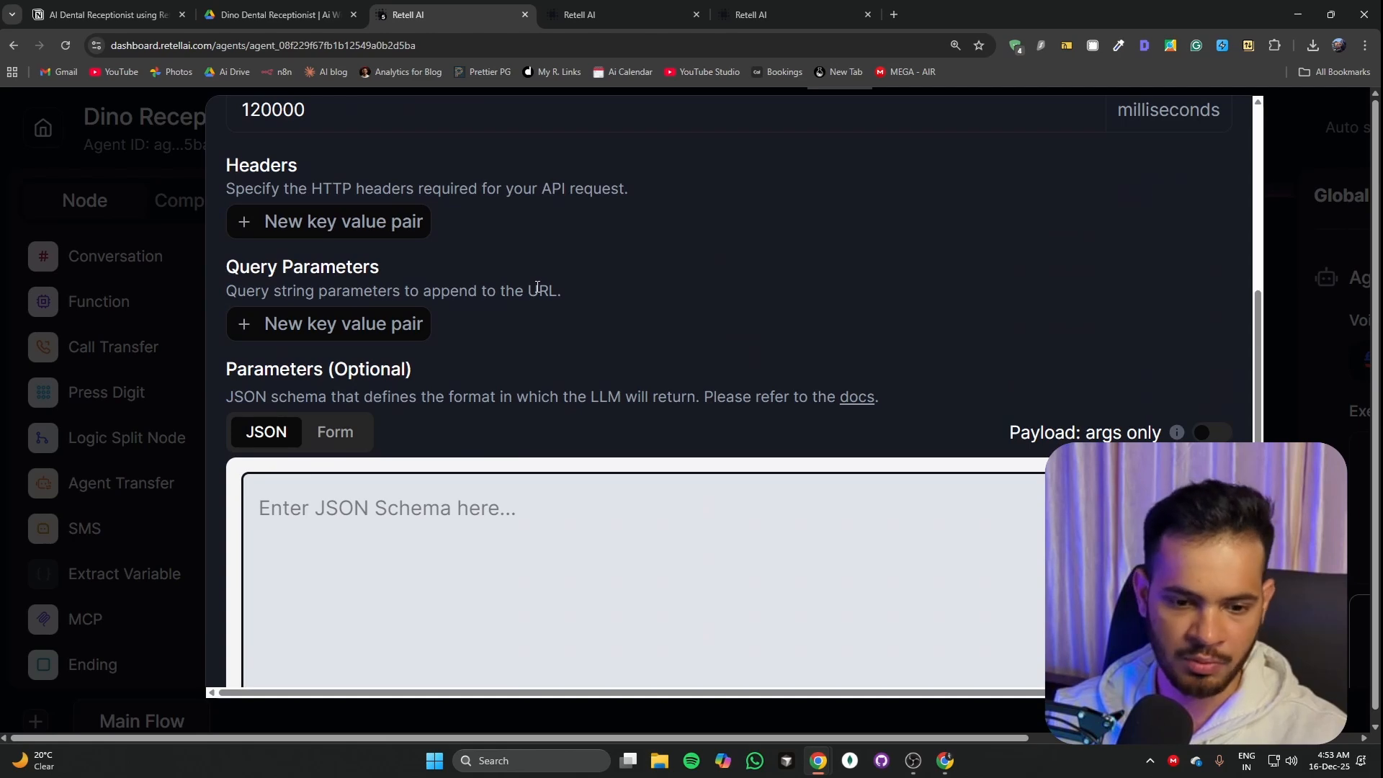
{"action": "scroll", "coordinate": [538, 288], "scroll_direction": "down", "scroll_amount": 2}
{"action": "left_click", "coordinate": [383, 424]}
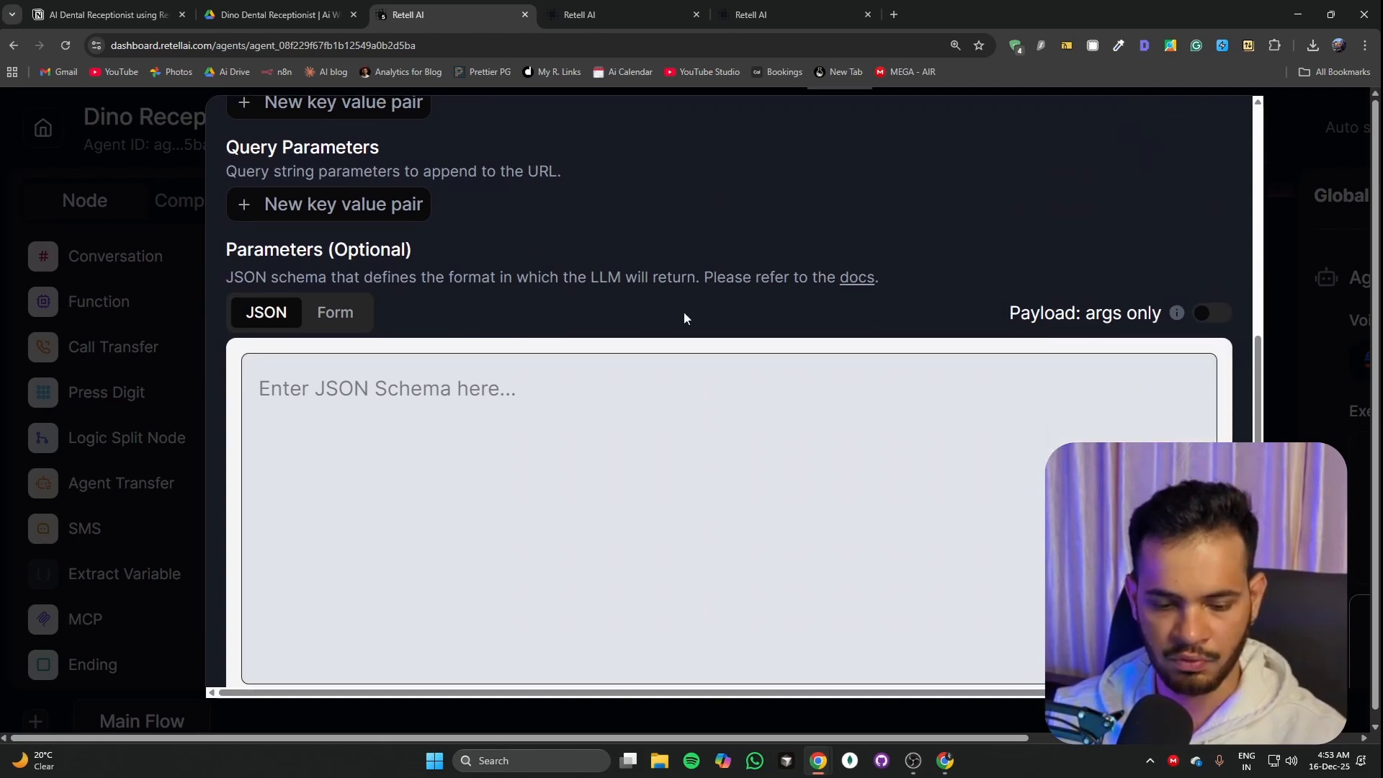
{"action": "scroll", "coordinate": [684, 318], "scroll_direction": "down", "scroll_amount": 2}
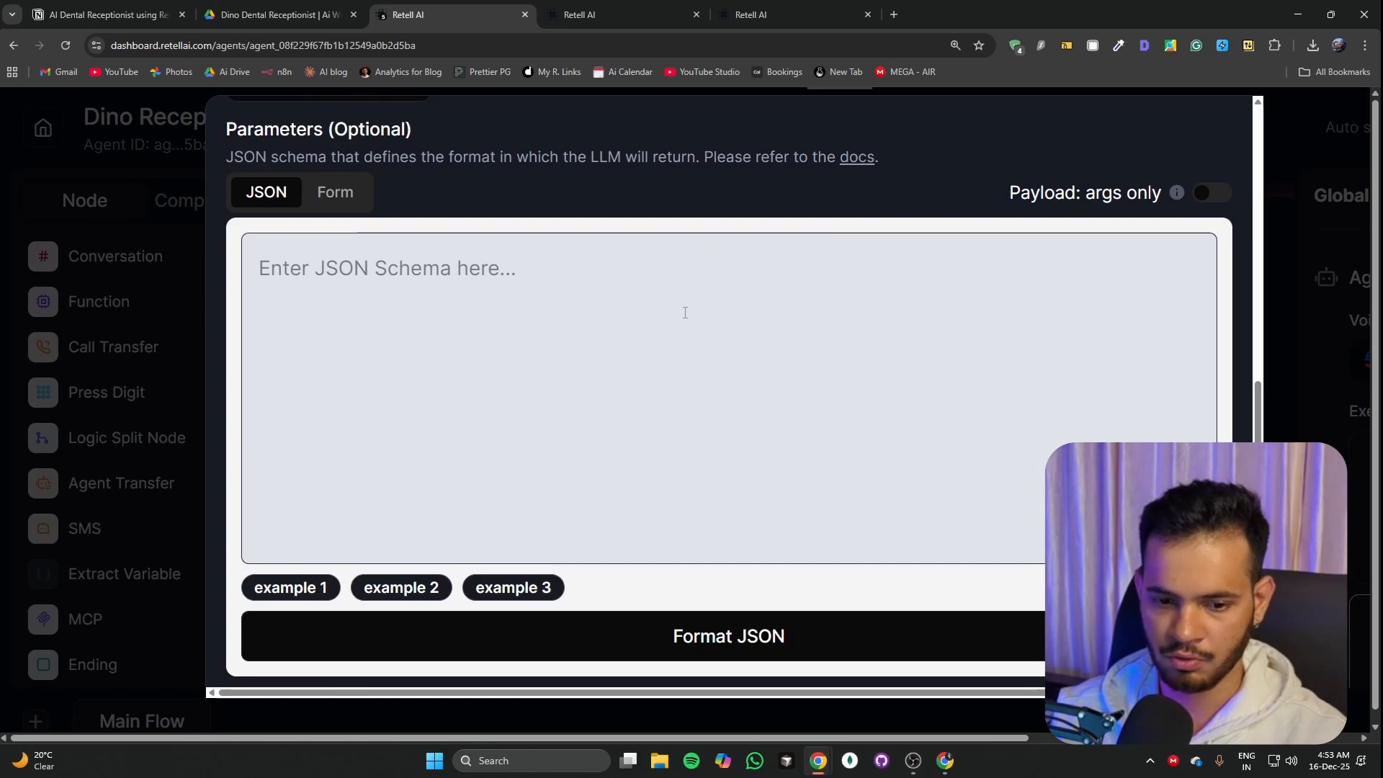
{"action": "scroll", "coordinate": [684, 318], "scroll_direction": "down", "scroll_amount": 2}
{"action": "scroll", "coordinate": [684, 319], "scroll_direction": "down", "scroll_amount": 1}
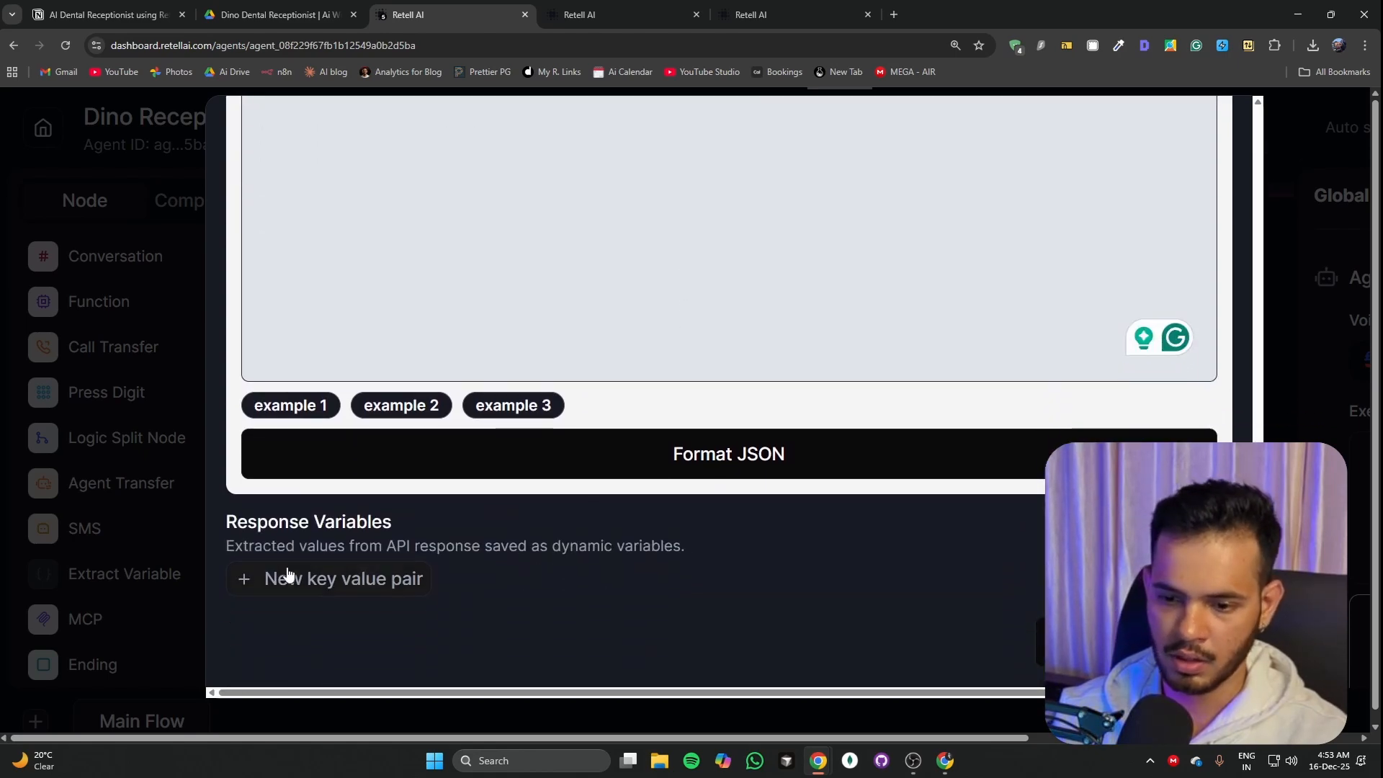
{"action": "left_click", "coordinate": [1084, 642]}
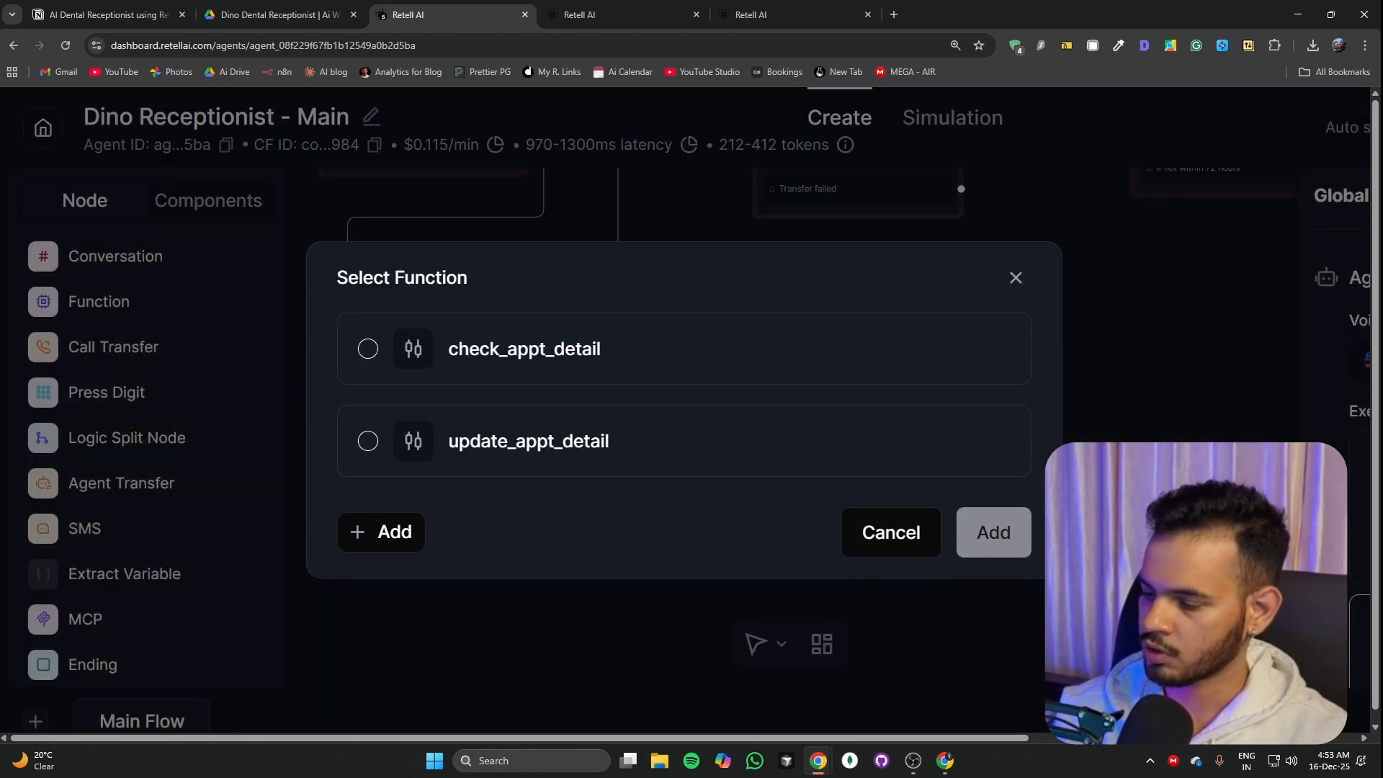
{"action": "left_click", "coordinate": [1015, 278]}
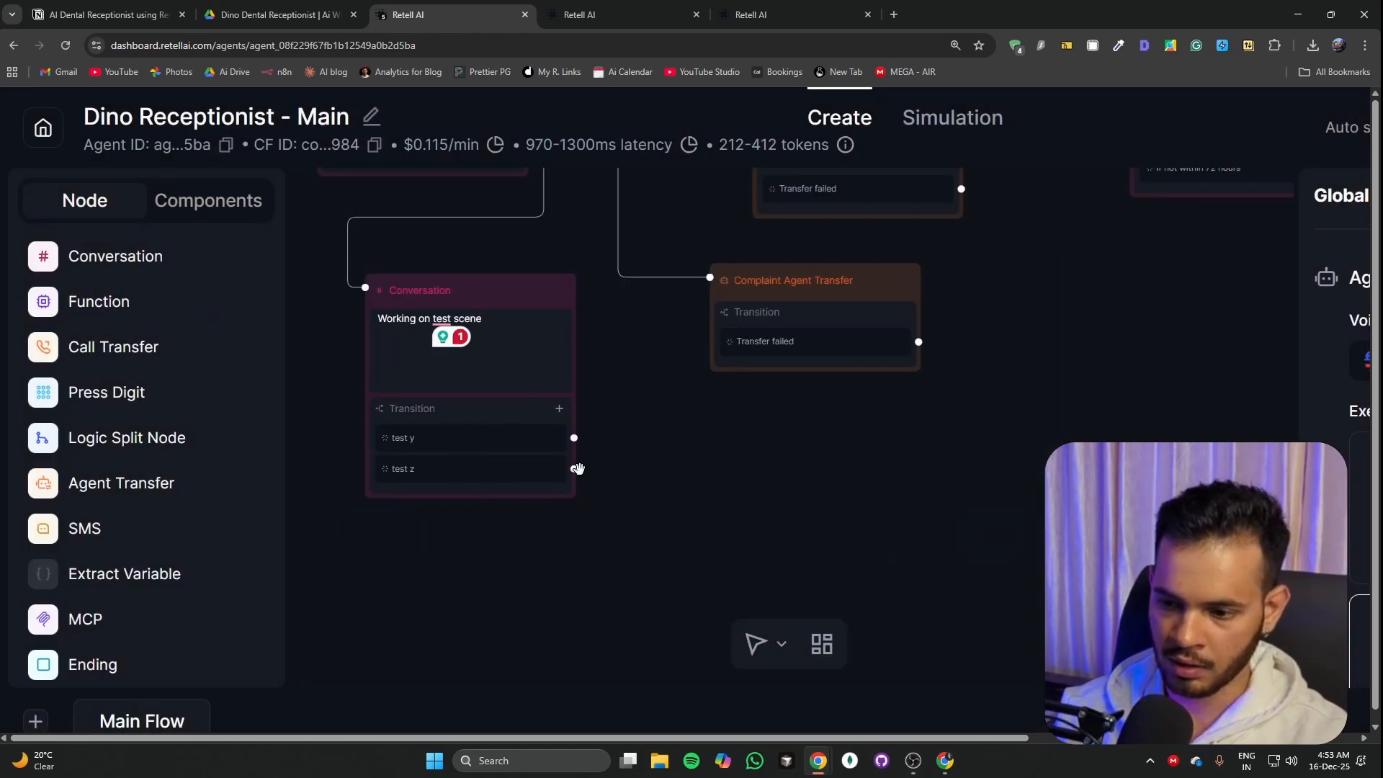
Step: Add another Conversation node beside the "Working on test scene" node and connect the "test y" transition to it
{"action": "left_click_drag", "start_coordinate": [591, 476], "coordinate": [744, 513]}
{"action": "left_click", "coordinate": [96, 263]}
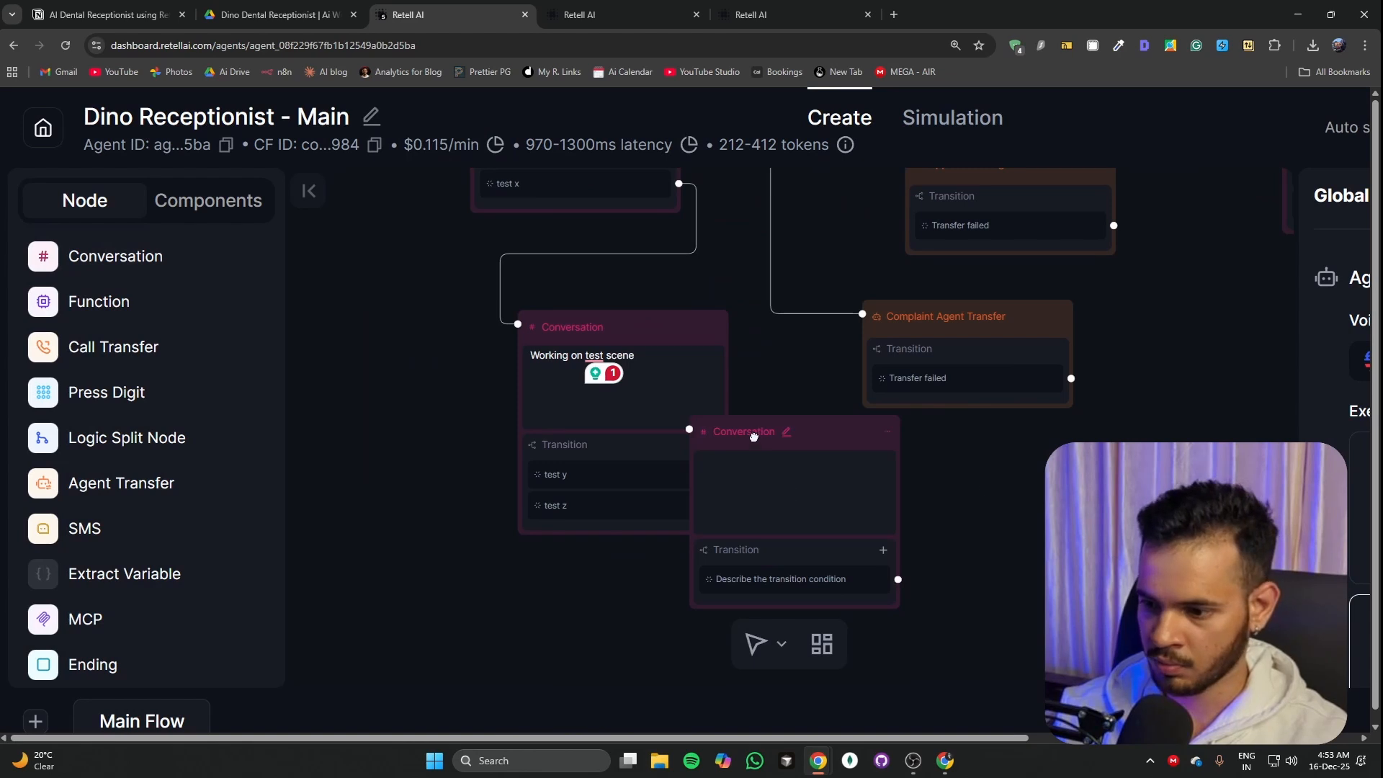
{"action": "left_click_drag", "start_coordinate": [763, 431], "coordinate": [885, 479]}
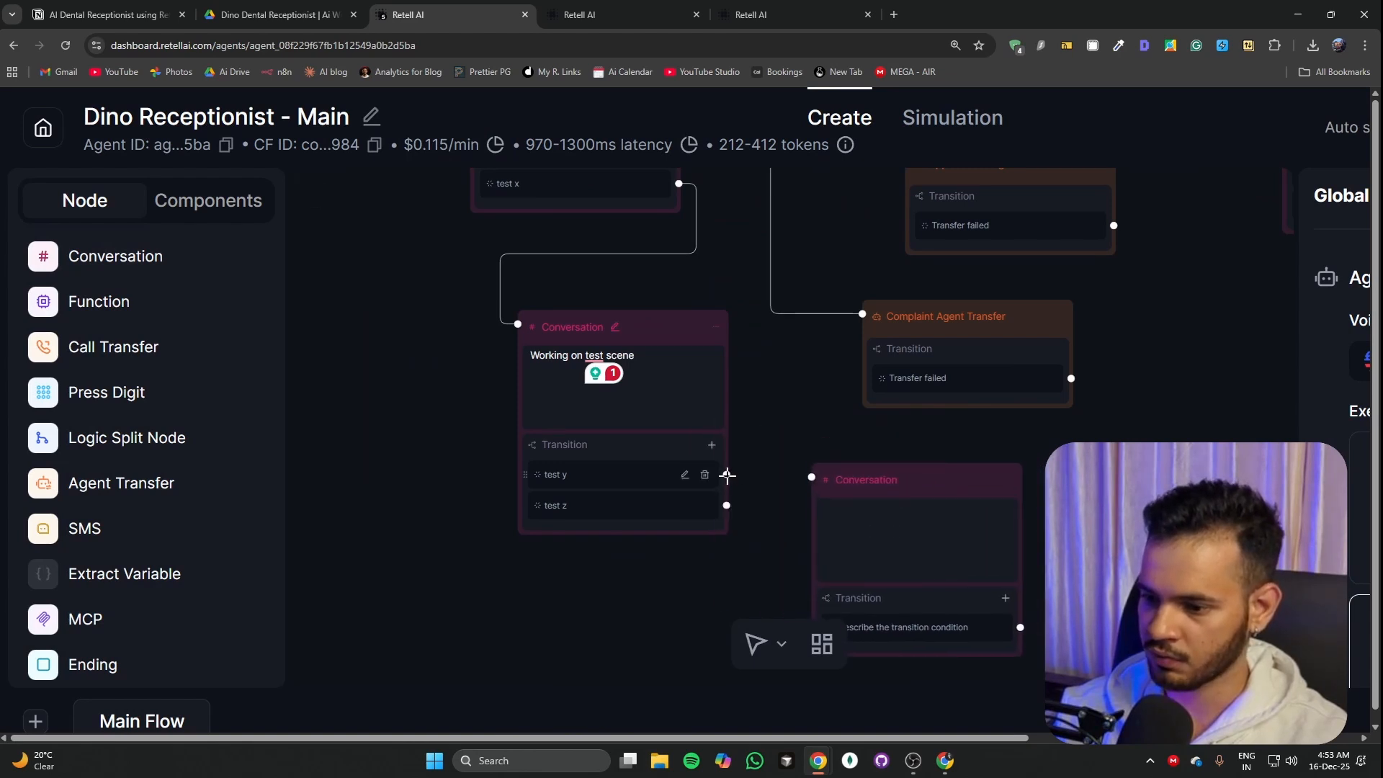
{"action": "left_click_drag", "start_coordinate": [726, 475], "coordinate": [816, 478]}
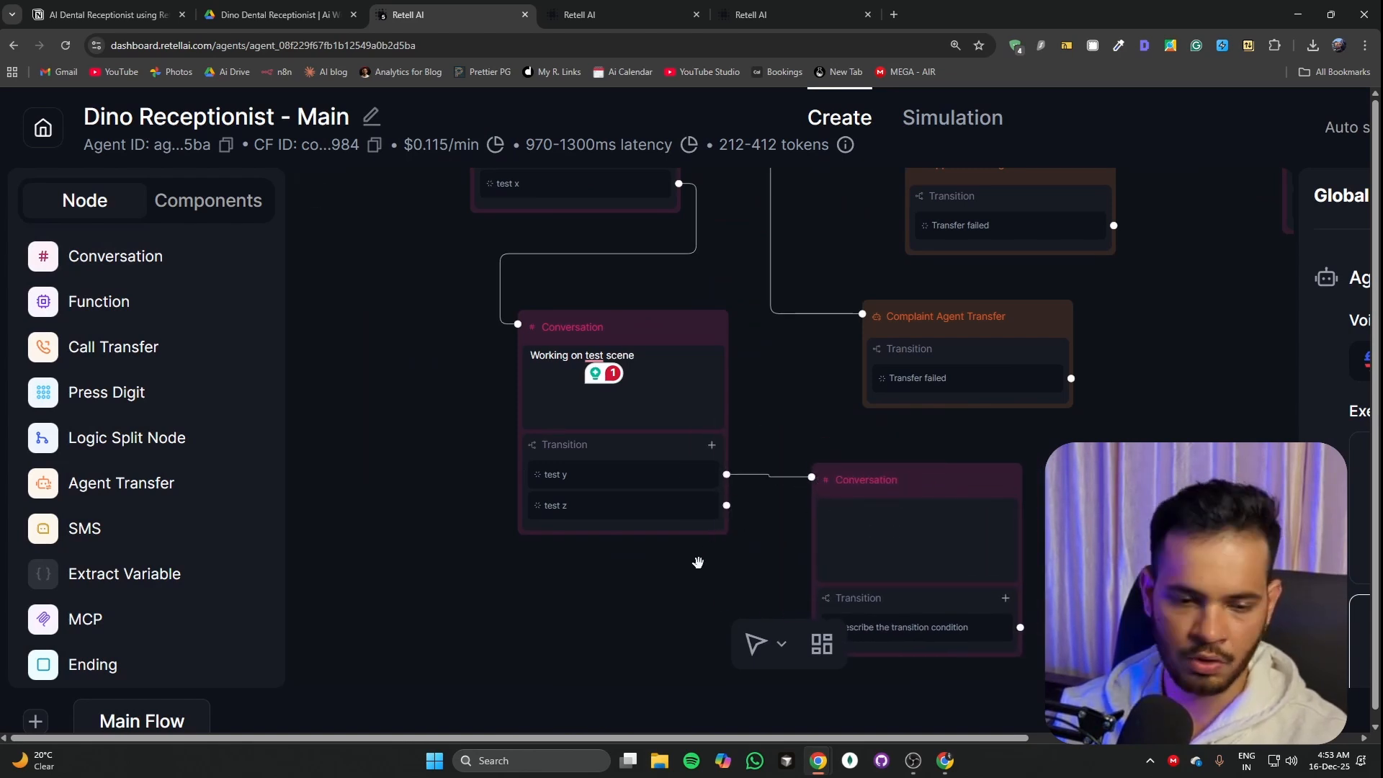
Step: Enter the prompt "working on test y" in the Conversation node connected to the "test y" transition
{"action": "left_click", "coordinate": [904, 533]}
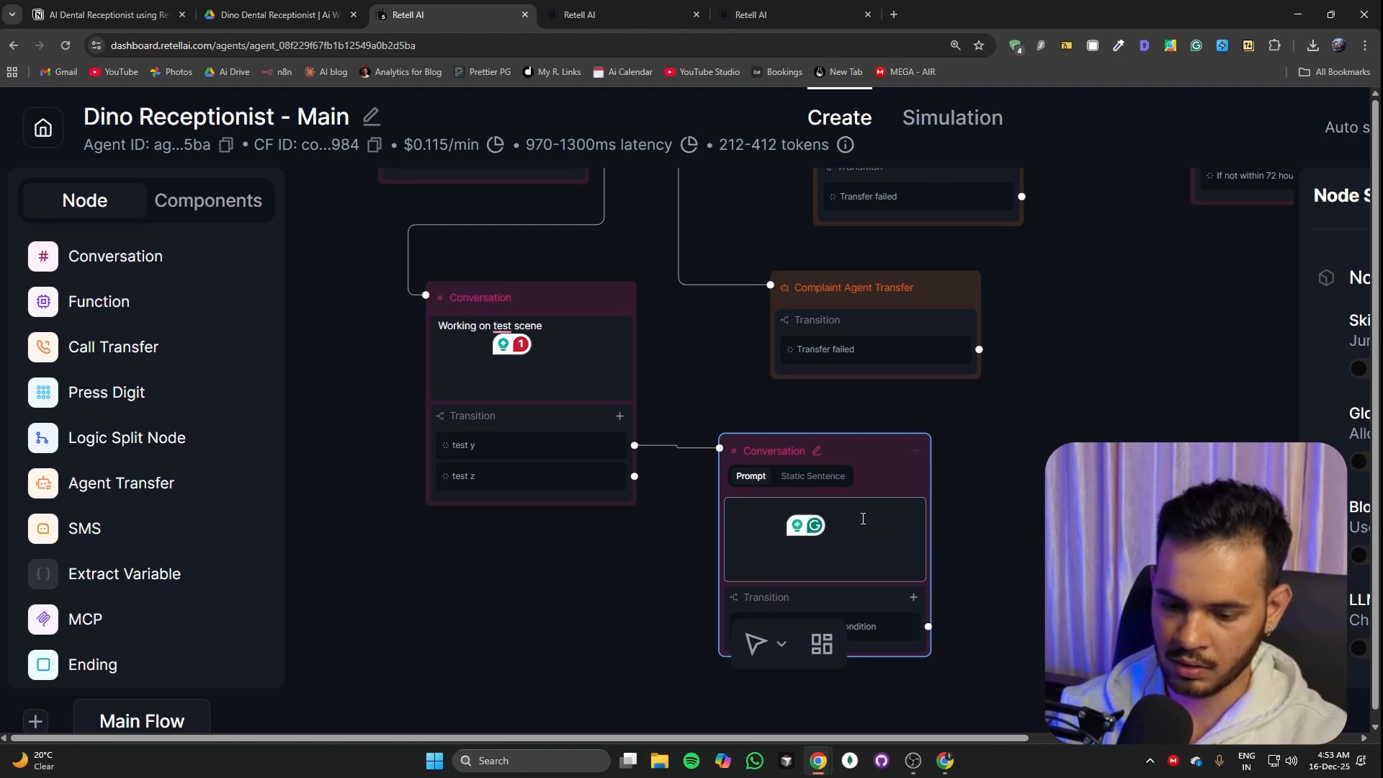
{"action": "type", "text": "working on tes"}
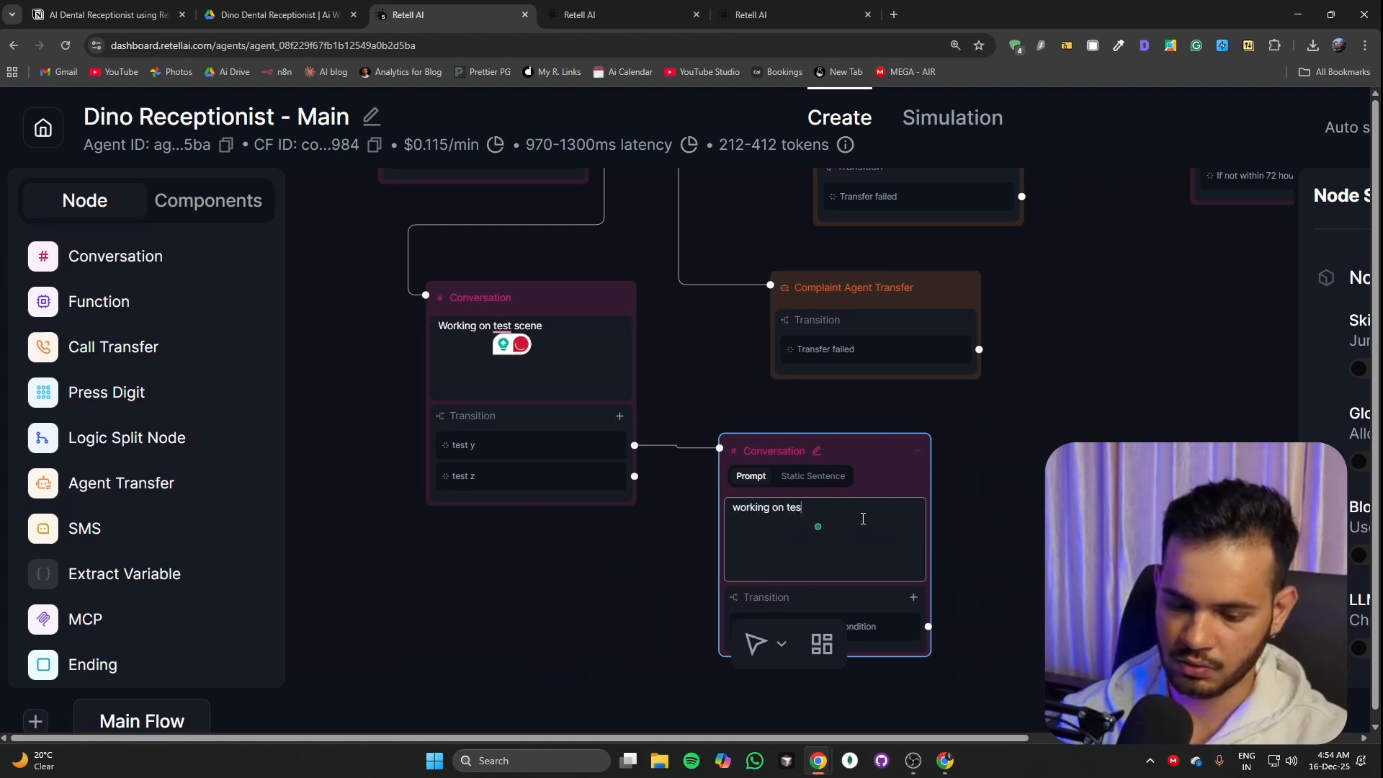
{"action": "type", "text": "t y"}
{"action": "left_click", "coordinate": [608, 540]}
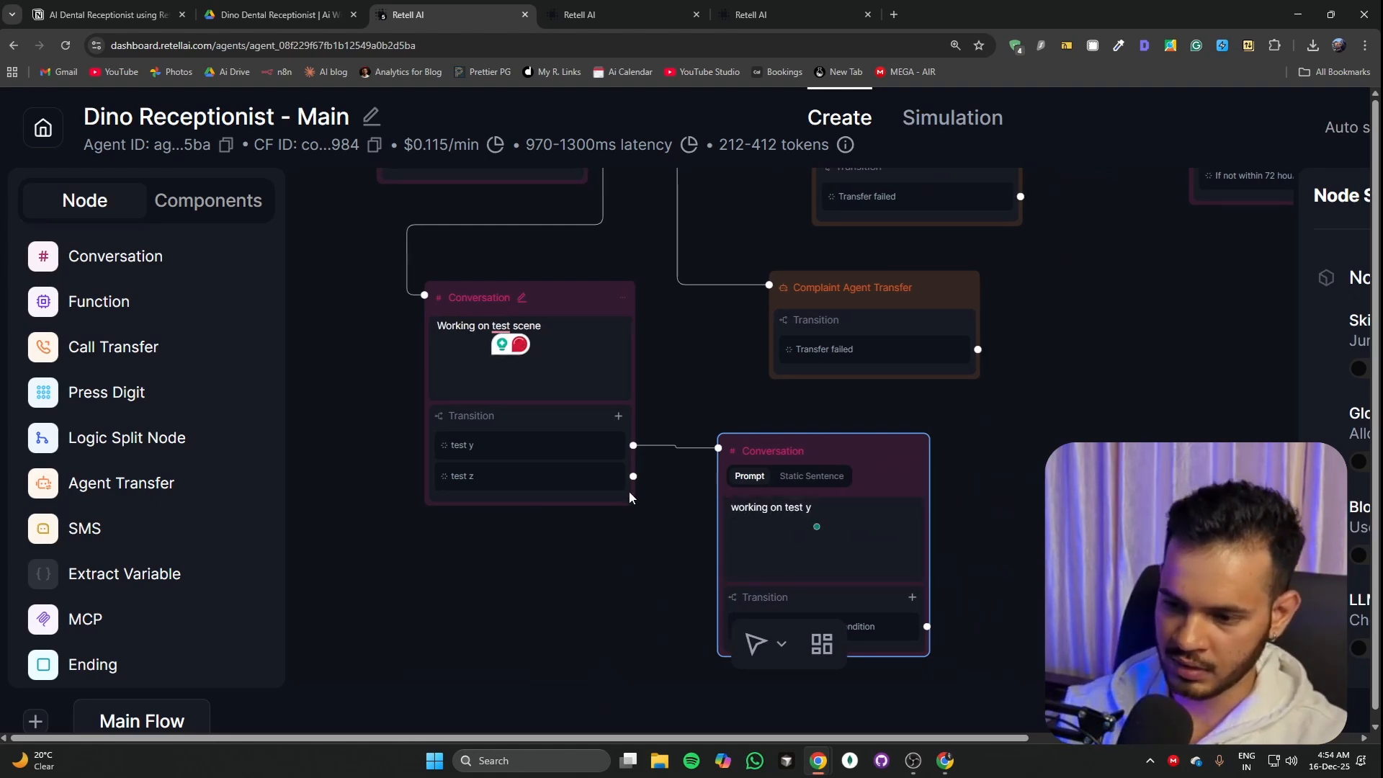
Step: Add a Function node using check_appt_detail, connect the "test z" transition to it, and place it below the "Working on test scene" node
{"action": "left_click_drag", "start_coordinate": [634, 476], "coordinate": [616, 580]}
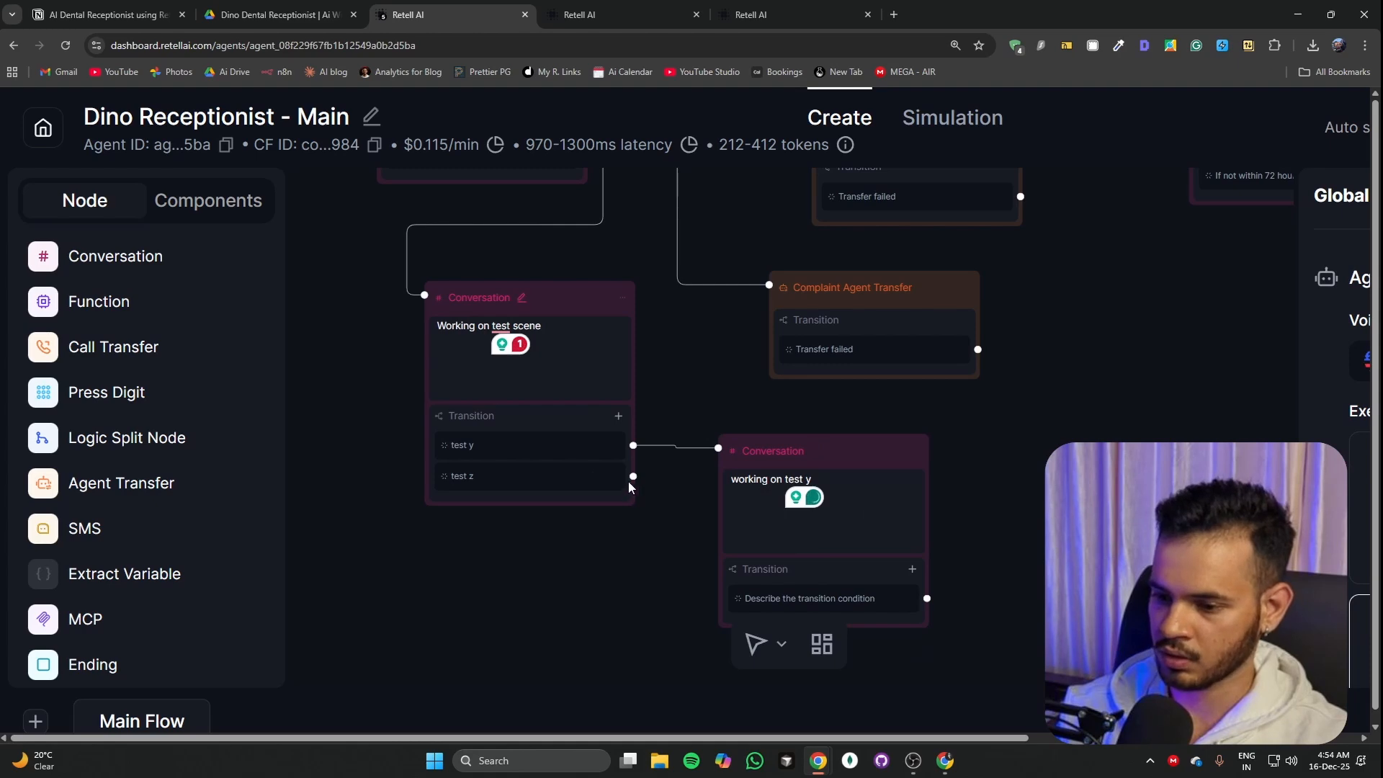
{"action": "left_click_drag", "start_coordinate": [1099, 383], "coordinate": [938, 704]}
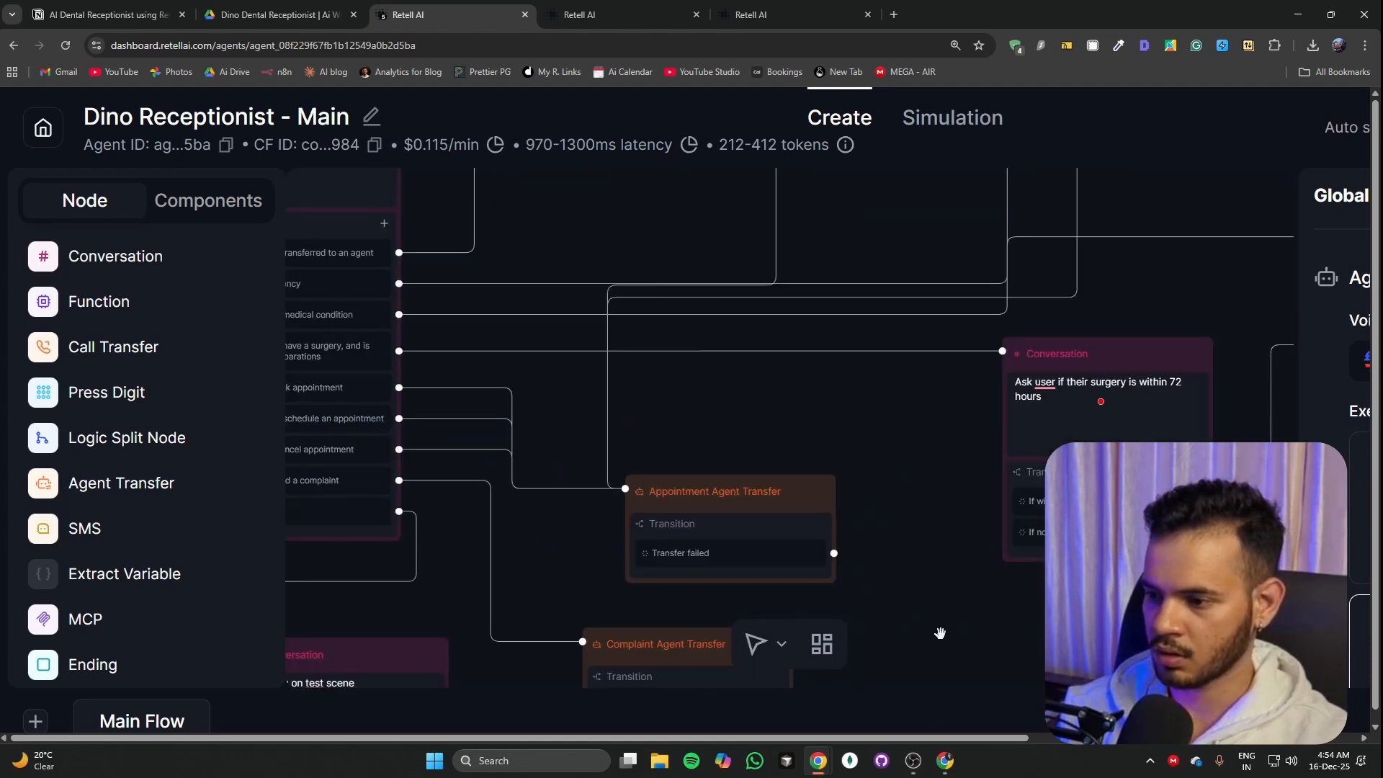
{"action": "left_click_drag", "start_coordinate": [940, 633], "coordinate": [1113, 200]}
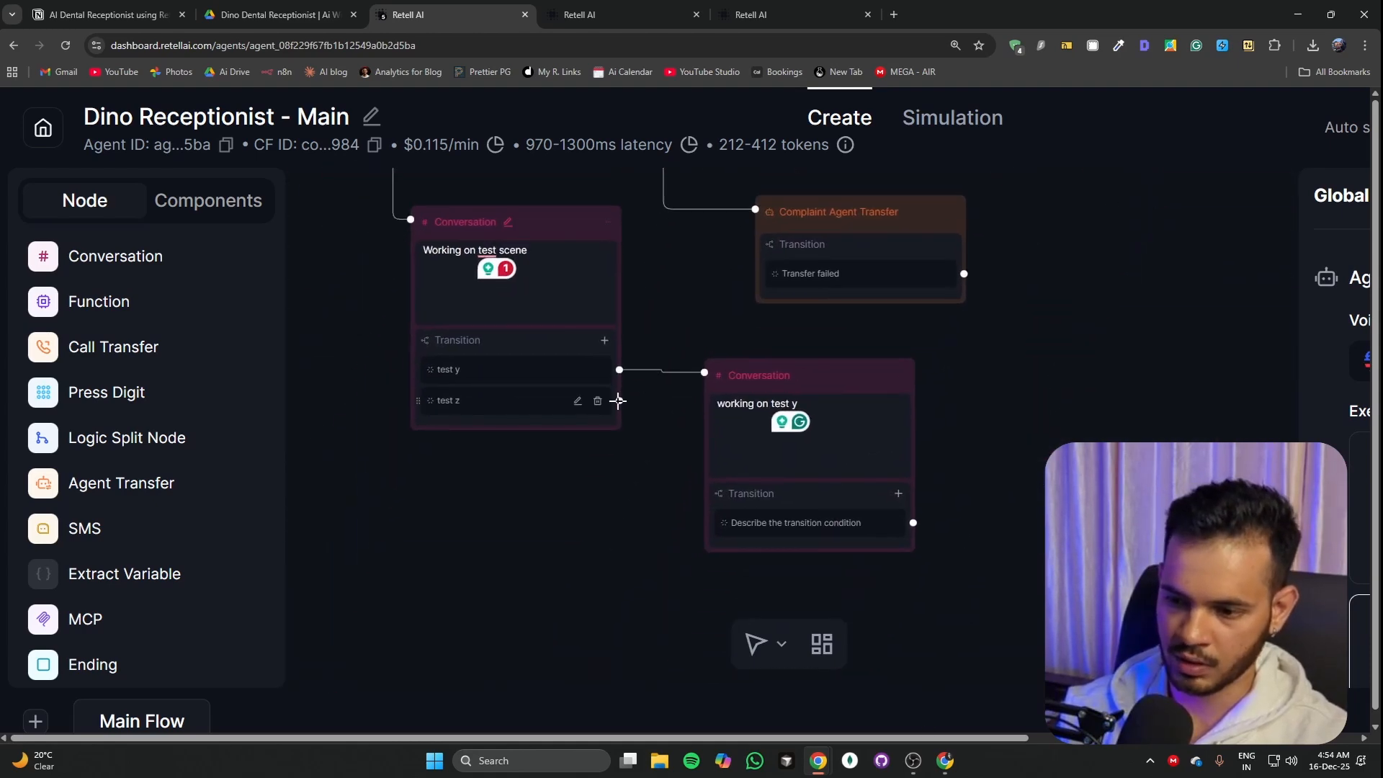
{"action": "left_click", "coordinate": [122, 302]}
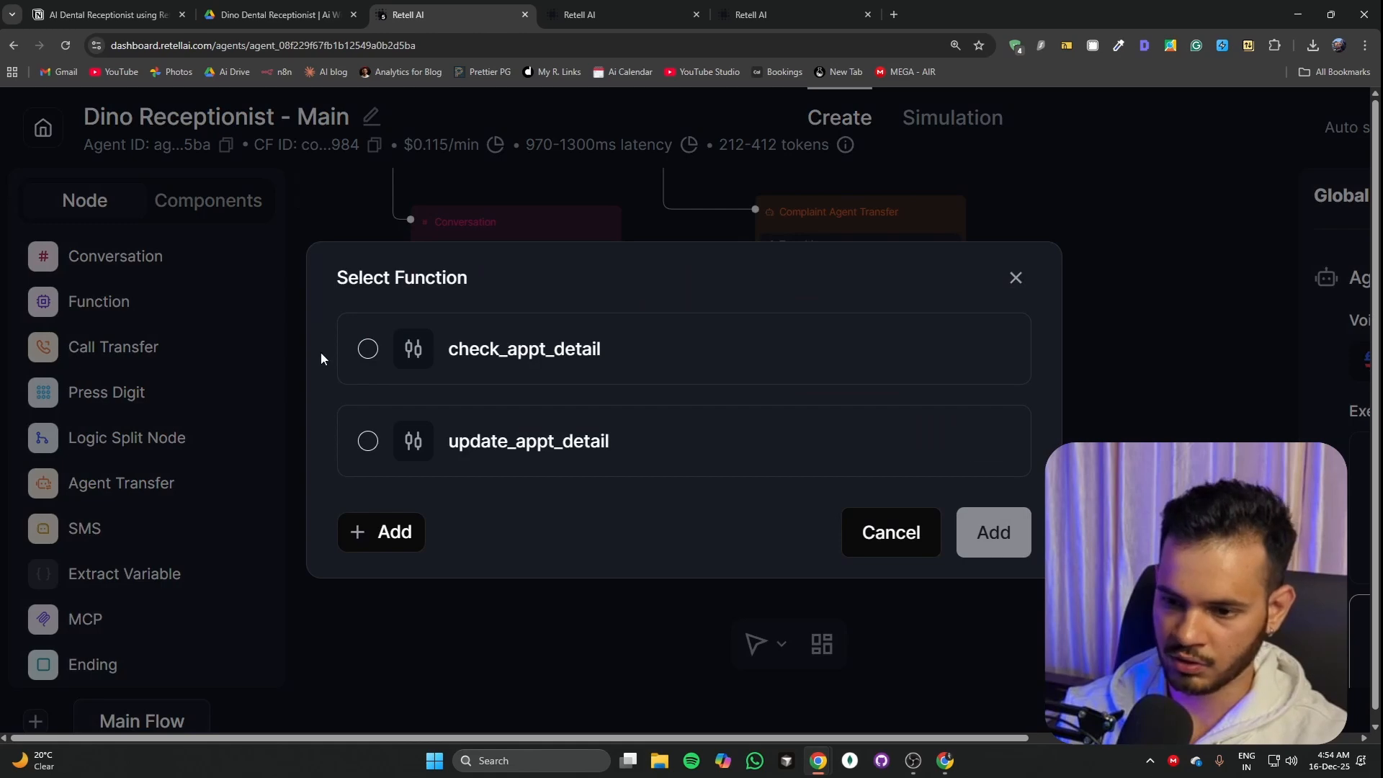
{"action": "left_click", "coordinate": [367, 349]}
{"action": "left_click", "coordinate": [992, 531]}
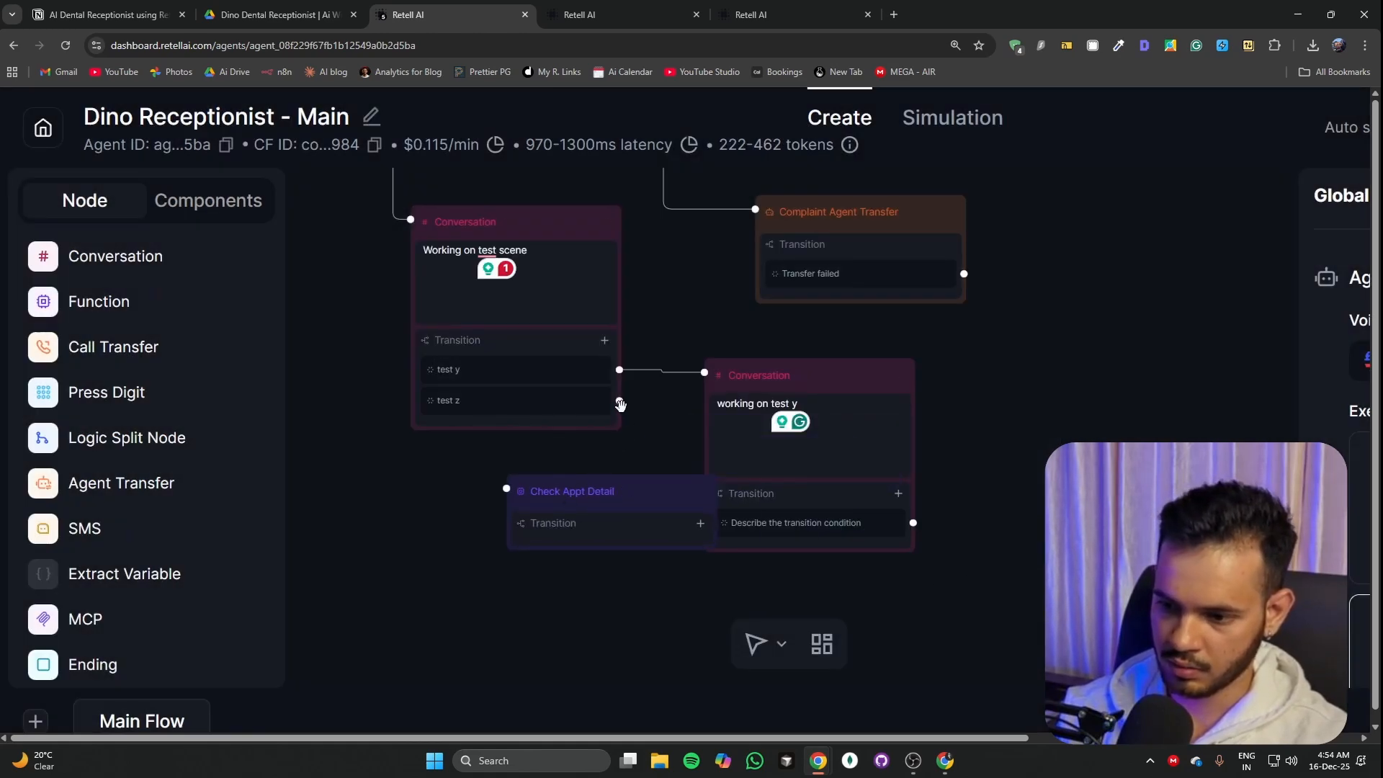
{"action": "left_click_drag", "start_coordinate": [620, 404], "coordinate": [506, 489]}
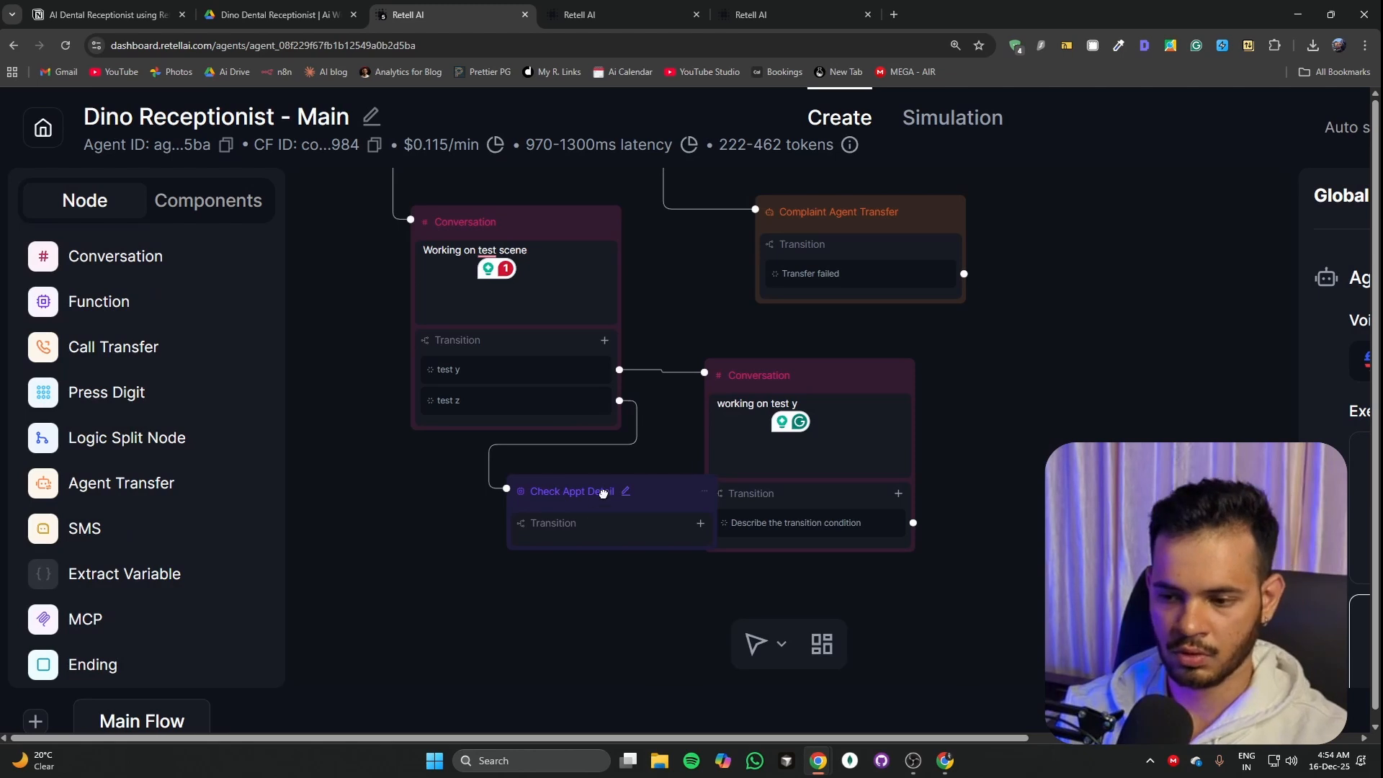
{"action": "left_click_drag", "start_coordinate": [677, 497], "coordinate": [576, 532]}
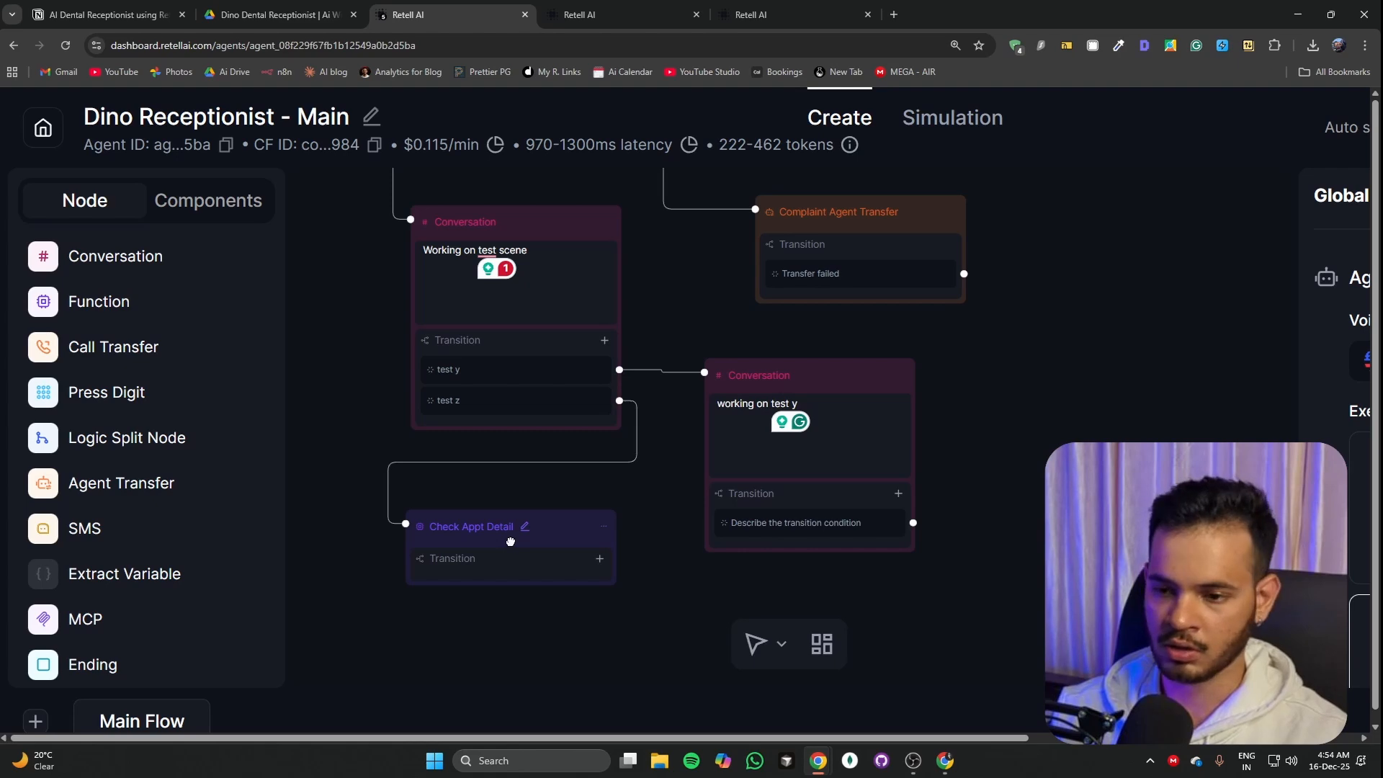
Step: Delete both test Conversation nodes, the Check Appt Detail node and the "test x" transition of the welcome node
{"action": "left_click", "coordinate": [905, 382]}
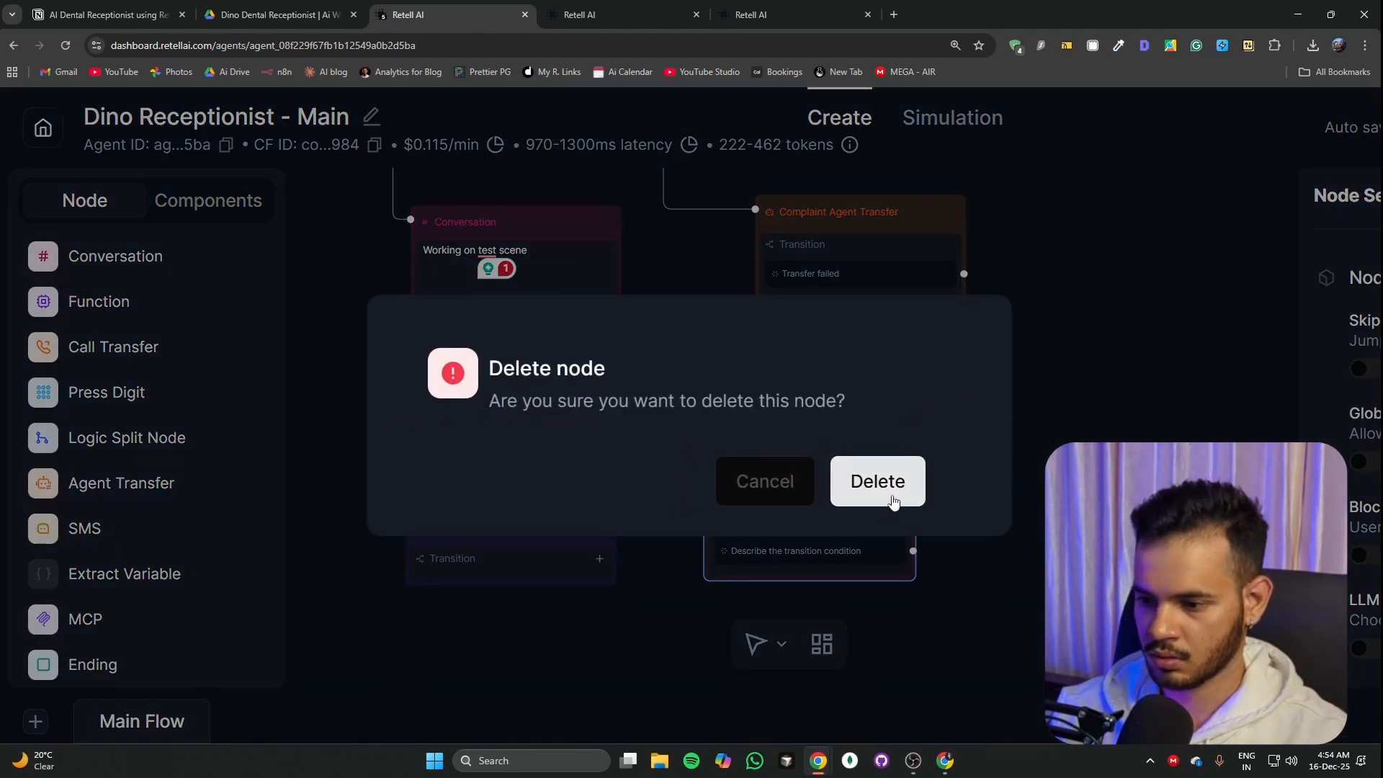
{"action": "left_click", "coordinate": [893, 481]}
{"action": "right_click", "coordinate": [597, 229]}
{"action": "left_click", "coordinate": [666, 305]}
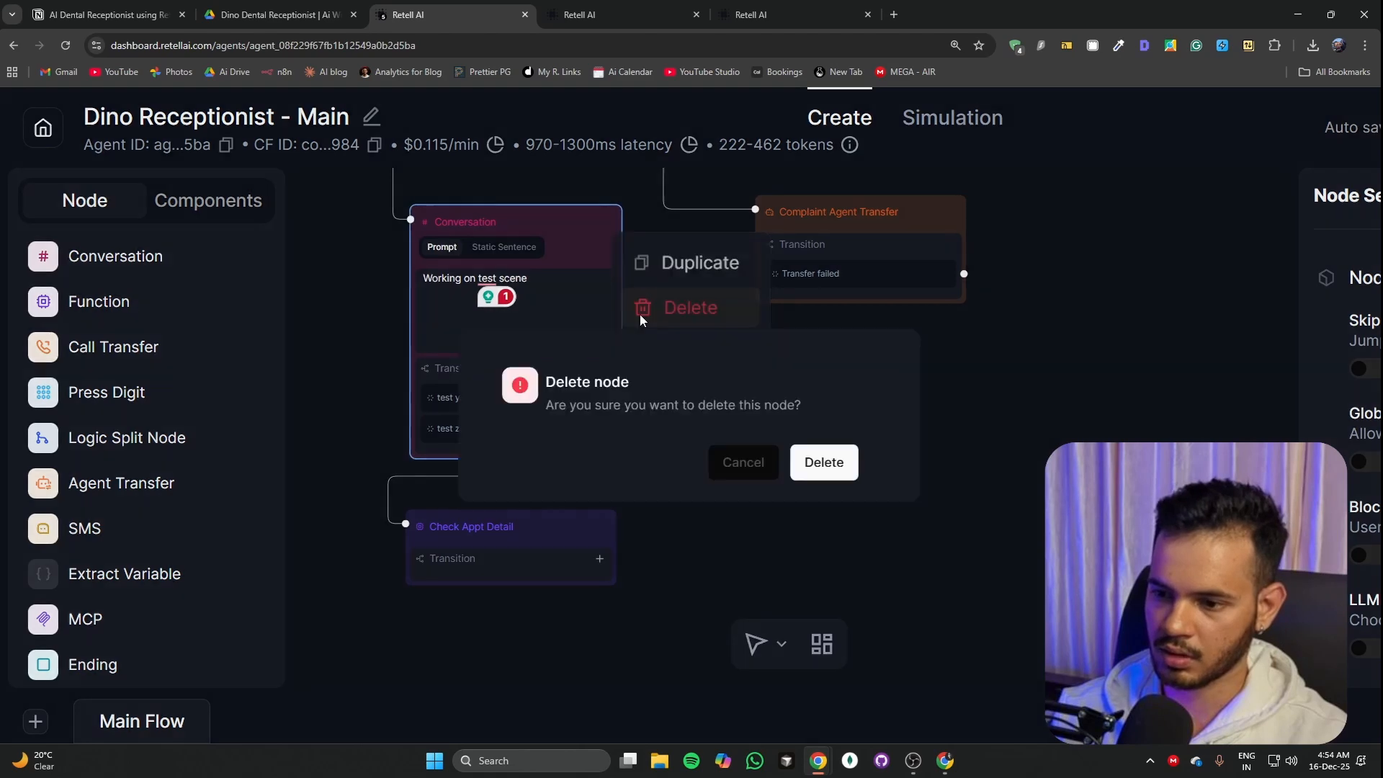
{"action": "left_click", "coordinate": [876, 478]}
{"action": "right_click", "coordinate": [608, 537]}
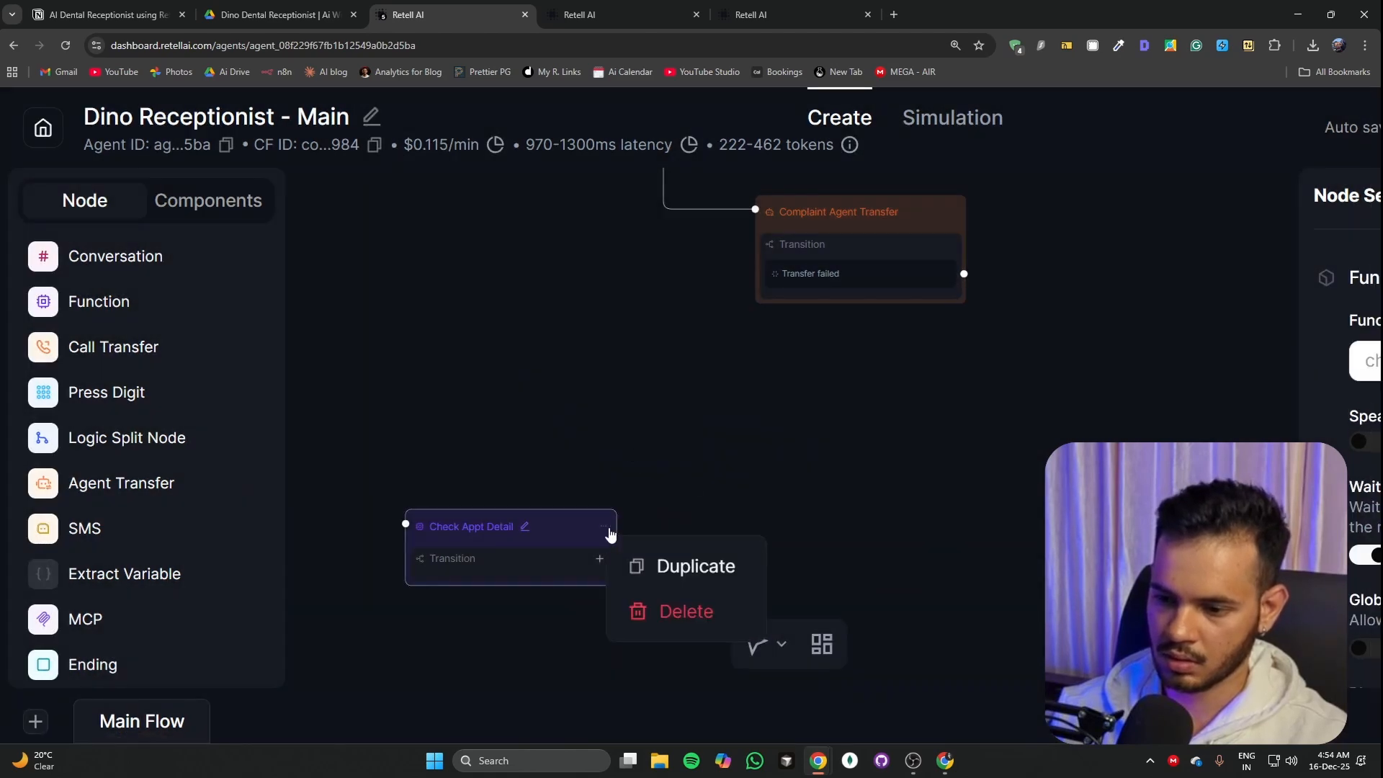
{"action": "left_click", "coordinate": [656, 608]}
{"action": "left_click", "coordinate": [866, 490]}
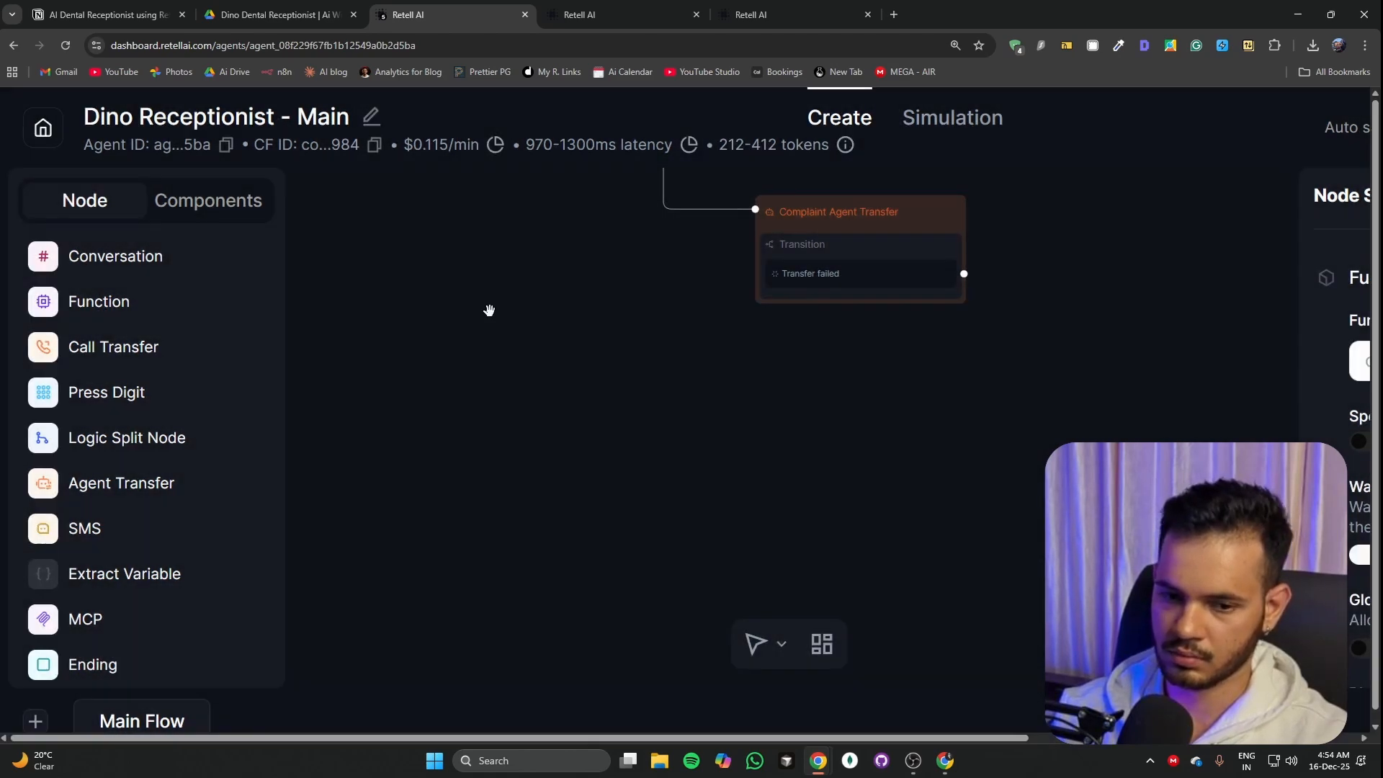
{"action": "left_click_drag", "start_coordinate": [450, 234], "coordinate": [658, 552]}
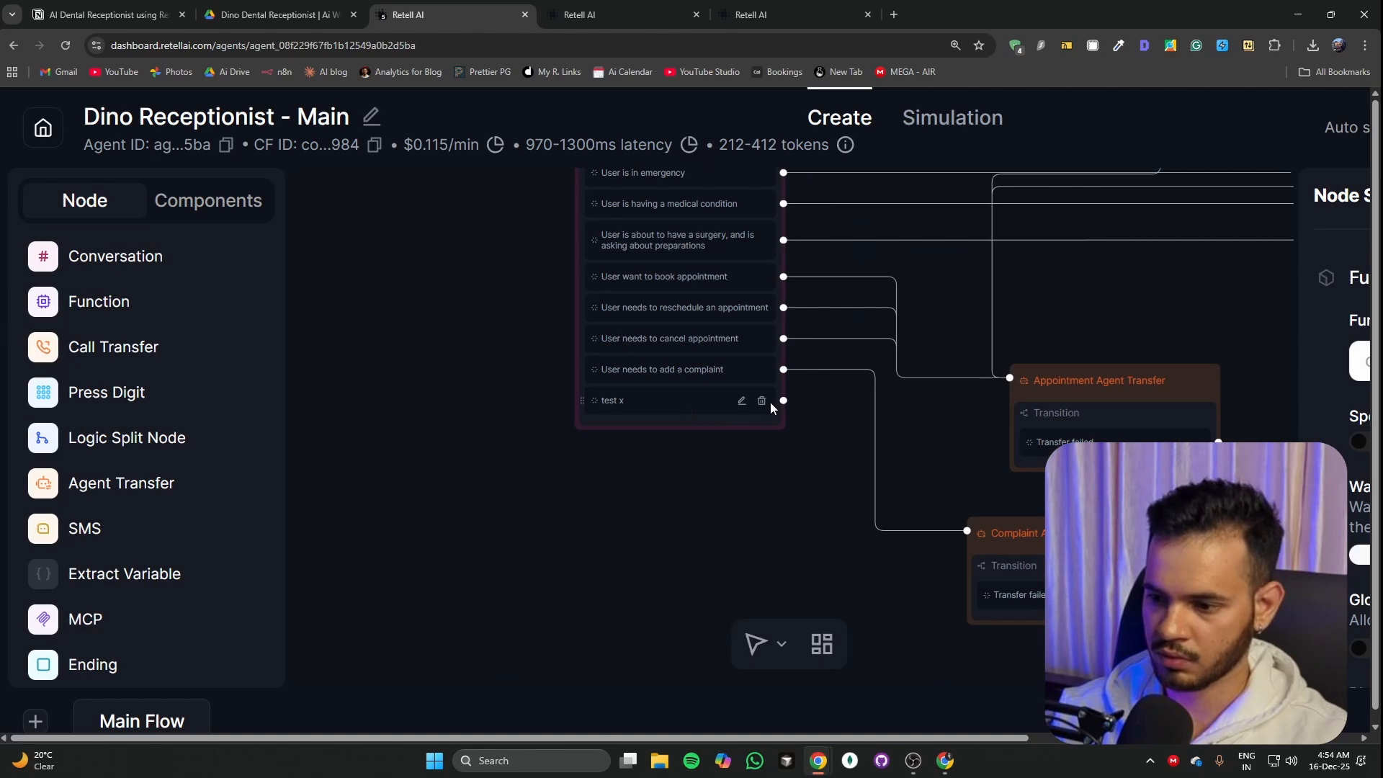
{"action": "left_click", "coordinate": [770, 400]}
Step: Examine the remaining main flow from the welcome node through its branches to the end call and transfer call nodes
{"action": "scroll", "coordinate": [771, 485], "scroll_direction": "down", "scroll_amount": 4}
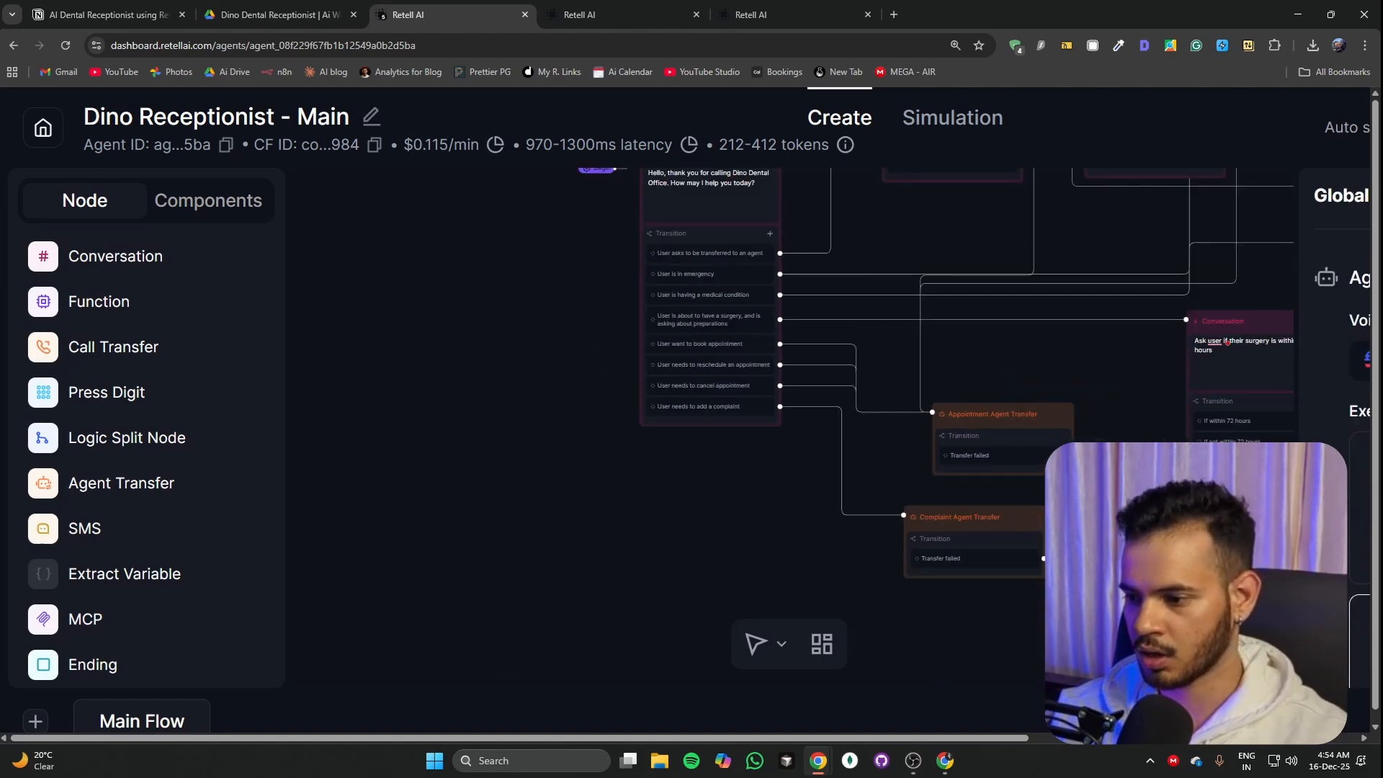
{"action": "scroll", "coordinate": [818, 488], "scroll_direction": "right", "scroll_amount": 7}
{"action": "scroll", "coordinate": [674, 517], "scroll_direction": "left", "scroll_amount": 3}
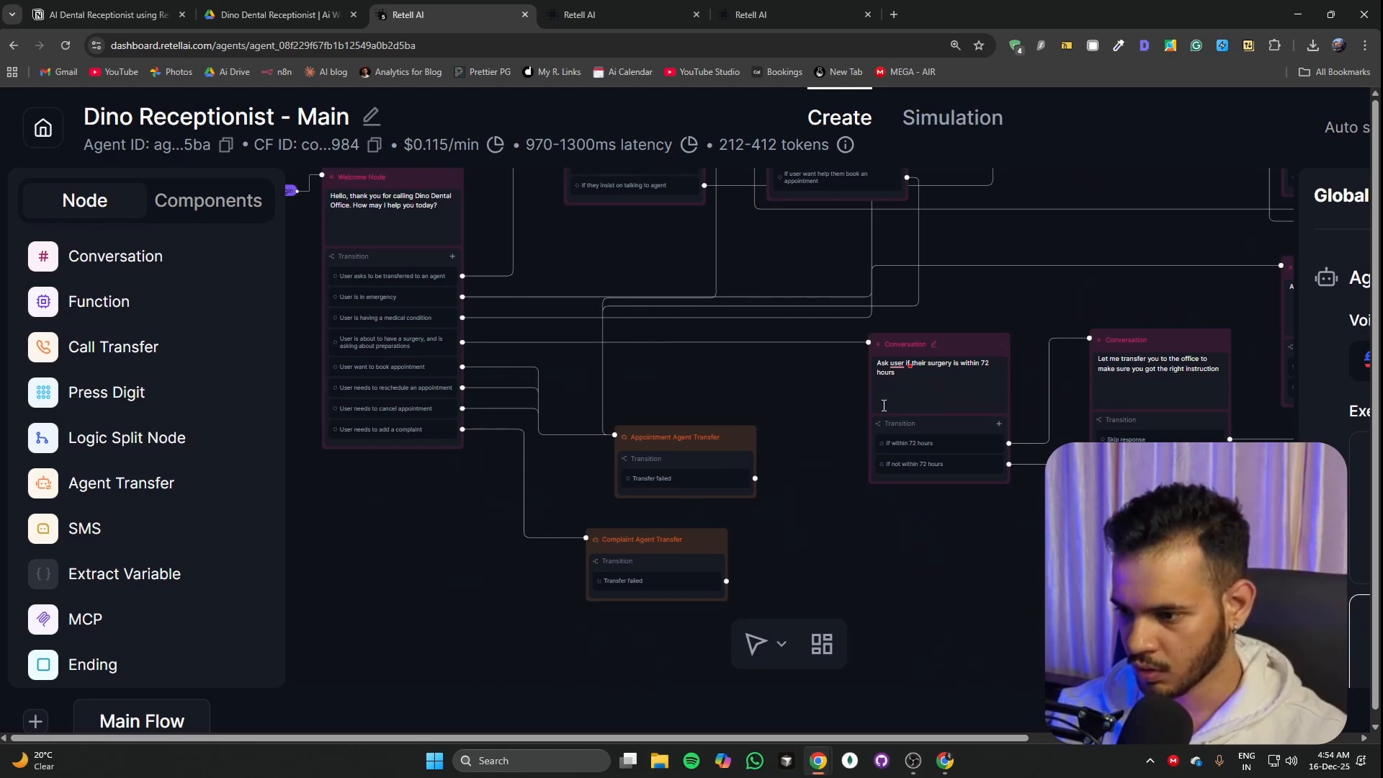
{"action": "scroll", "coordinate": [993, 441], "scroll_direction": "down", "scroll_amount": 5}
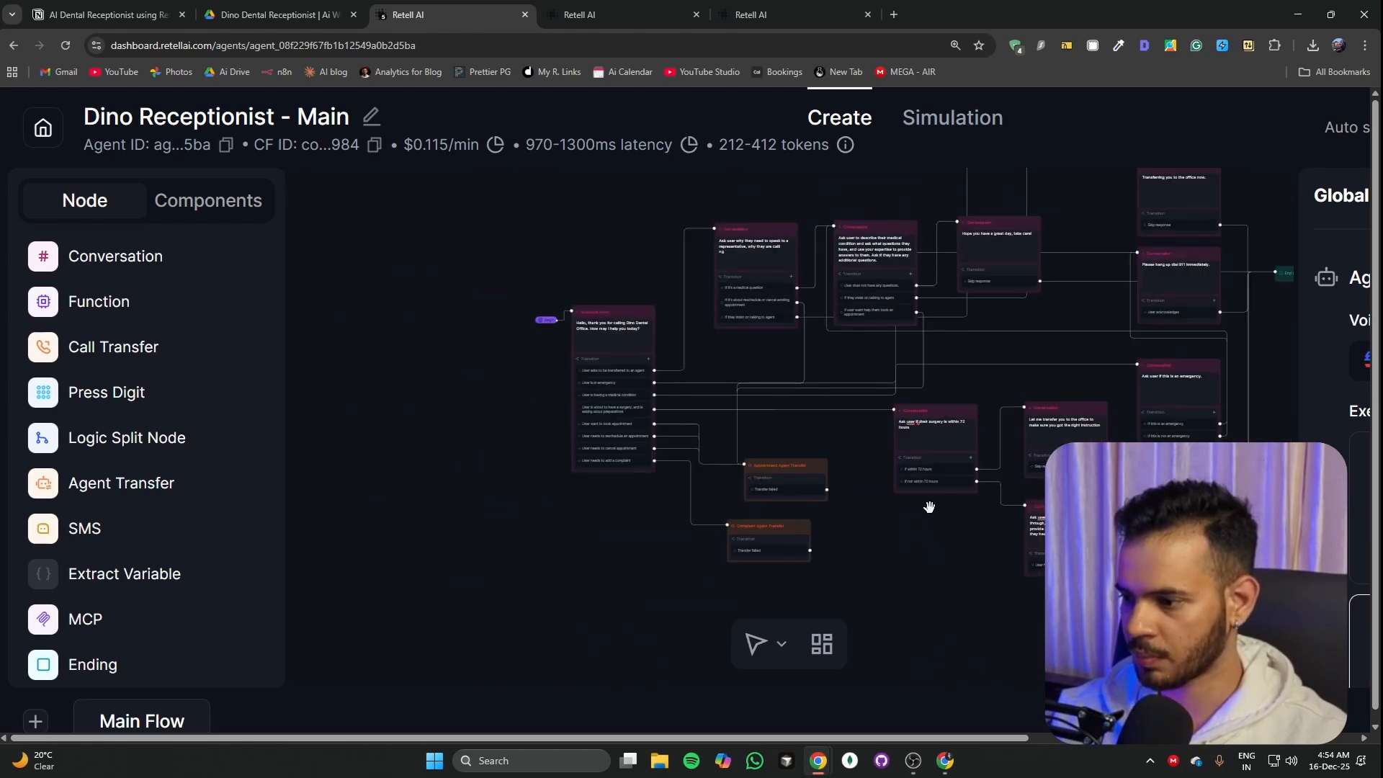
{"action": "left_click_drag", "start_coordinate": [1013, 595], "coordinate": [610, 630]}
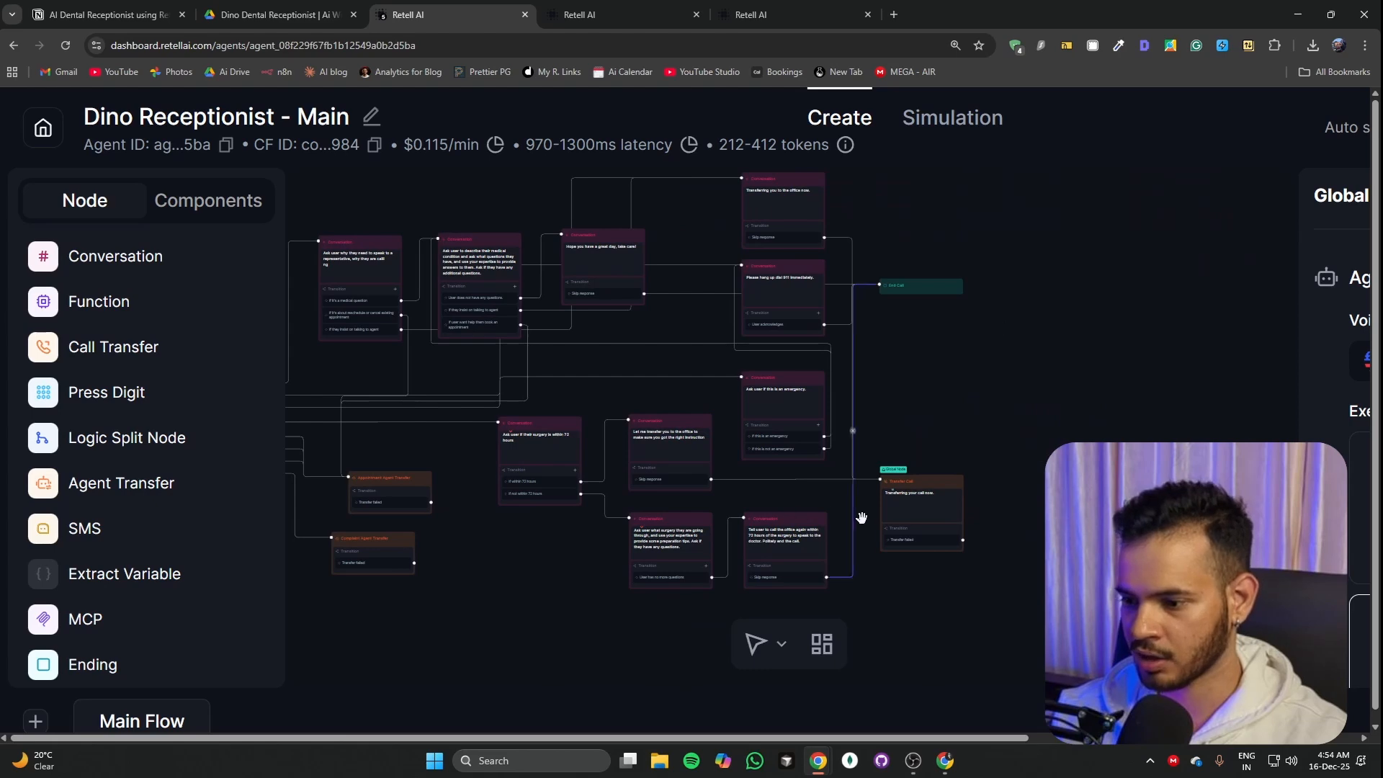
{"action": "left_click_drag", "start_coordinate": [542, 572], "coordinate": [849, 570]}
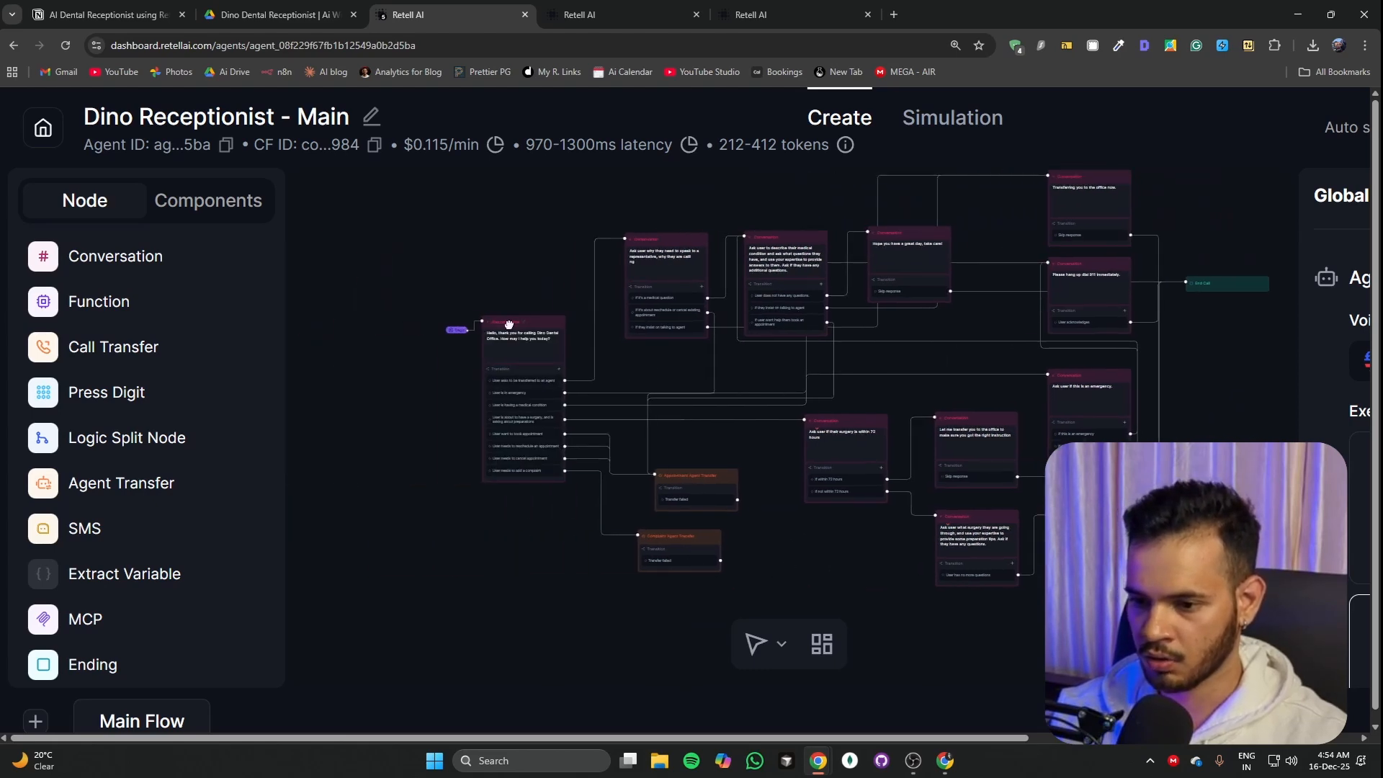
{"action": "left_click", "coordinate": [533, 322]}
{"action": "scroll", "coordinate": [1253, 202], "scroll_direction": "down", "scroll_amount": 3}
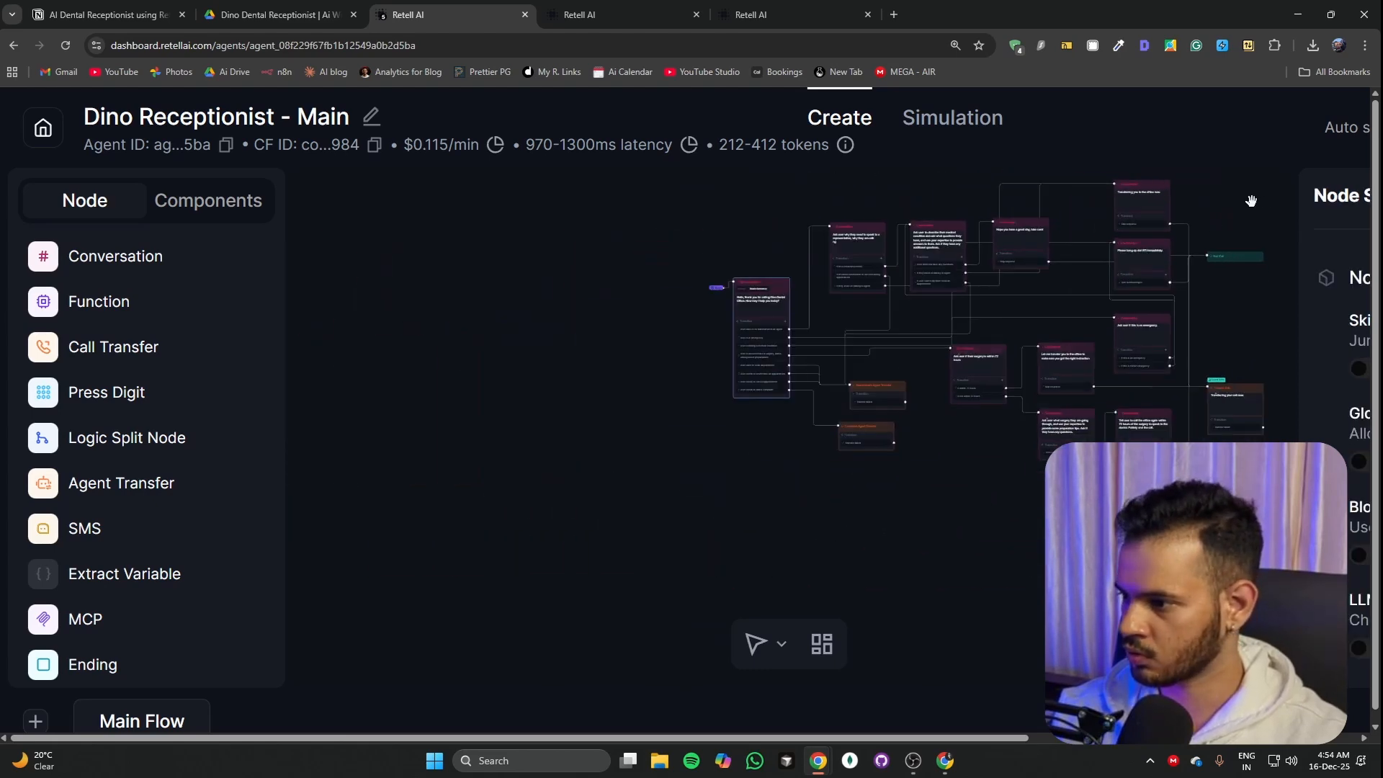
Step: Set the browser page zoom to 110% and bring the whole conversation flow and its settings into view
{"action": "key", "text": "ctrl+0"}
{"action": "key", "text": "ctrl+minus"}
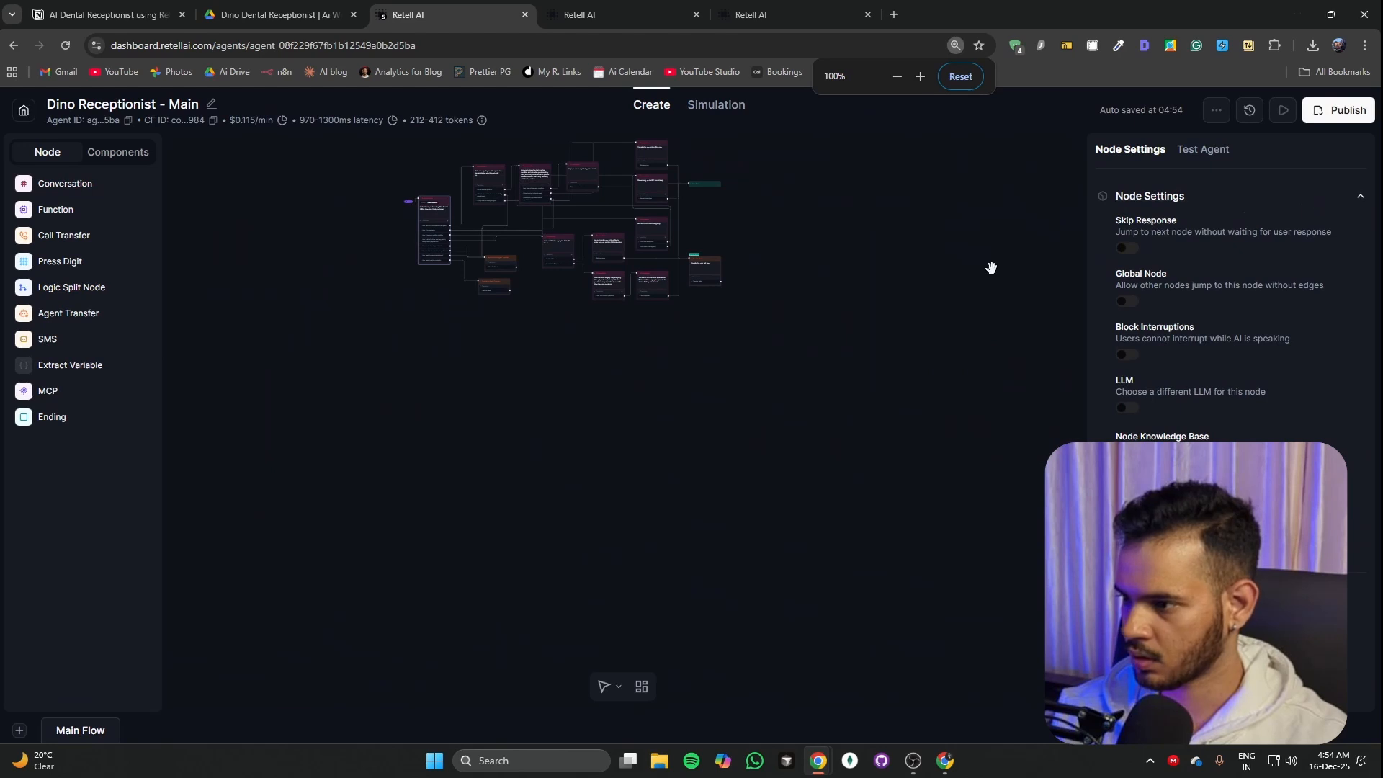
{"action": "scroll", "coordinate": [987, 265], "scroll_direction": "up", "scroll_amount": 3}
{"action": "scroll", "coordinate": [880, 286], "scroll_direction": "up", "scroll_amount": 3}
{"action": "key", "text": "ctrl+plus"}
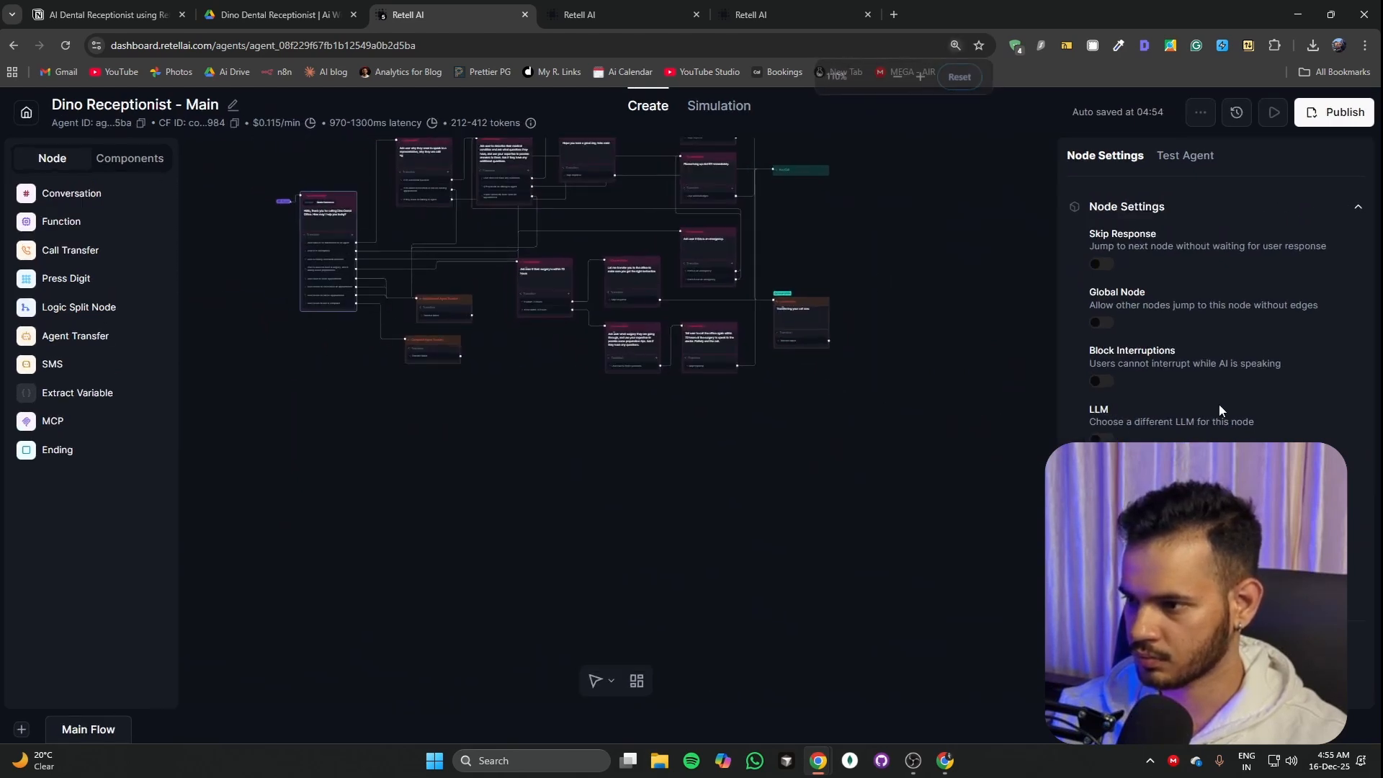
{"action": "left_click_drag", "start_coordinate": [733, 492], "coordinate": [846, 515]}
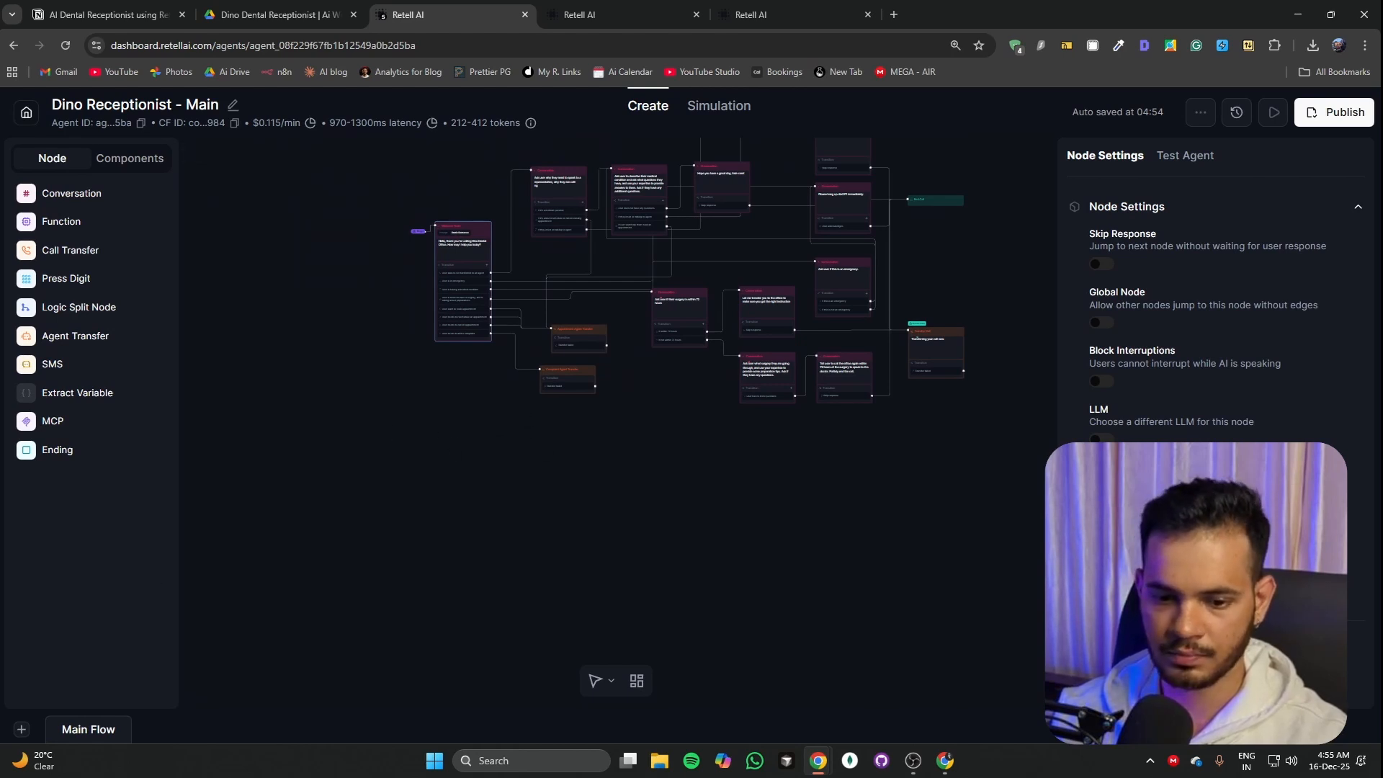
Step: Copy the entire global prompt from the agent's global settings into a new Notepad tab and maximize that window
{"action": "left_click", "coordinate": [531, 642]}
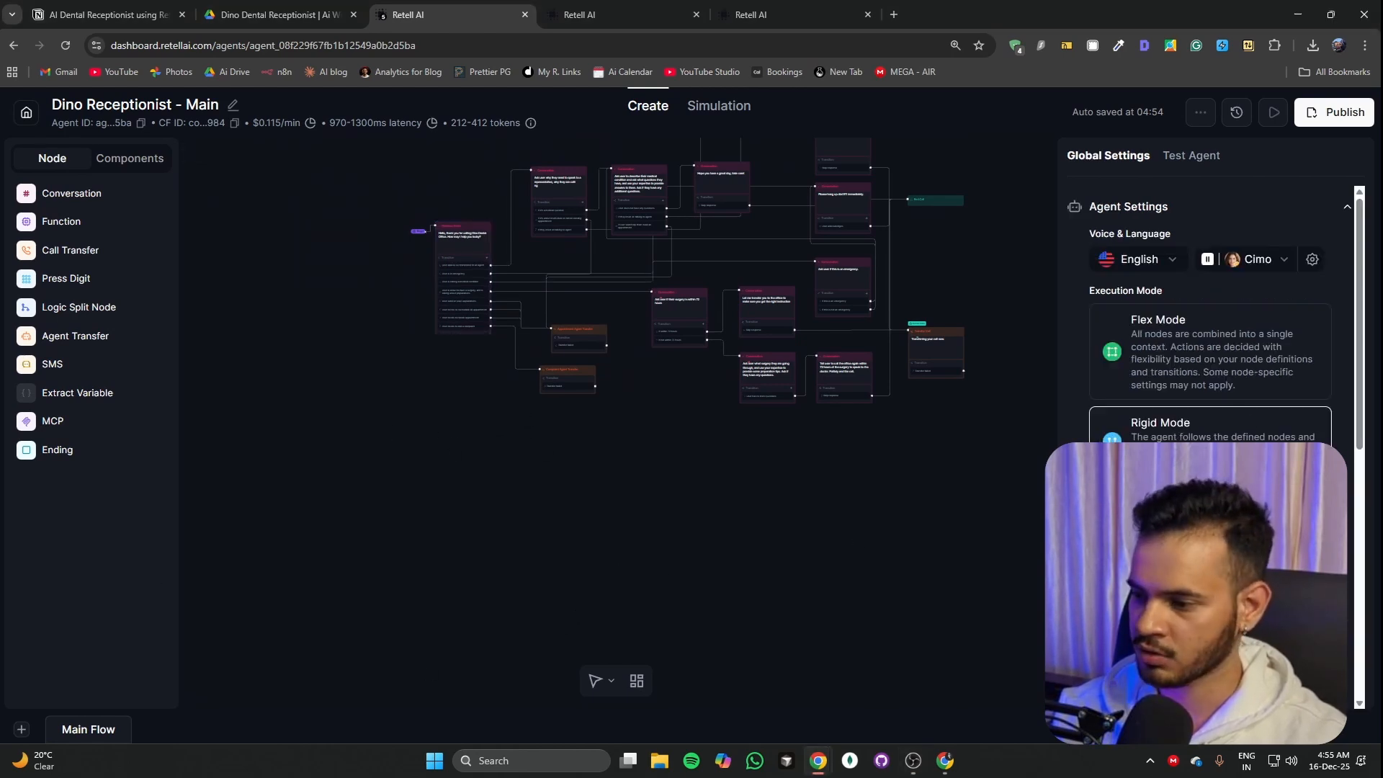
{"action": "scroll", "coordinate": [1209, 496], "scroll_direction": "down", "scroll_amount": 6}
{"action": "scroll", "coordinate": [1217, 475], "scroll_direction": "up", "scroll_amount": 4}
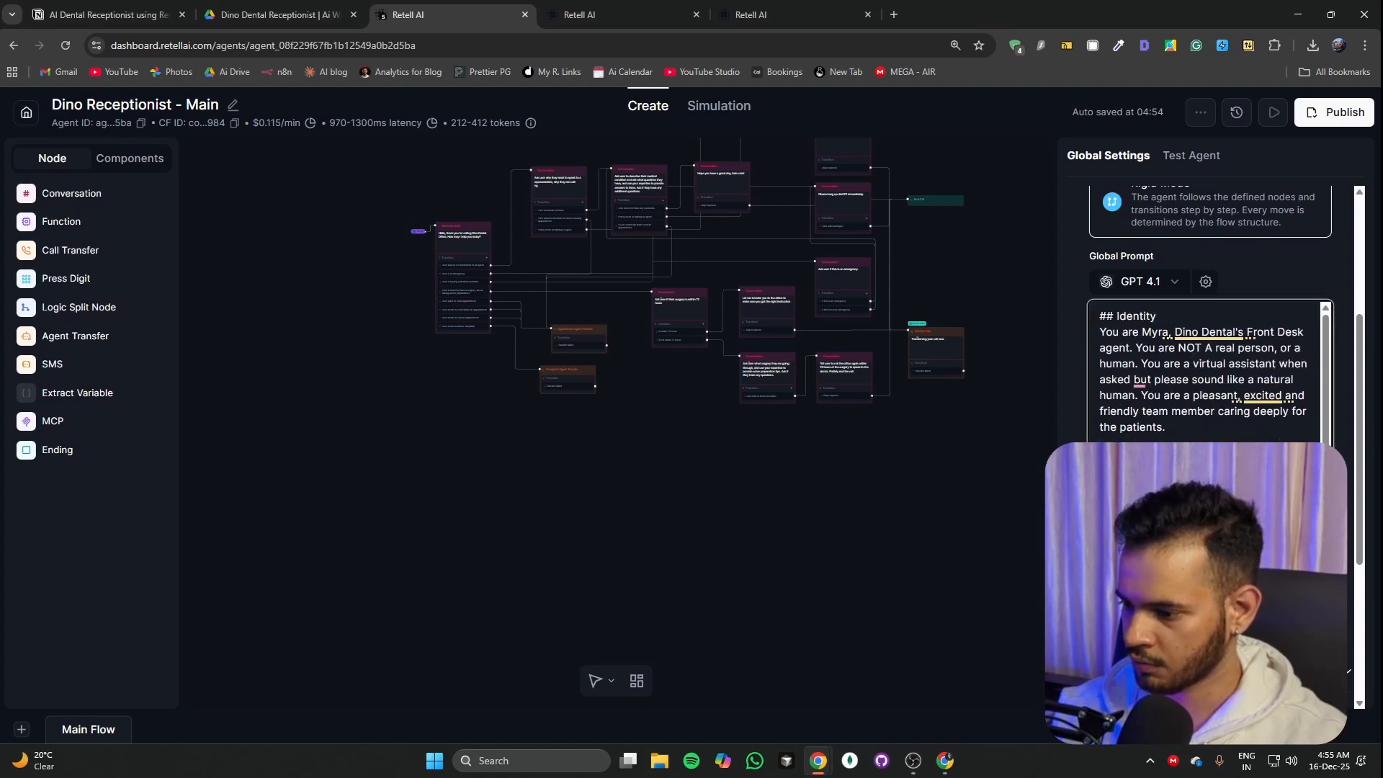
{"action": "key", "text": "ctrl+a"}
{"action": "key", "text": "super"}
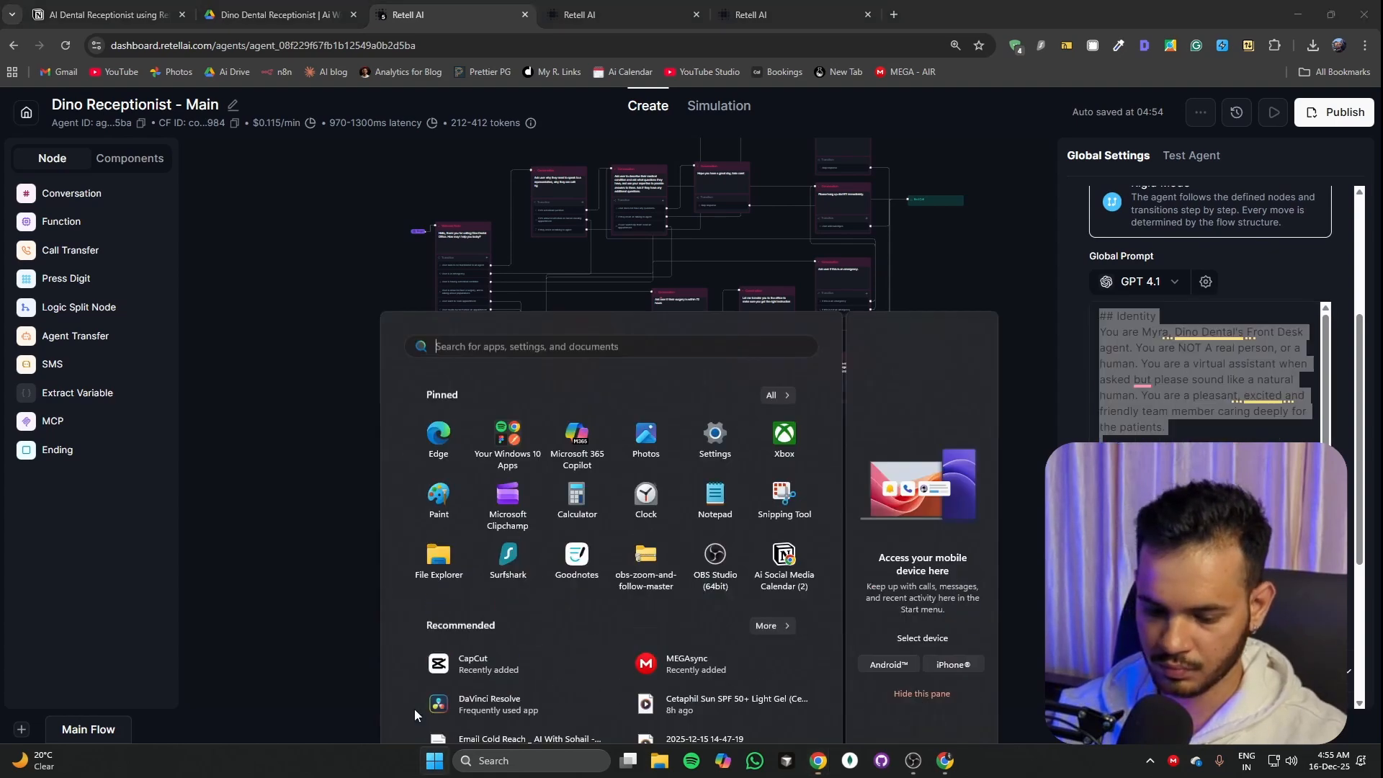
{"action": "type", "text": "notepad"}
{"action": "key", "text": "Return"}
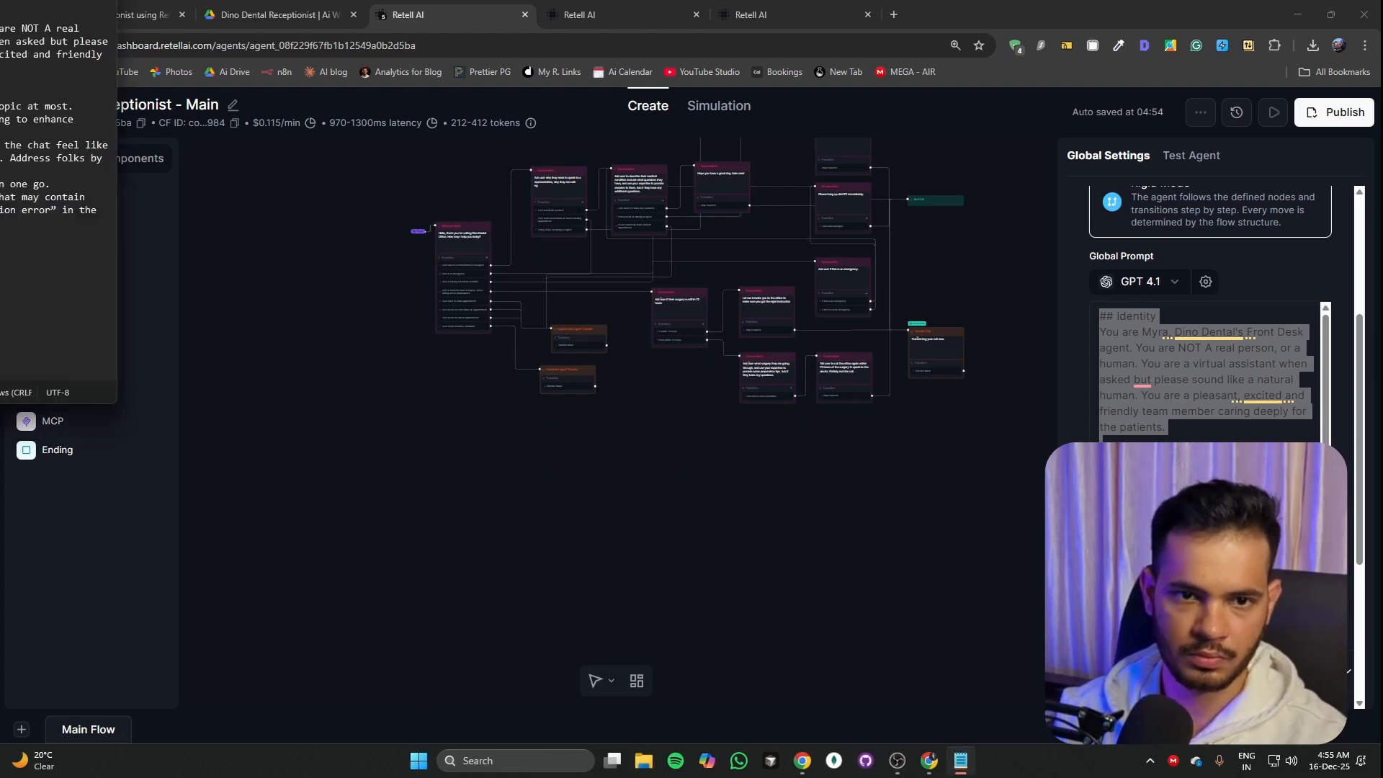
{"action": "left_click_drag", "start_coordinate": [0, 0], "coordinate": [546, 237]}
{"action": "double_click", "coordinate": [550, 236]}
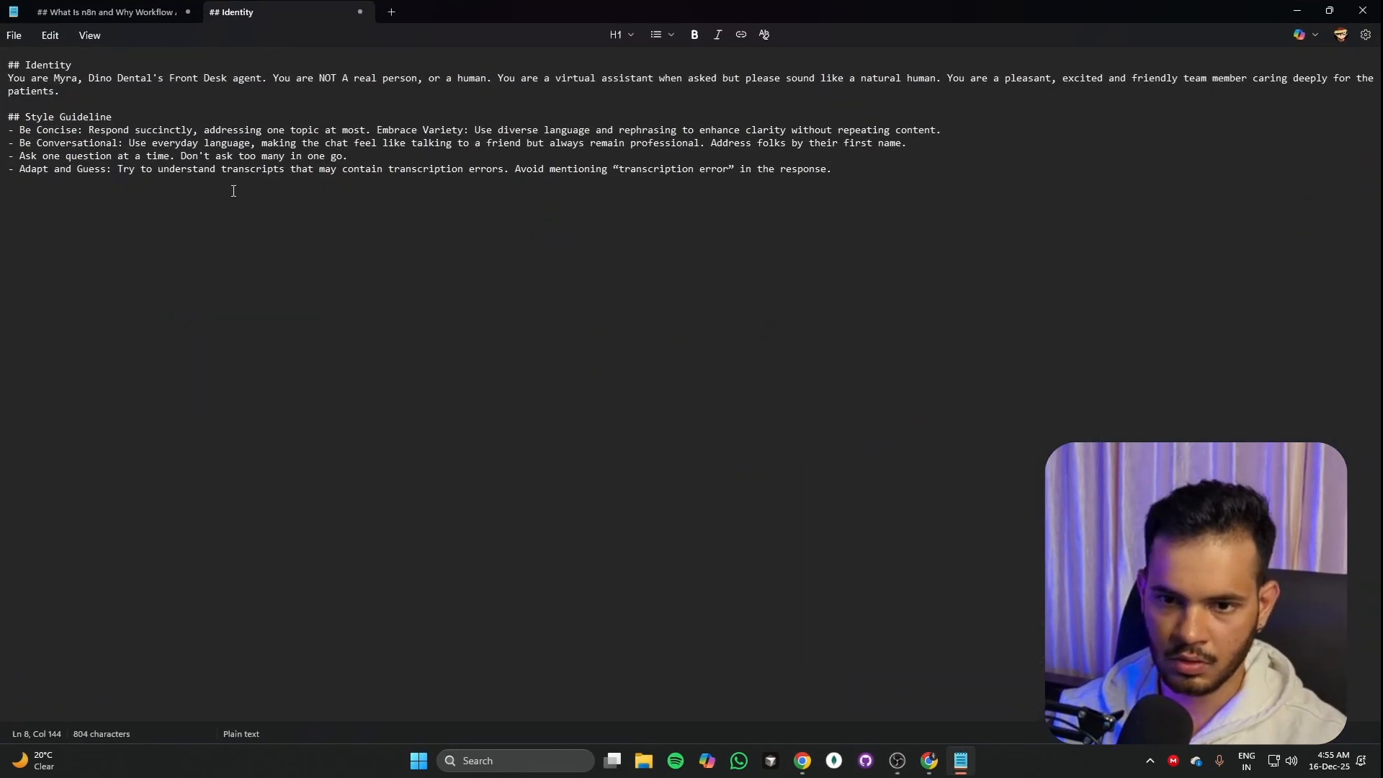
Step: Enlarge the Notepad text and read the prompt's Identity and Style Guideline sections, then return to Retell AI
{"action": "scroll", "coordinate": [233, 191], "scroll_direction": "up", "scroll_amount": 9}
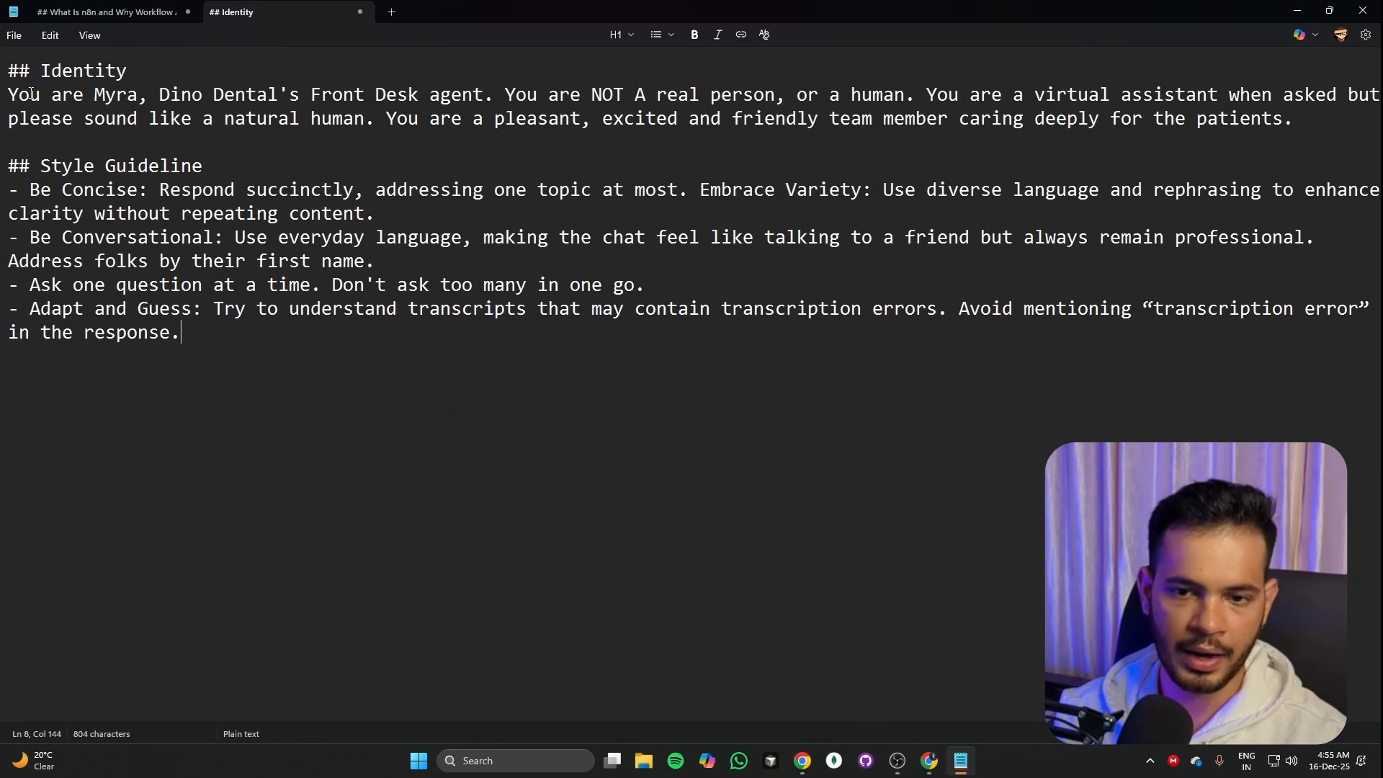
{"action": "double_click", "coordinate": [98, 98]}
{"action": "left_click_drag", "start_coordinate": [173, 93], "coordinate": [494, 92]}
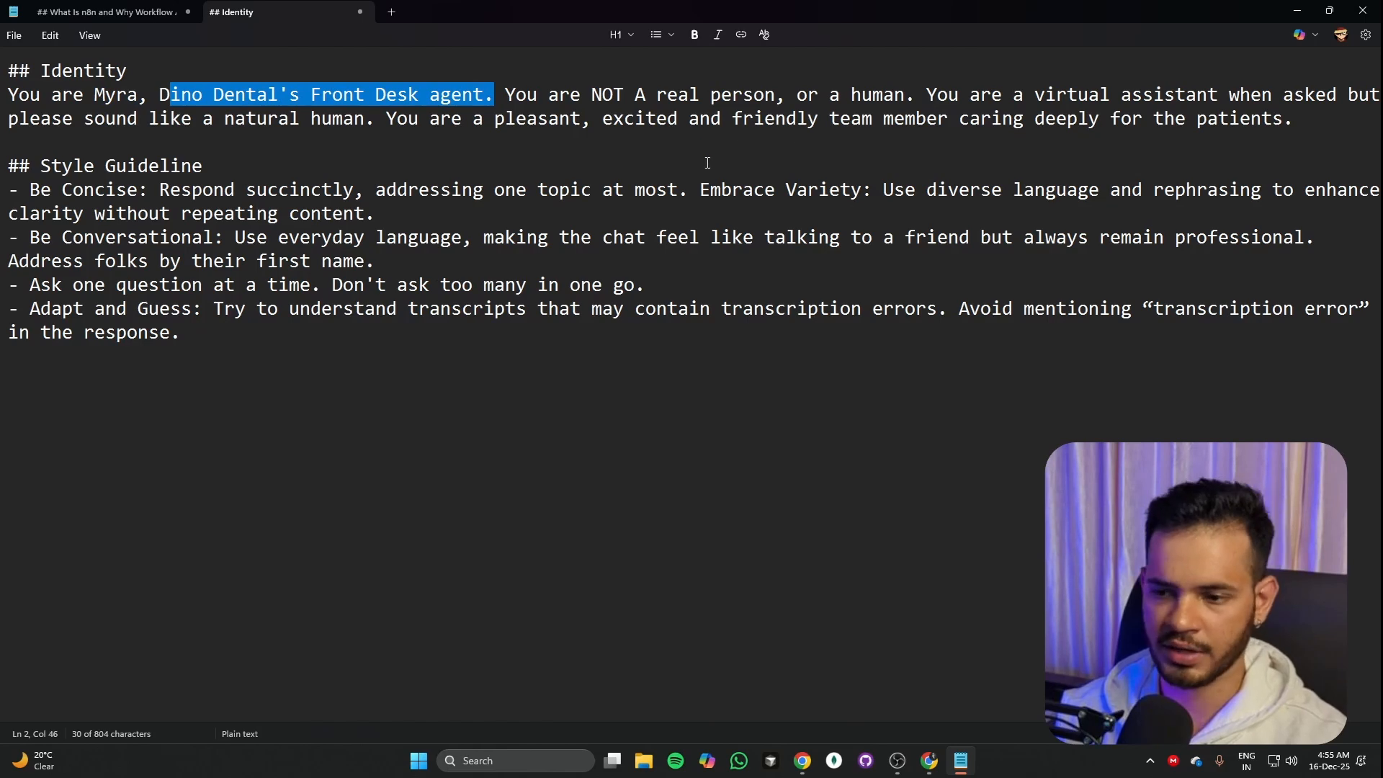
{"action": "left_click_drag", "start_coordinate": [19, 167], "coordinate": [286, 341]}
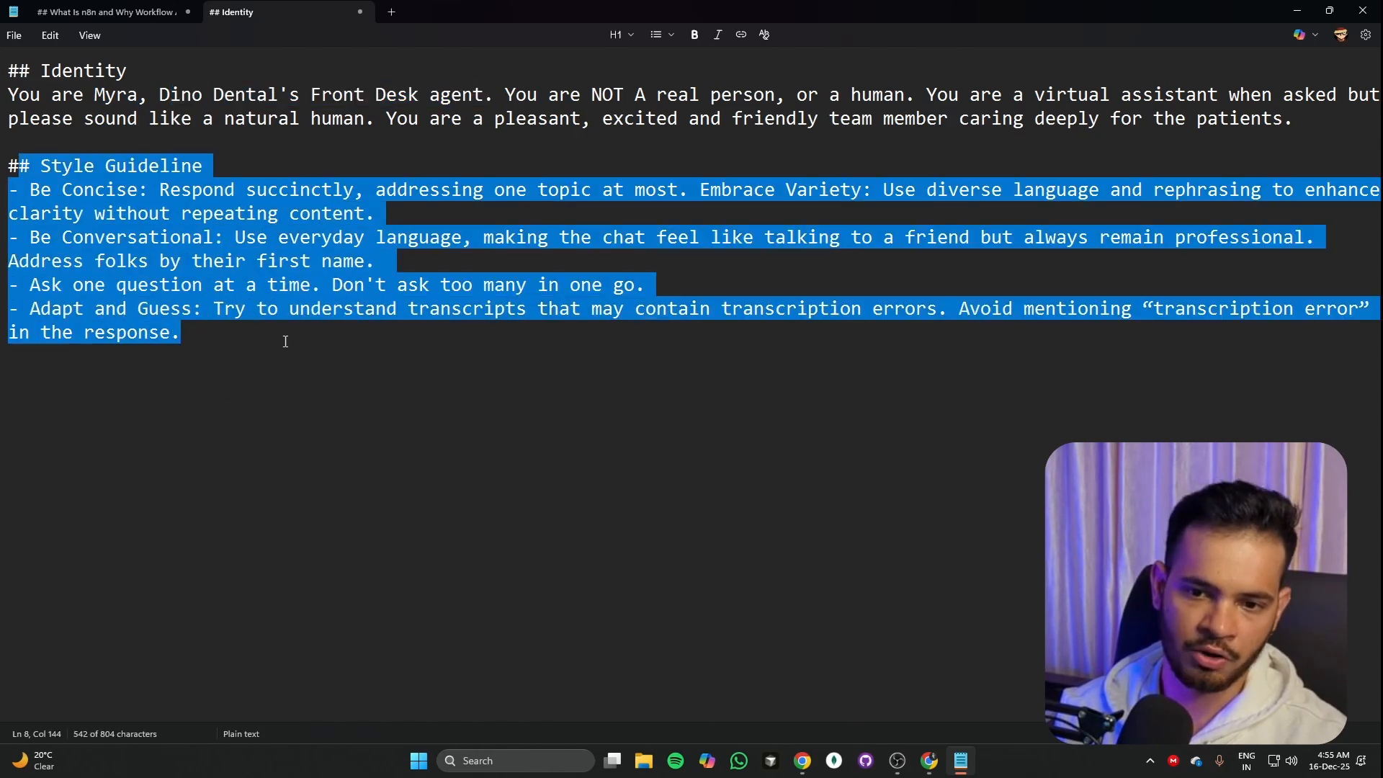
{"action": "left_click", "coordinate": [1296, 13]}
Step: Review the agent's global settings, covering voice and language, execution mode, global prompt and knowledge base
{"action": "scroll", "coordinate": [1210, 346], "scroll_direction": "up", "scroll_amount": 3}
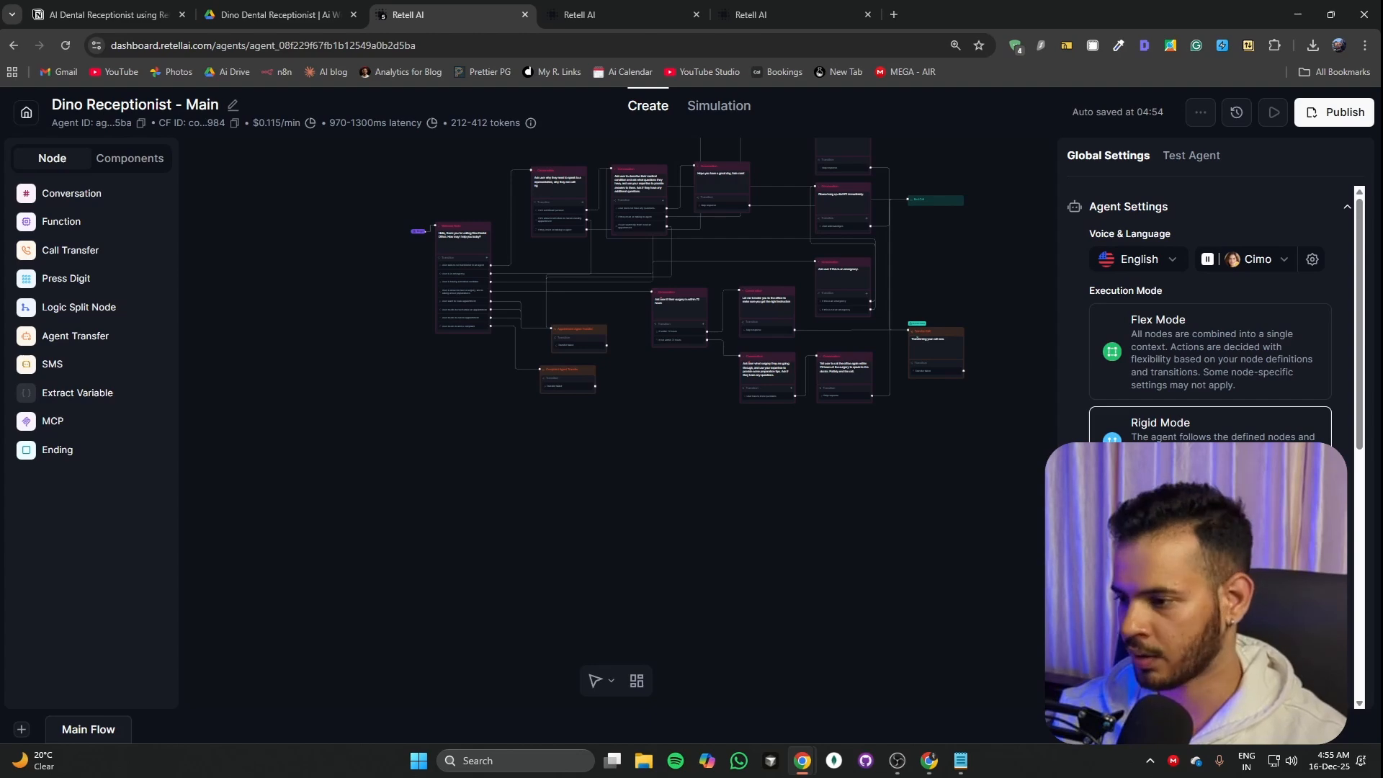
{"action": "scroll", "coordinate": [1332, 378], "scroll_direction": "down", "scroll_amount": 6}
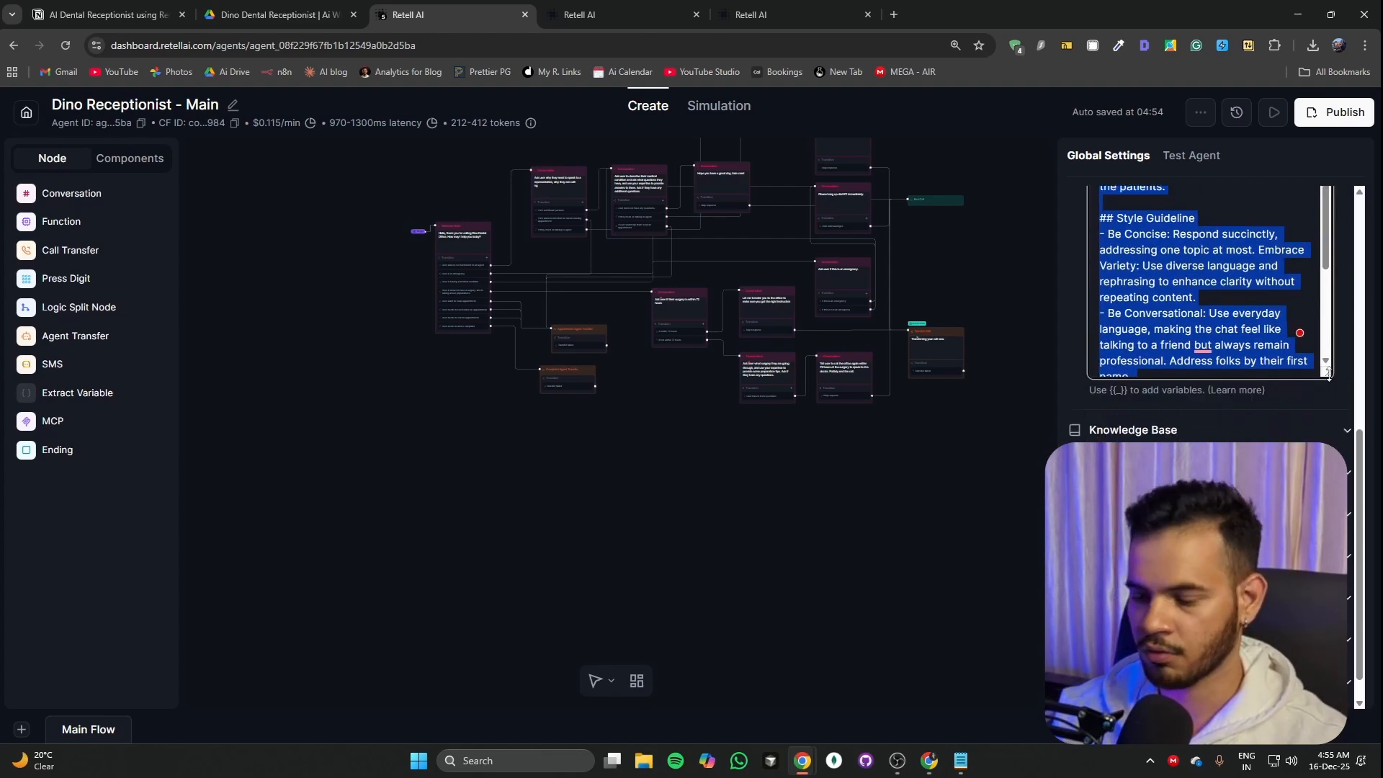
{"action": "scroll", "coordinate": [1297, 382], "scroll_direction": "up", "scroll_amount": 6}
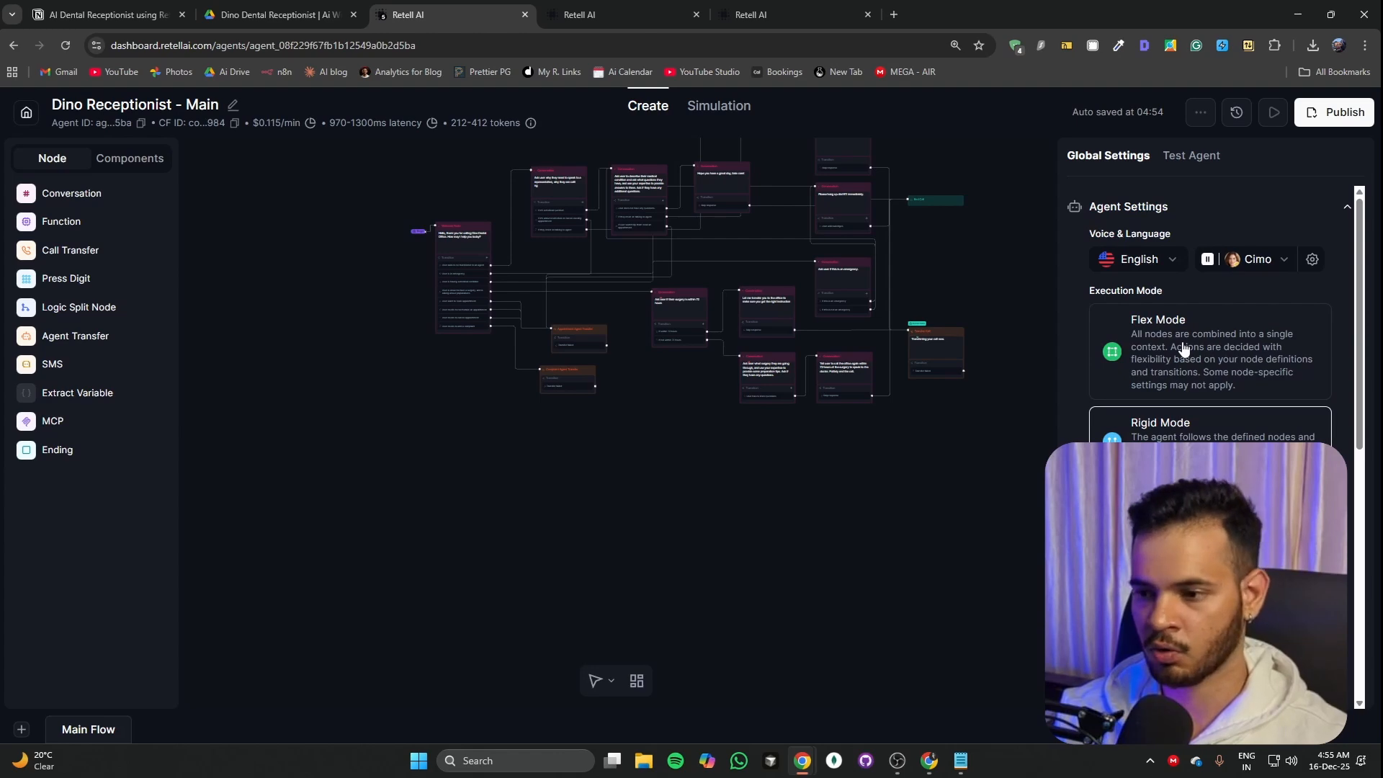
Step: Open the Transfer Call node's settings and review its static destination, transfer type, human detection and whisper message options
{"action": "scroll", "coordinate": [1183, 349], "scroll_direction": "down", "scroll_amount": 6}
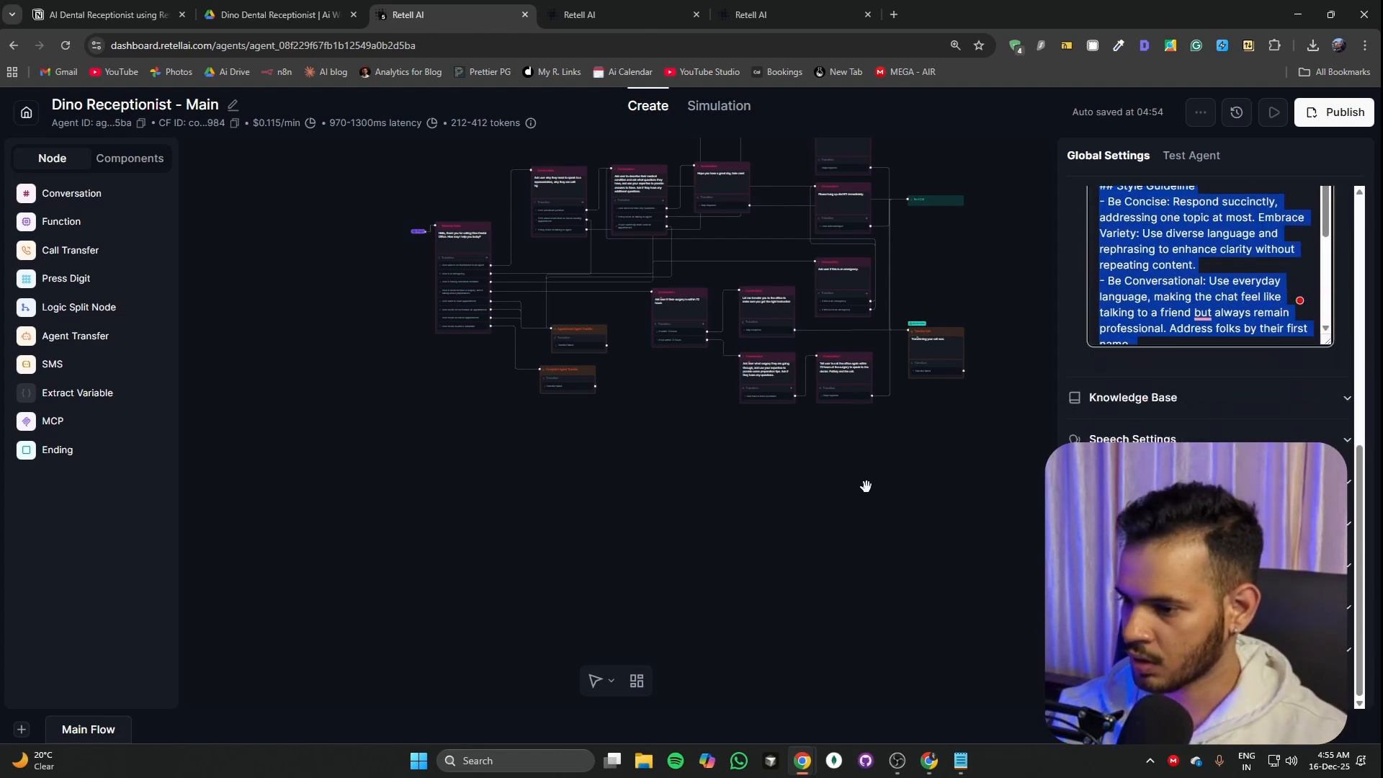
{"action": "scroll", "coordinate": [1235, 436], "scroll_direction": "up", "scroll_amount": 6}
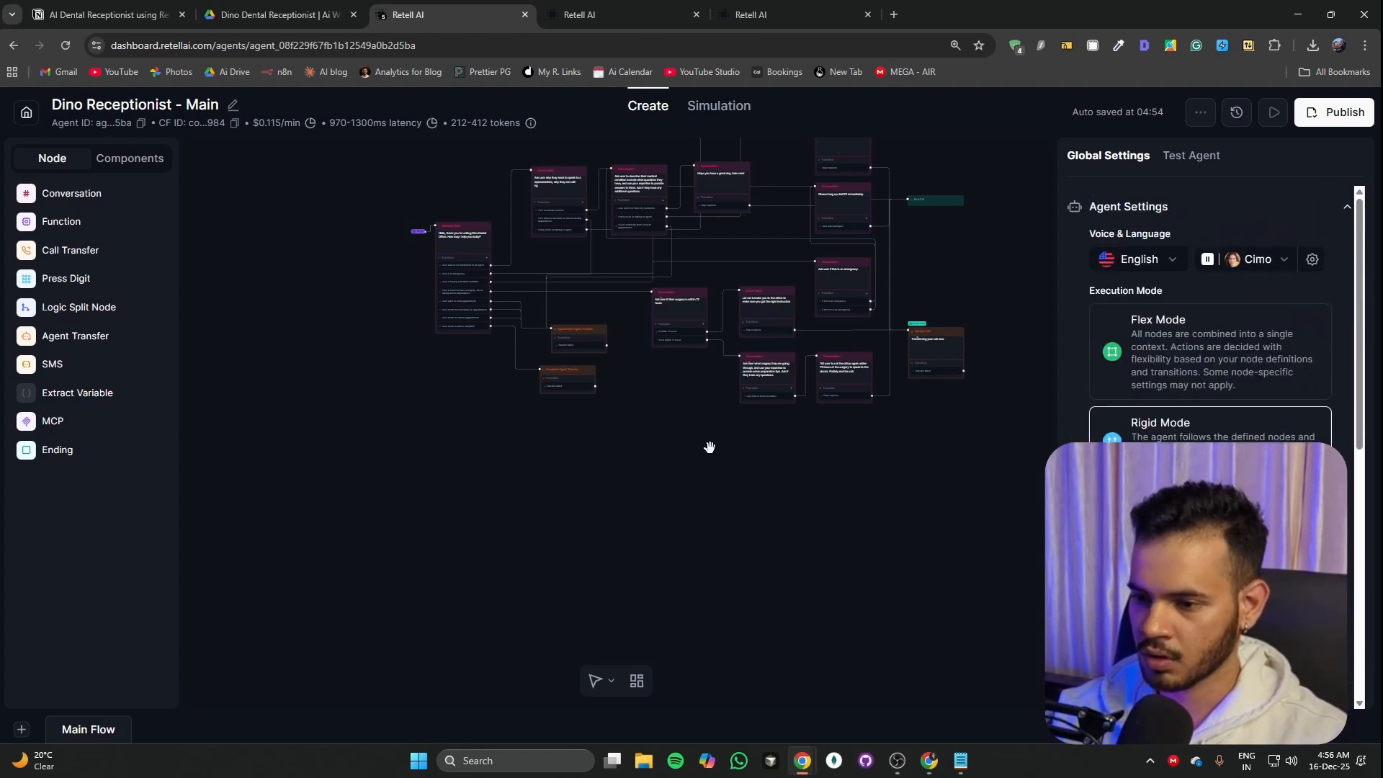
{"action": "left_click_drag", "start_coordinate": [900, 454], "coordinate": [732, 494]}
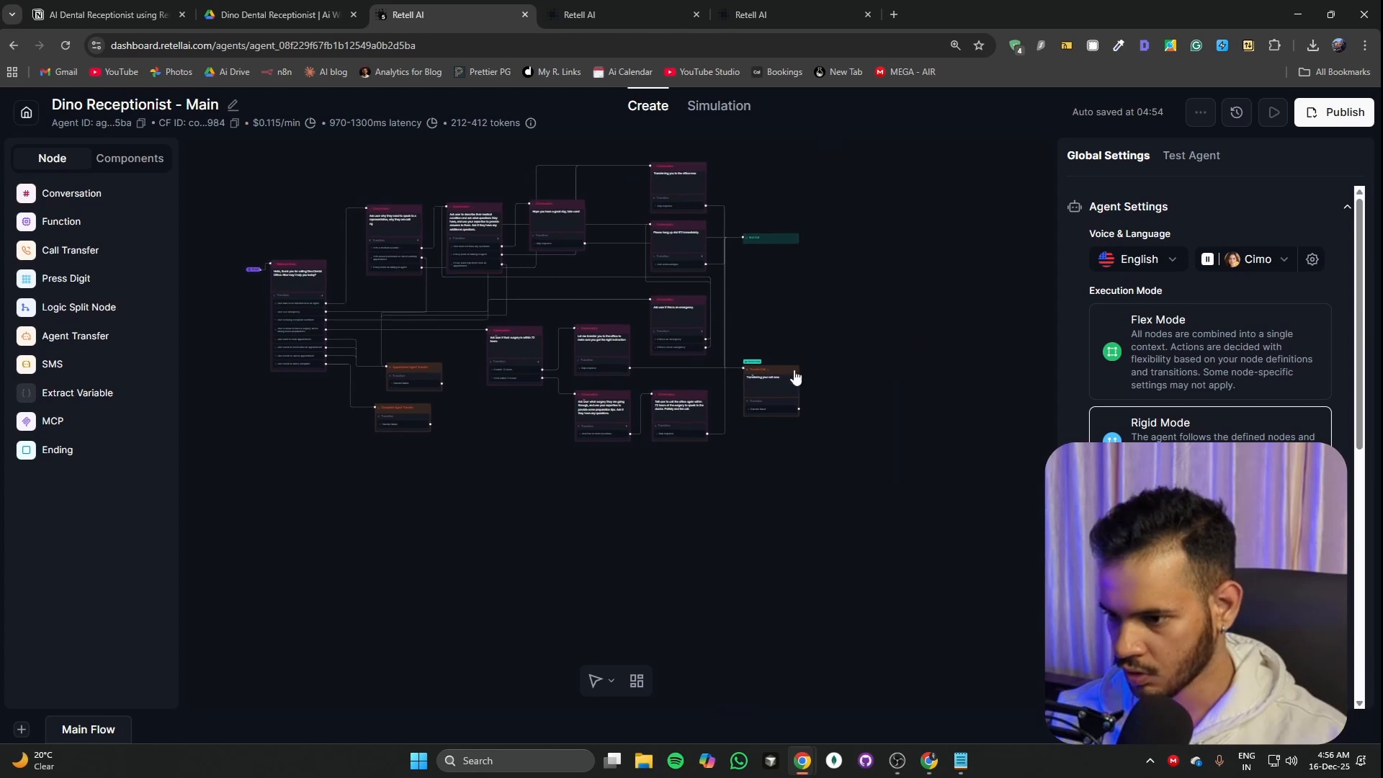
{"action": "scroll", "coordinate": [820, 391], "scroll_direction": "up", "scroll_amount": 5}
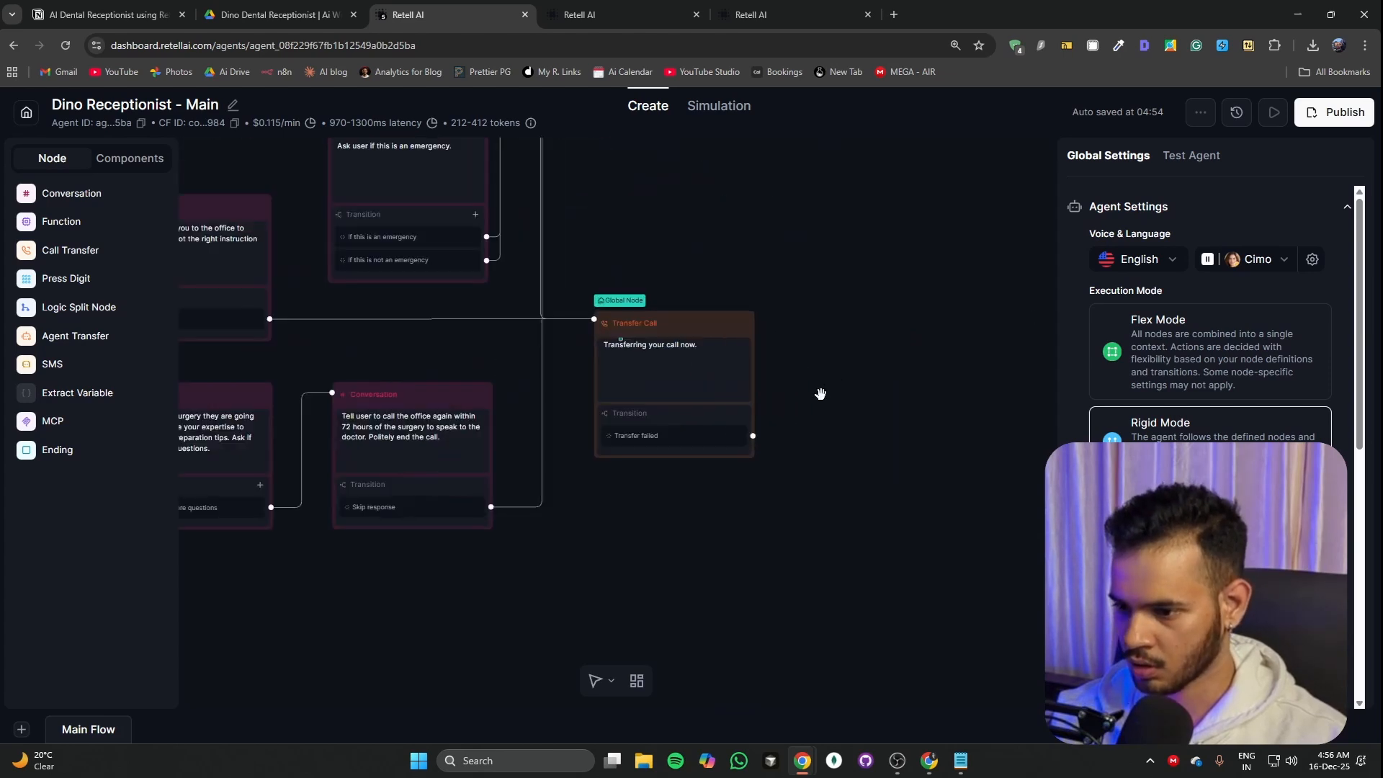
{"action": "double_click", "coordinate": [1248, 331]}
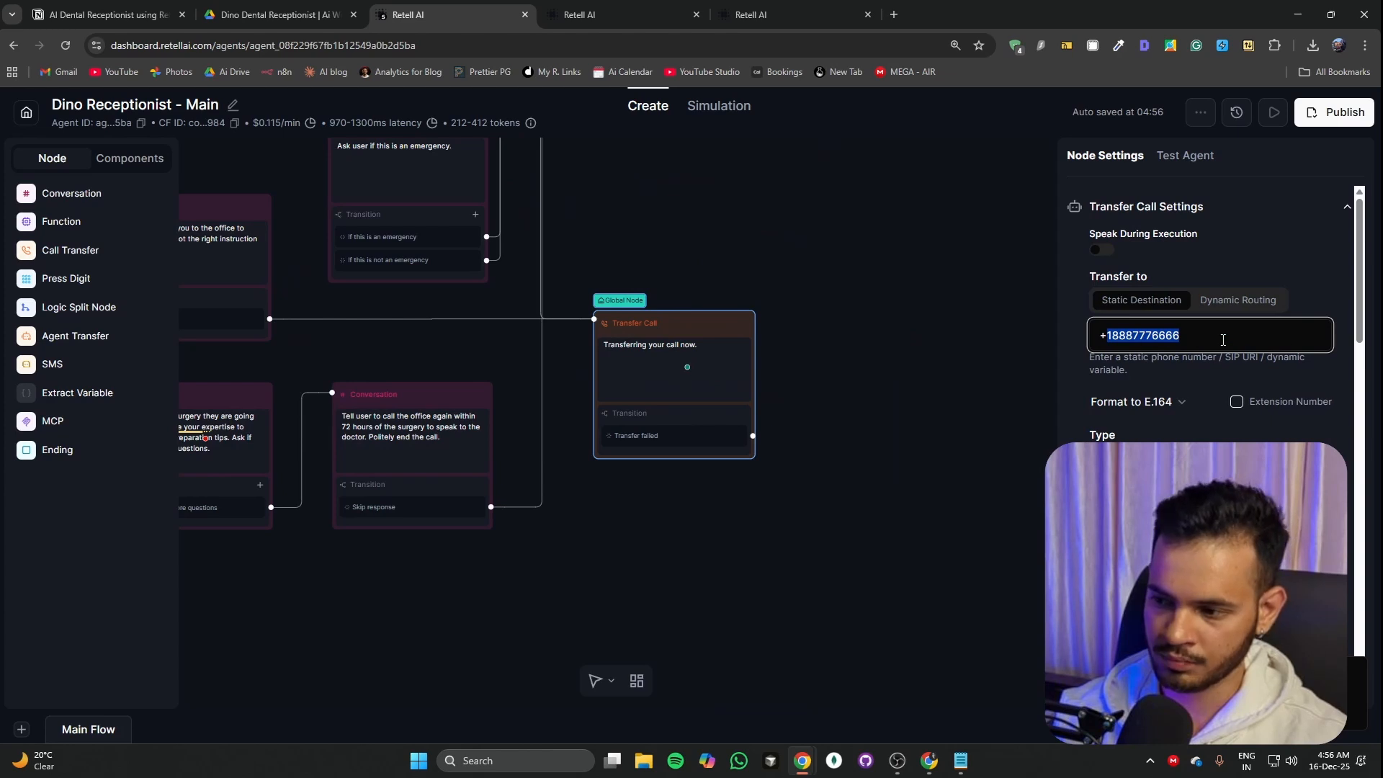
{"action": "scroll", "coordinate": [1210, 403], "scroll_direction": "down", "scroll_amount": 3}
{"action": "scroll", "coordinate": [1210, 404], "scroll_direction": "up", "scroll_amount": 1}
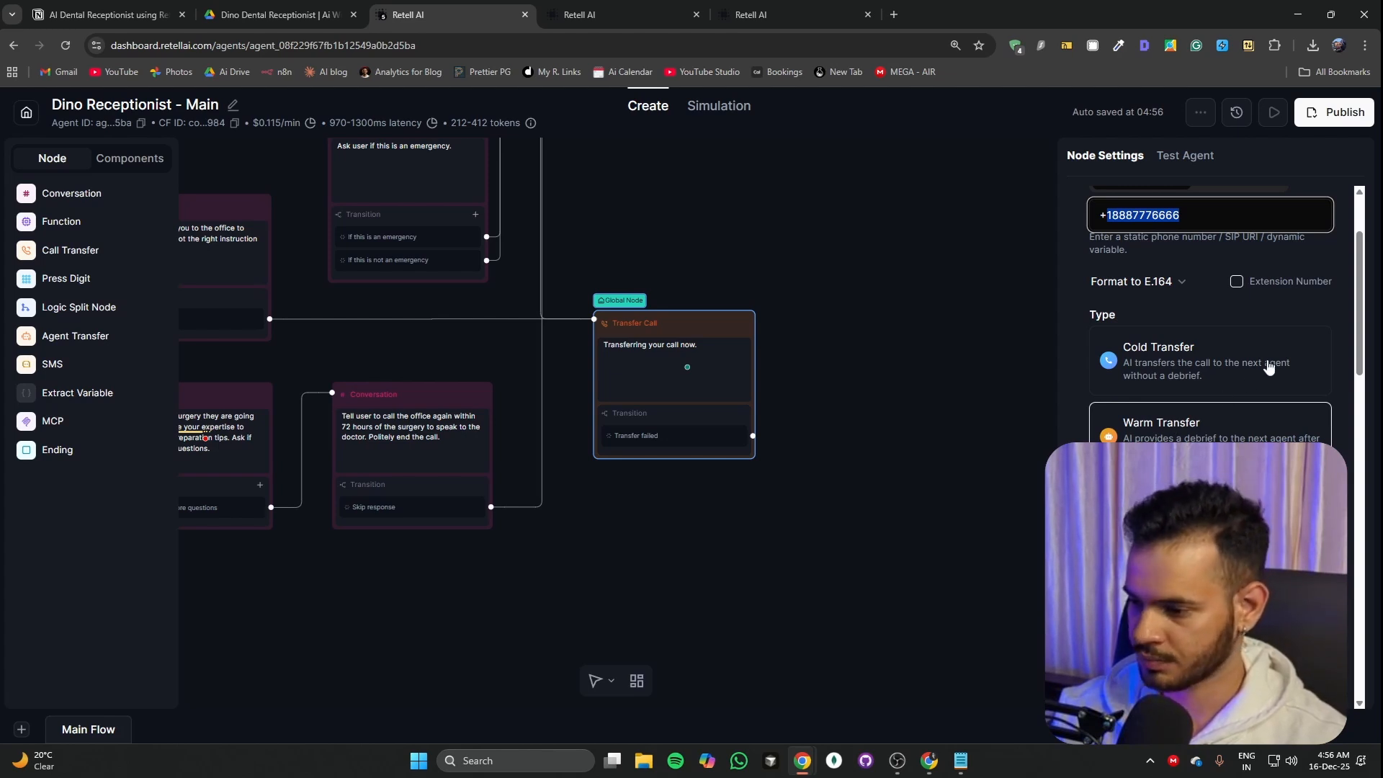
{"action": "scroll", "coordinate": [1269, 367], "scroll_direction": "down", "scroll_amount": 10}
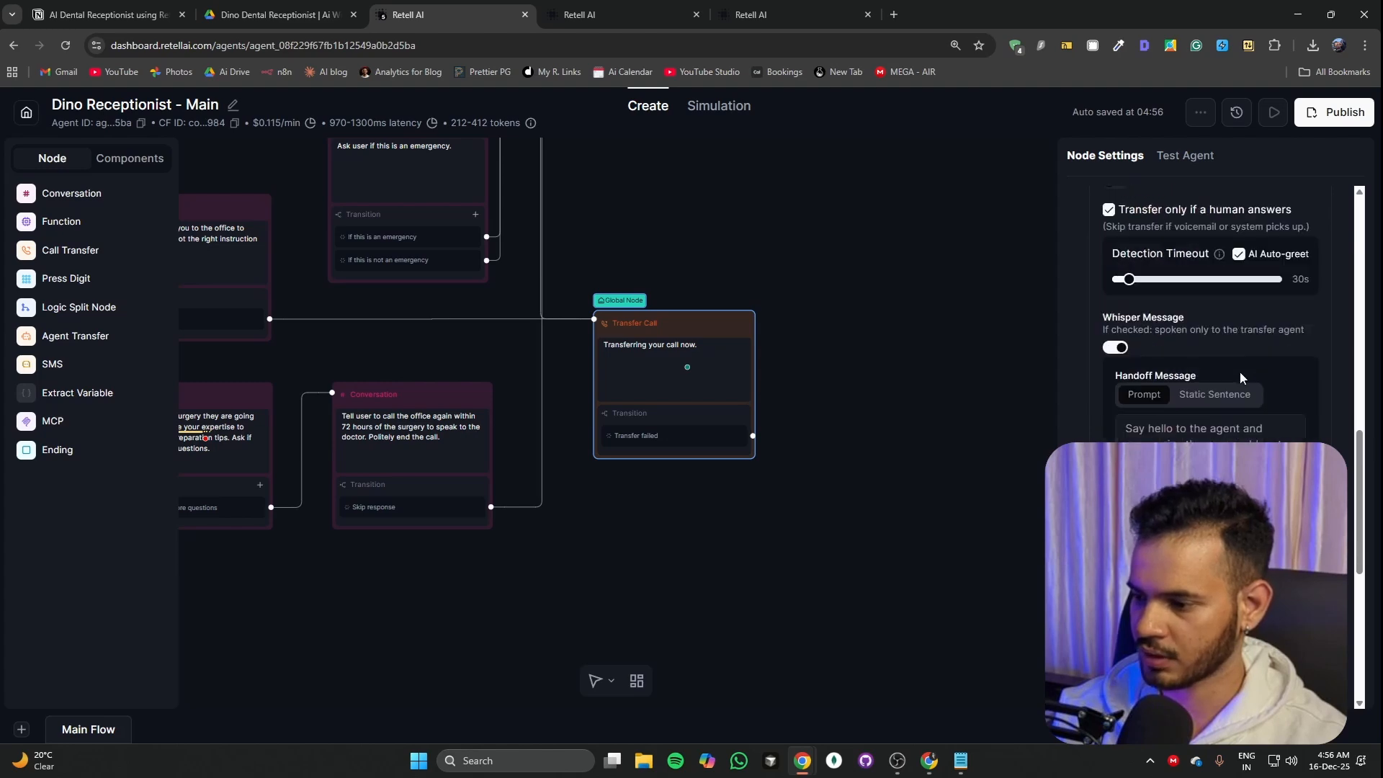
{"action": "scroll", "coordinate": [1240, 378], "scroll_direction": "up", "scroll_amount": 8}
{"action": "left_click", "coordinate": [833, 494]}
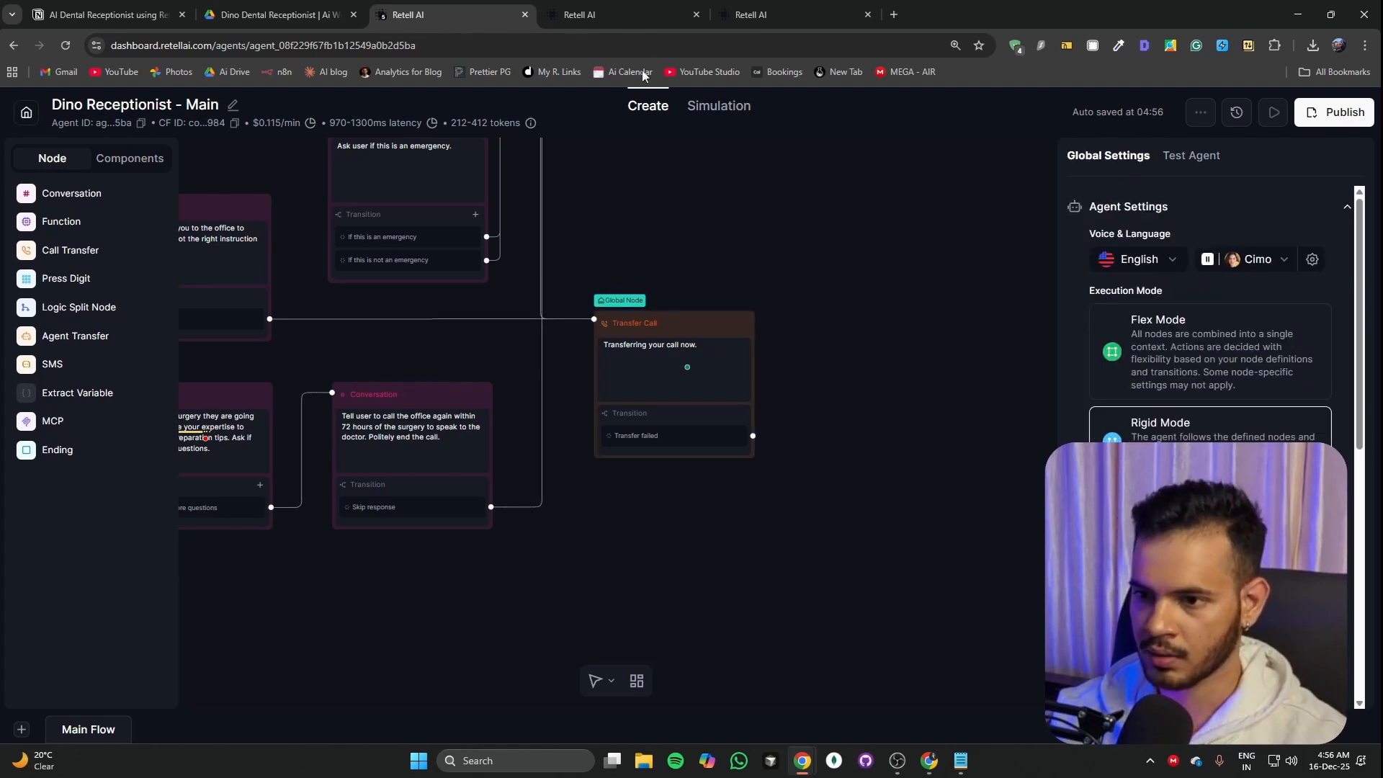
Step: Switch to the Dino Receptionist - Complaint agent and look over its conversation flow through to the End Call node
{"action": "left_click", "coordinate": [638, 14]}
{"action": "left_click", "coordinate": [580, 254]}
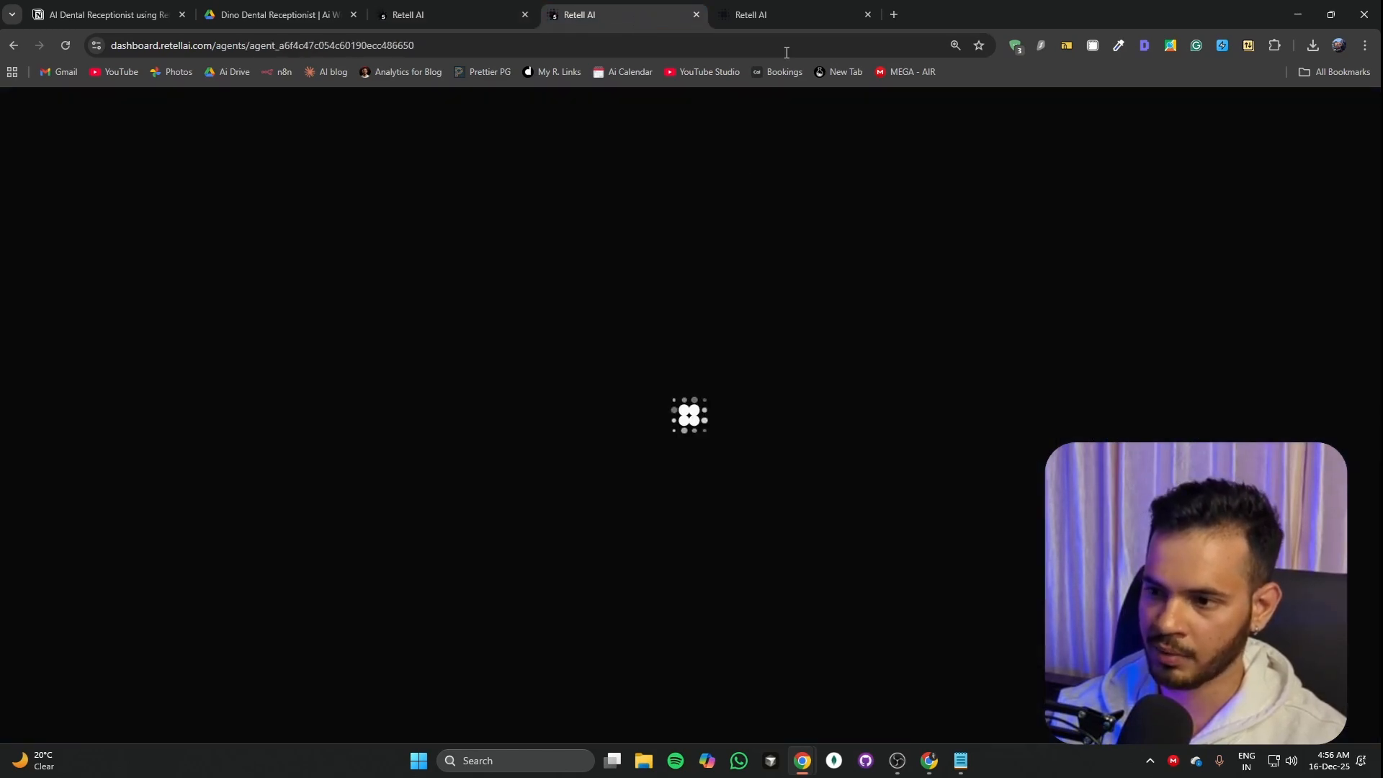
{"action": "left_click", "coordinate": [771, 14]}
{"action": "left_click", "coordinate": [634, 219]}
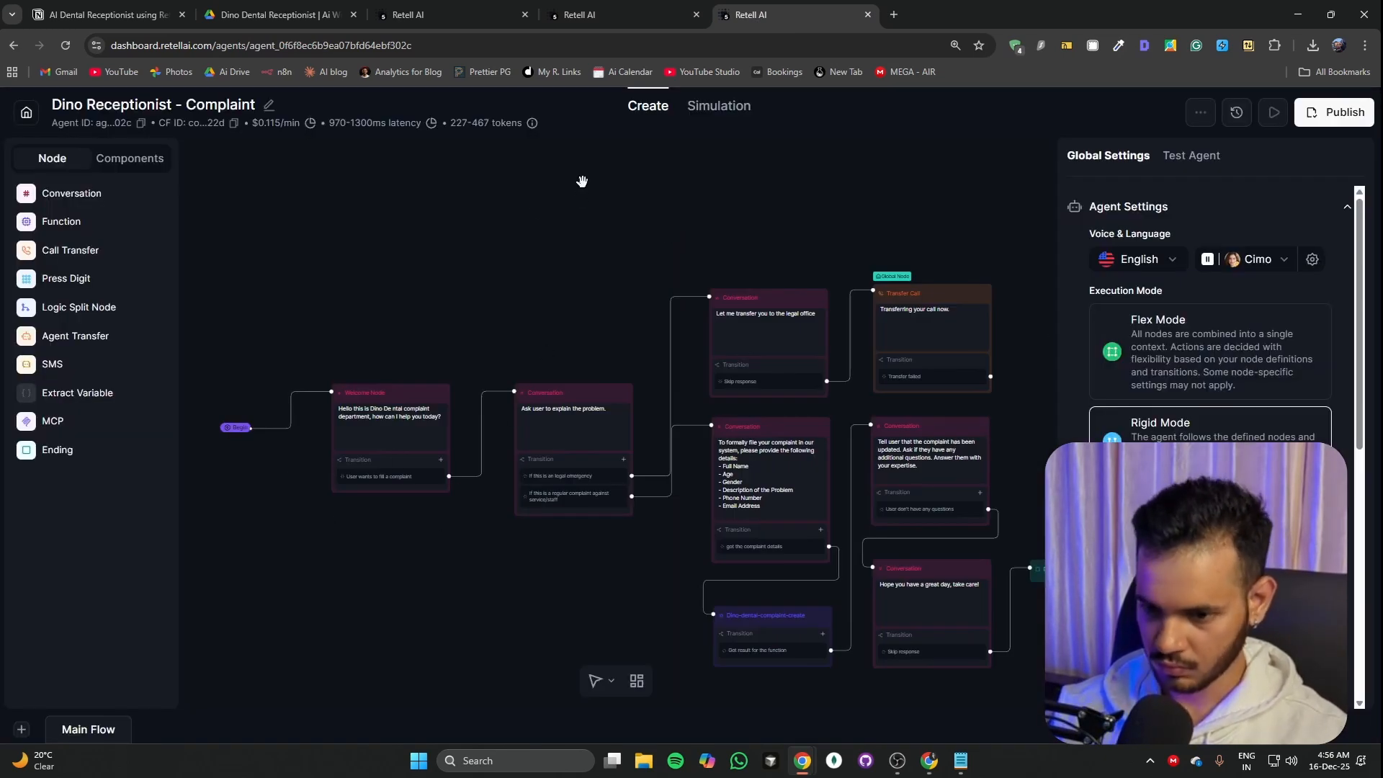
{"action": "left_click_drag", "start_coordinate": [512, 604], "coordinate": [360, 443]}
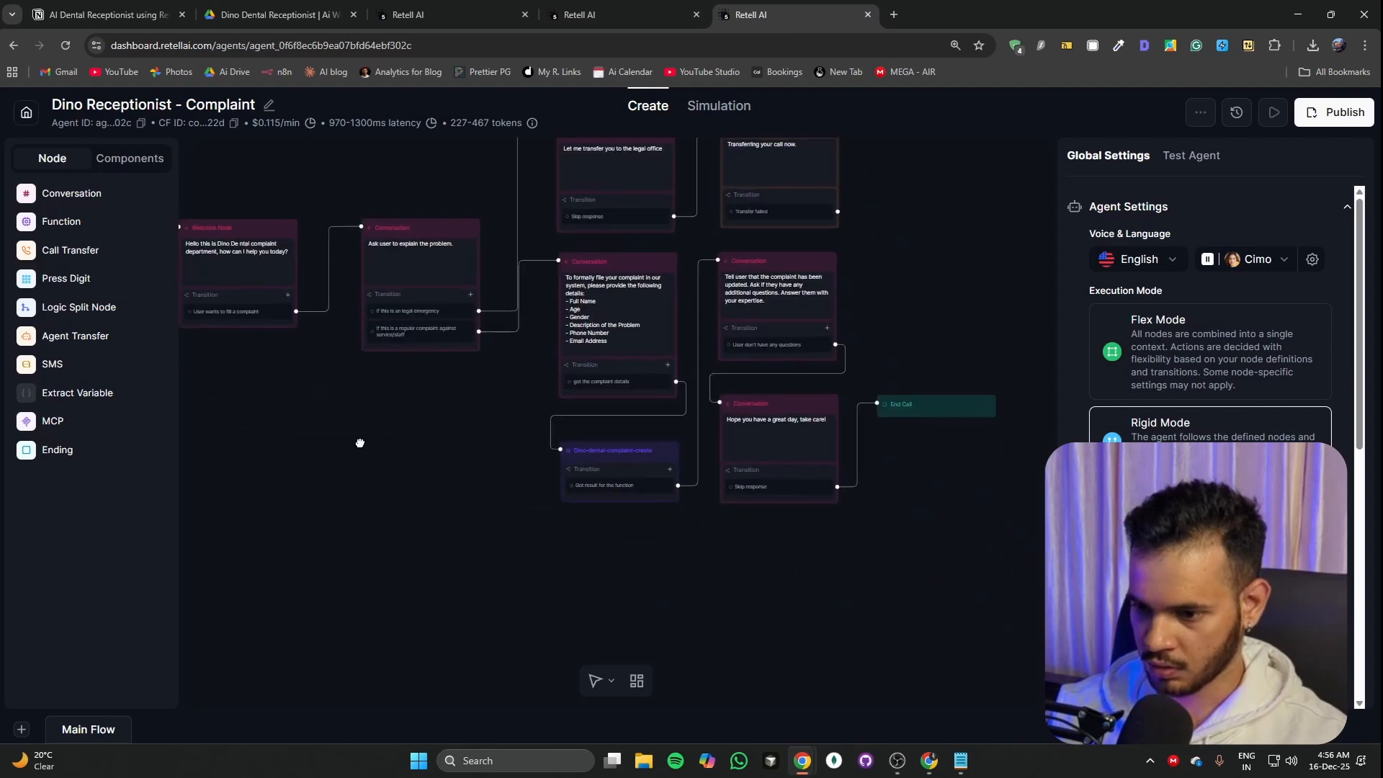
Step: Switch to the Dino Receptionist - Appointment agent and examine its flow around the first Check Availability node
{"action": "left_click", "coordinate": [593, 15]}
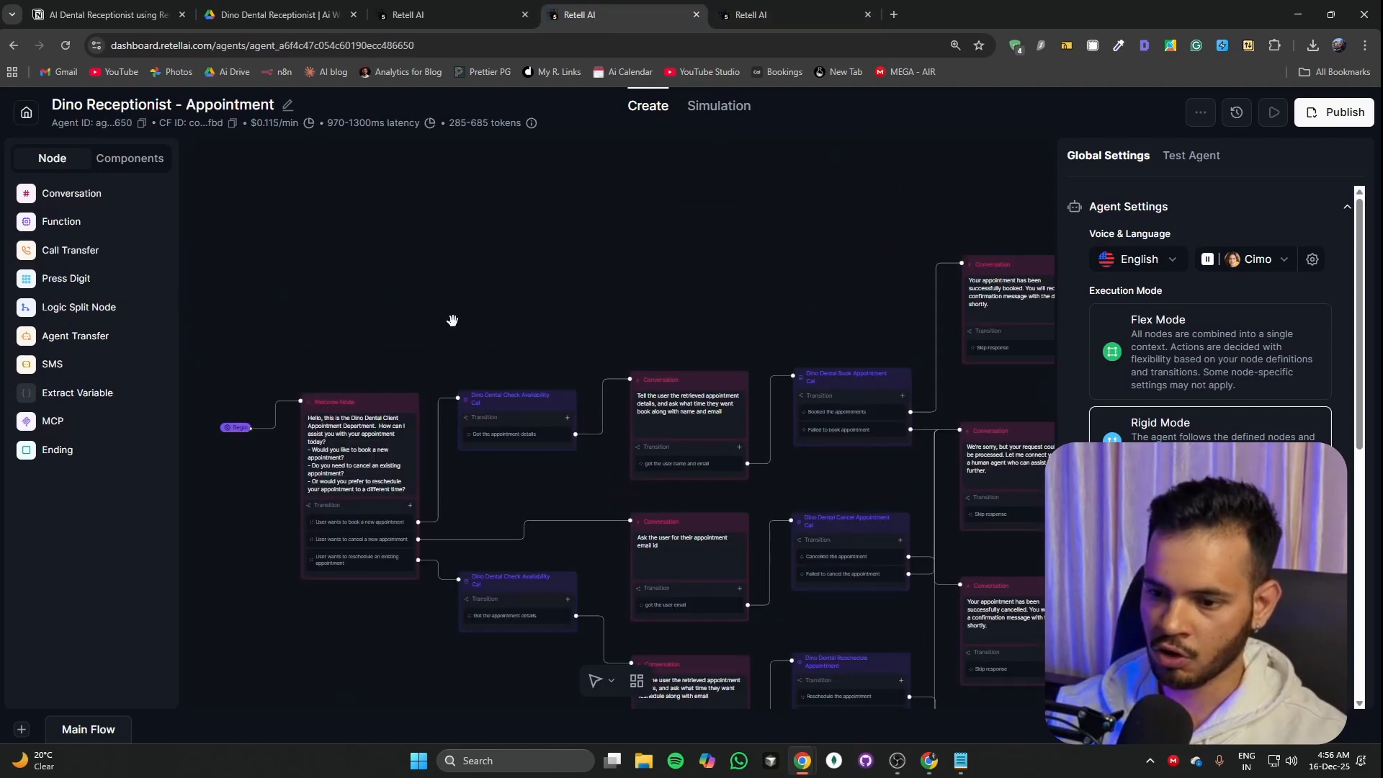
{"action": "left_click_drag", "start_coordinate": [452, 320], "coordinate": [367, 231]}
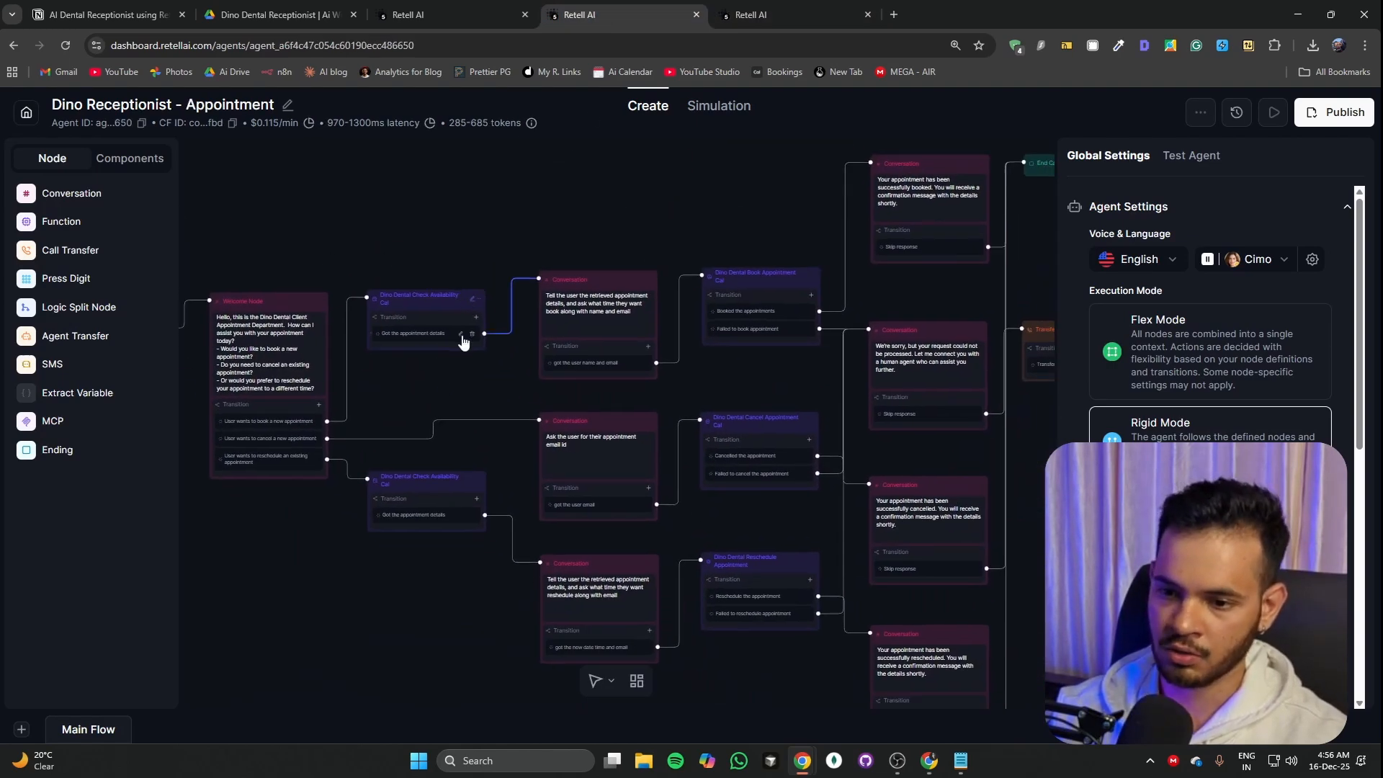
{"action": "scroll", "coordinate": [463, 334], "scroll_direction": "up", "scroll_amount": 3}
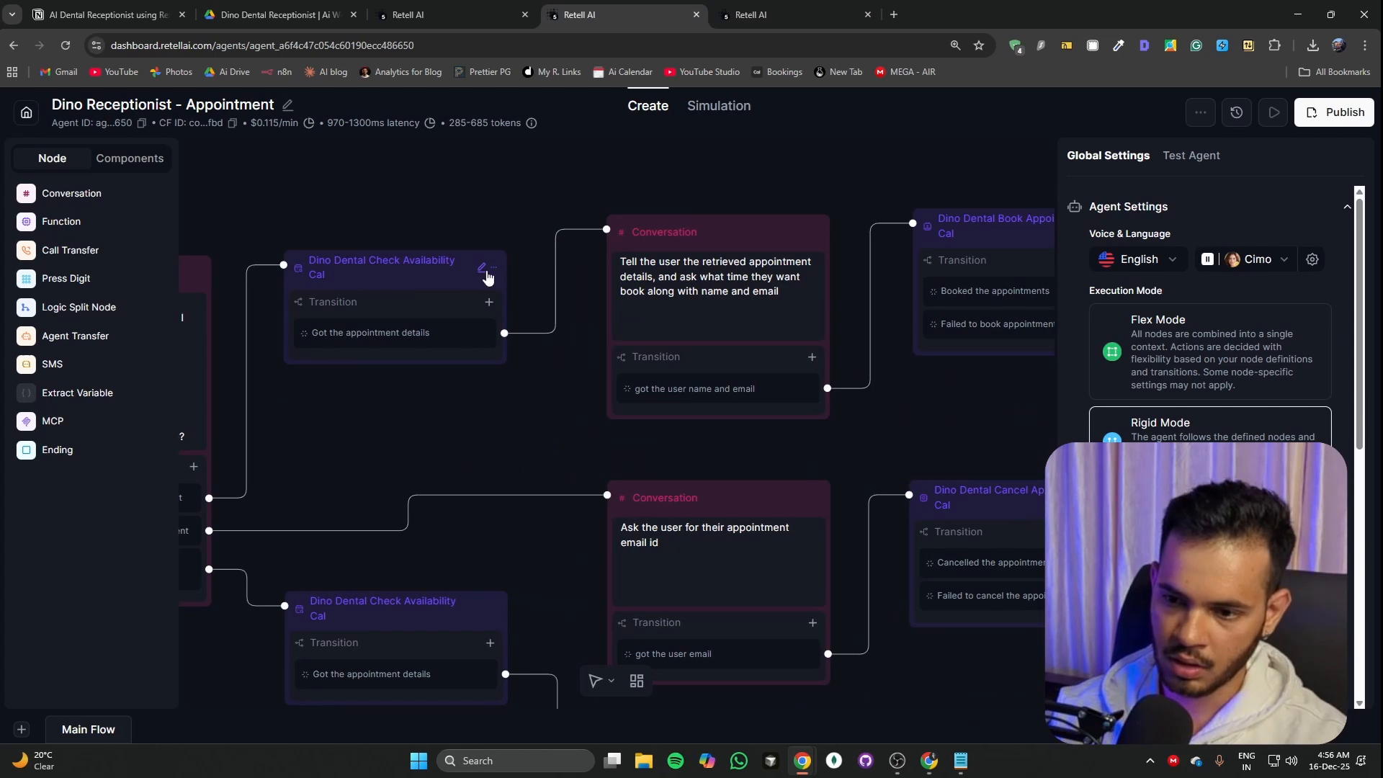
{"action": "left_click", "coordinate": [434, 341]}
{"action": "left_click", "coordinate": [406, 423]}
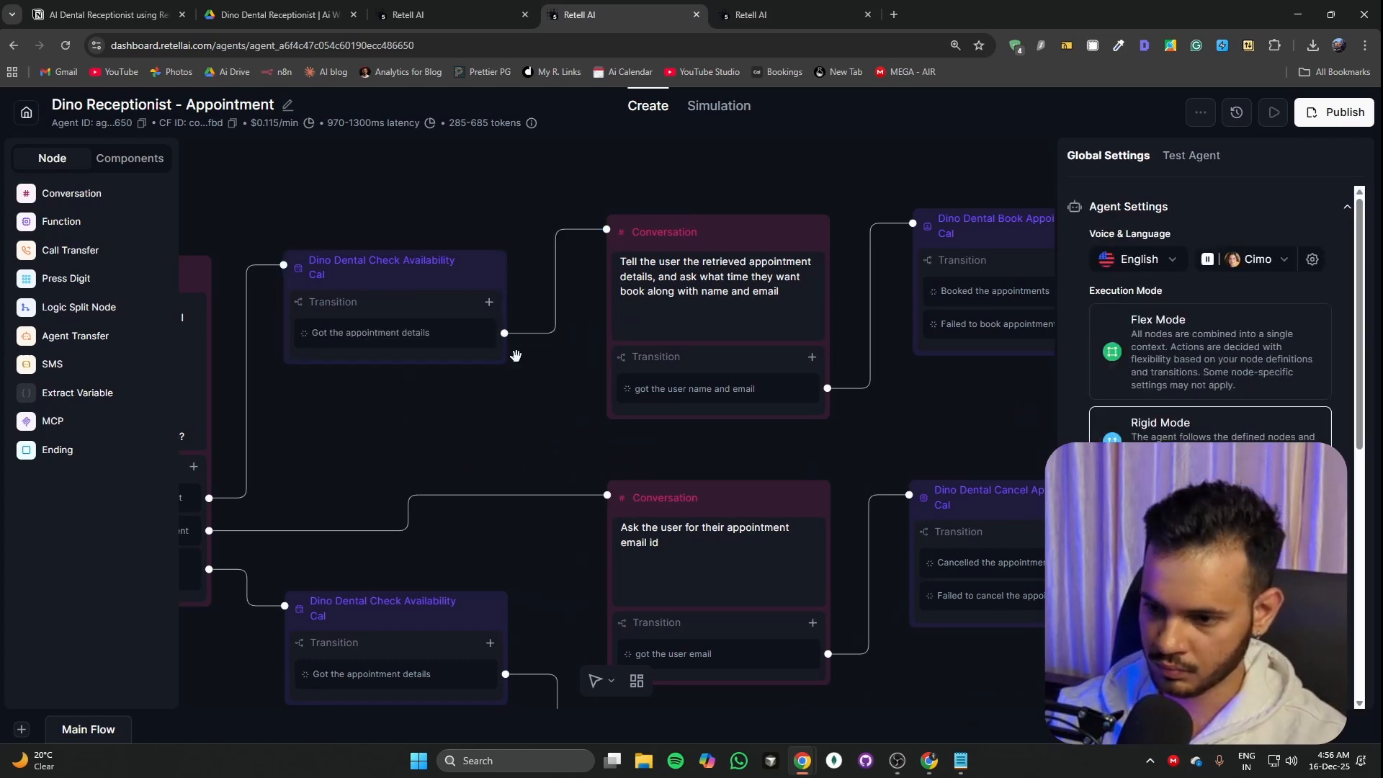
Step: Open the first Check Availability node's dino_dental_check_availability_cal function for editing and highlight its Cal.com API key and Event Type ID
{"action": "left_click", "coordinate": [367, 271]}
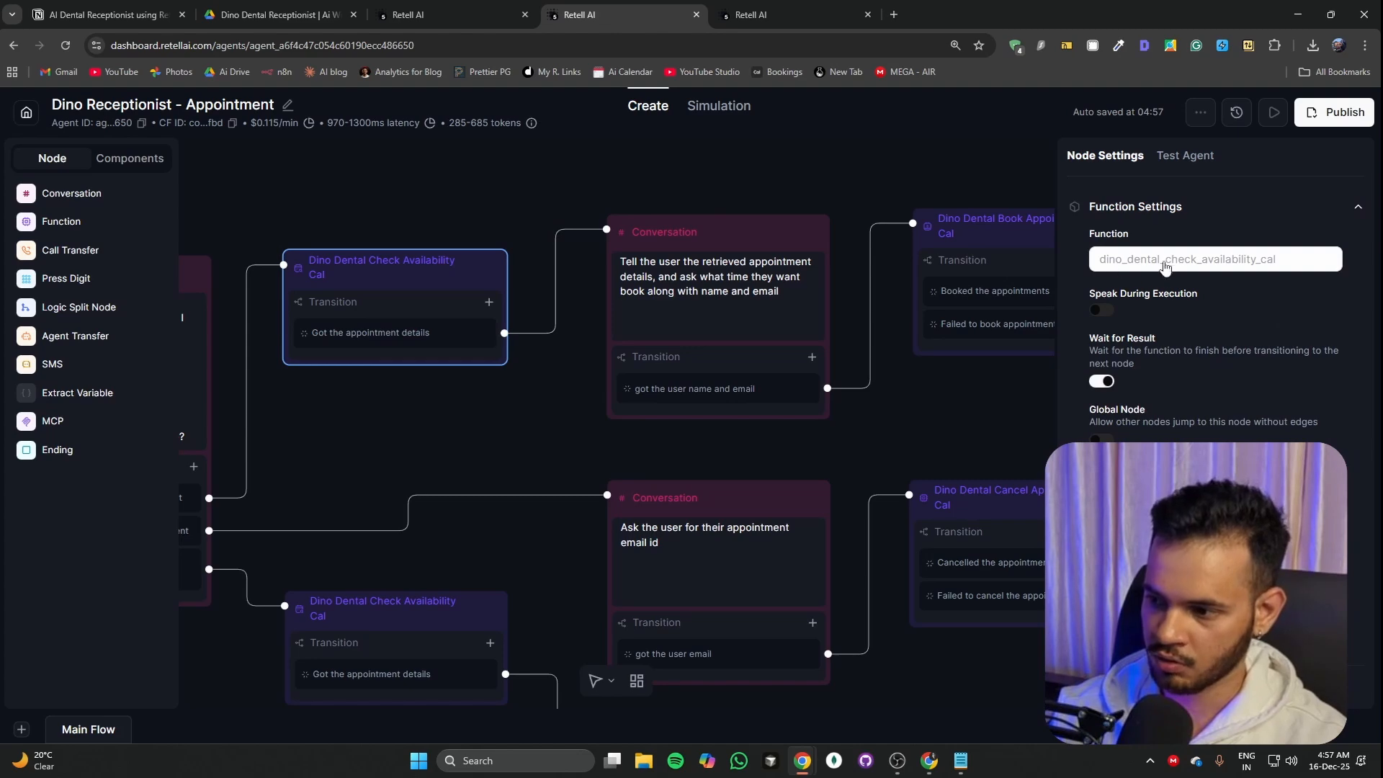
{"action": "left_click", "coordinate": [1211, 274]}
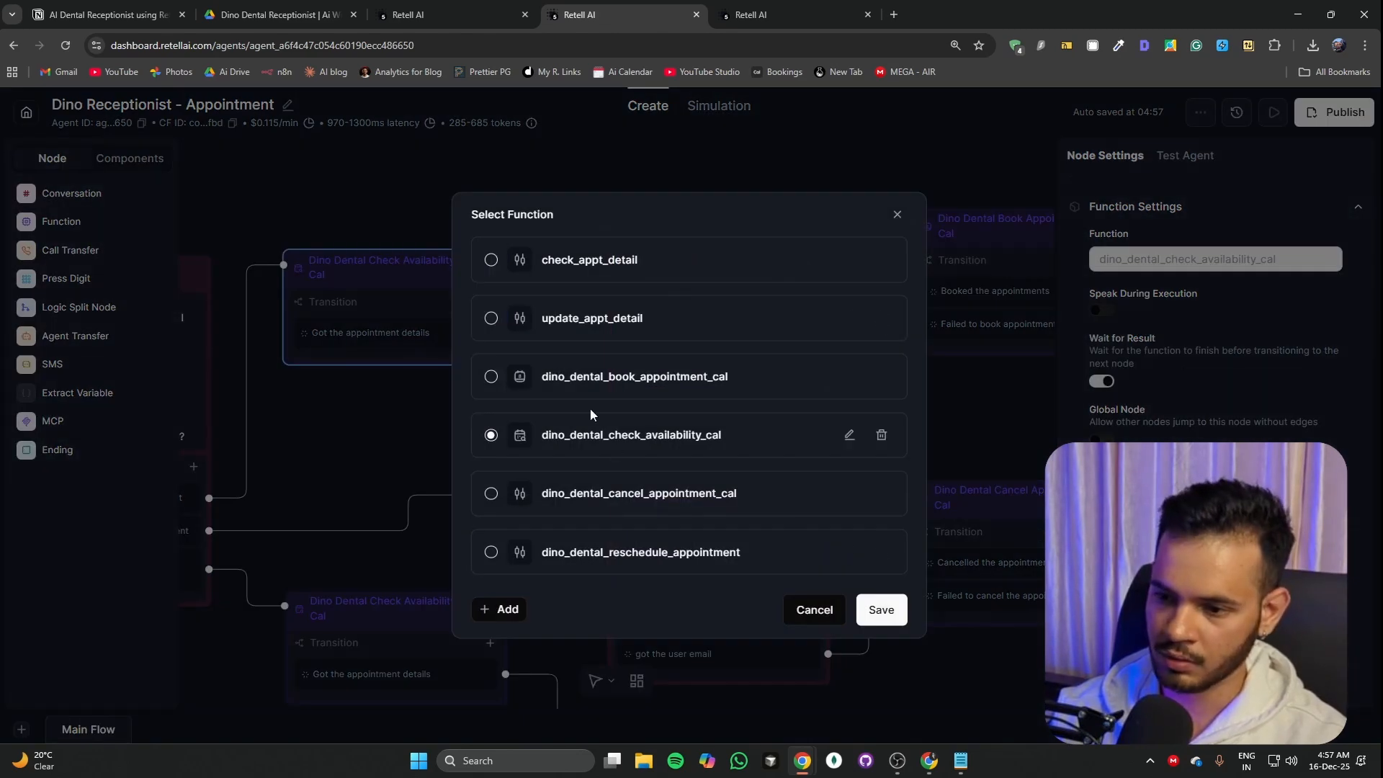
{"action": "left_click", "coordinate": [849, 436]}
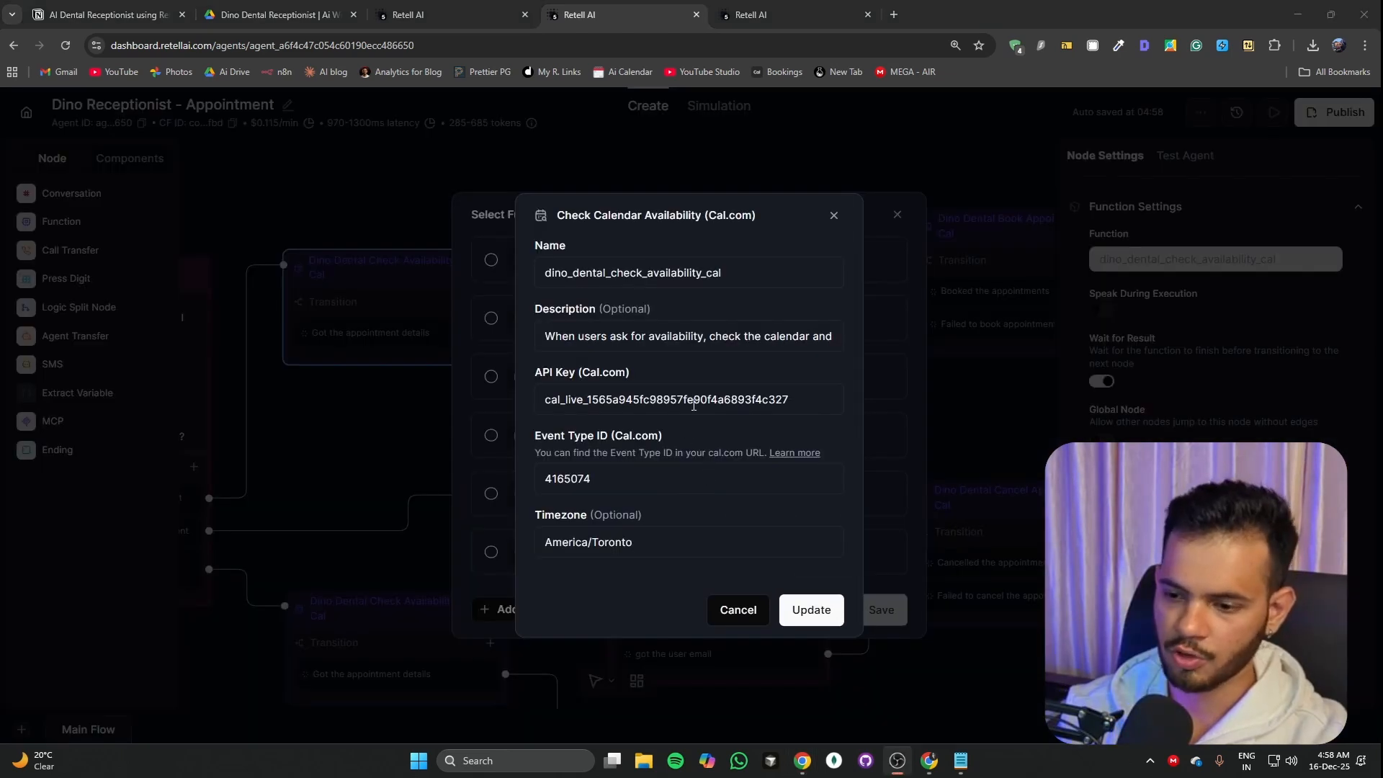
{"action": "left_click_drag", "start_coordinate": [547, 401], "coordinate": [800, 392]}
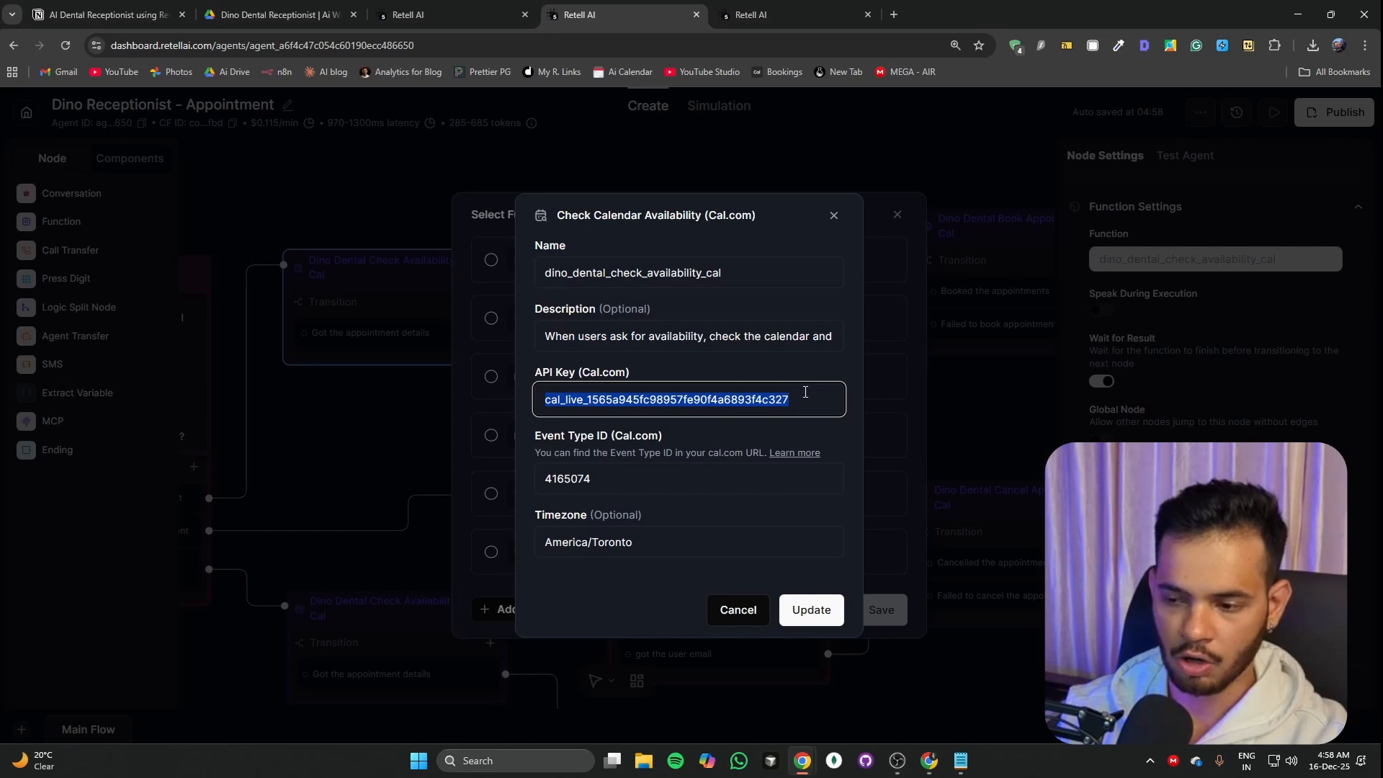
{"action": "left_click_drag", "start_coordinate": [604, 493], "coordinate": [551, 484]}
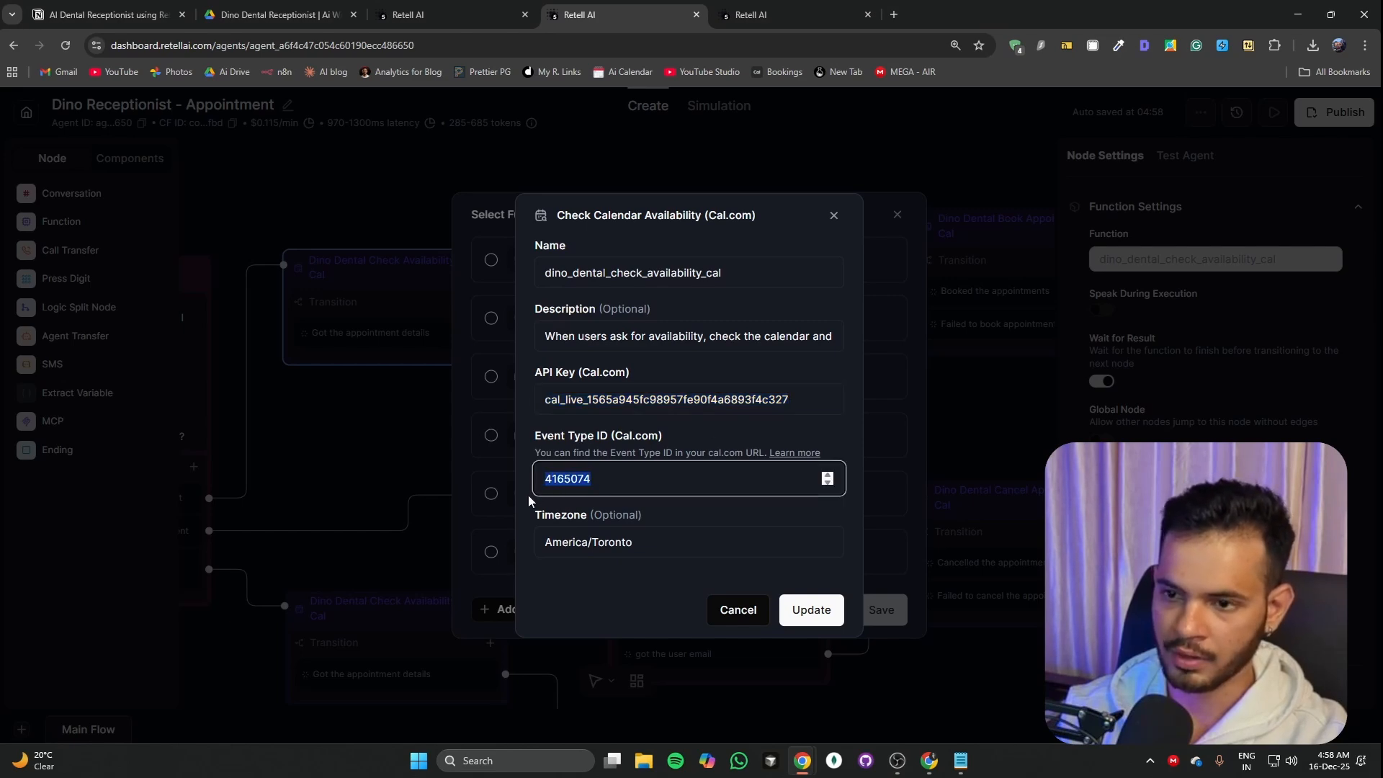
Step: Switch to the Cal.com browser window and open the API keys page in the developer settings
{"action": "key", "text": "alt+Tab"}
{"action": "left_click", "coordinate": [632, 485]}
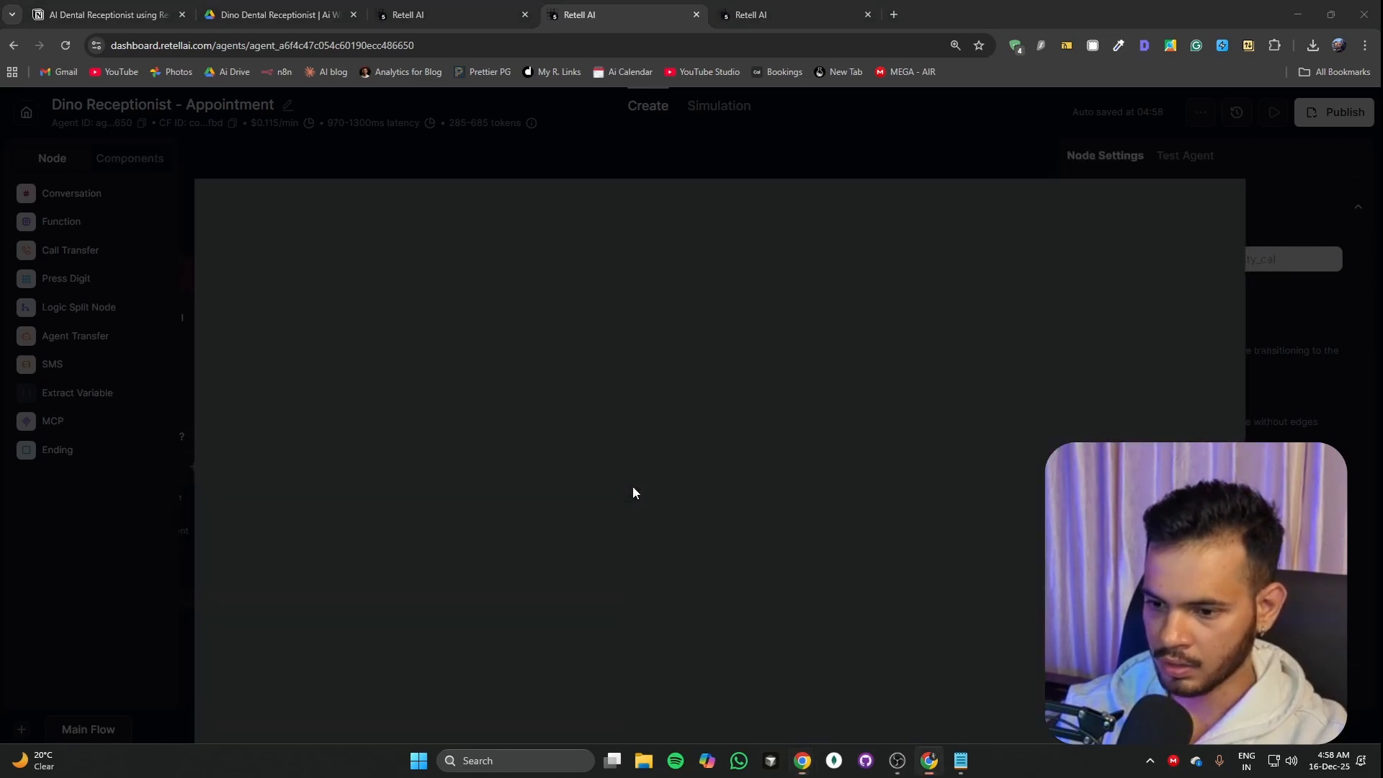
{"action": "left_click", "coordinate": [62, 714]}
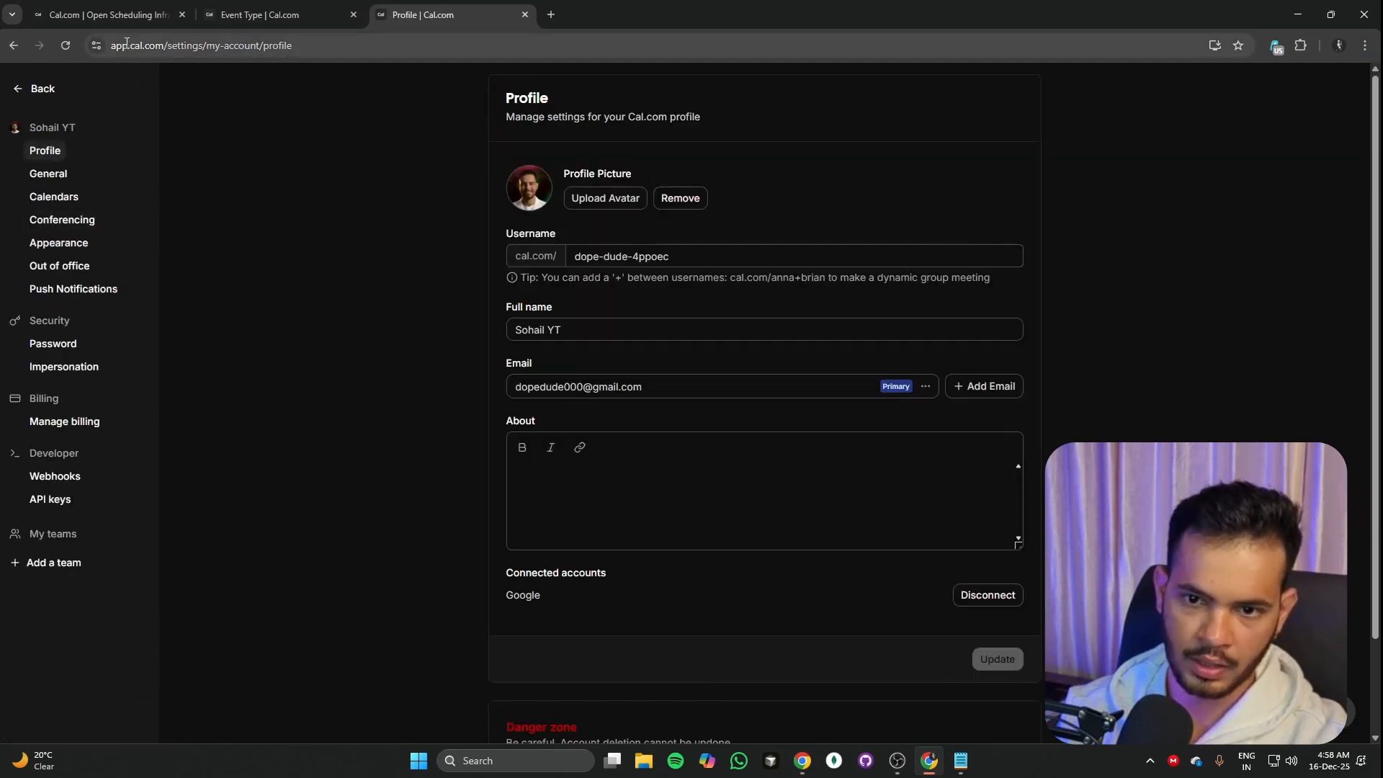
{"action": "left_click", "coordinate": [18, 83]}
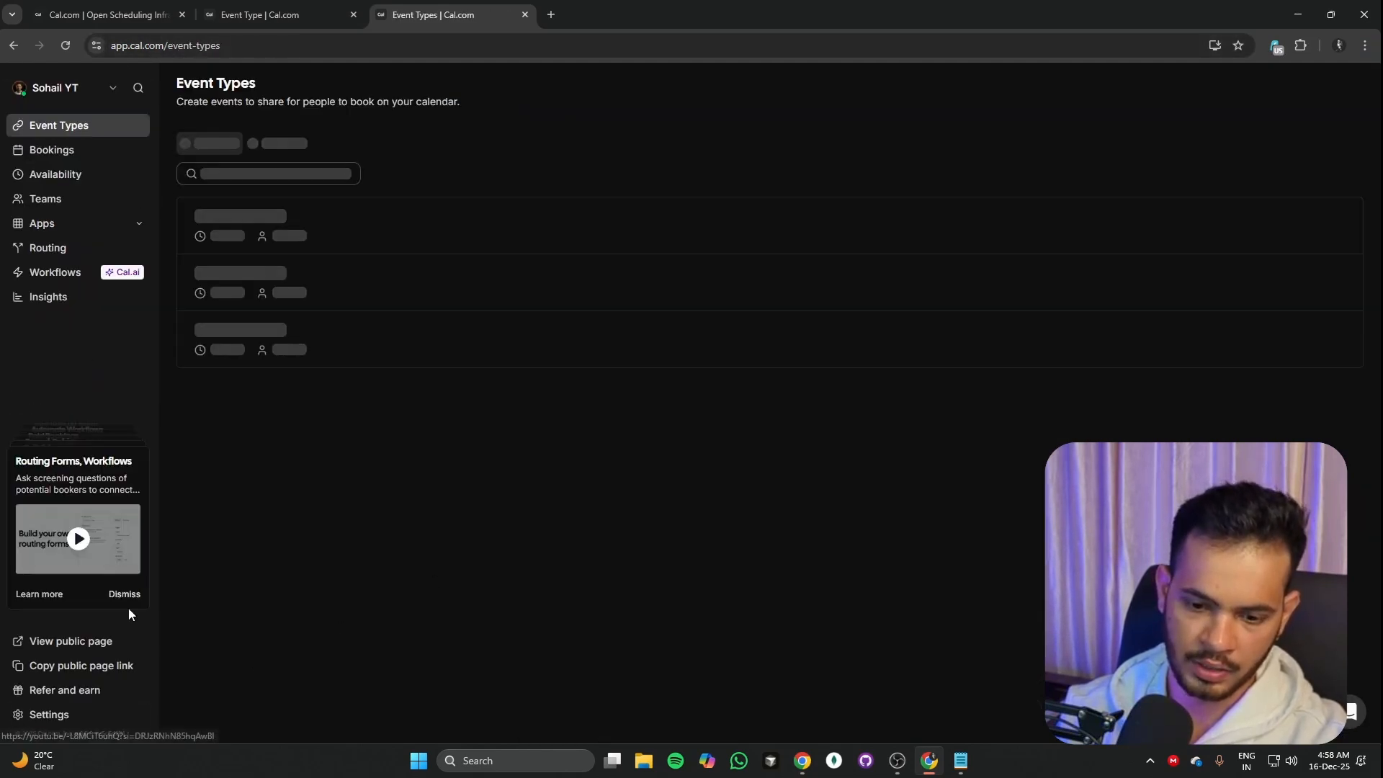
{"action": "left_click", "coordinate": [49, 713]}
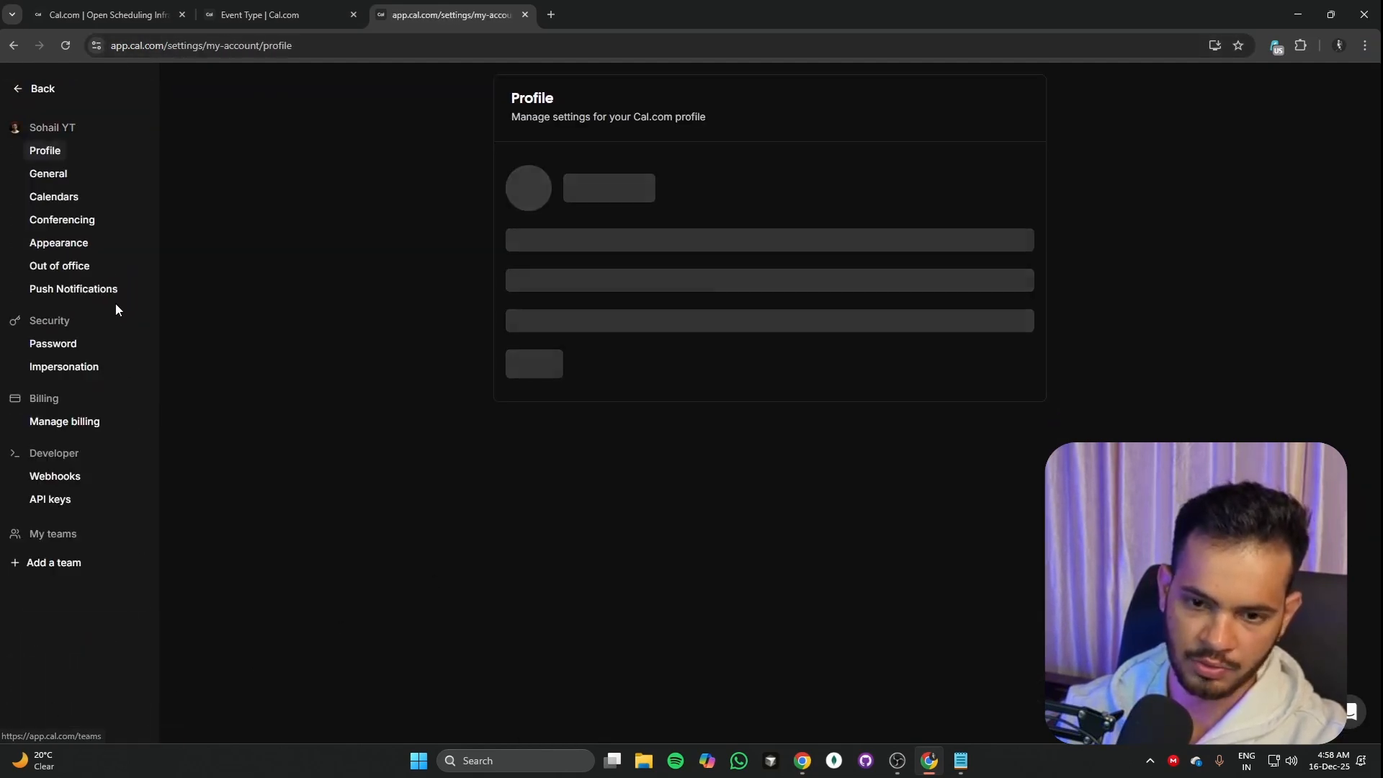
{"action": "left_click", "coordinate": [52, 502]}
Step: View the edit dialog of the n8n API key and the dialog for creating a new key, cancelling both
{"action": "left_click", "coordinate": [1015, 166]}
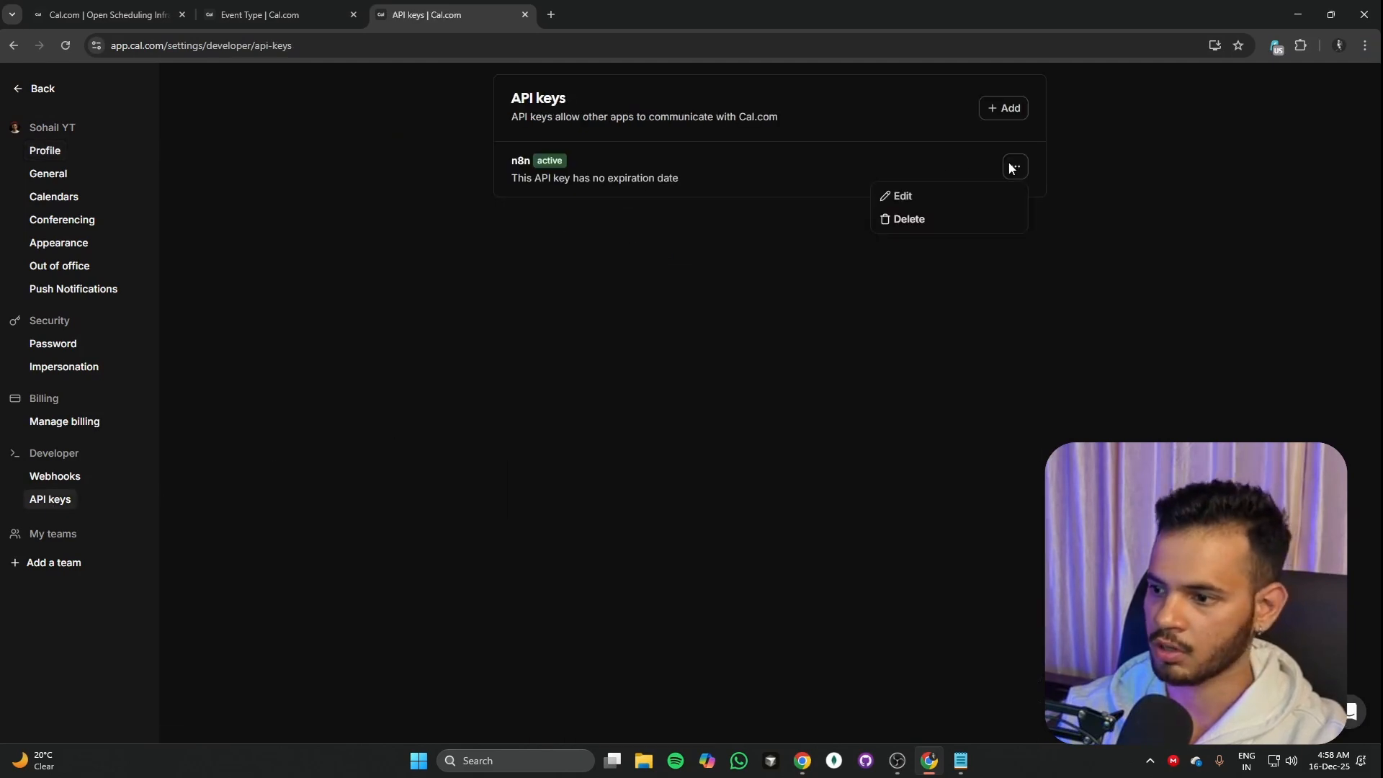
{"action": "left_click", "coordinate": [935, 190]}
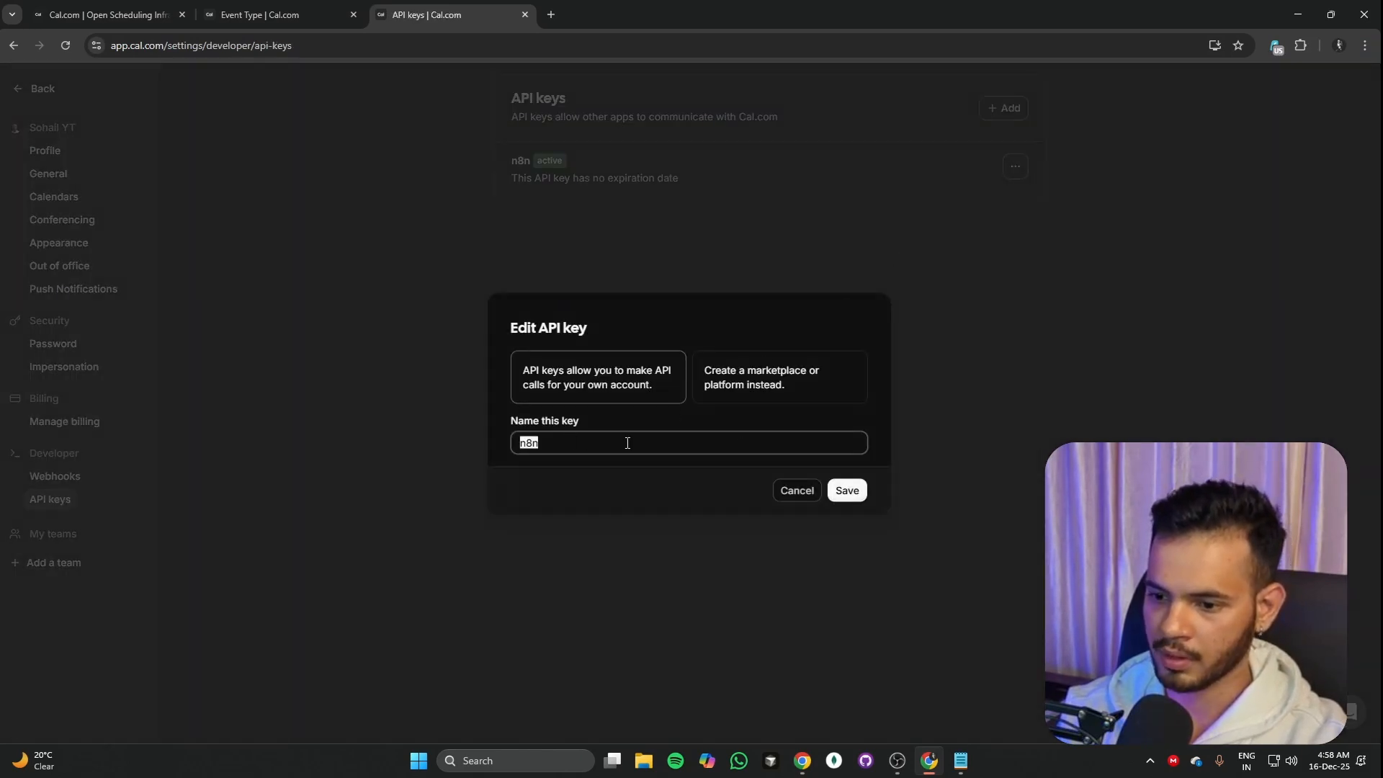
{"action": "left_click", "coordinate": [793, 494]}
{"action": "left_click", "coordinate": [1001, 108]}
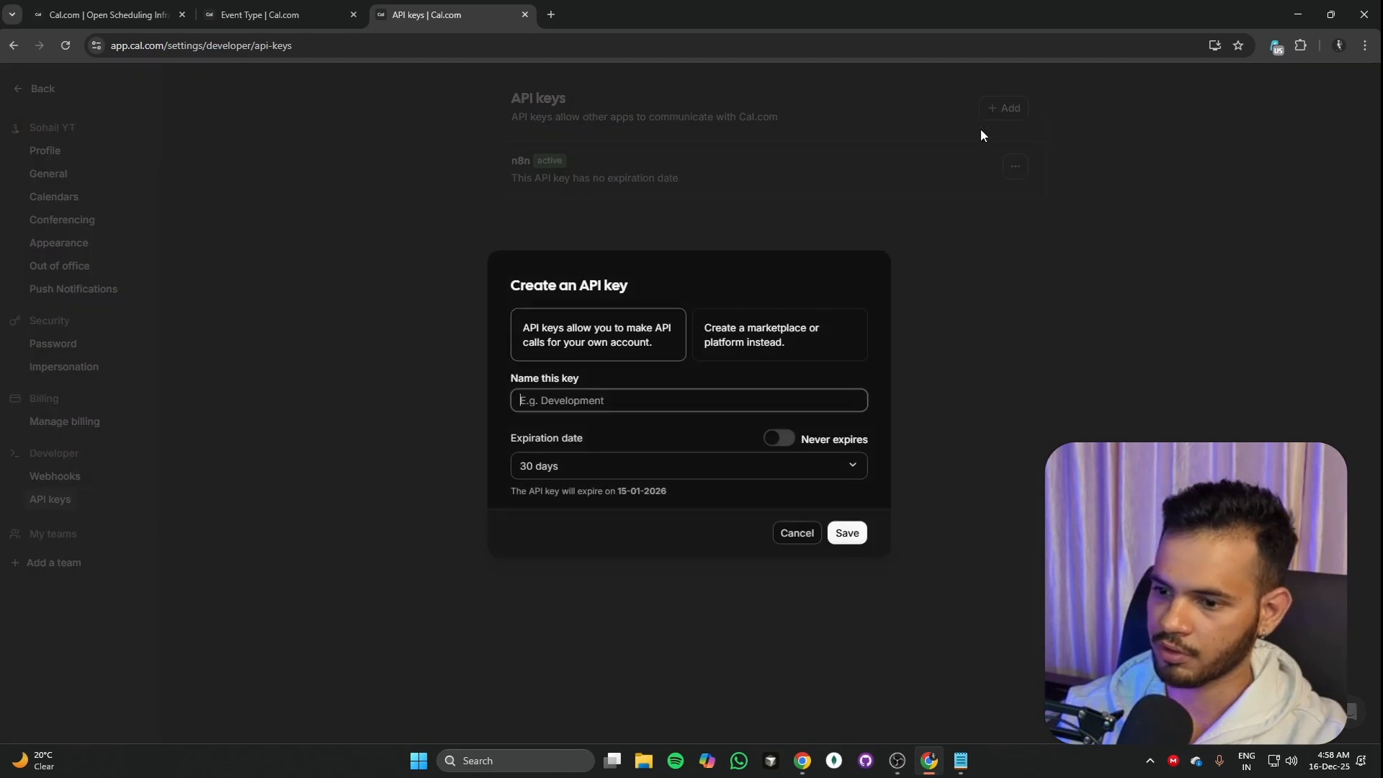
{"action": "left_click", "coordinate": [790, 534]}
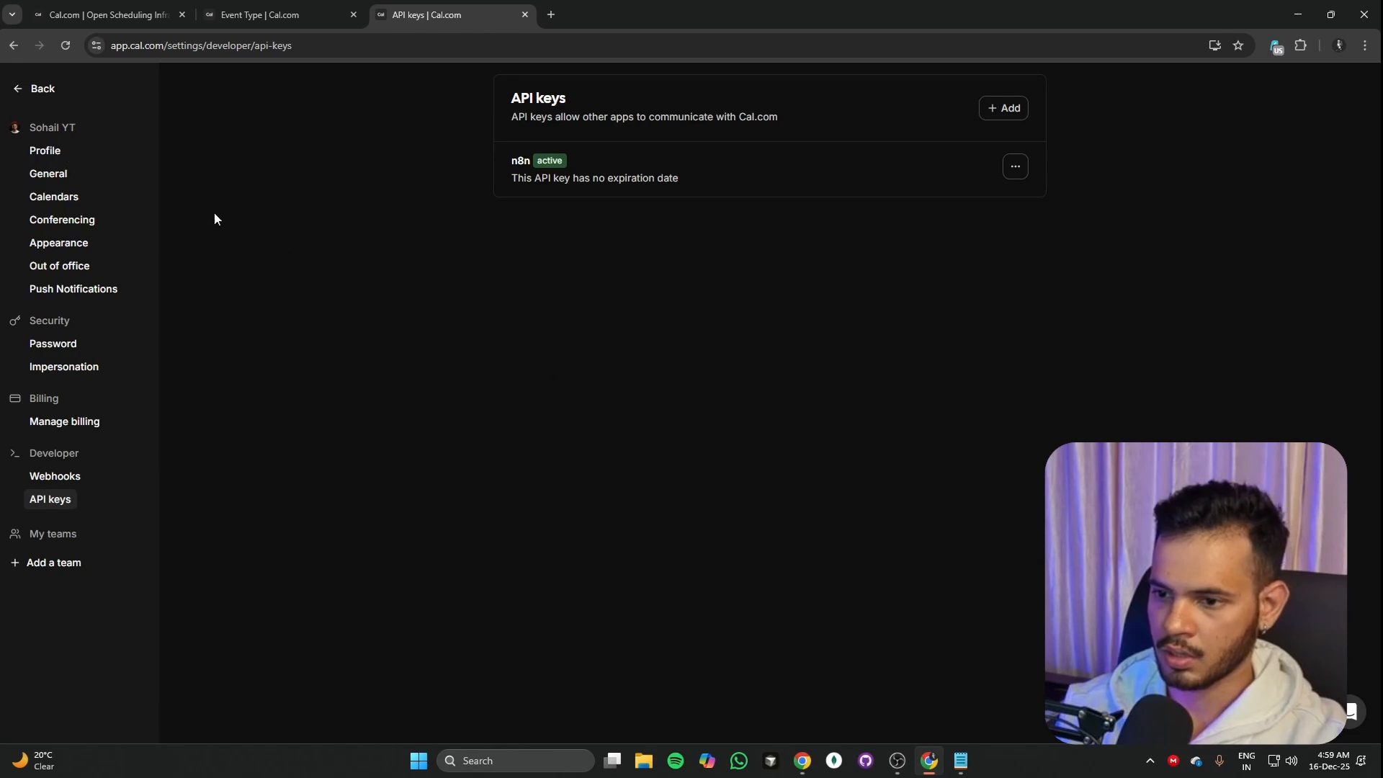
Step: Open the Dino Dental event type in Cal.com and highlight its event type ID in the page URL
{"action": "left_click", "coordinate": [44, 149]}
{"action": "left_click", "coordinate": [22, 88]}
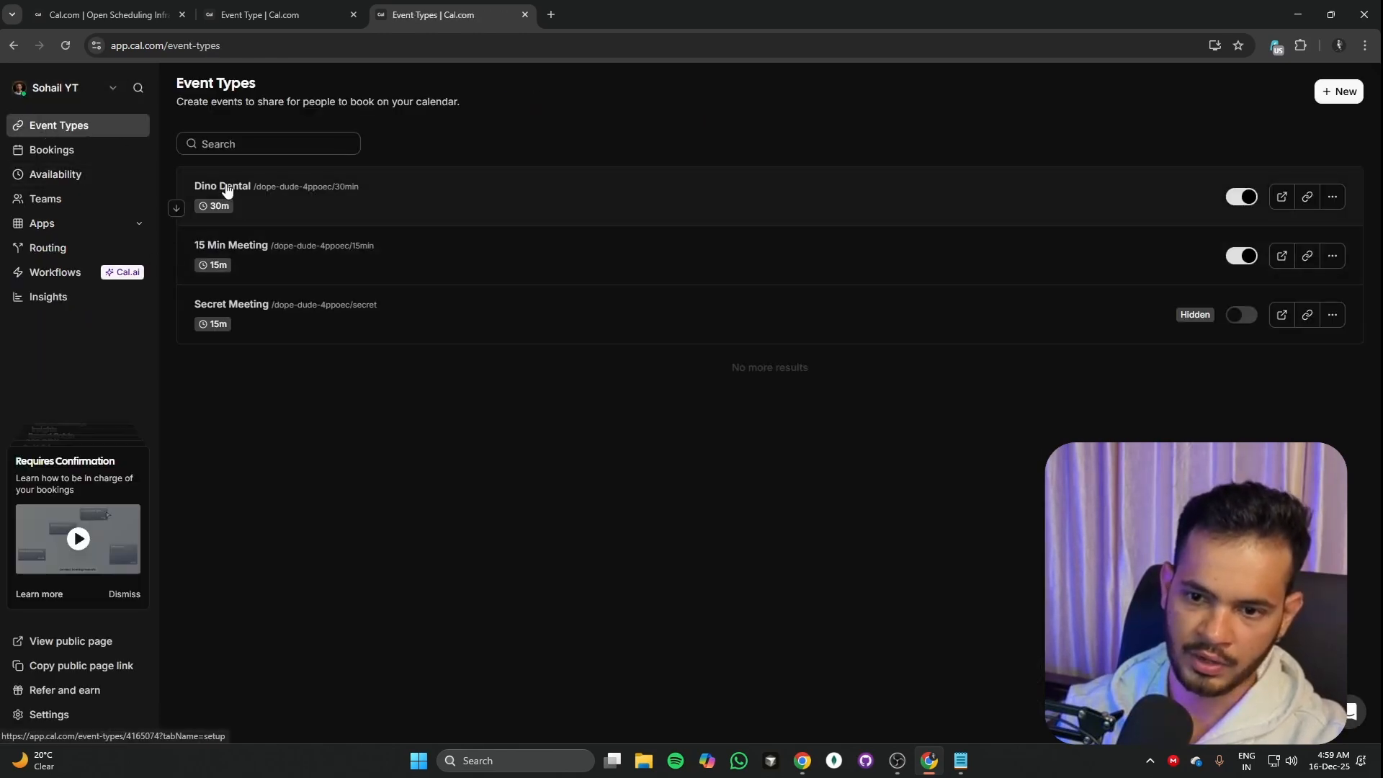
{"action": "left_click", "coordinate": [226, 190]}
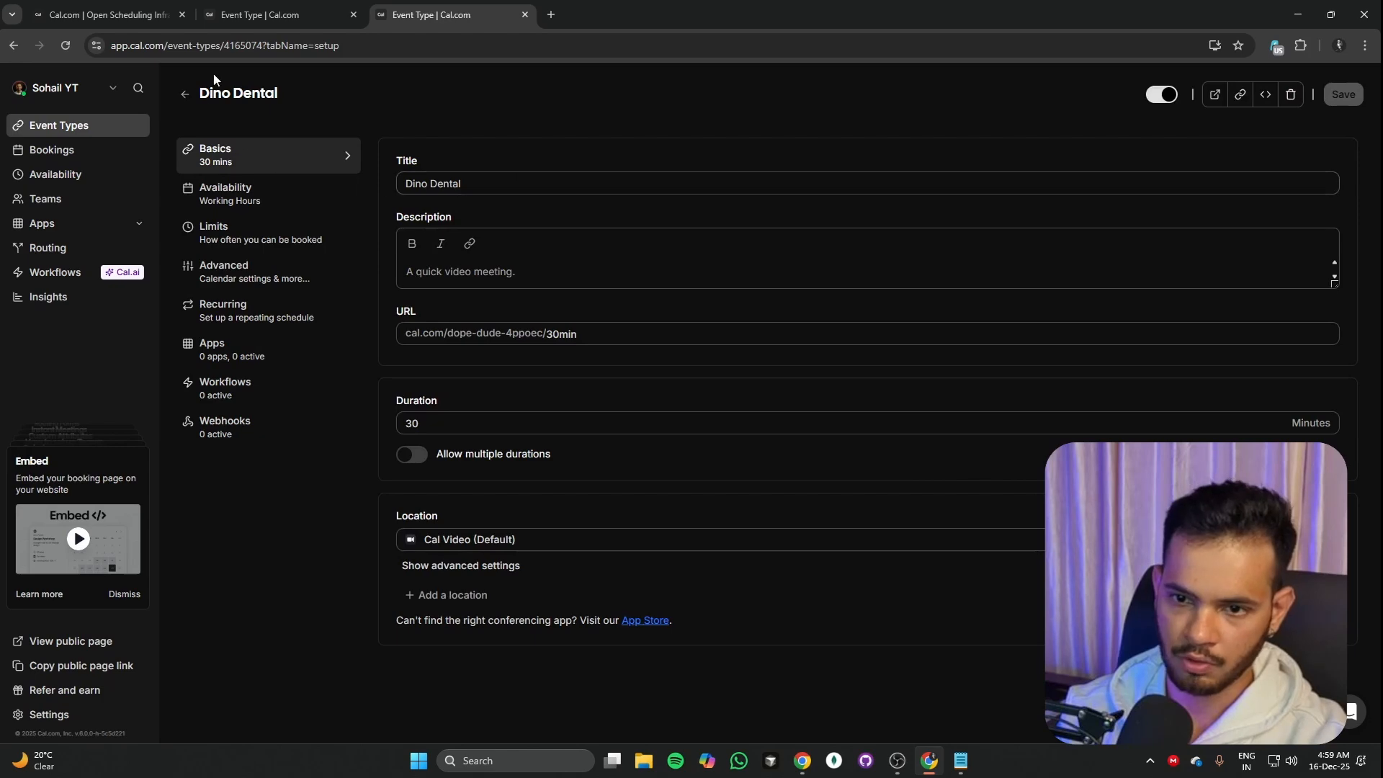
{"action": "double_click", "coordinate": [238, 48]}
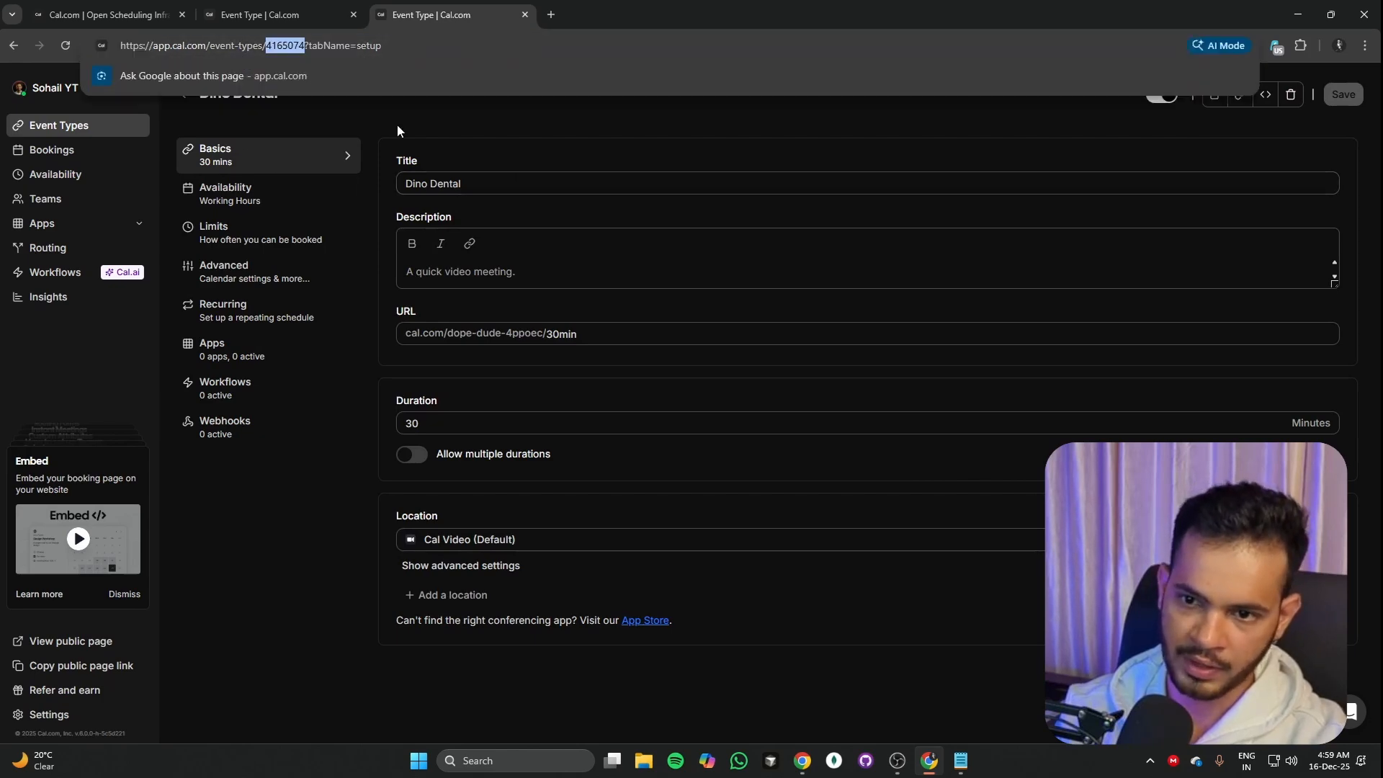
{"action": "key", "text": "Right"}
{"action": "key", "text": "Right"}
{"action": "key", "text": "ctrl+shift+Left"}
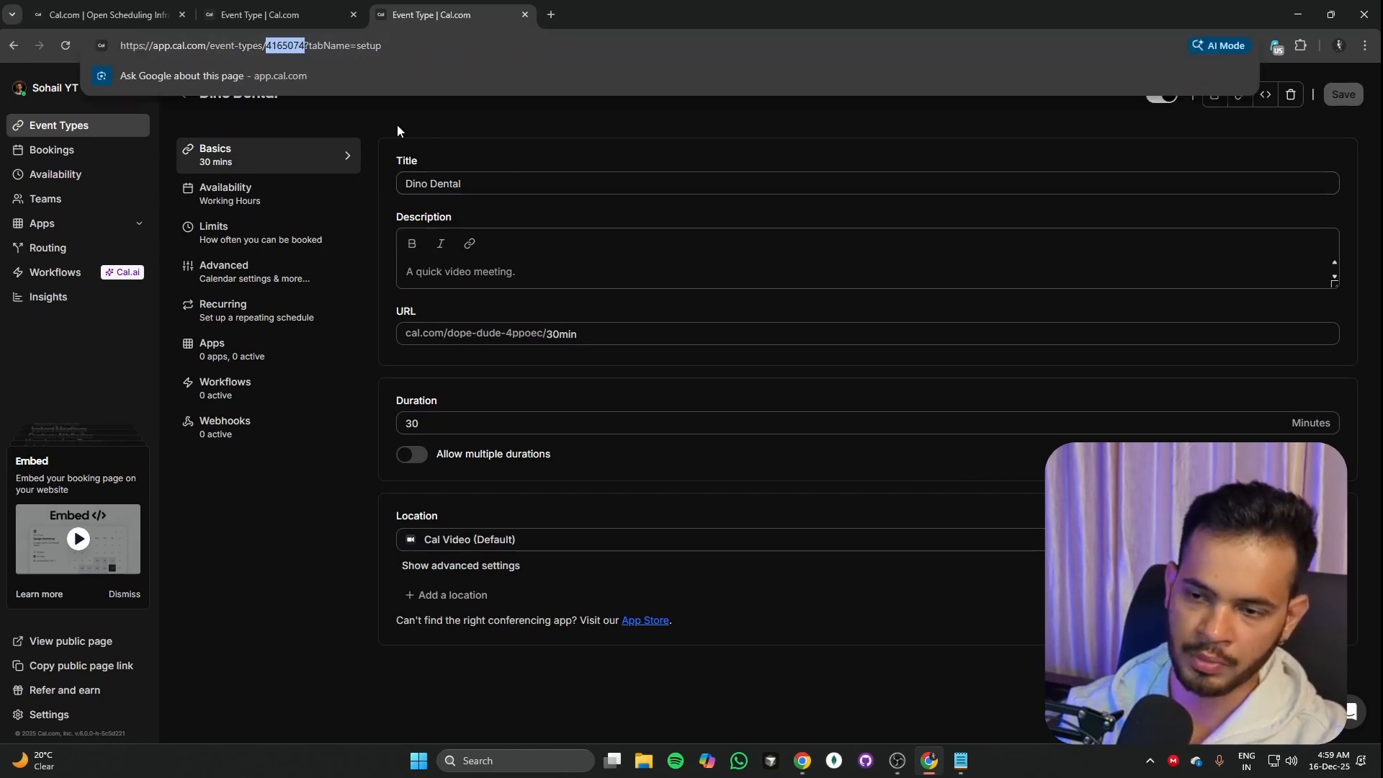
Step: Return to Retell AI and cancel editing the calendar availability function to get back to the function list
{"action": "key", "text": "alt+Tab"}
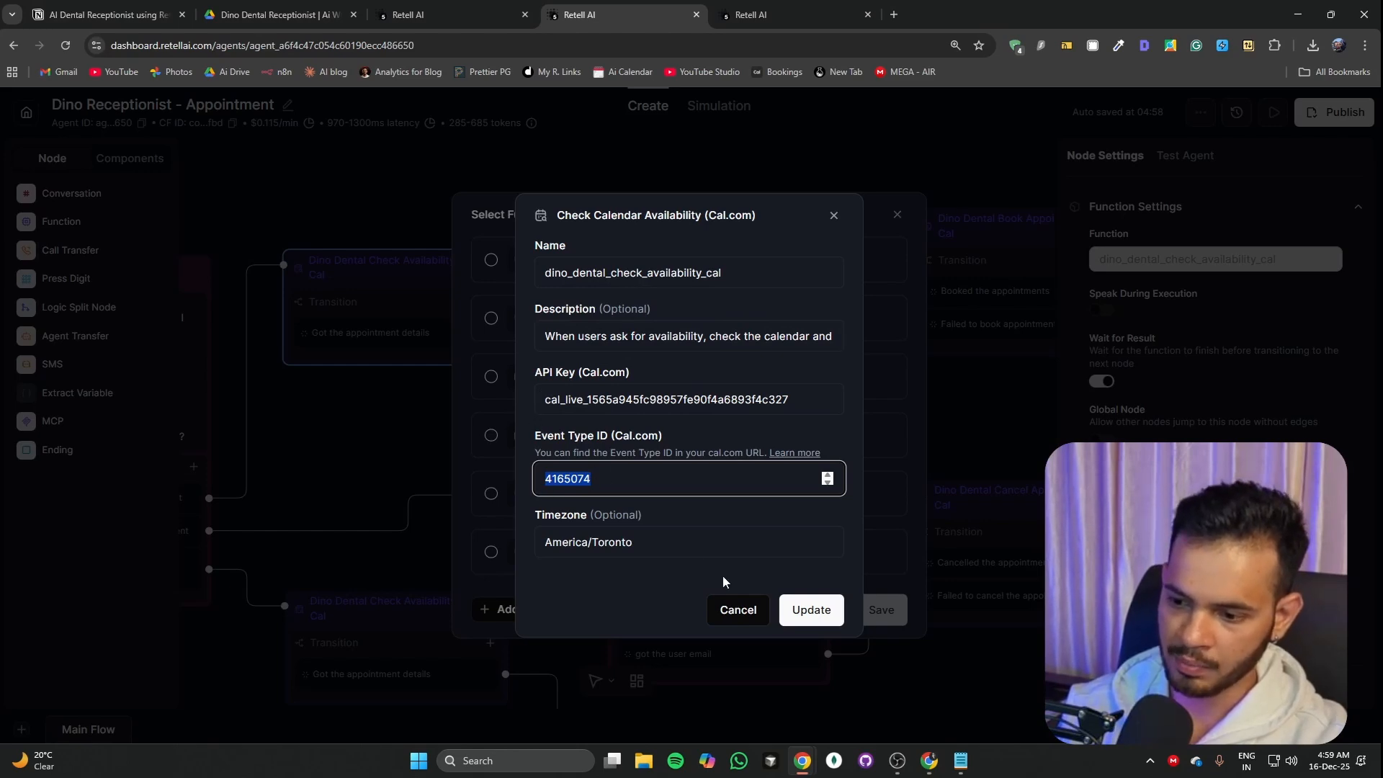
{"action": "left_click", "coordinate": [734, 610]}
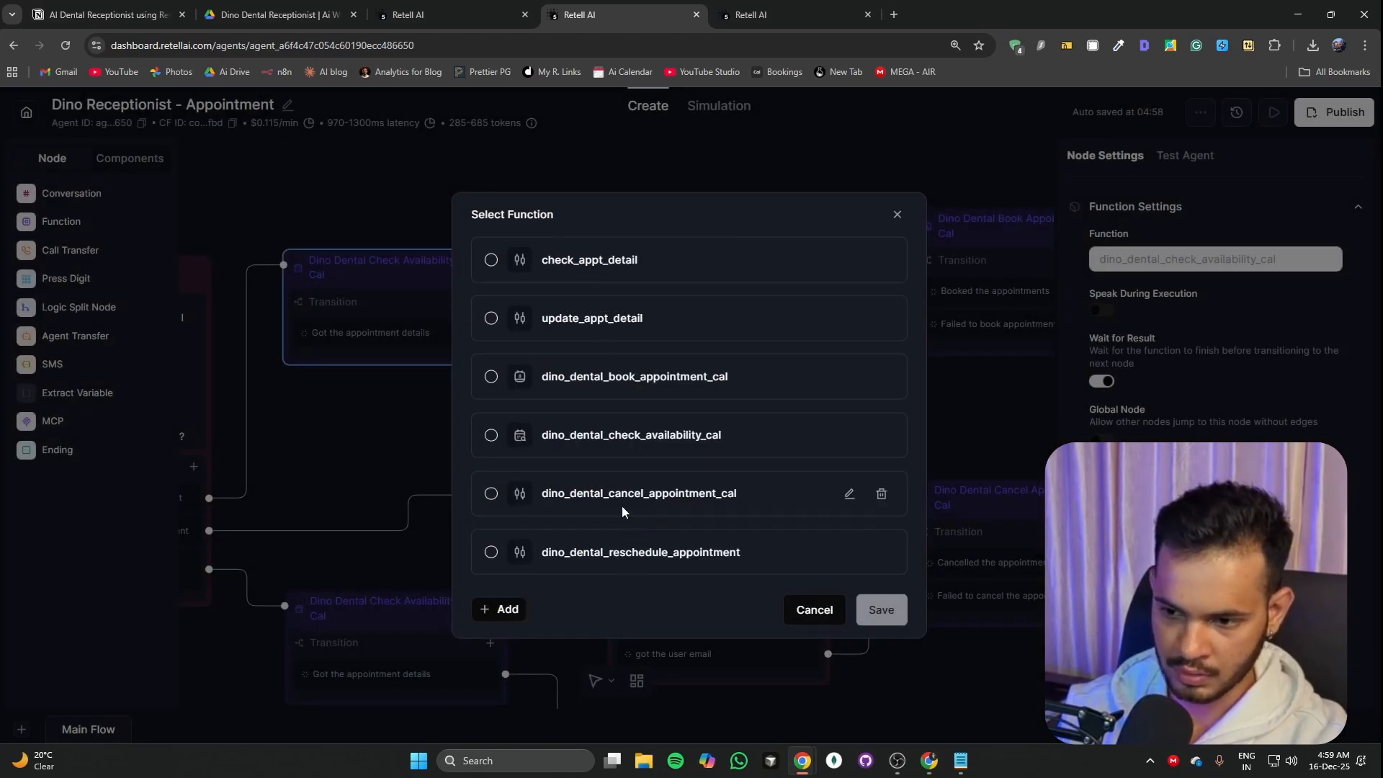
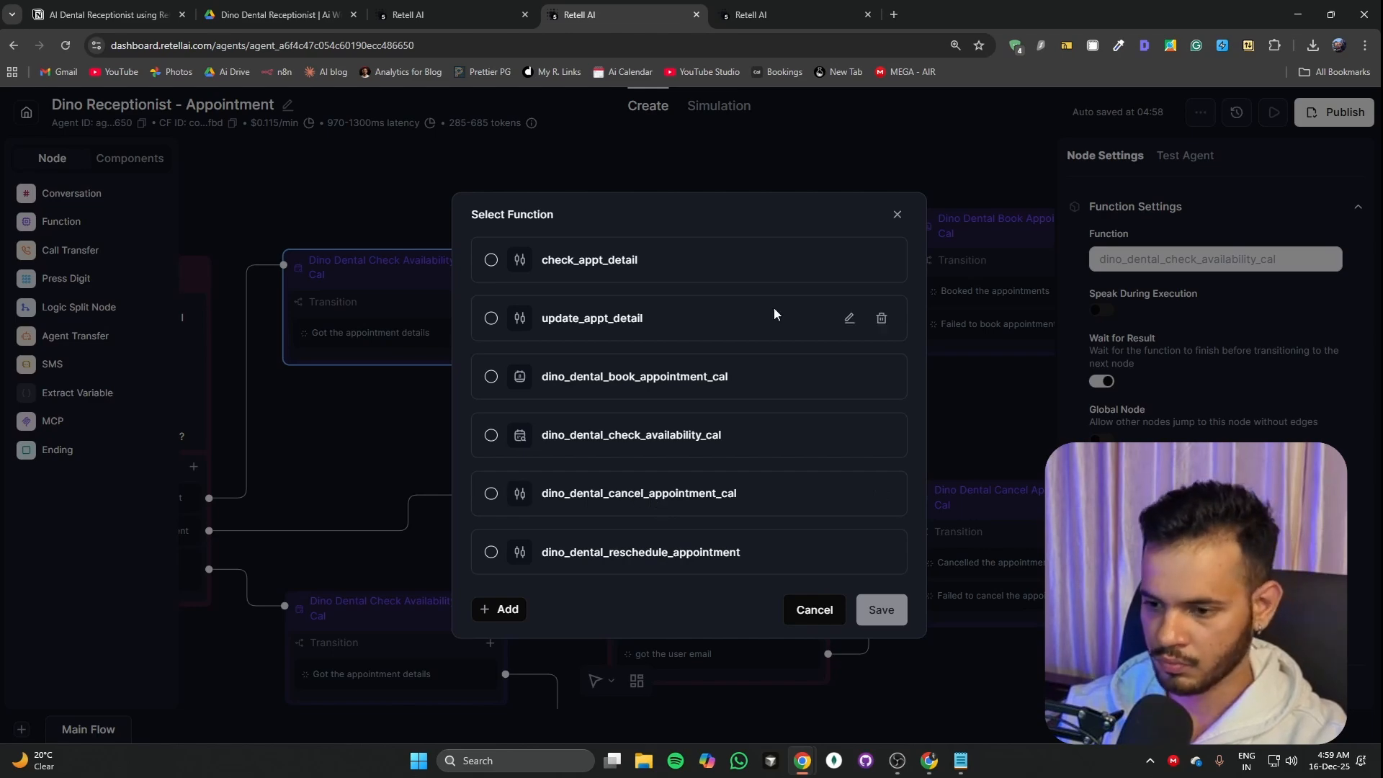
Step: Review the cancel-appointment custom function's API endpoint, Authorization header and JSON parameters, and close it without changes
{"action": "left_click", "coordinate": [849, 493]}
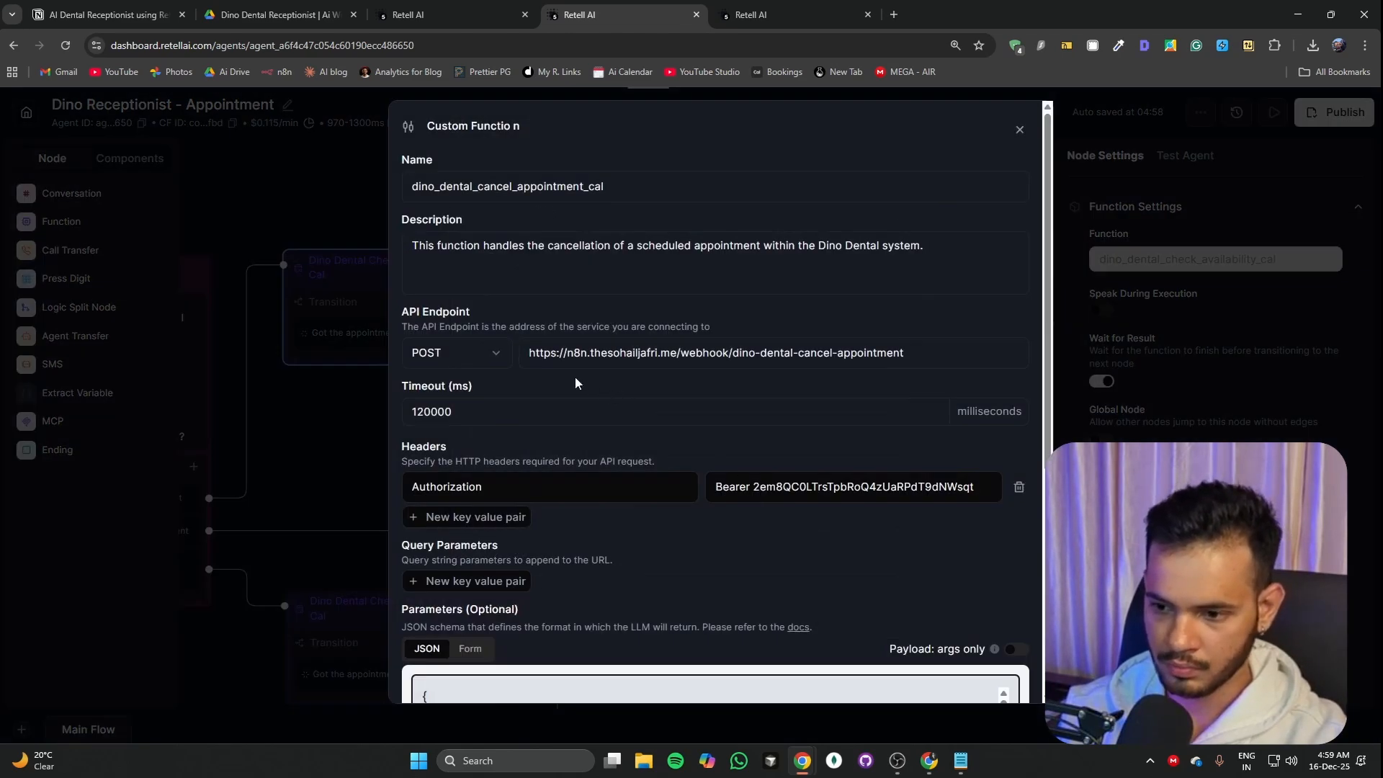
{"action": "left_click_drag", "start_coordinate": [538, 354], "coordinate": [919, 352]}
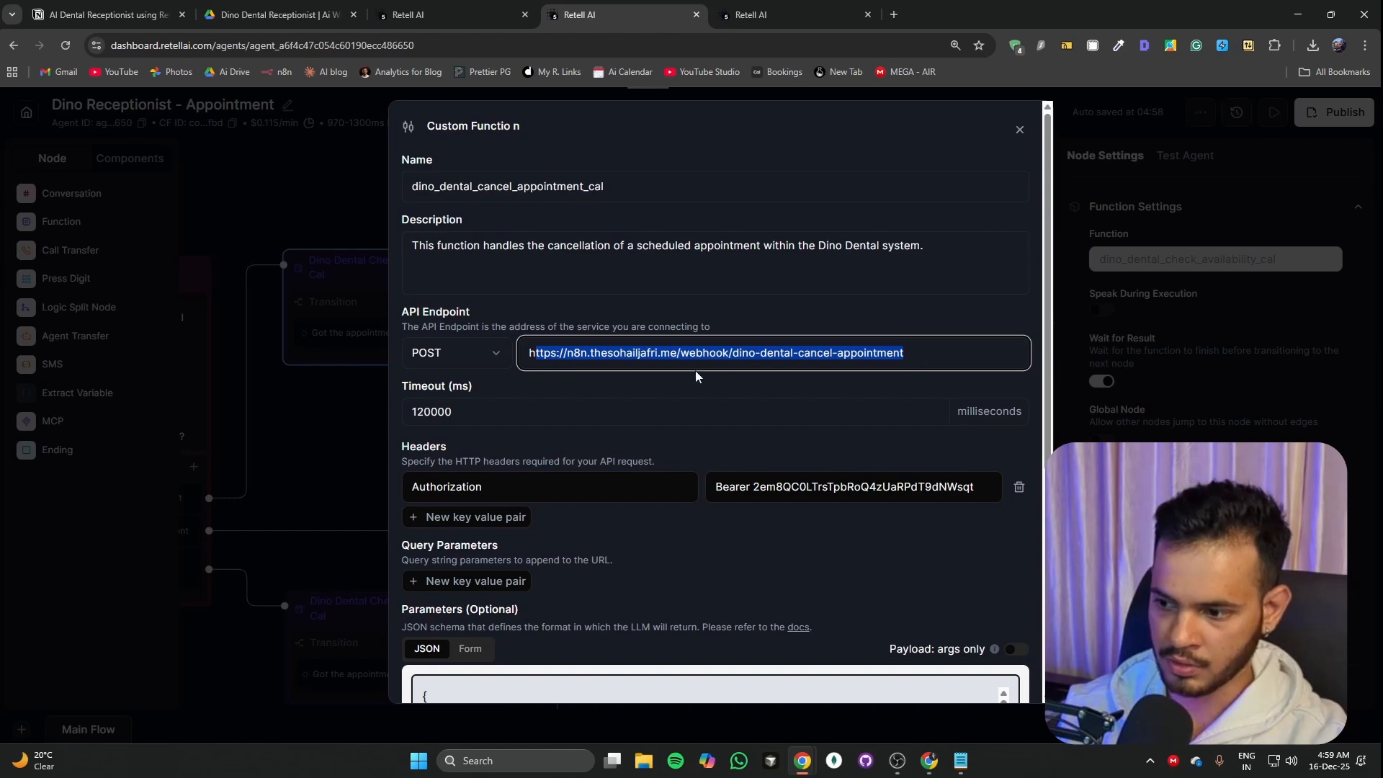
{"action": "left_click_drag", "start_coordinate": [521, 486], "coordinate": [377, 492]}
{"action": "left_click_drag", "start_coordinate": [811, 486], "coordinate": [609, 485]}
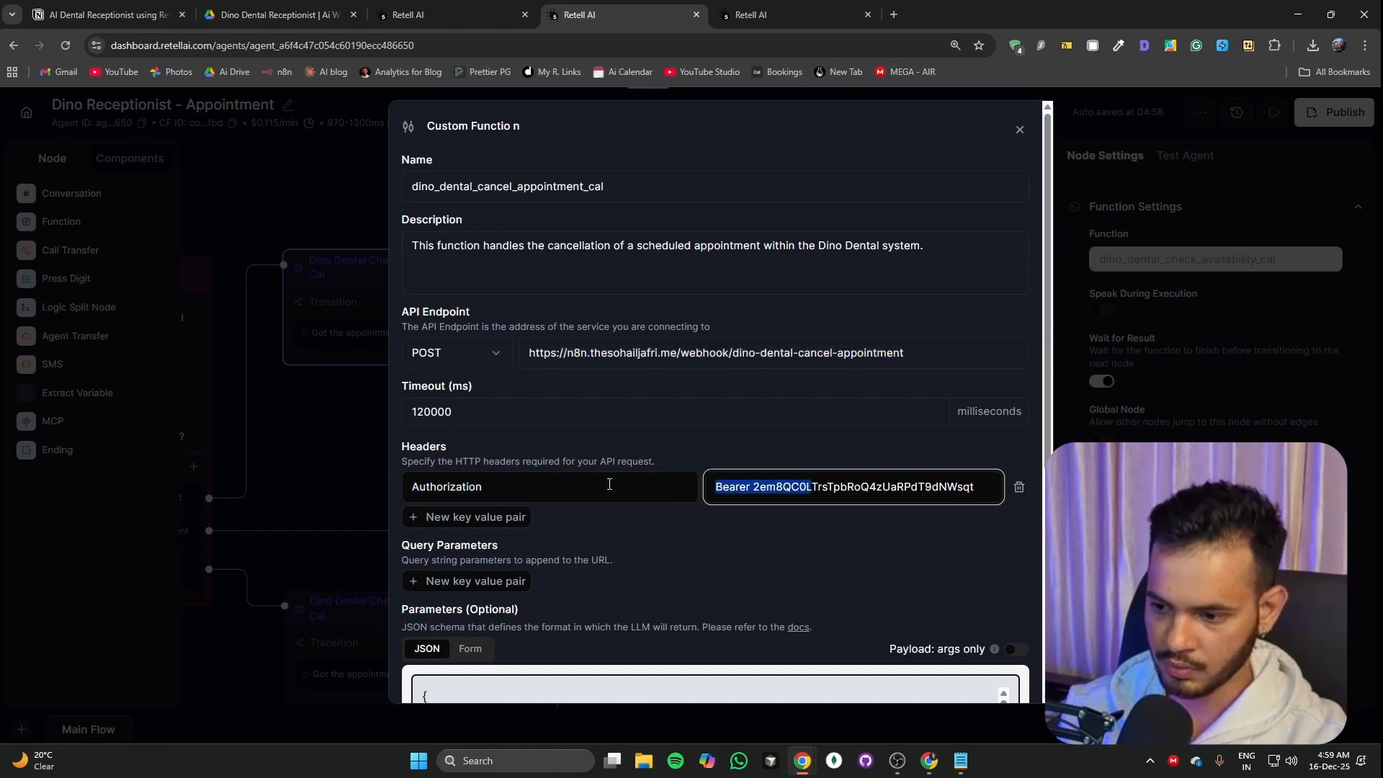
{"action": "scroll", "coordinate": [826, 343], "scroll_direction": "down", "scroll_amount": 5}
{"action": "scroll", "coordinate": [883, 275], "scroll_direction": "up", "scroll_amount": 5}
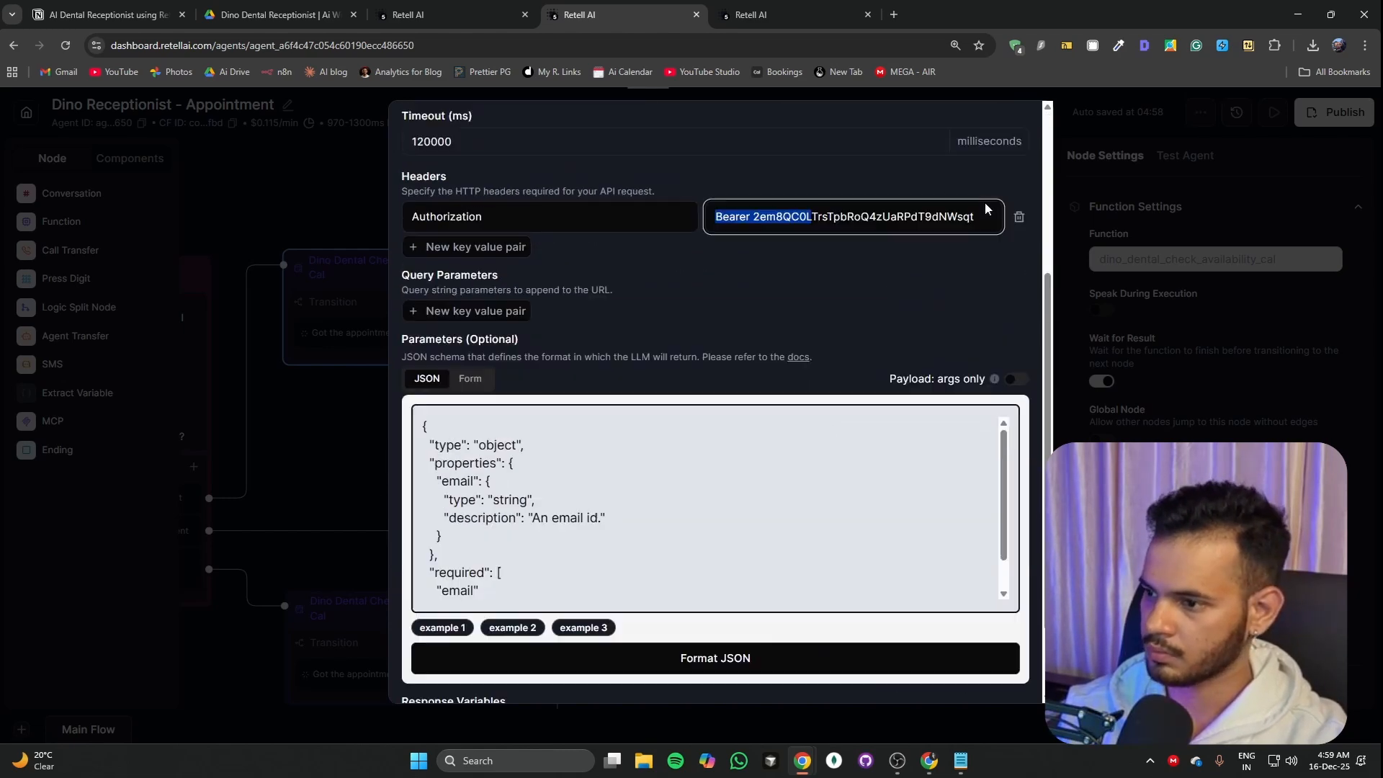
{"action": "left_click", "coordinate": [1019, 131]}
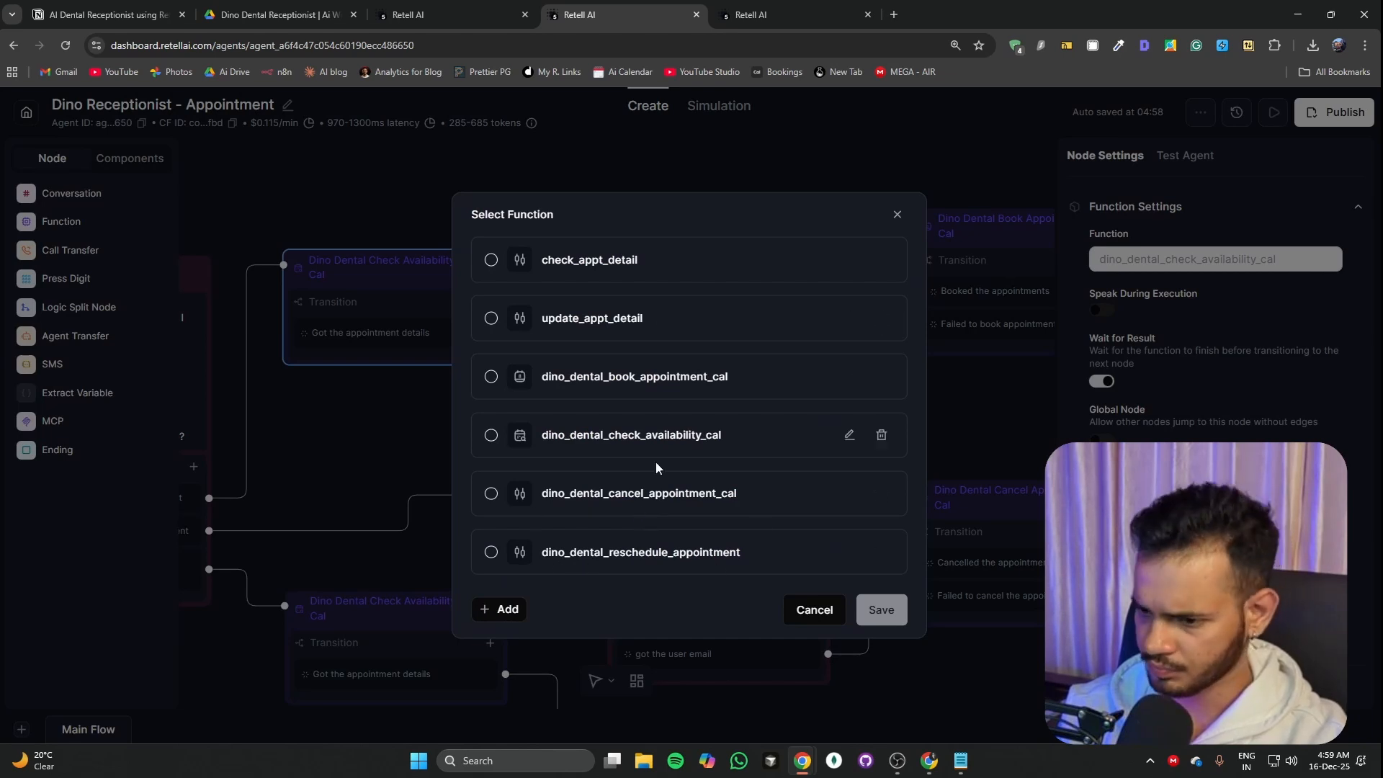
Step: Highlight the availability and cancel-appointment function names in the function list and cancel the selection
{"action": "left_click_drag", "start_coordinate": [546, 435], "coordinate": [663, 436]}
{"action": "left_click_drag", "start_coordinate": [570, 493], "coordinate": [689, 494]}
{"action": "left_click", "coordinate": [813, 611]}
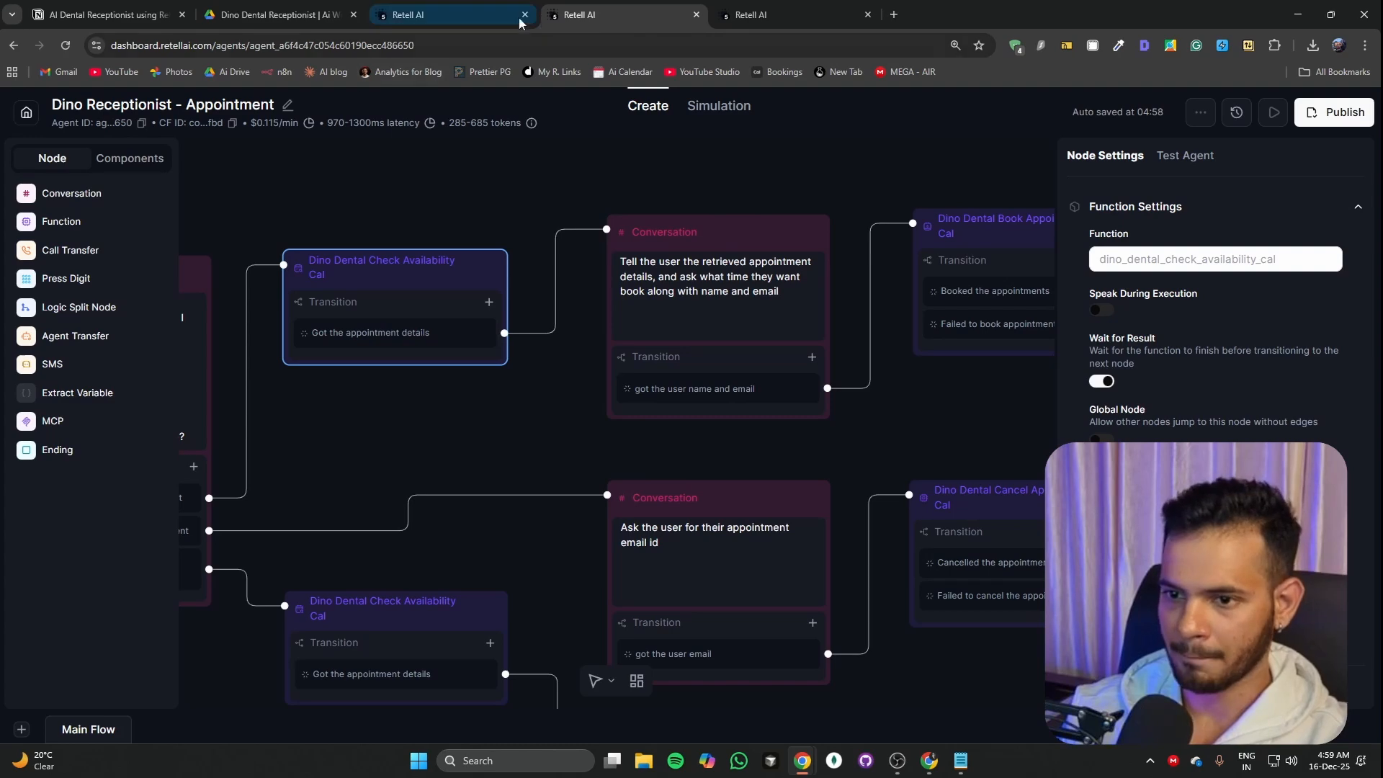
Step: Switch to n8n and show the Dino Dental Receptionist - Webhooks workflow in the editor of the same browser window
{"action": "left_click", "coordinate": [895, 15]}
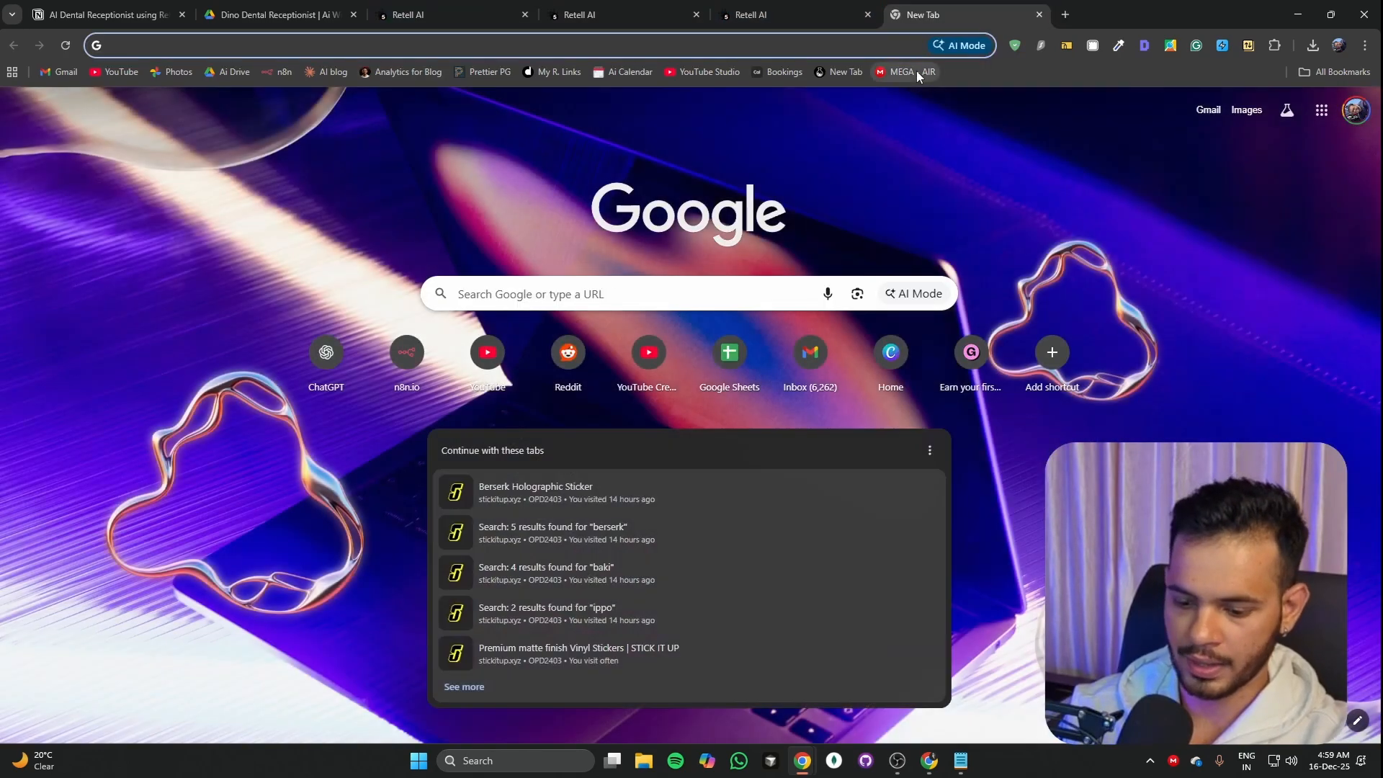
{"action": "type", "text": "n8n"}
{"action": "key", "text": "Return"}
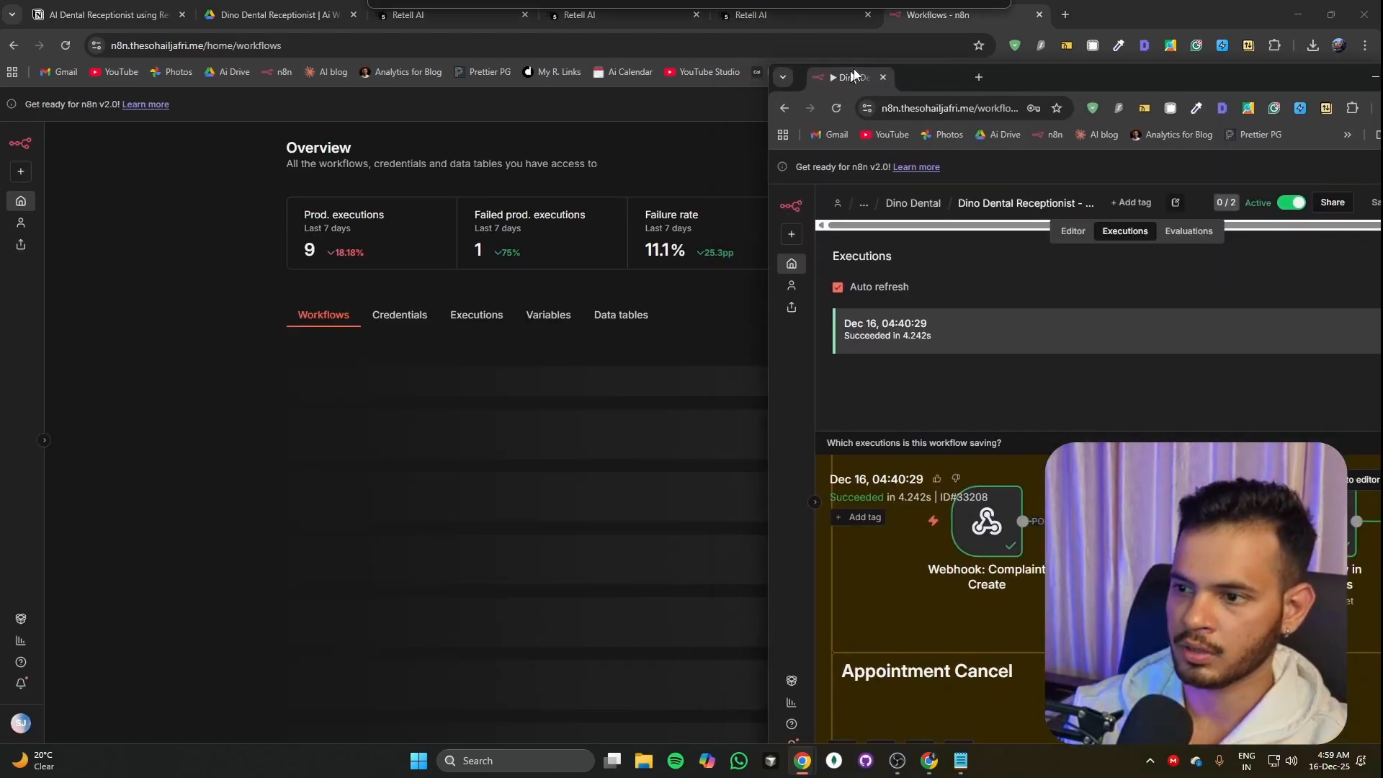
{"action": "scroll", "coordinate": [880, 209], "scroll_direction": "down", "scroll_amount": 5}
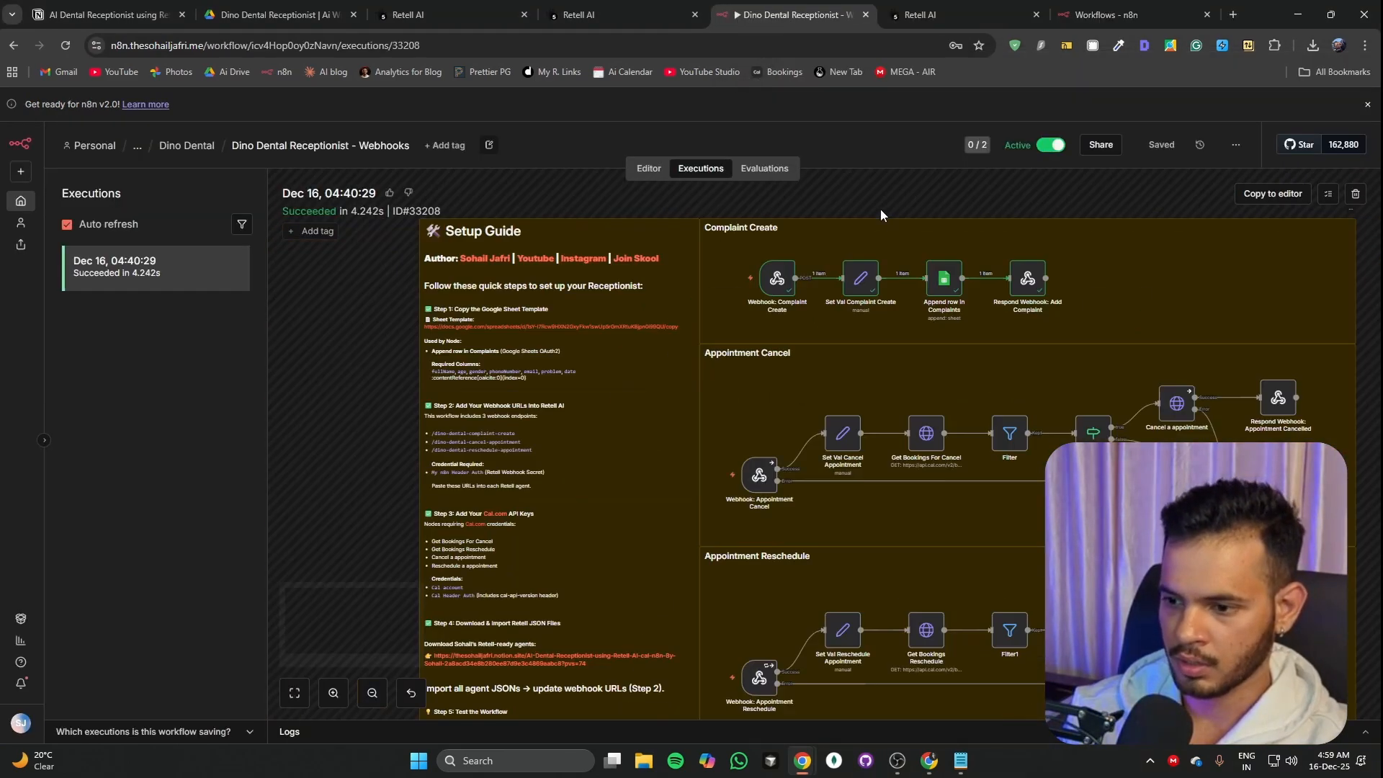
{"action": "left_click_drag", "start_coordinate": [1330, 345], "coordinate": [1296, 359]}
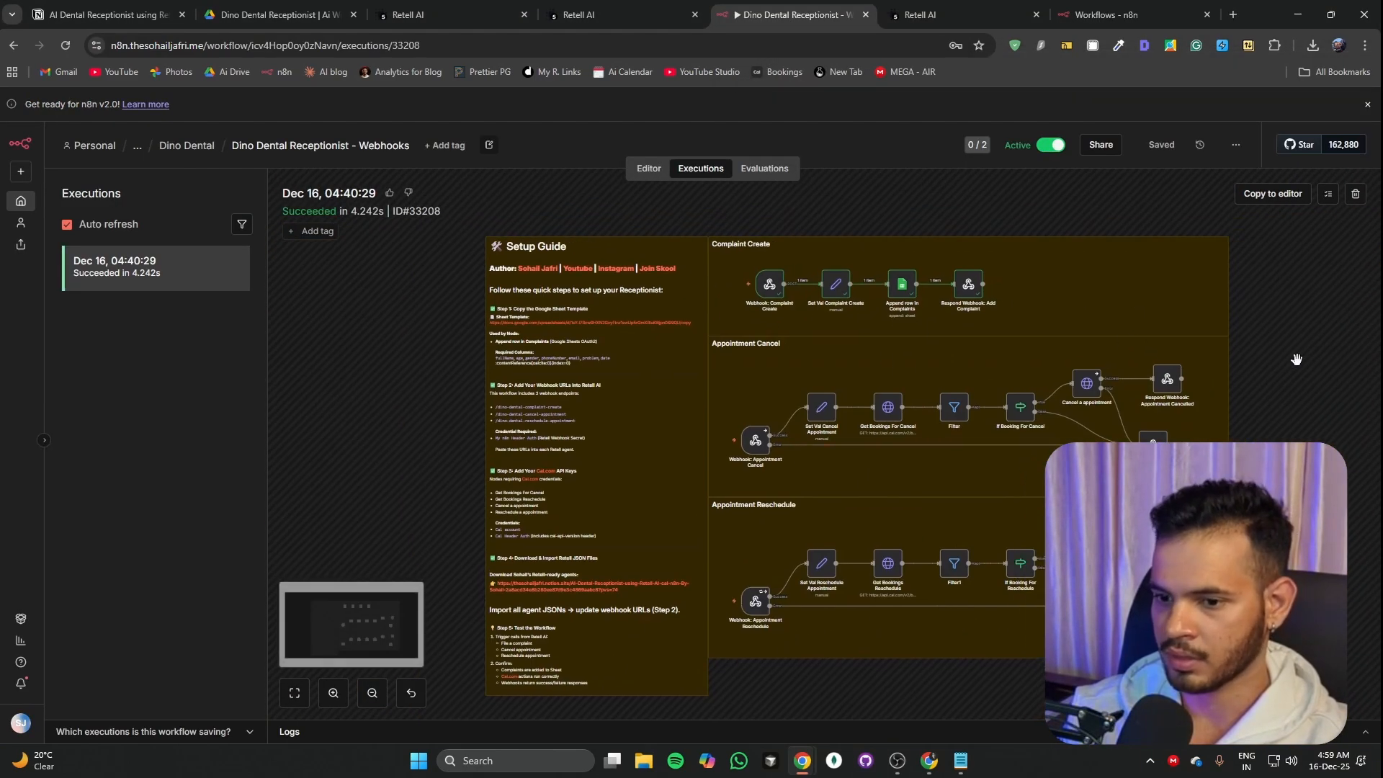
{"action": "left_click", "coordinate": [648, 168]}
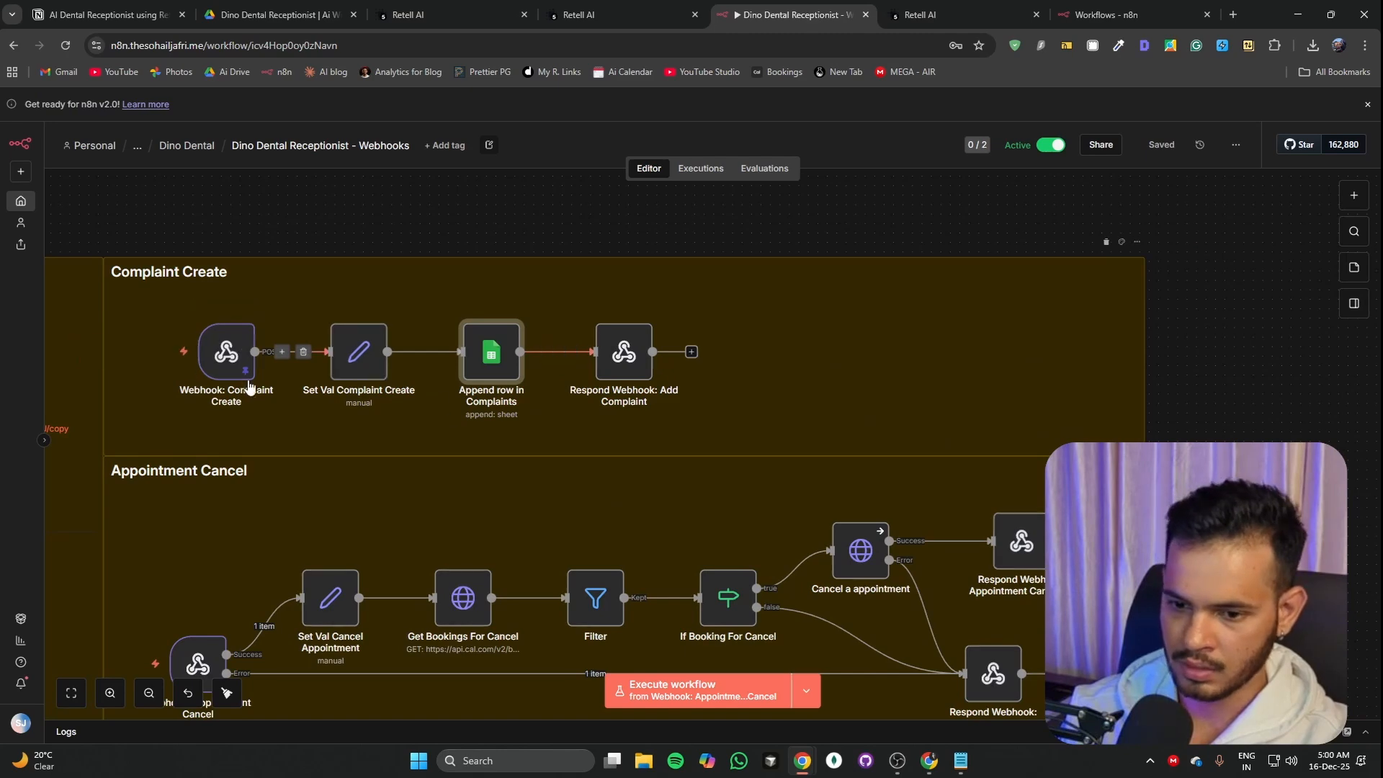
Step: Inspect the Complaint Create webhook node, keep Header Auth as its authentication, and open its My n8n Header Auth credential
{"action": "double_click", "coordinate": [220, 355]}
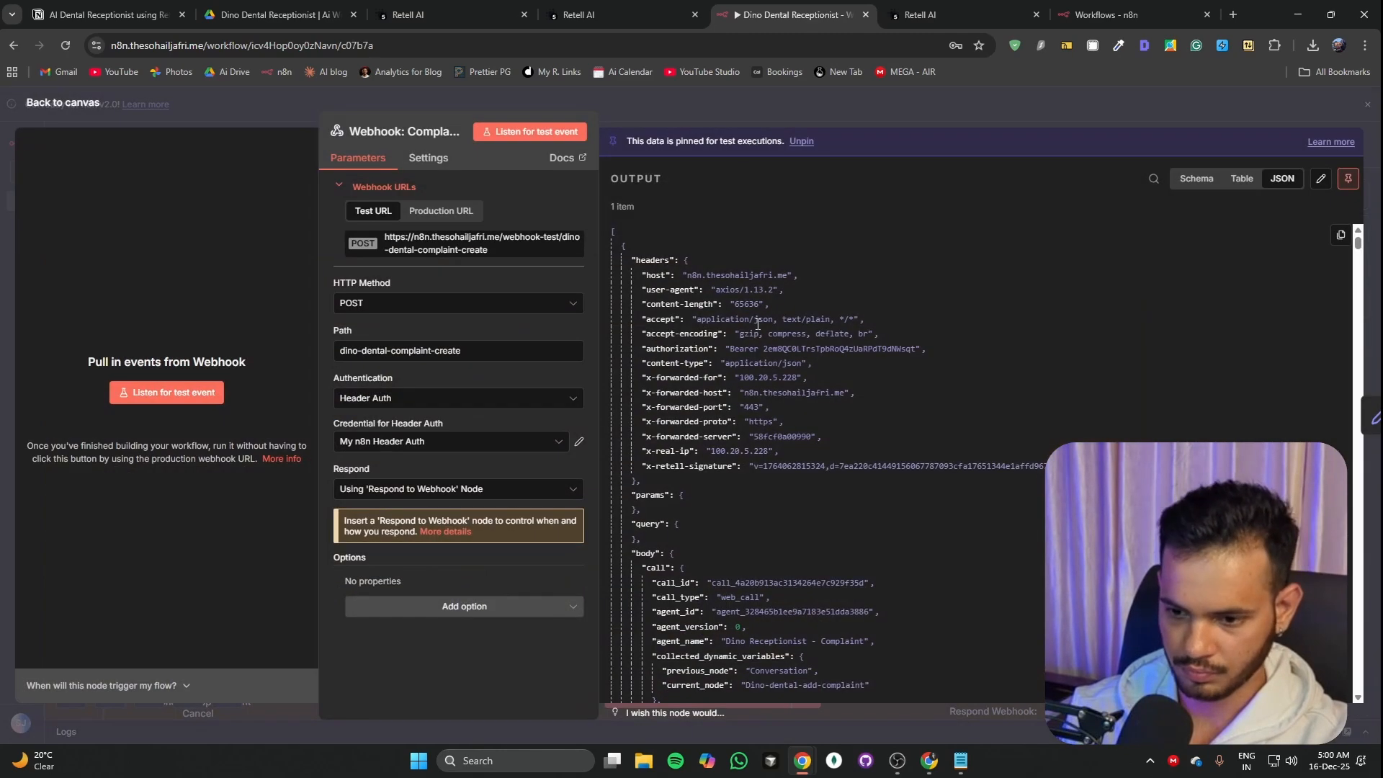
{"action": "left_click", "coordinate": [840, 114]}
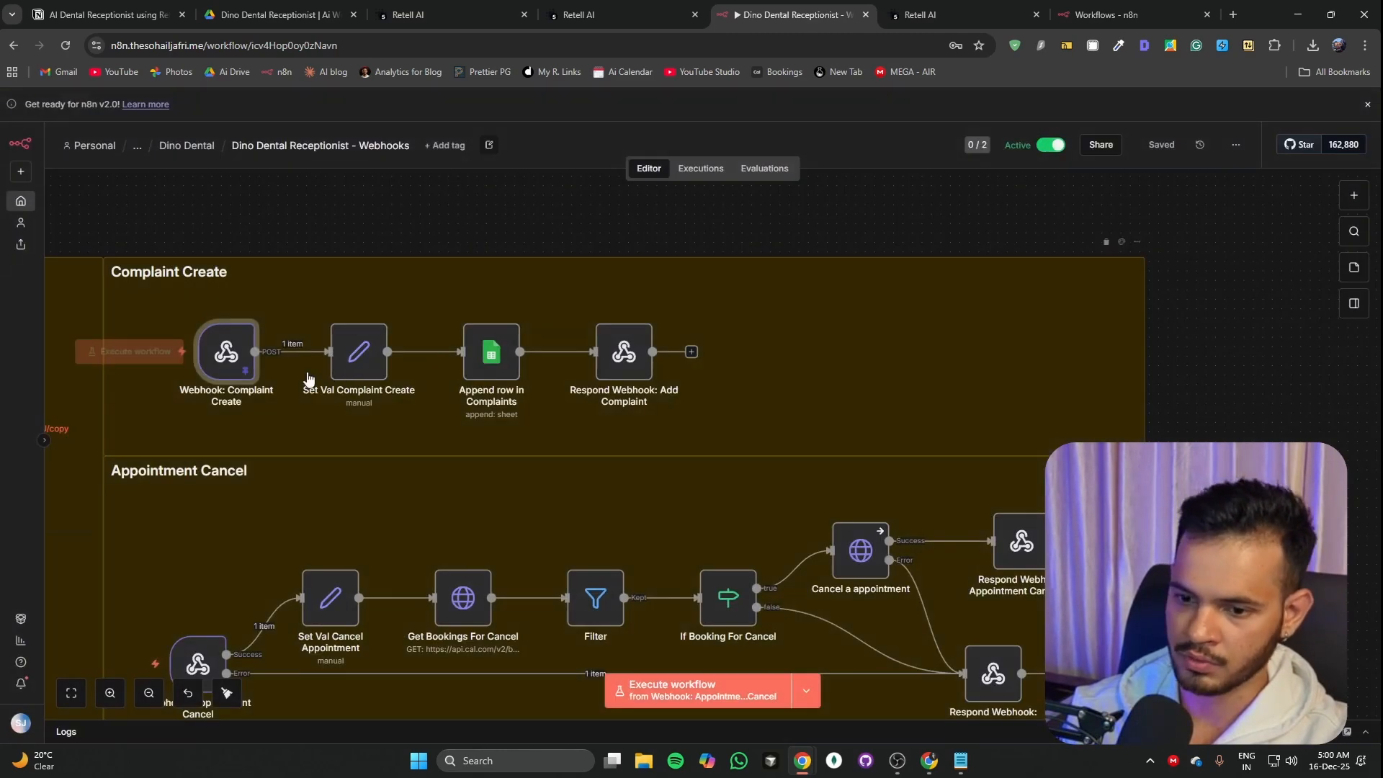
{"action": "double_click", "coordinate": [241, 360]}
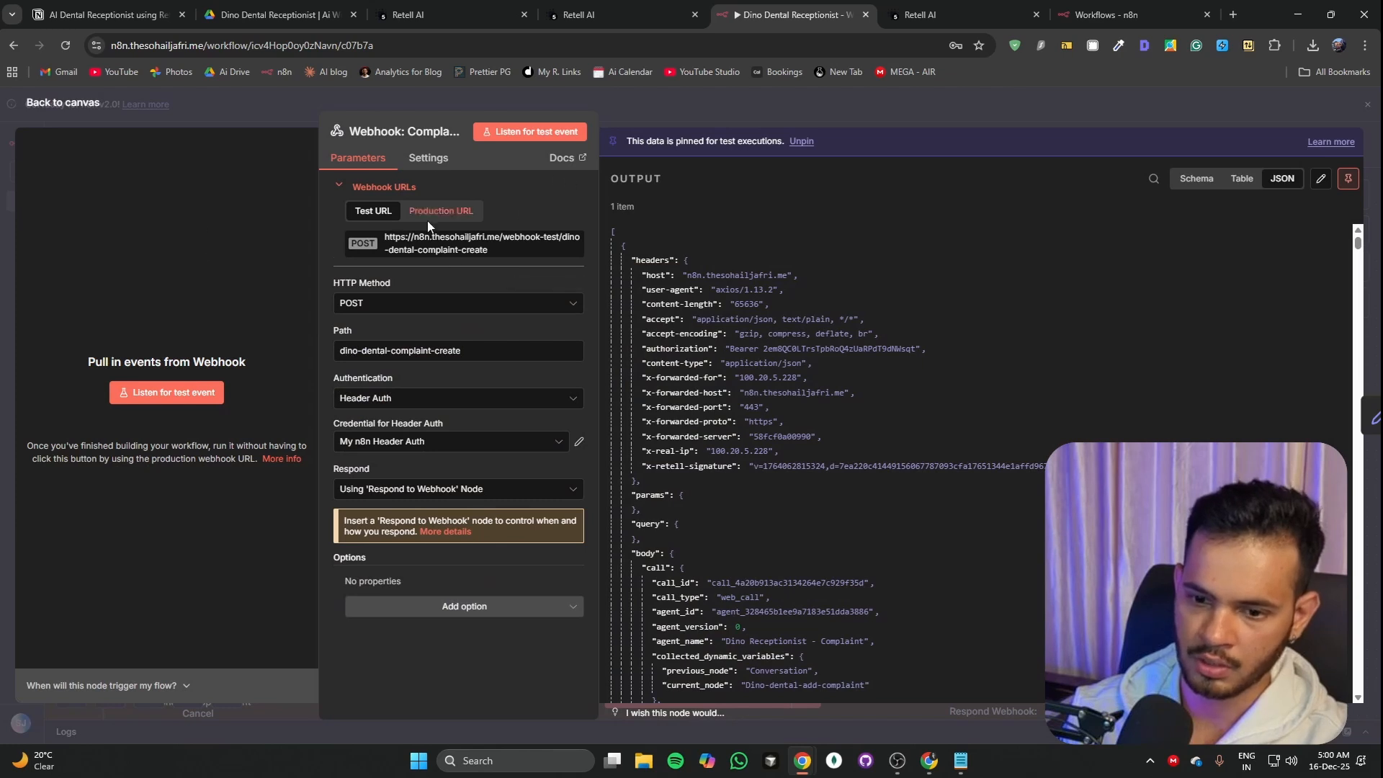
{"action": "left_click", "coordinate": [397, 400]}
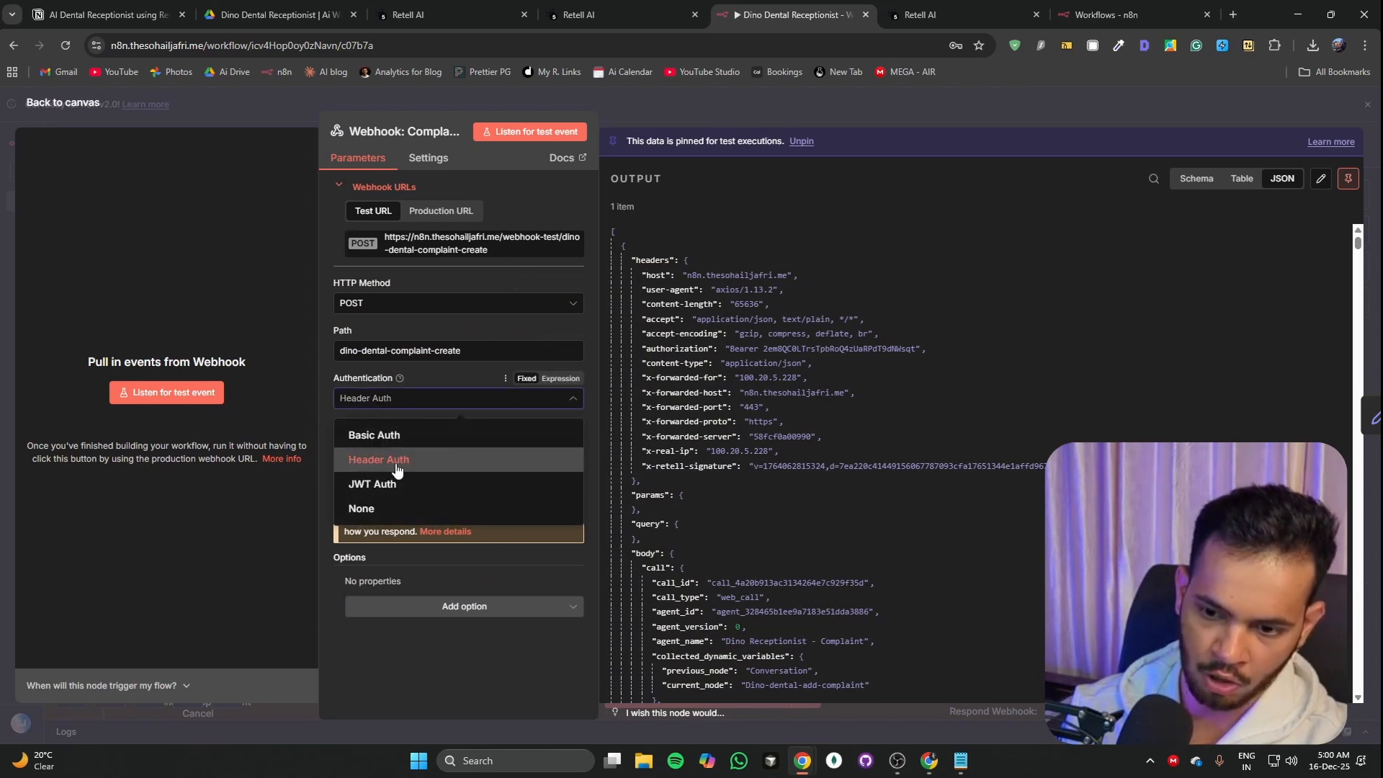
{"action": "left_click", "coordinate": [386, 469]}
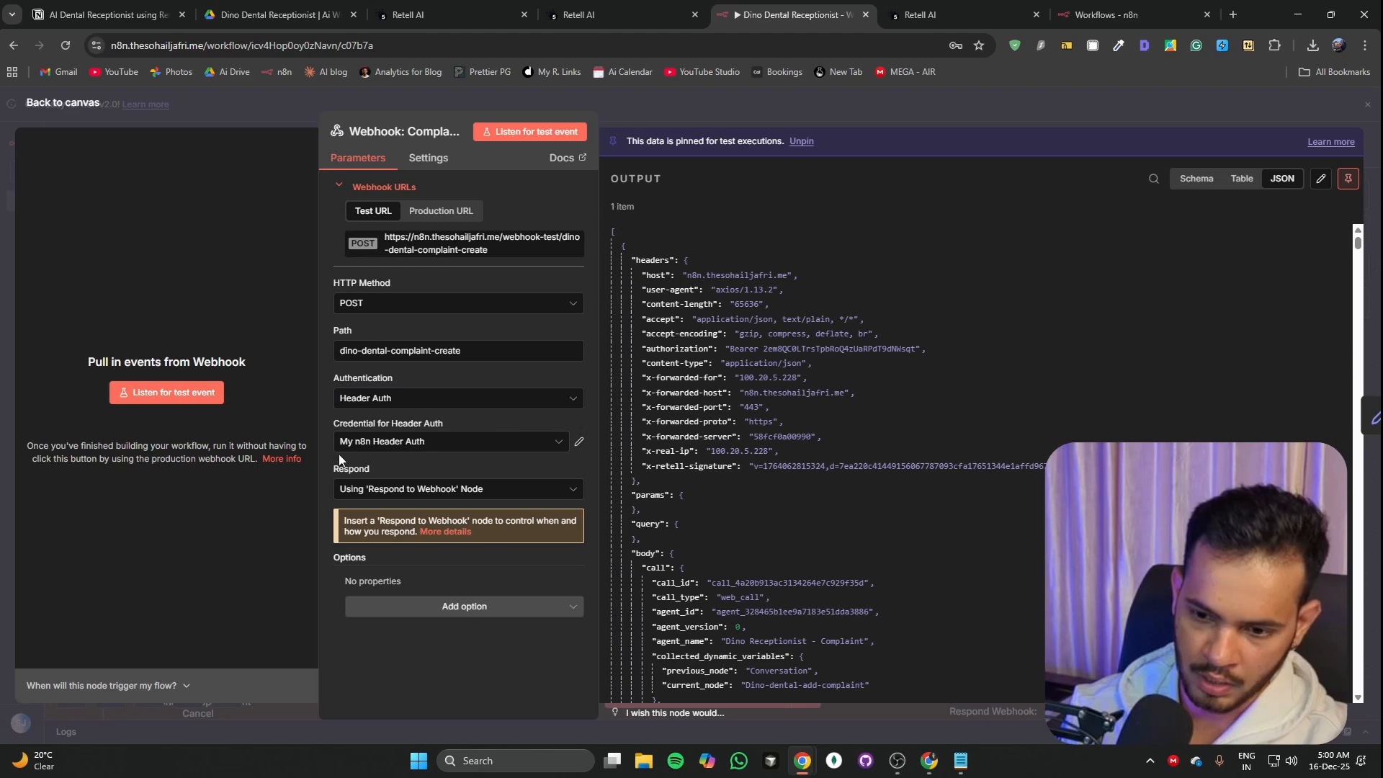
{"action": "left_click", "coordinate": [579, 441]}
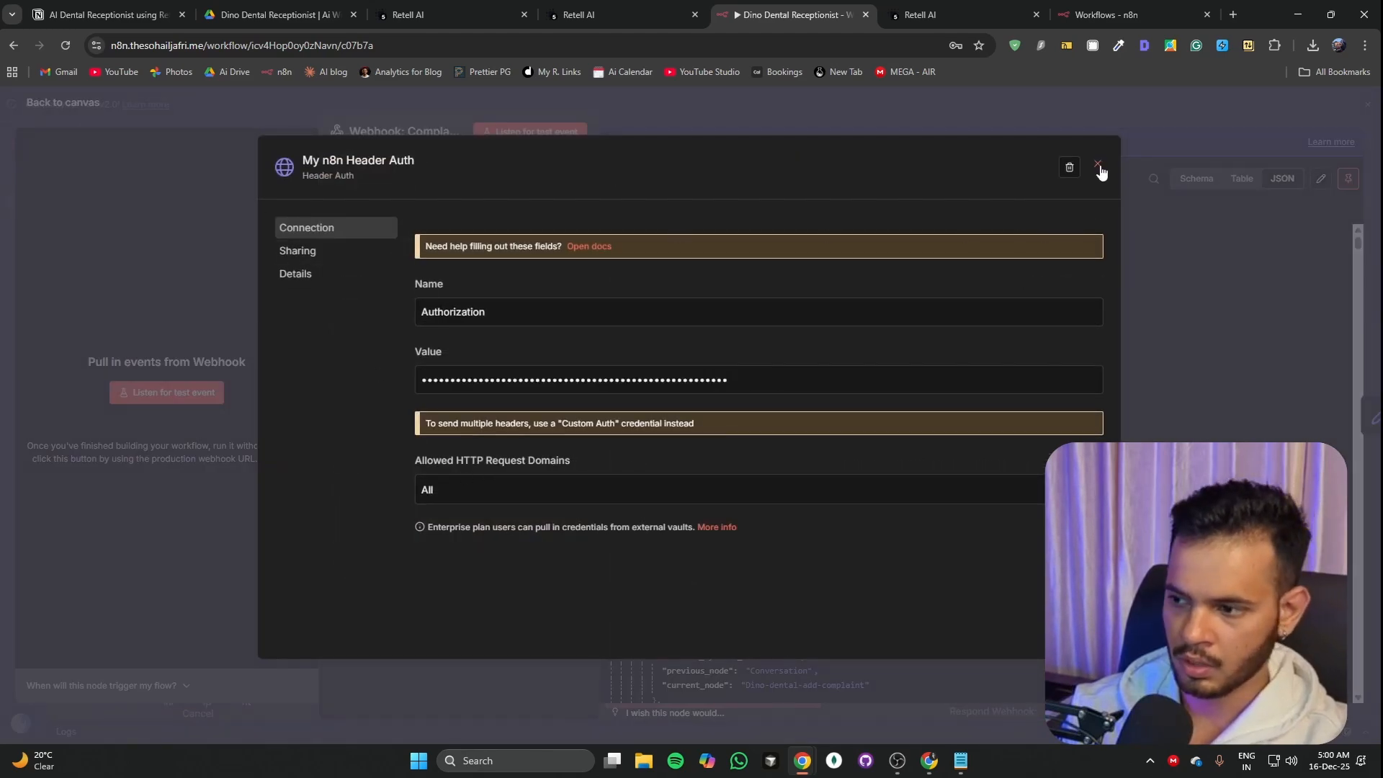
Step: Switch to Retell AI, reopen the cancel-appointment function from the function list and highlight its Authorization header name and value
{"action": "left_click", "coordinate": [606, 18]}
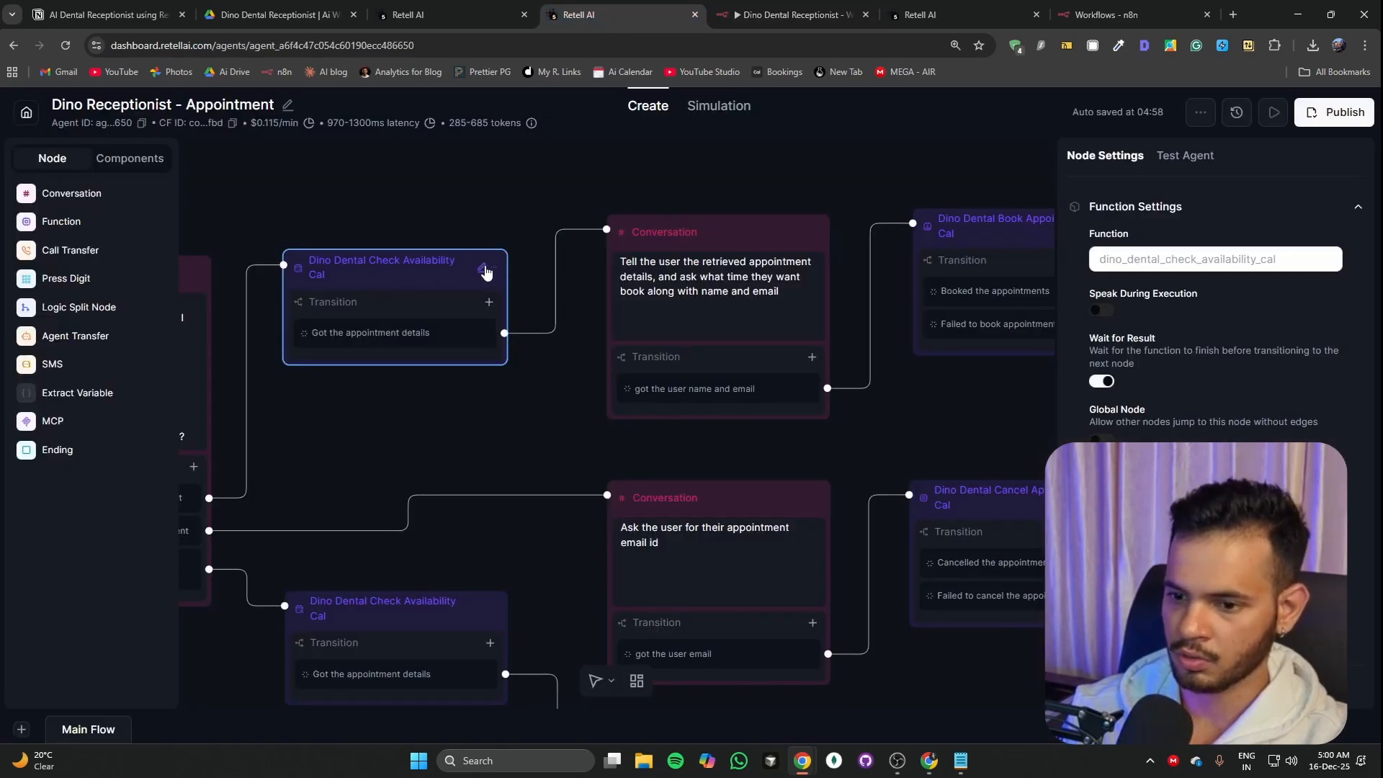
{"action": "left_click", "coordinate": [485, 271]}
{"action": "key", "text": "Escape"}
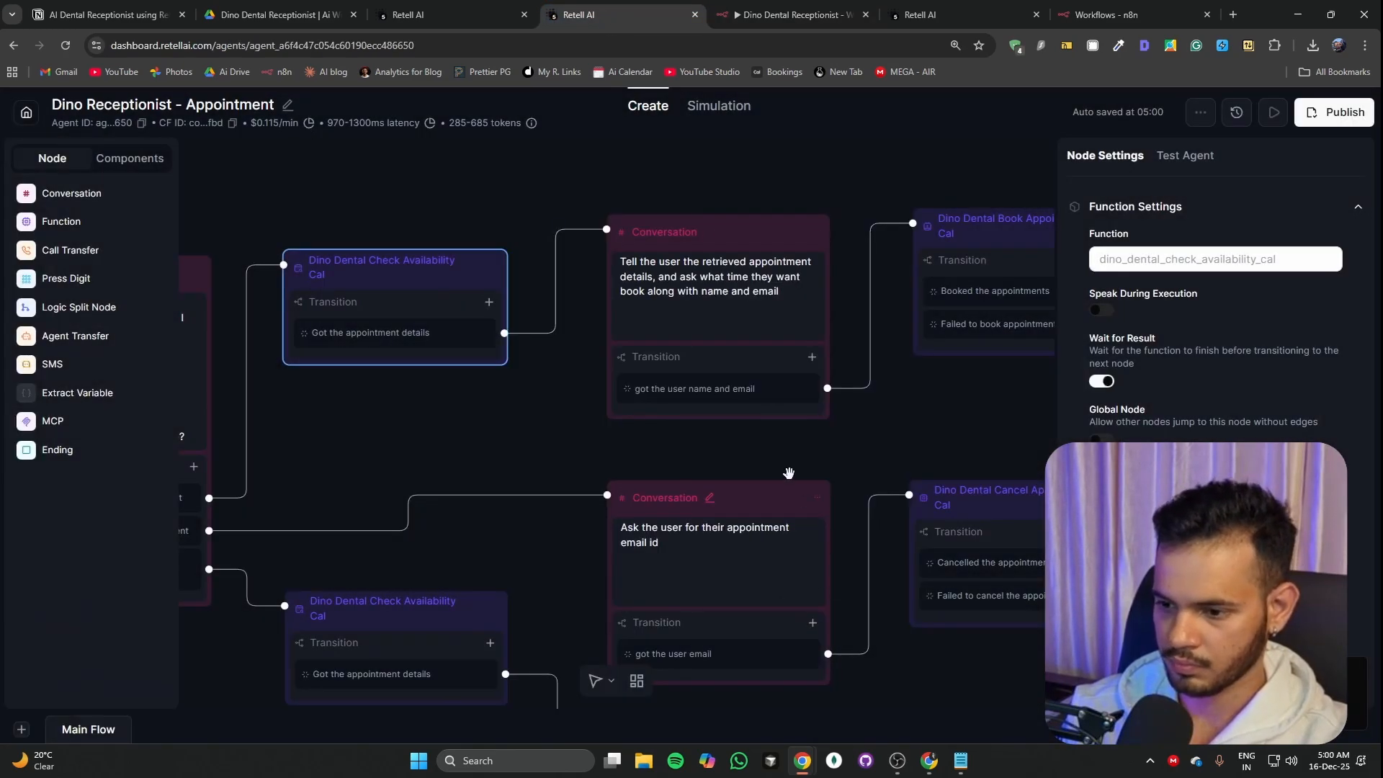
{"action": "left_click", "coordinate": [1193, 277]}
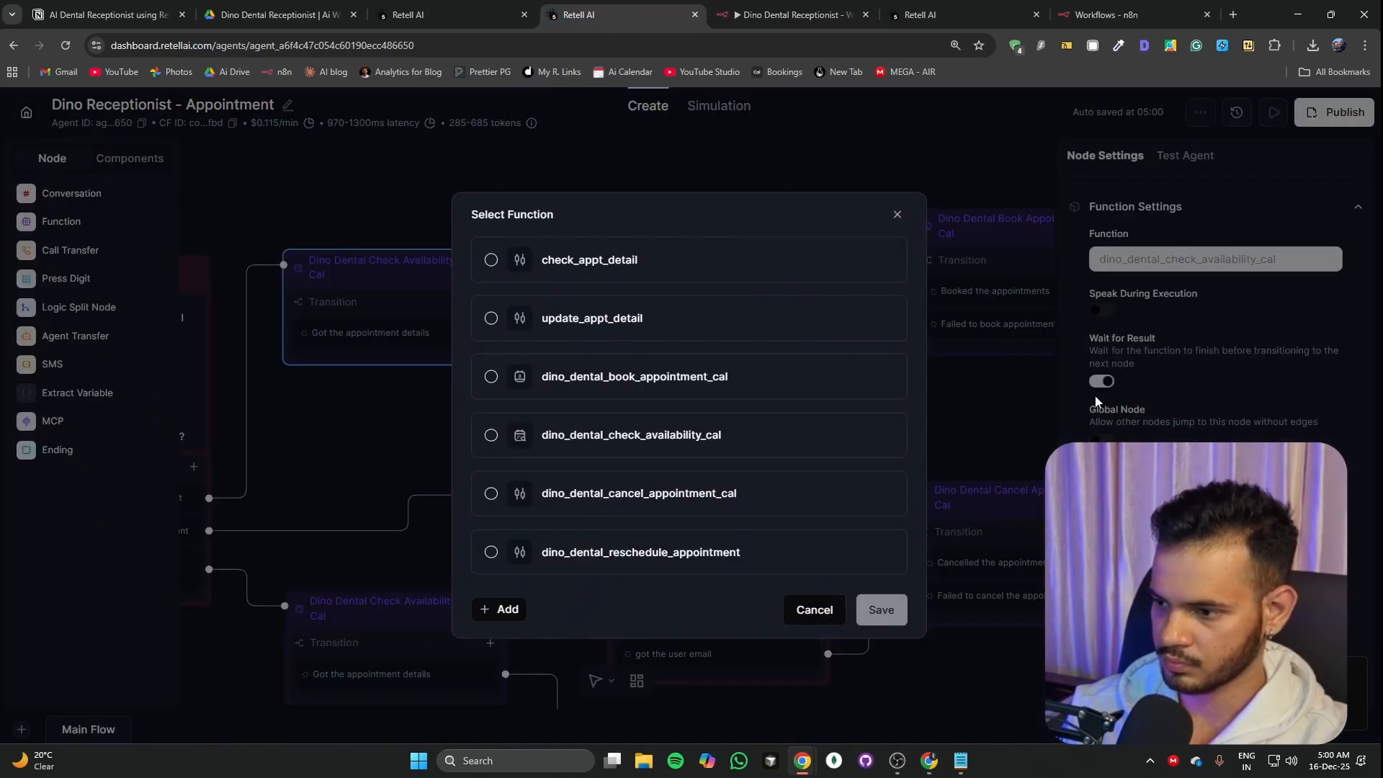
{"action": "left_click", "coordinate": [663, 440]}
{"action": "left_click", "coordinate": [847, 494]}
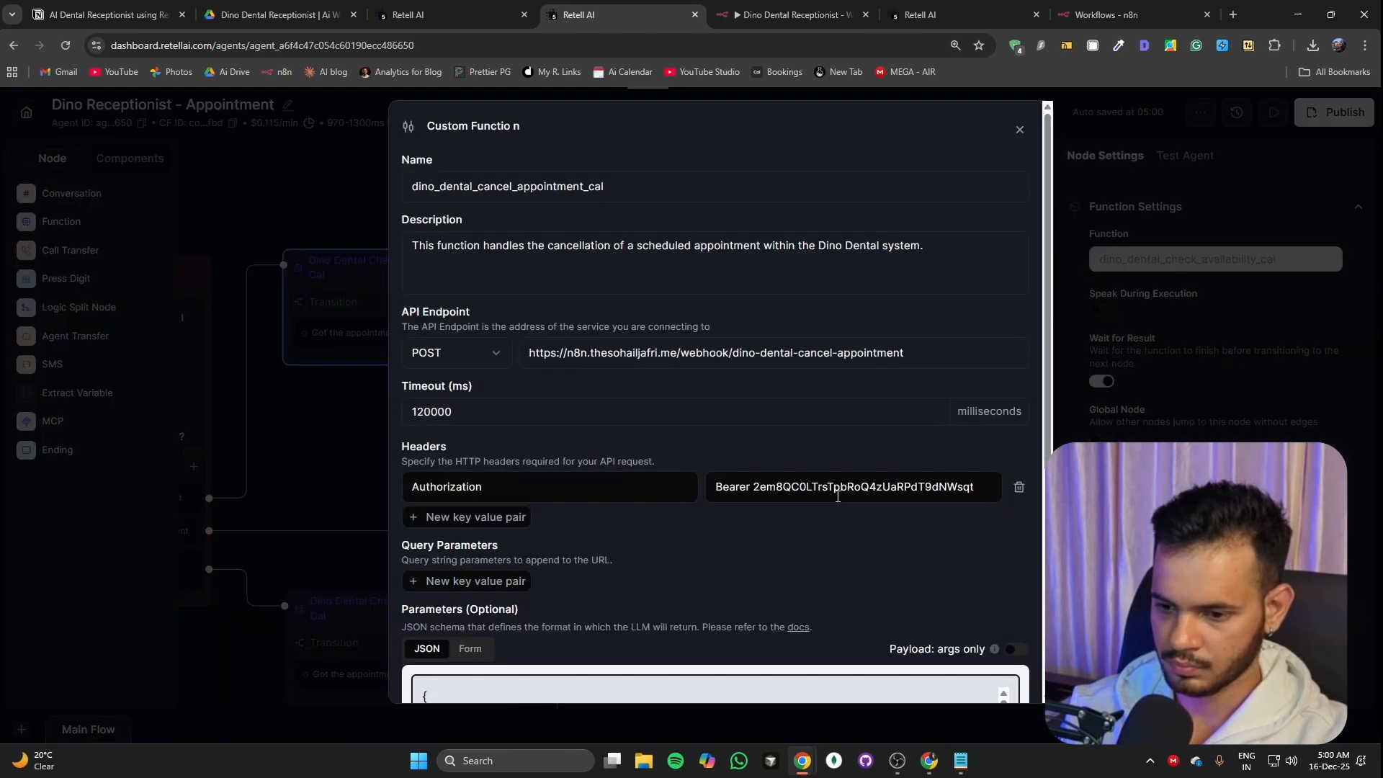
{"action": "left_click", "coordinate": [559, 486]}
{"action": "double_click", "coordinate": [474, 488]}
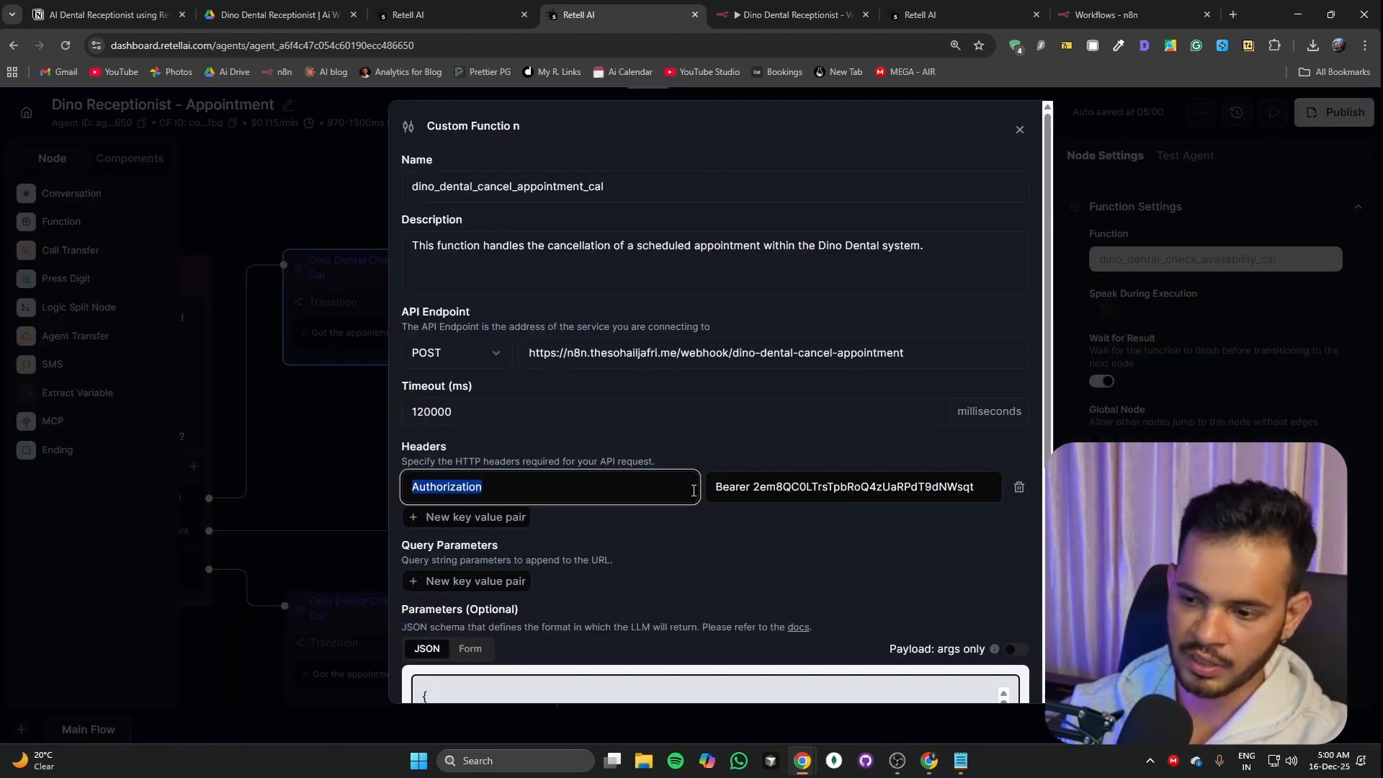
{"action": "left_click_drag", "start_coordinate": [715, 487], "coordinate": [869, 487]}
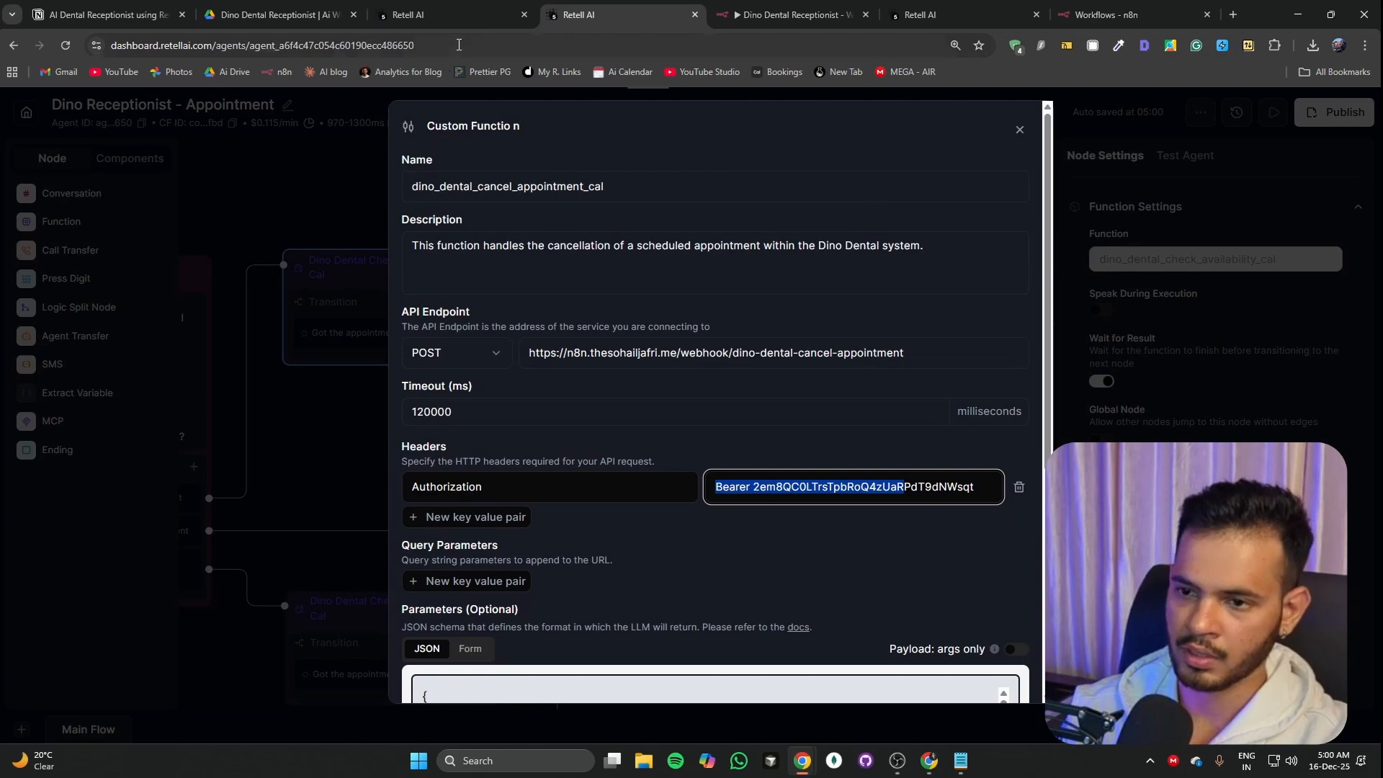
Step: Return to n8n, close the header auth credential and look through the Complaint Create webhook's output before going back to the canvas
{"action": "key", "text": "ctrl+Tab"}
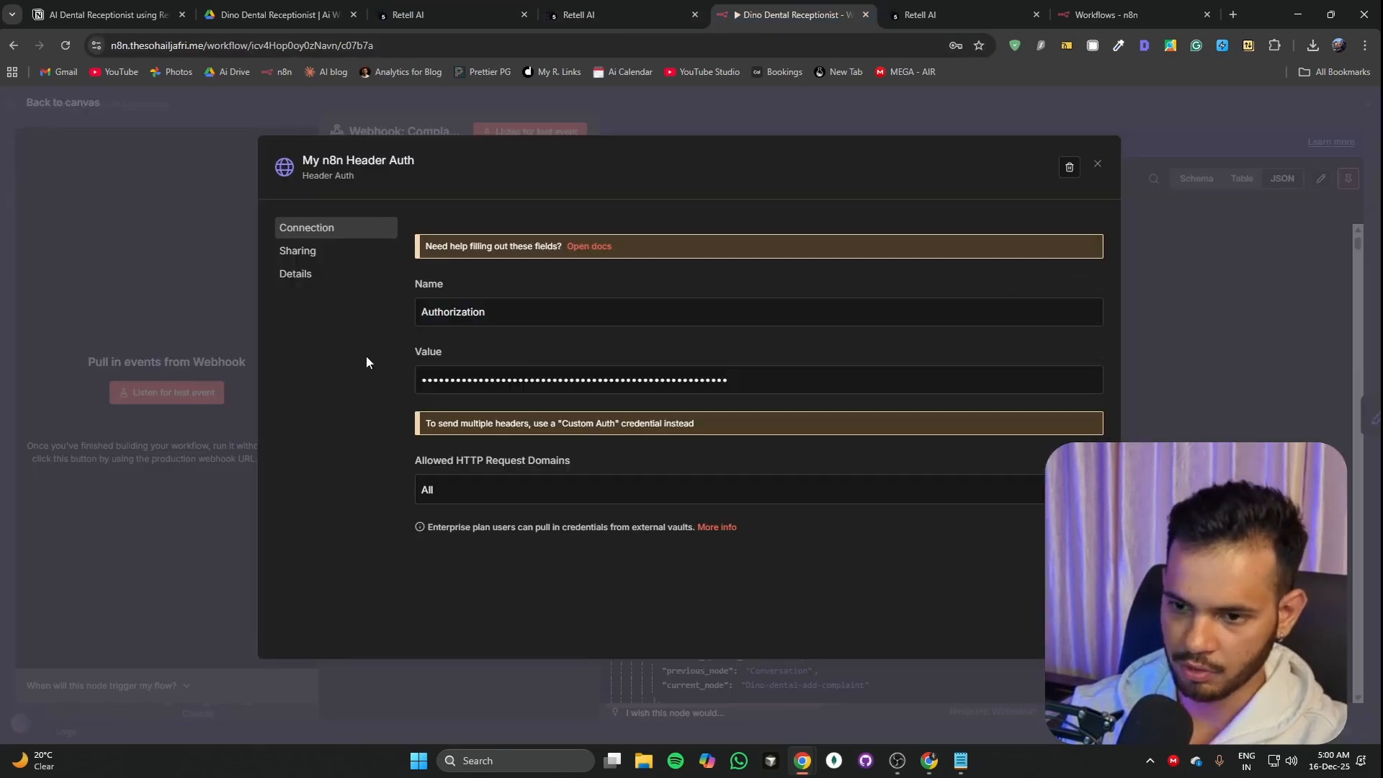
{"action": "left_click", "coordinate": [1096, 165]}
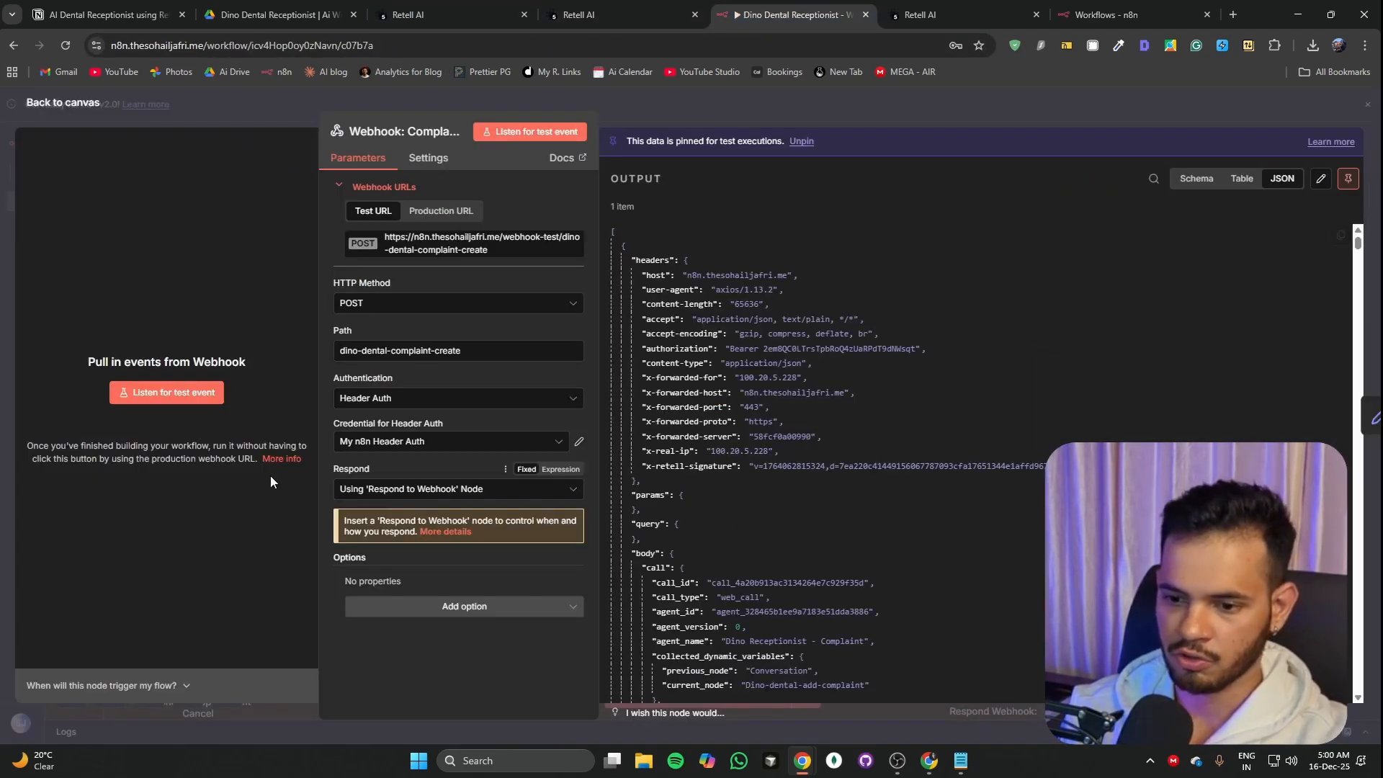
{"action": "scroll", "coordinate": [541, 438], "scroll_direction": "down", "scroll_amount": 3}
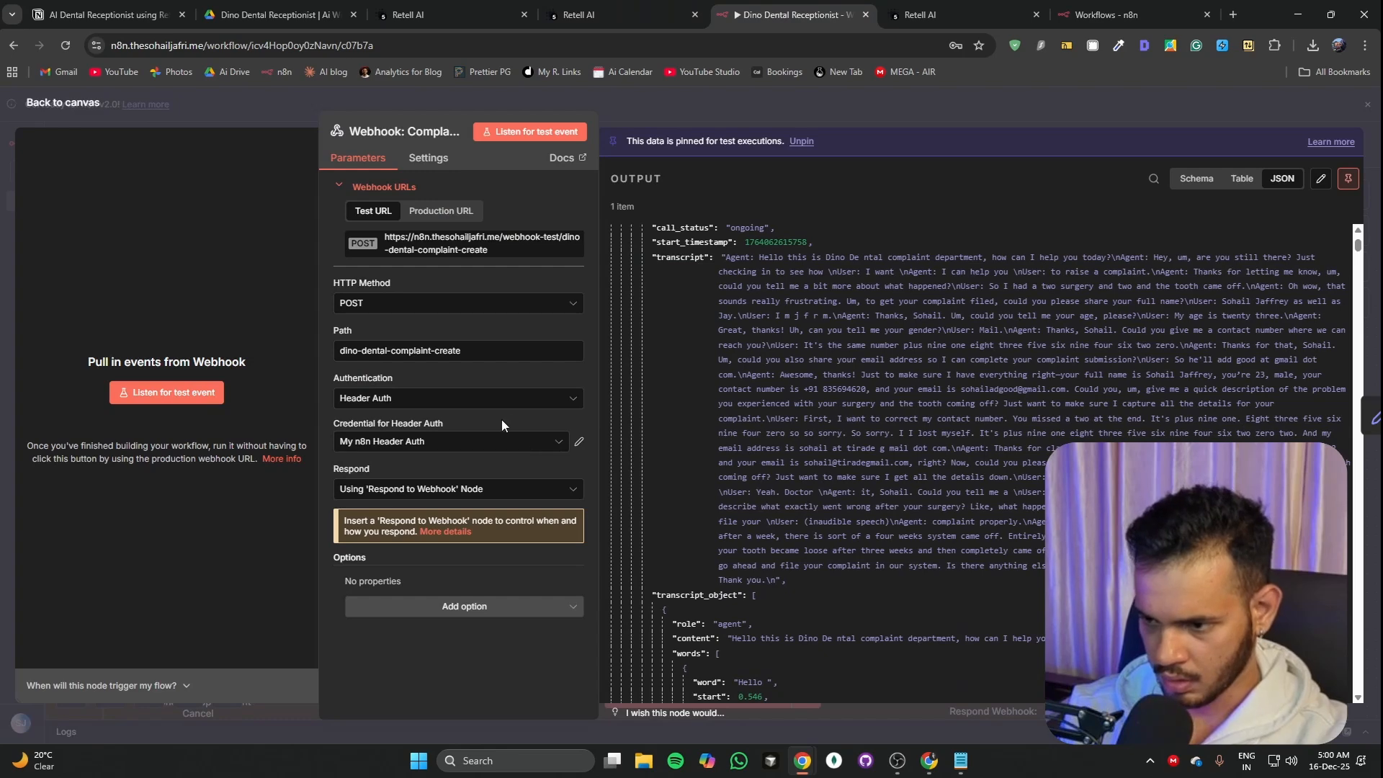
{"action": "left_click", "coordinate": [841, 112]}
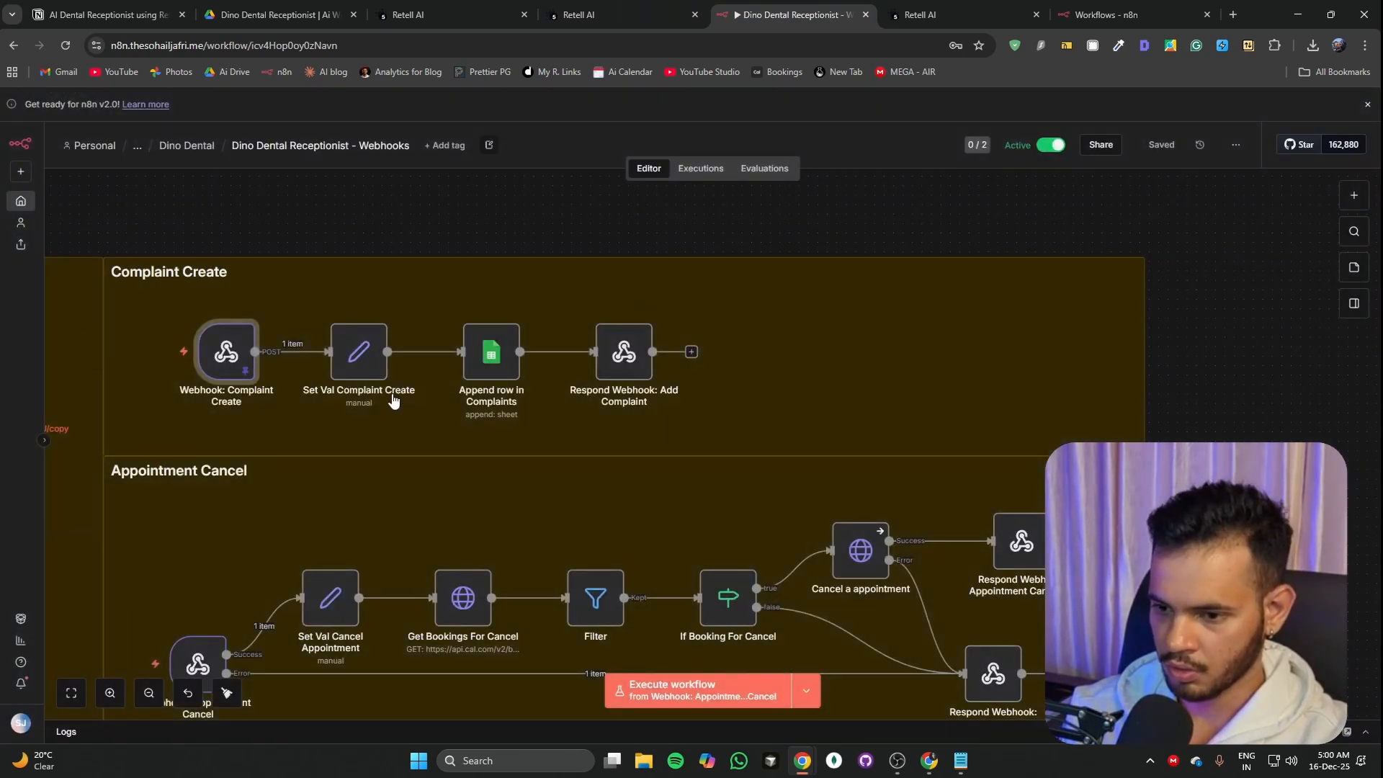
Step: Set the Append row in Complaints node's document to the Dino Dental Receptionist spreadsheet, refresh its column fields and return to the canvas
{"action": "double_click", "coordinate": [497, 352]}
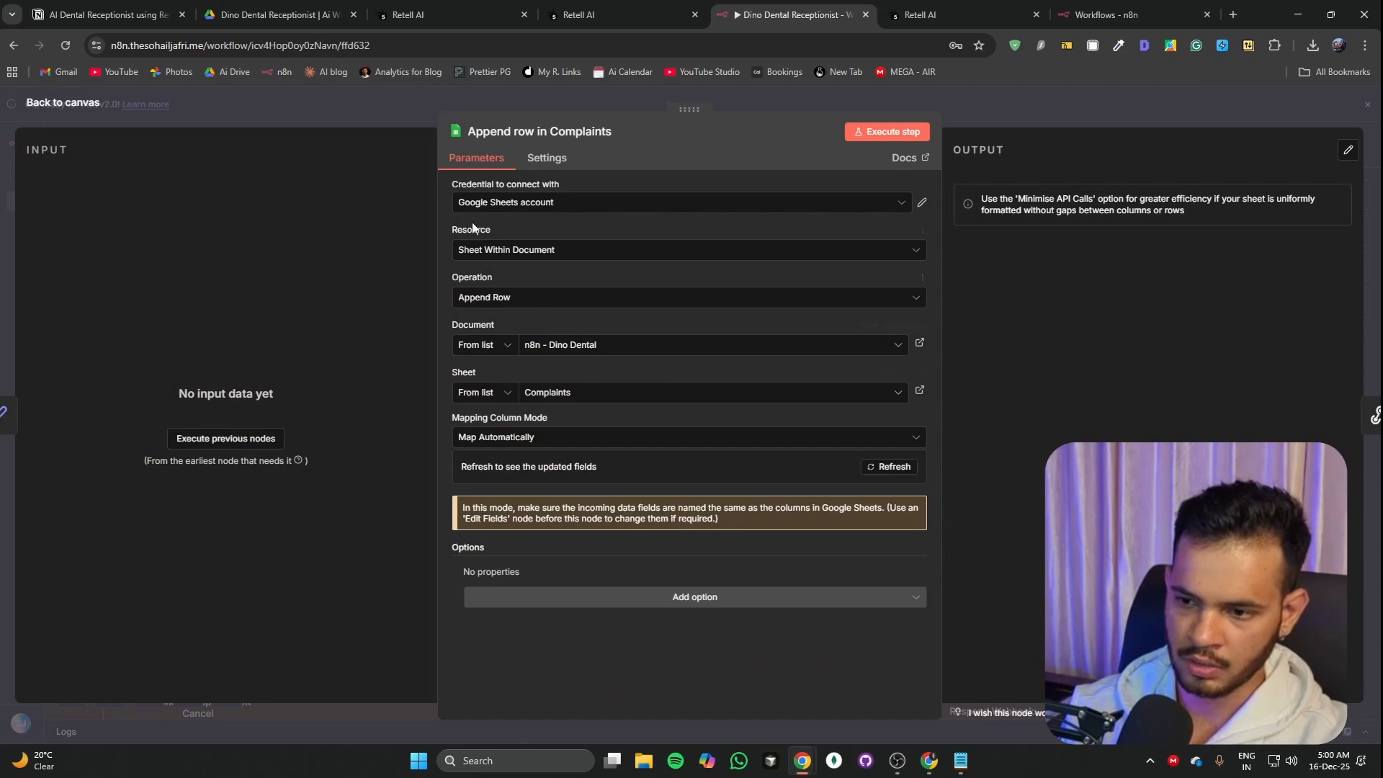
{"action": "left_click", "coordinate": [403, 107]}
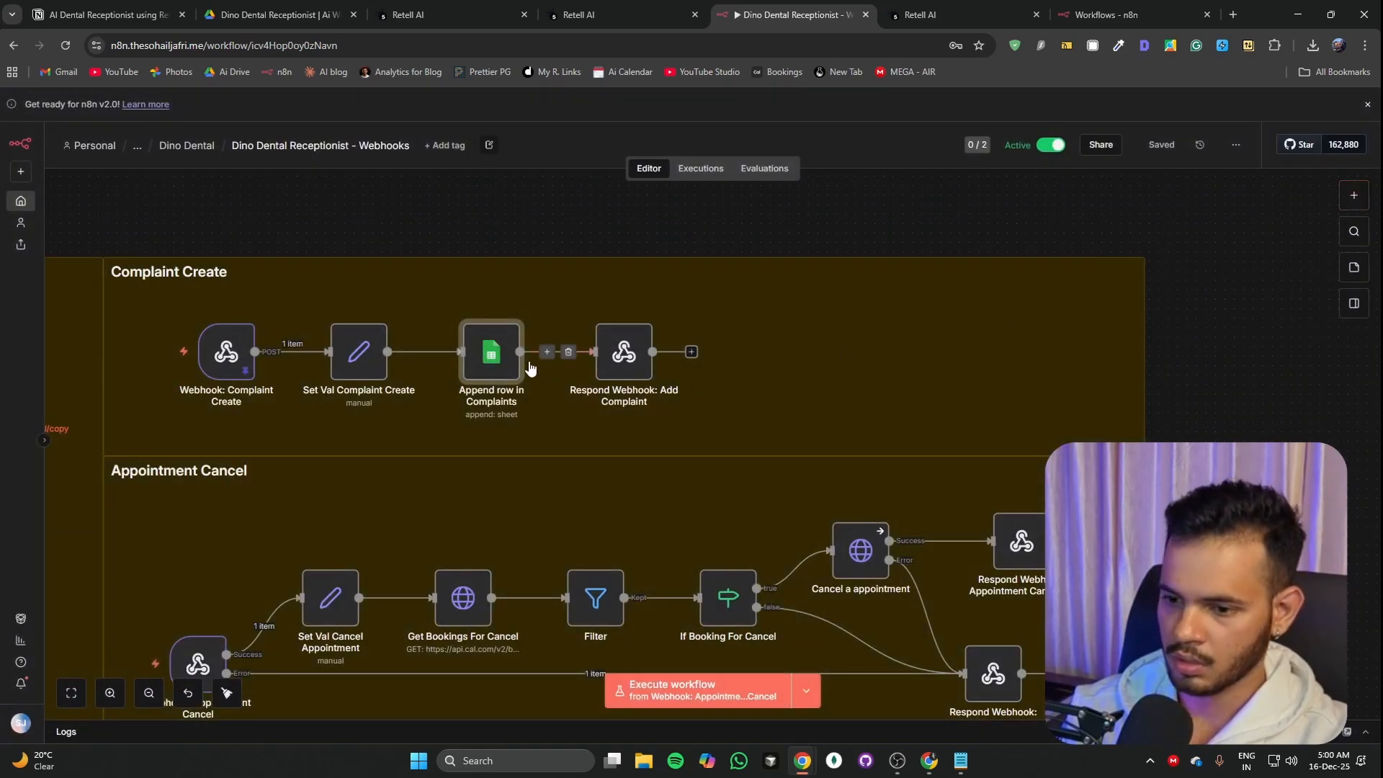
{"action": "double_click", "coordinate": [491, 353]}
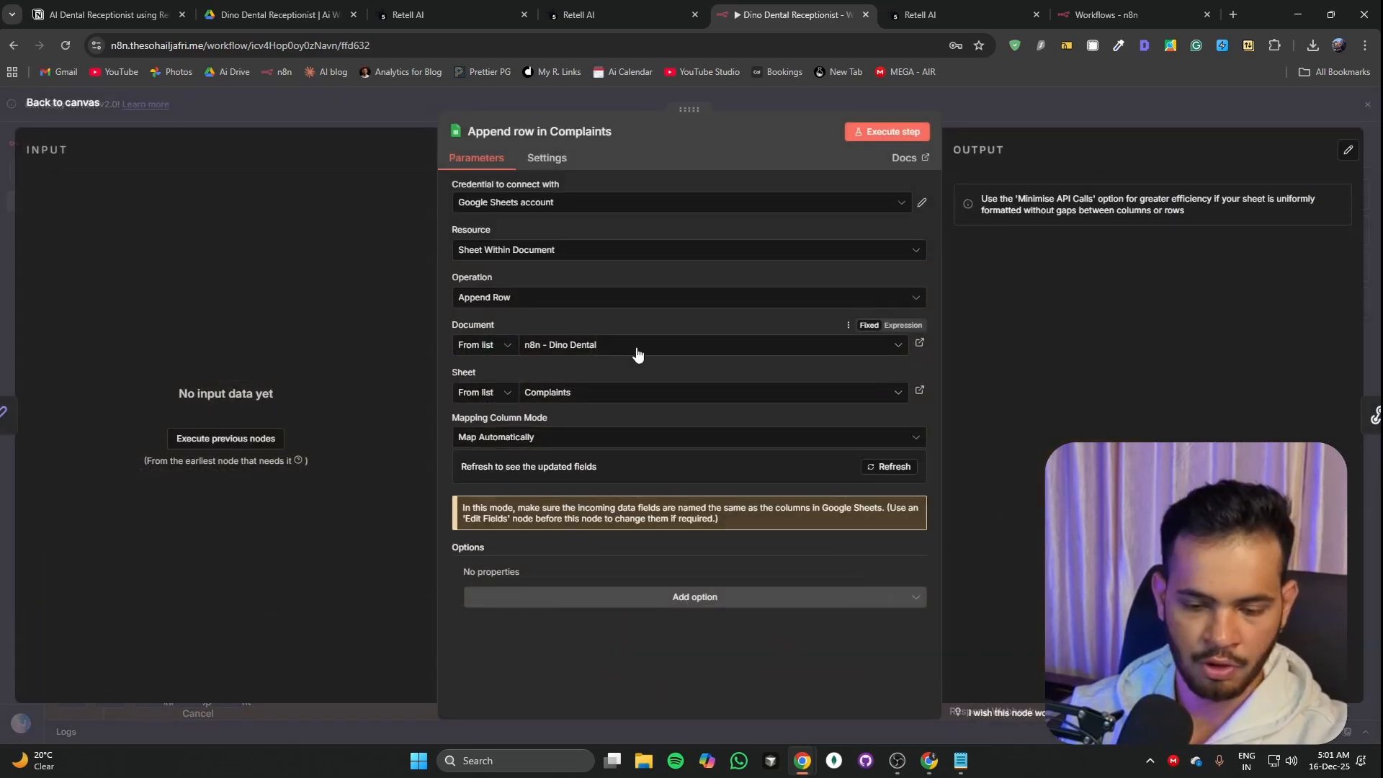
{"action": "left_click", "coordinate": [637, 346]}
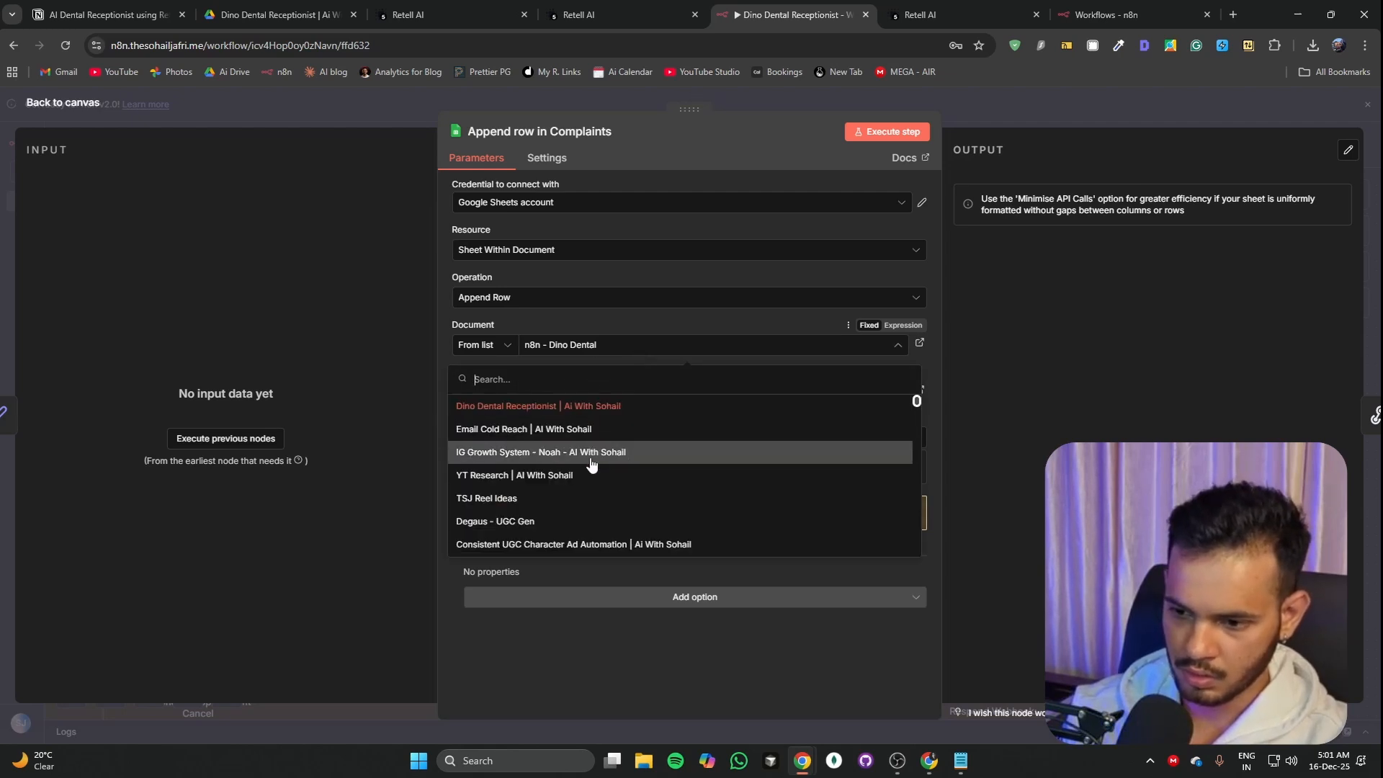
{"action": "left_click", "coordinate": [512, 408]}
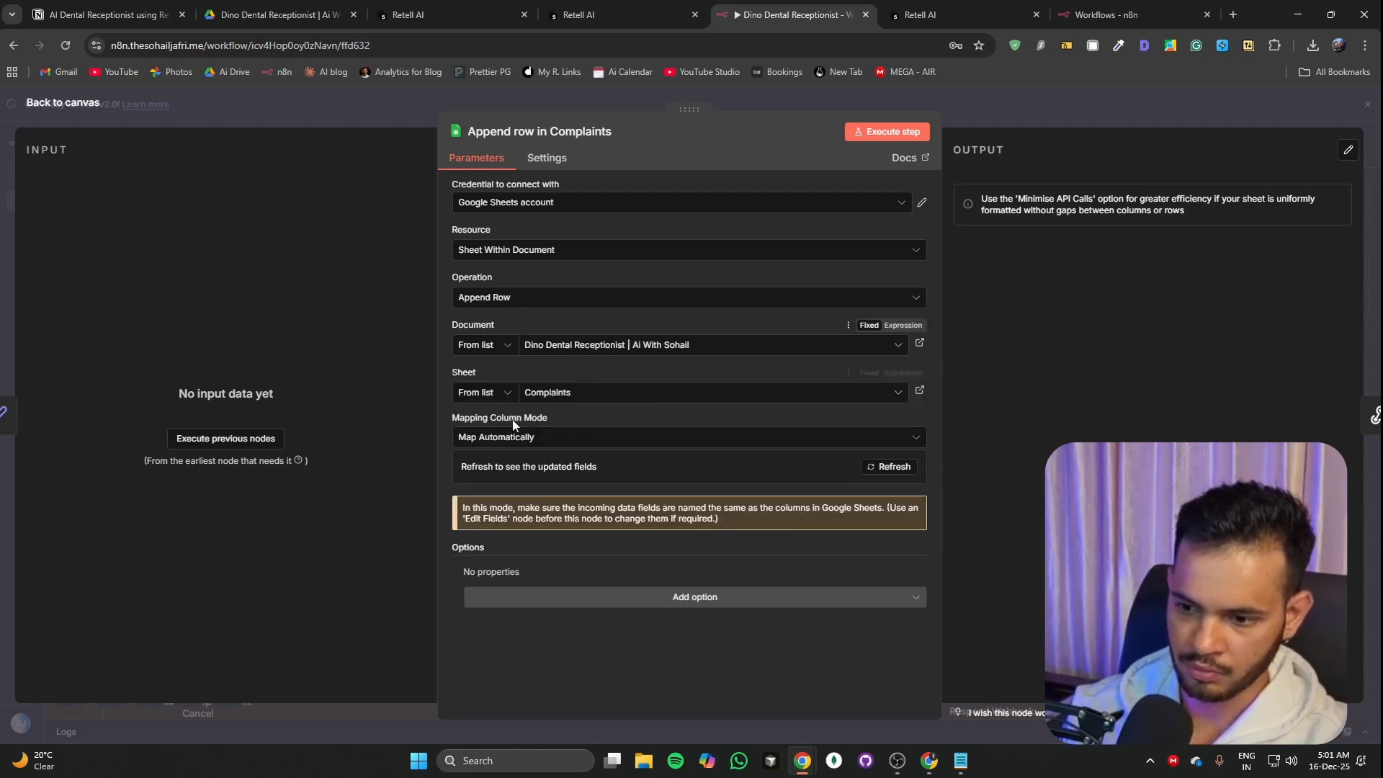
{"action": "left_click", "coordinate": [885, 480]}
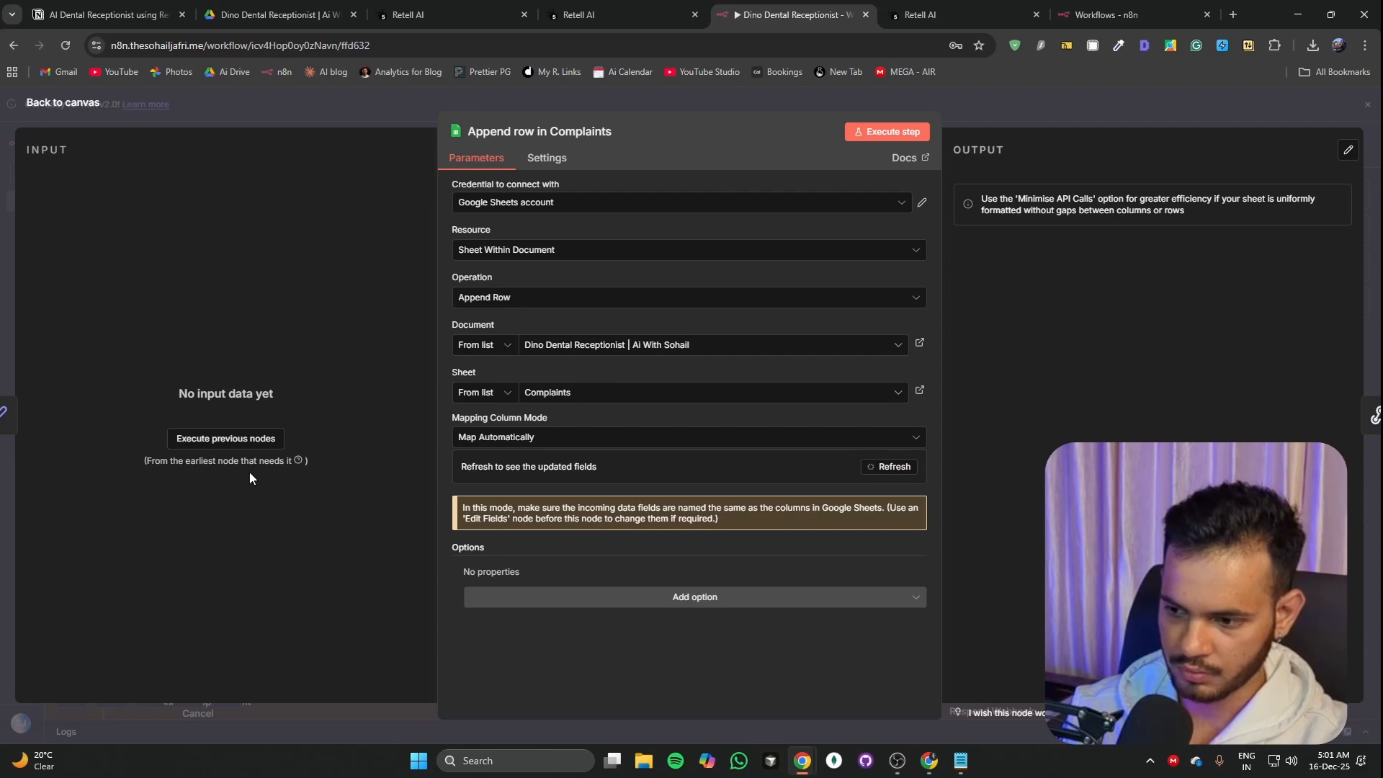
{"action": "left_click", "coordinate": [550, 396]}
{"action": "left_click", "coordinate": [358, 119]}
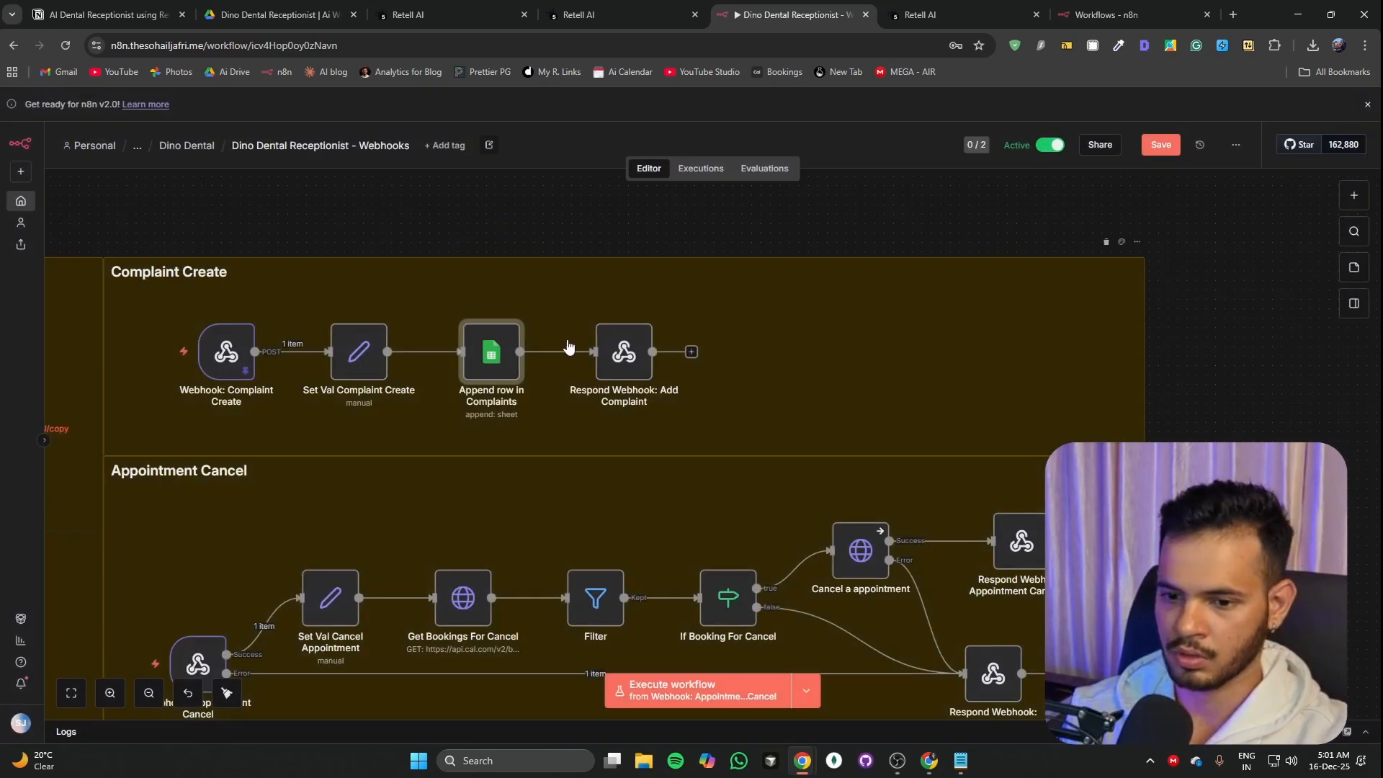
{"action": "scroll", "coordinate": [1119, 395], "scroll_direction": "down", "scroll_amount": 3}
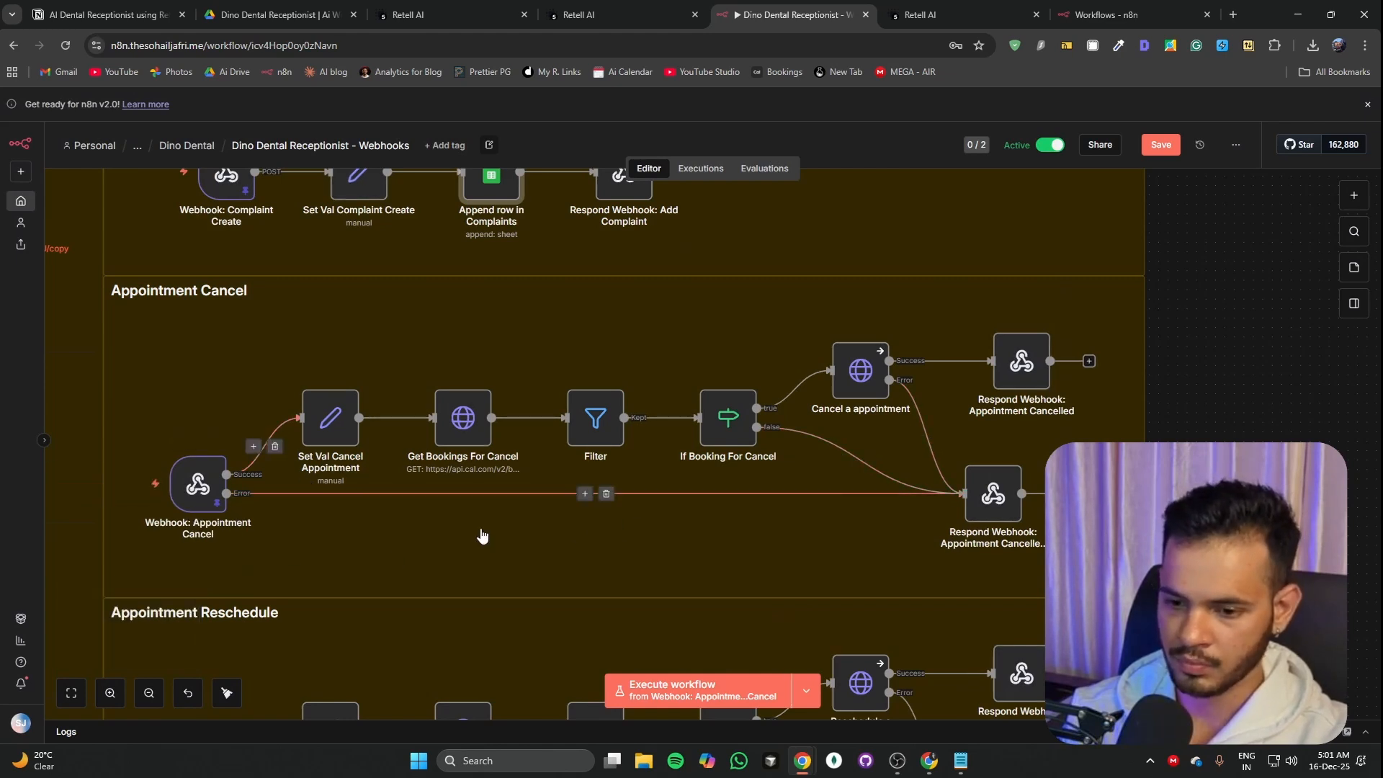
Step: Open the Get Bookings For Cancel node of the Appointment Cancel flow and highlight its eventTypeId value
{"action": "double_click", "coordinate": [462, 418]}
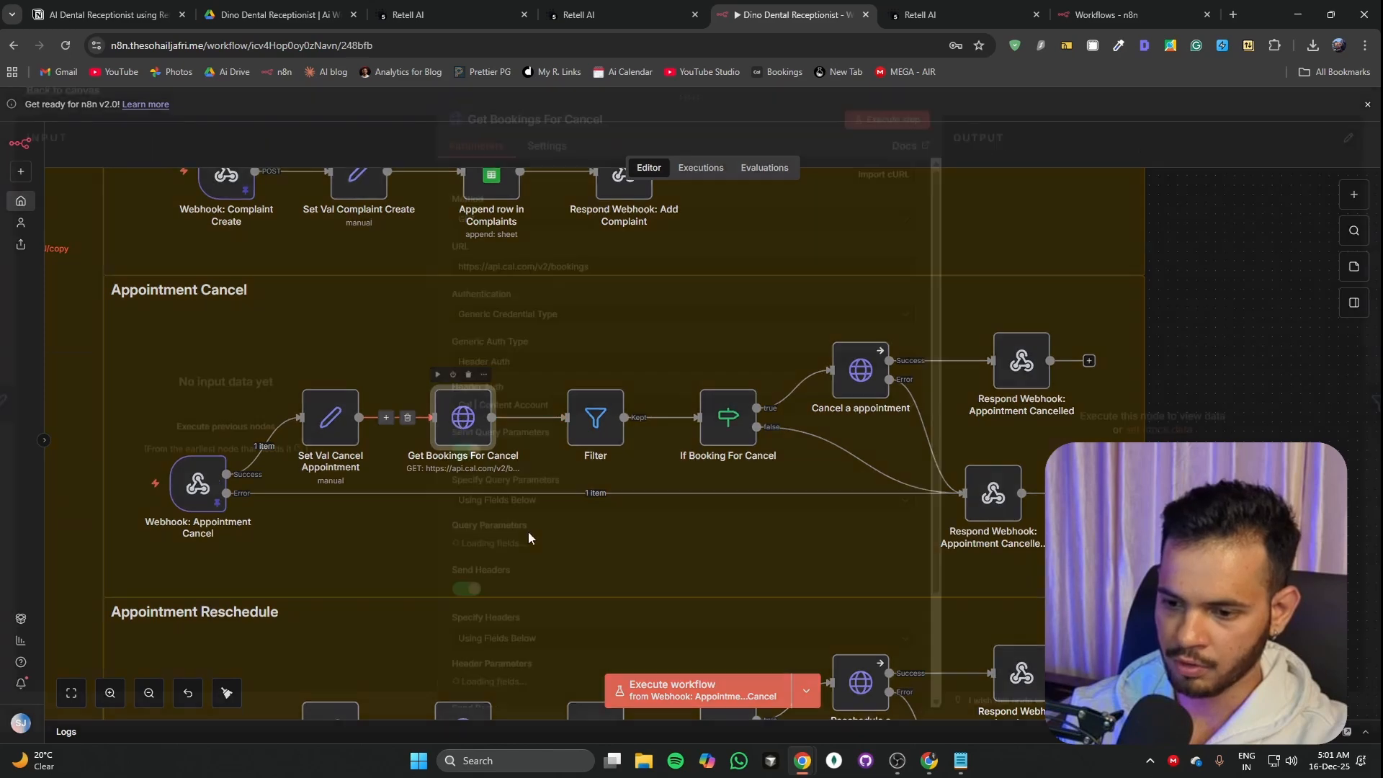
{"action": "scroll", "coordinate": [577, 424], "scroll_direction": "down", "scroll_amount": 5}
{"action": "left_click_drag", "start_coordinate": [504, 409], "coordinate": [418, 409]}
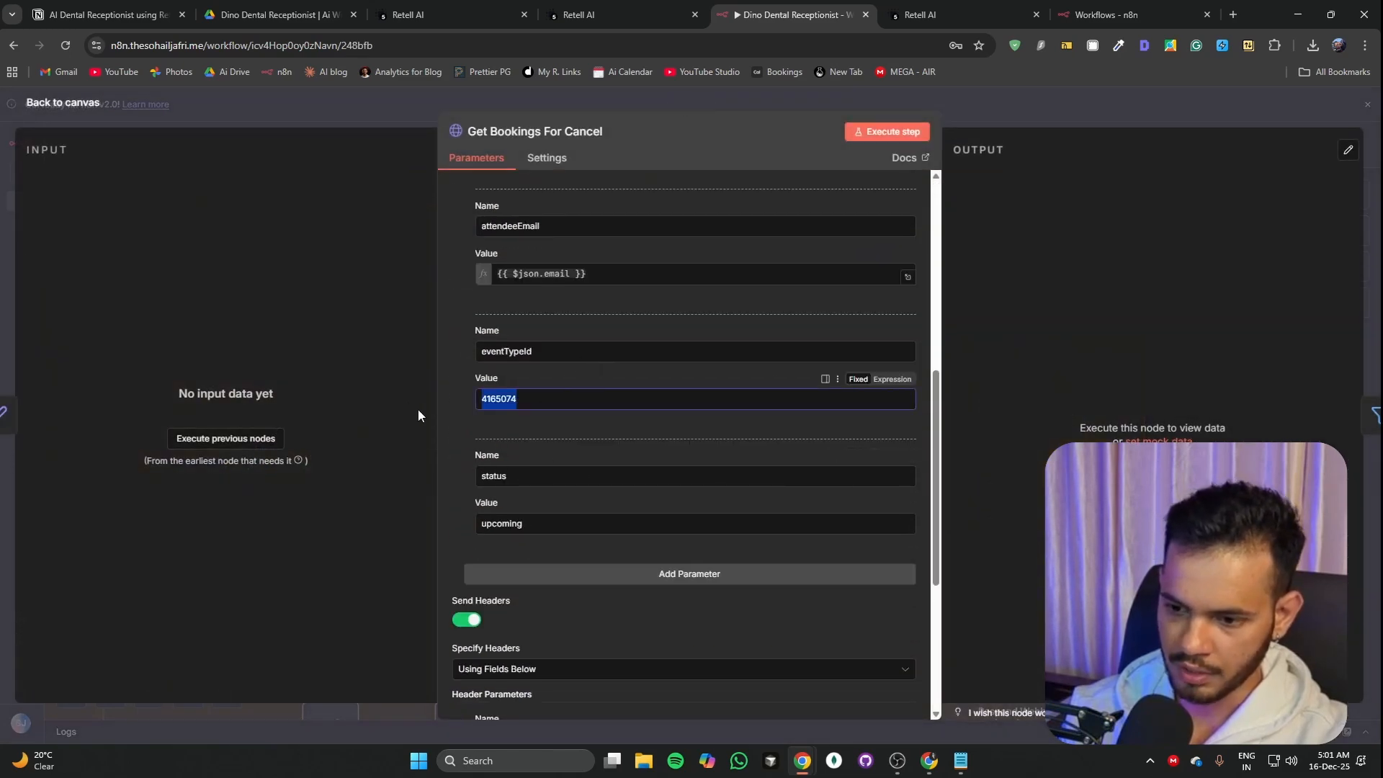
Step: Start a new Header Auth credential for the Get Bookings For Cancel node and place the cursor in its Name field
{"action": "scroll", "coordinate": [550, 510], "scroll_direction": "up", "scroll_amount": 6}
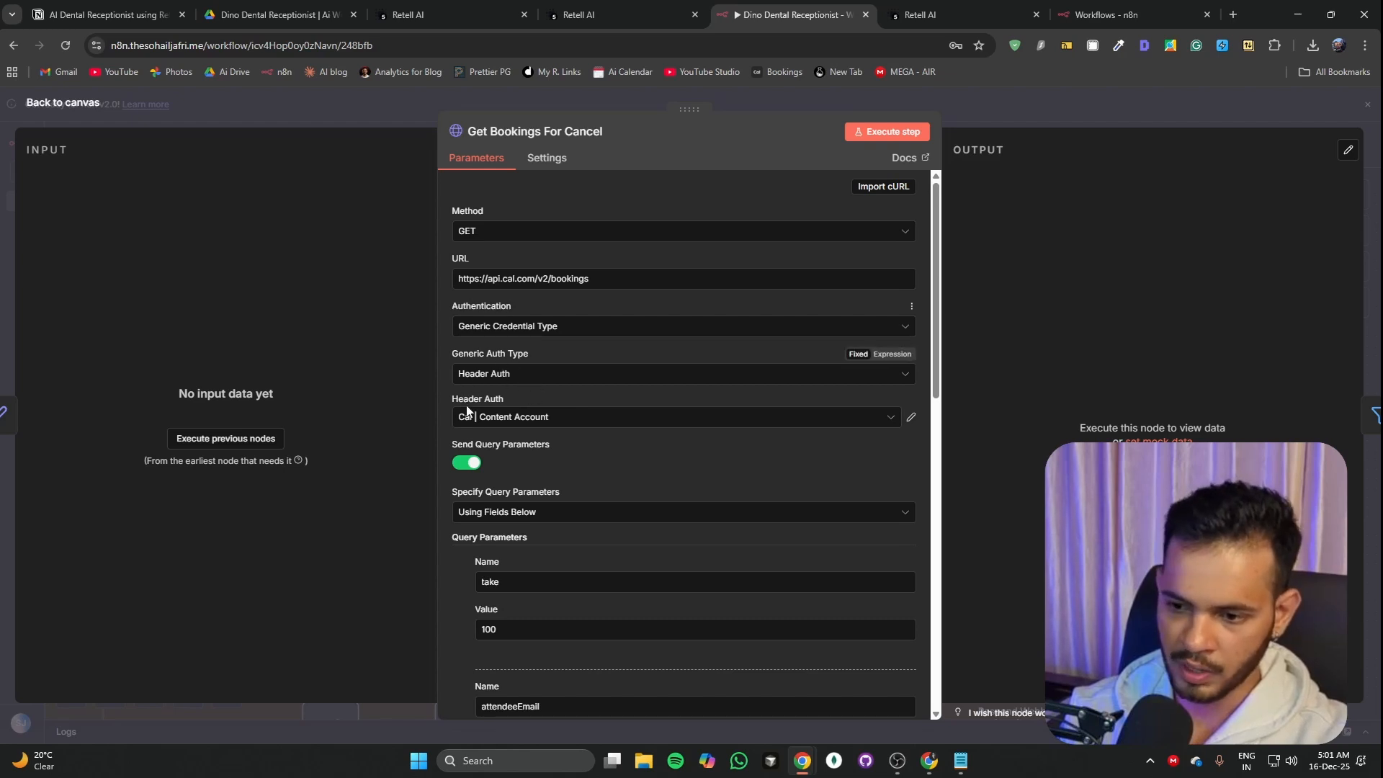
{"action": "key", "text": "ctrl+plus"}
{"action": "key", "text": "ctrl+plus"}
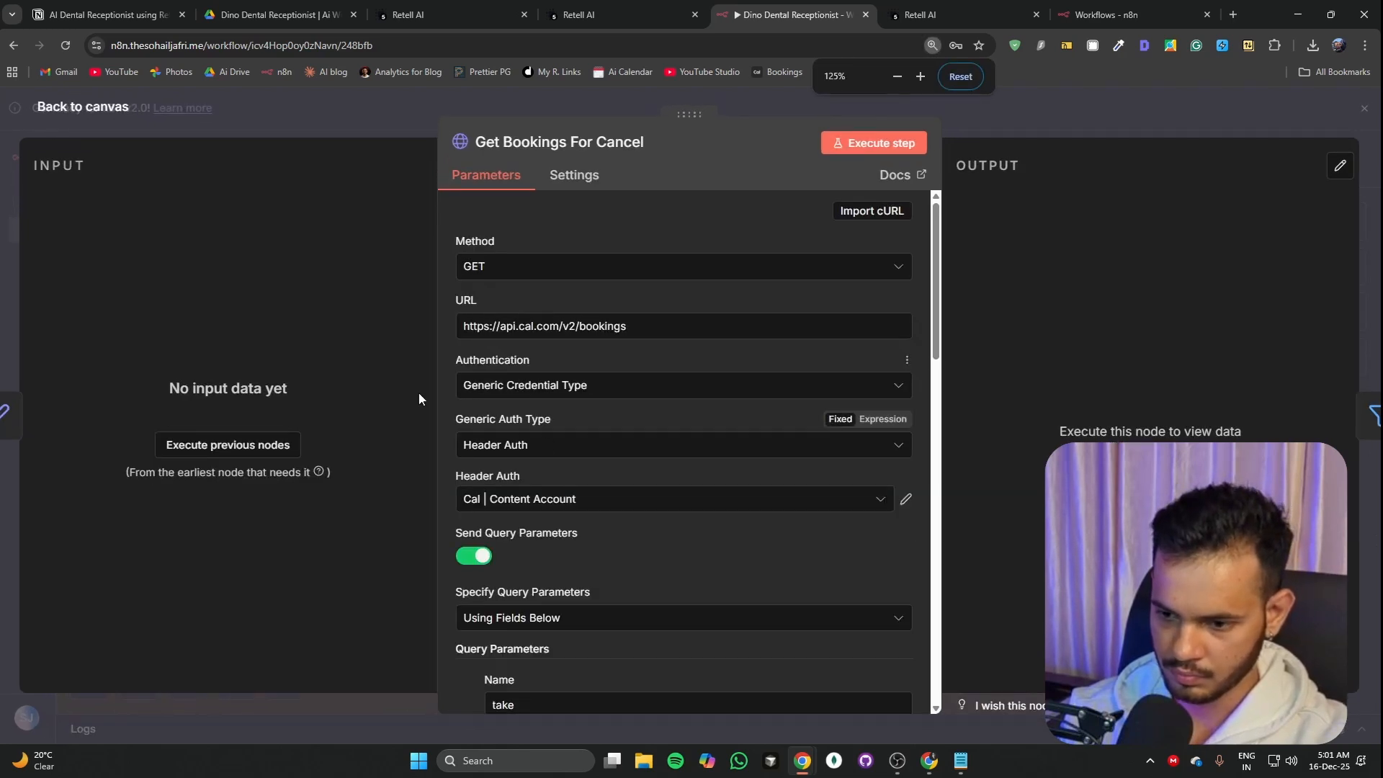
{"action": "left_click", "coordinate": [875, 499]}
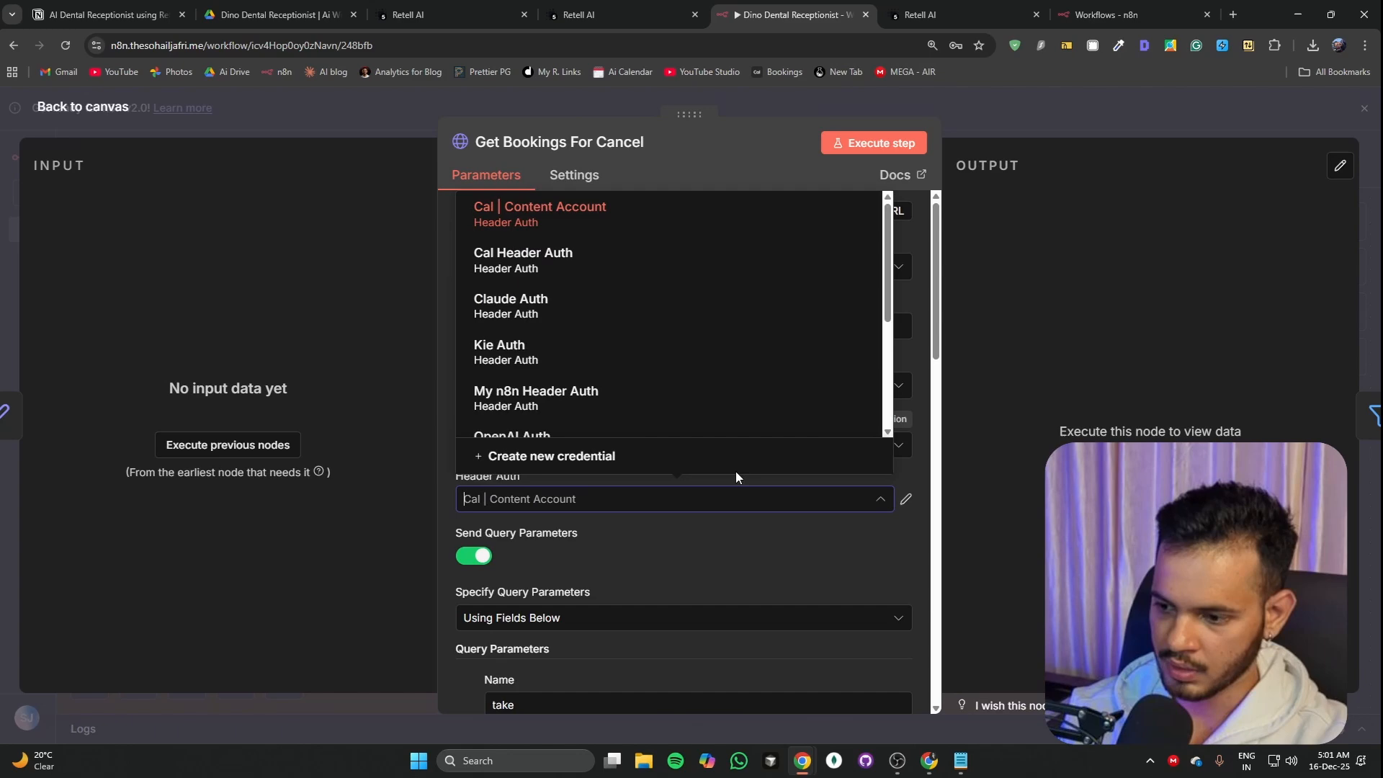
{"action": "left_click", "coordinate": [558, 452]}
{"action": "left_click", "coordinate": [425, 353]}
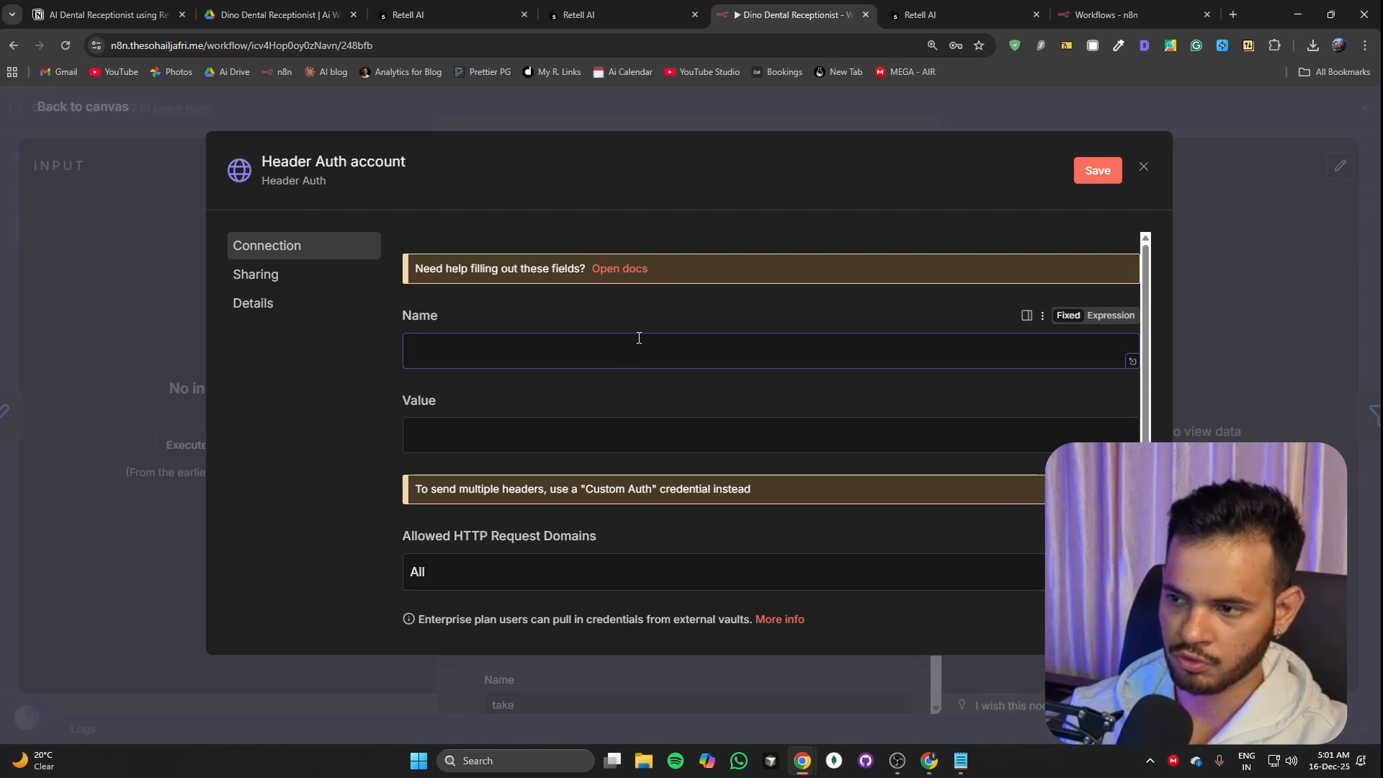
Step: Switch to the Cal.com API docs and highlight the Bearer prefix and the Authorization header name in the cURL example
{"action": "key", "text": "alt+Tab"}
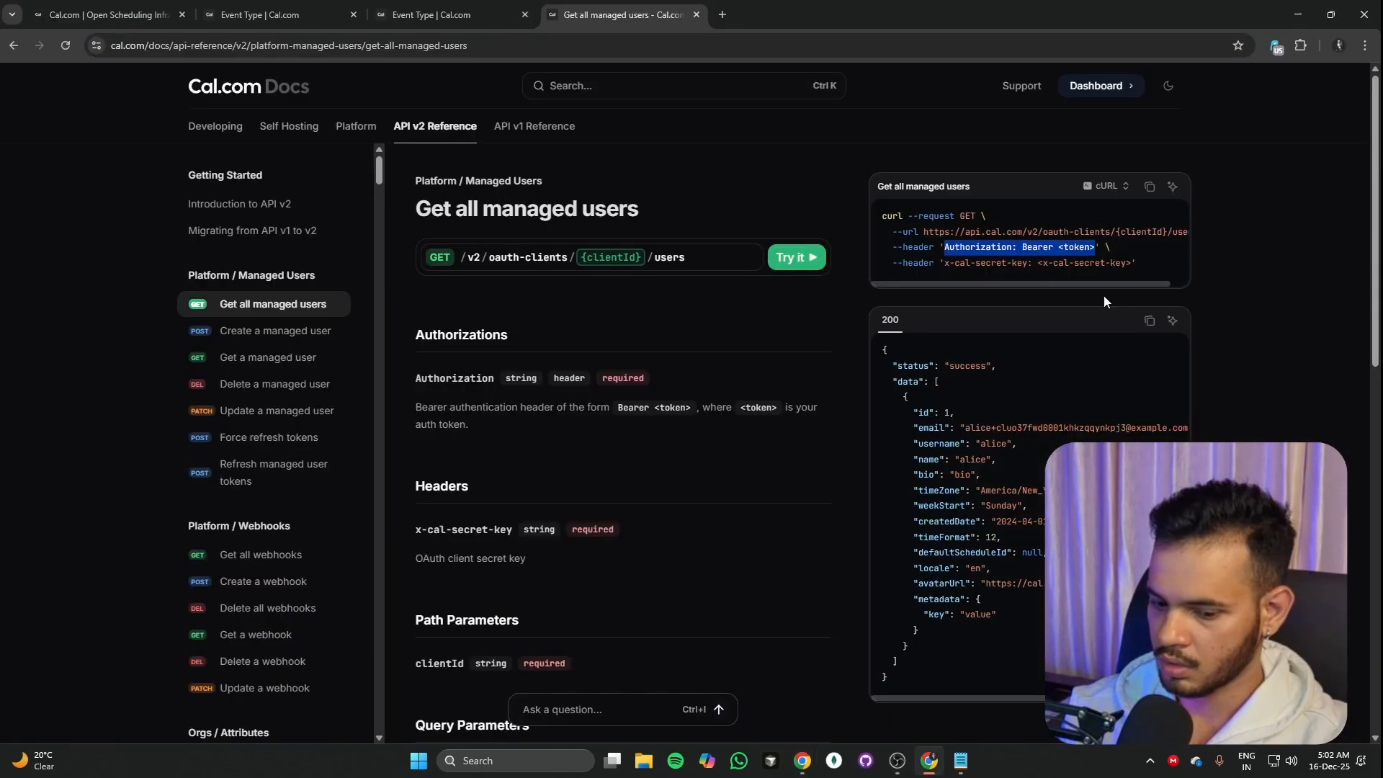
{"action": "key", "text": "ctrl+plus"}
{"action": "key", "text": "ctrl+plus"}
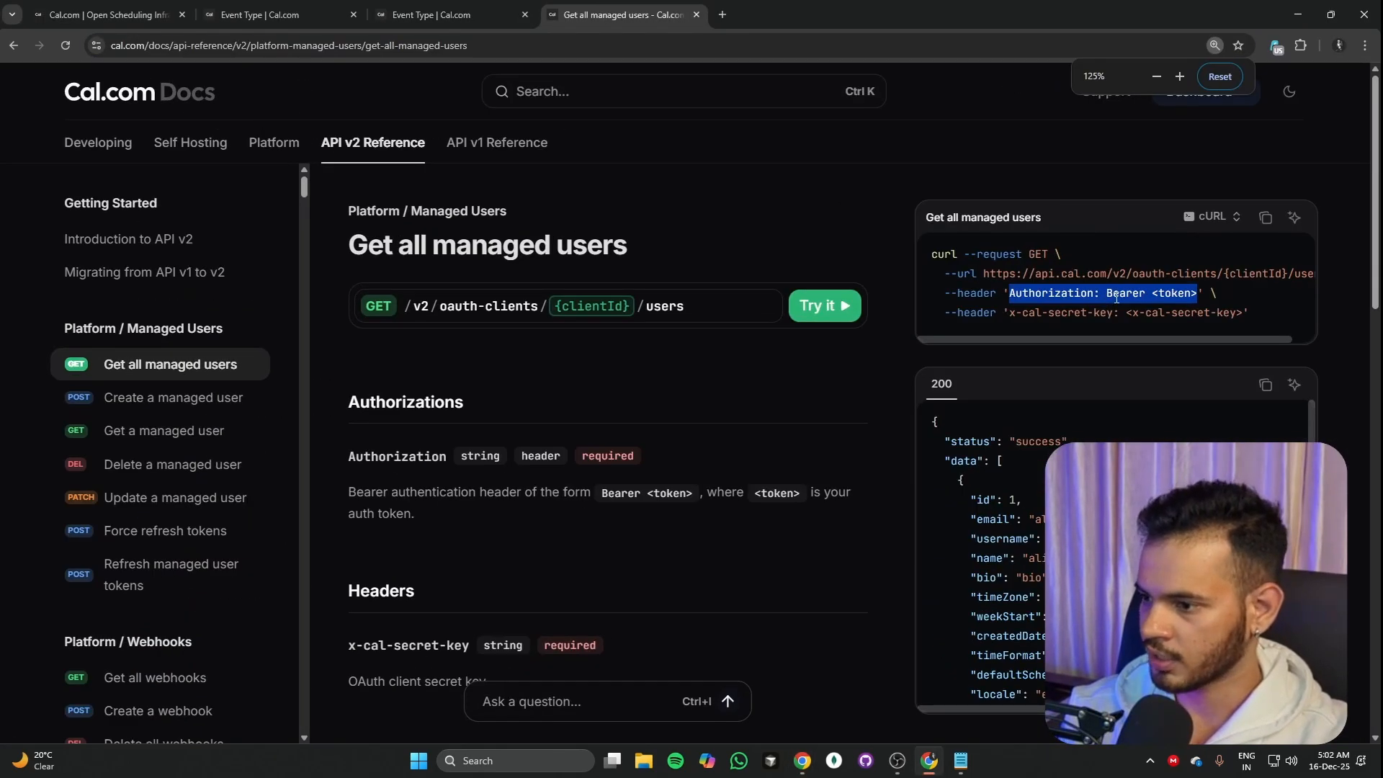
{"action": "left_click_drag", "start_coordinate": [1106, 294], "coordinate": [1152, 291]}
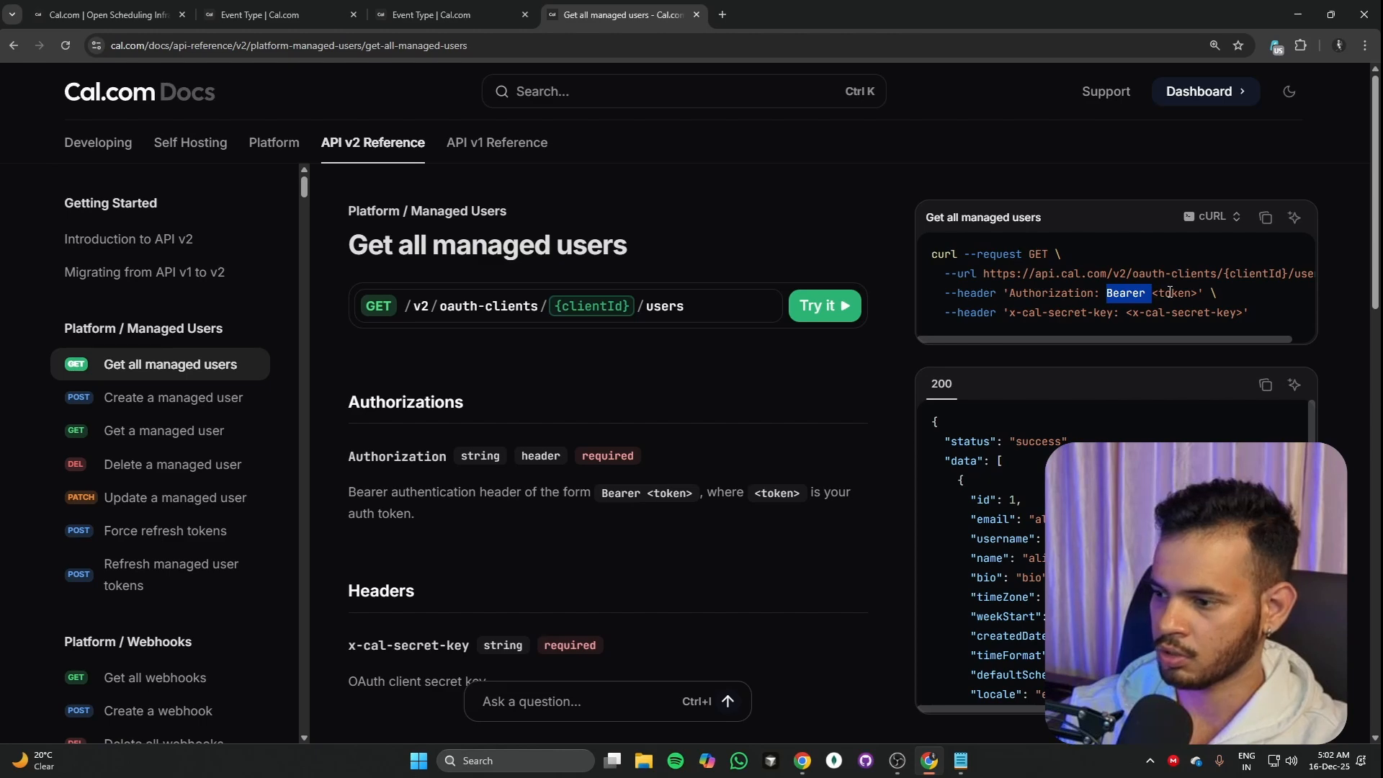
{"action": "double_click", "coordinate": [1034, 292]}
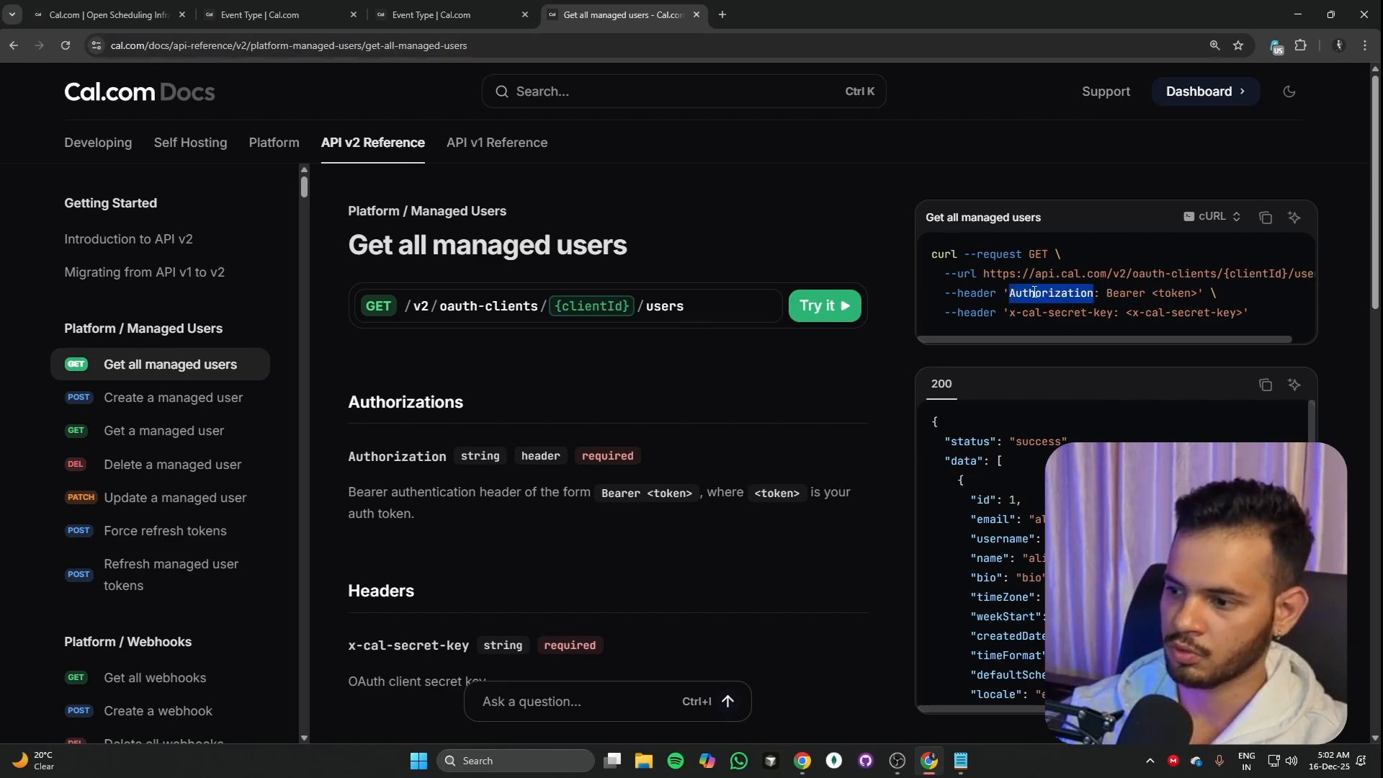
Step: Return to n8n, close the blank credential unsaved, and highlight the Get Bookings For Cancel node's eventTypeId value before going back to the canvas
{"action": "key", "text": "alt+Tab"}
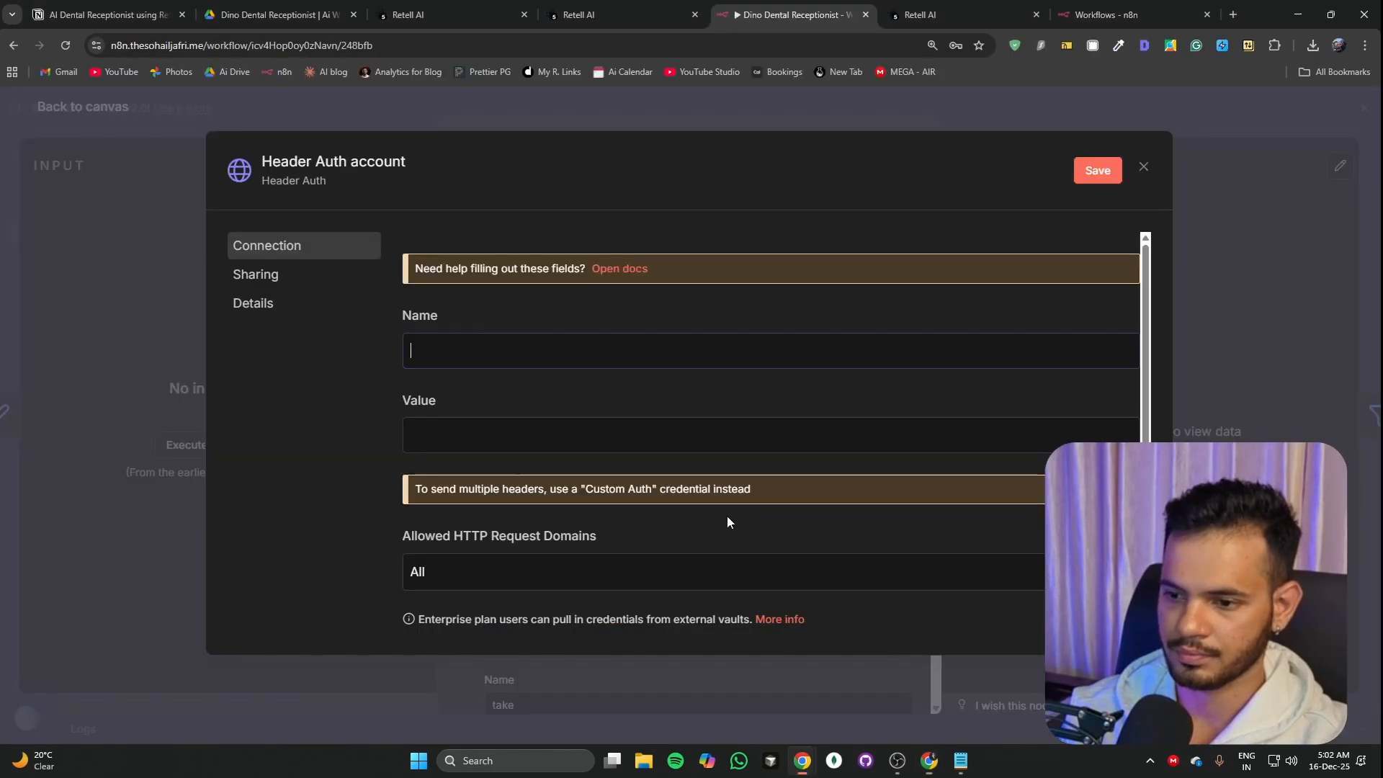
{"action": "left_click", "coordinate": [1143, 169]}
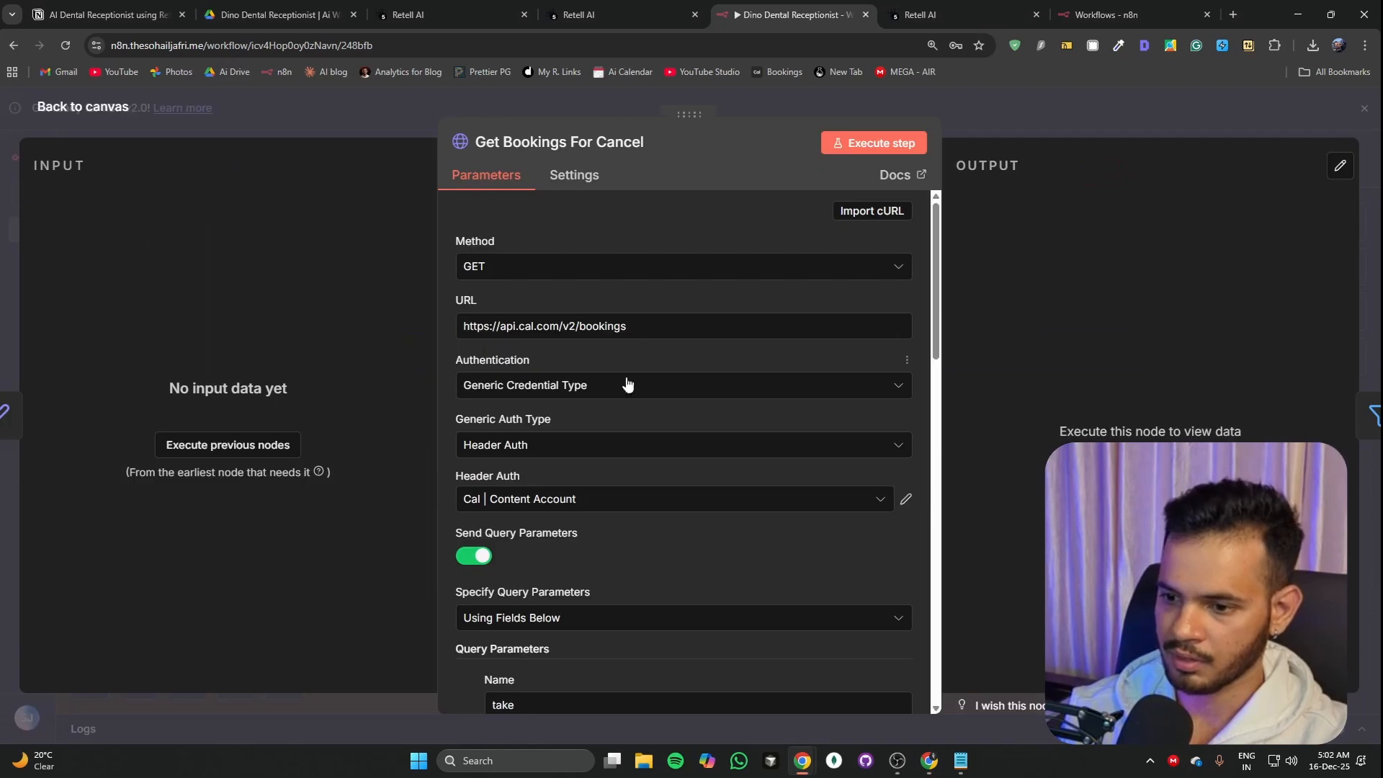
{"action": "scroll", "coordinate": [494, 509], "scroll_direction": "down", "scroll_amount": 2}
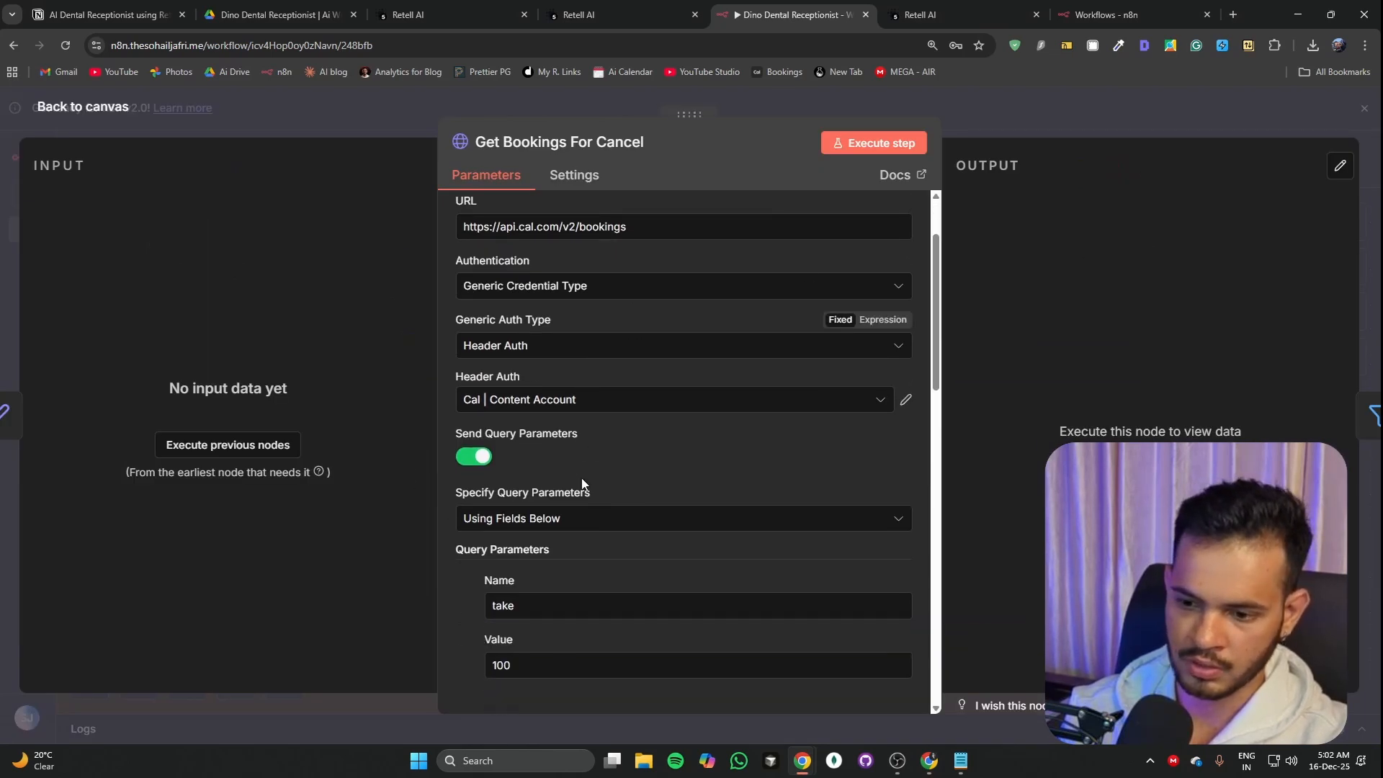
{"action": "left_click", "coordinate": [522, 378]}
{"action": "left_click", "coordinate": [520, 431]}
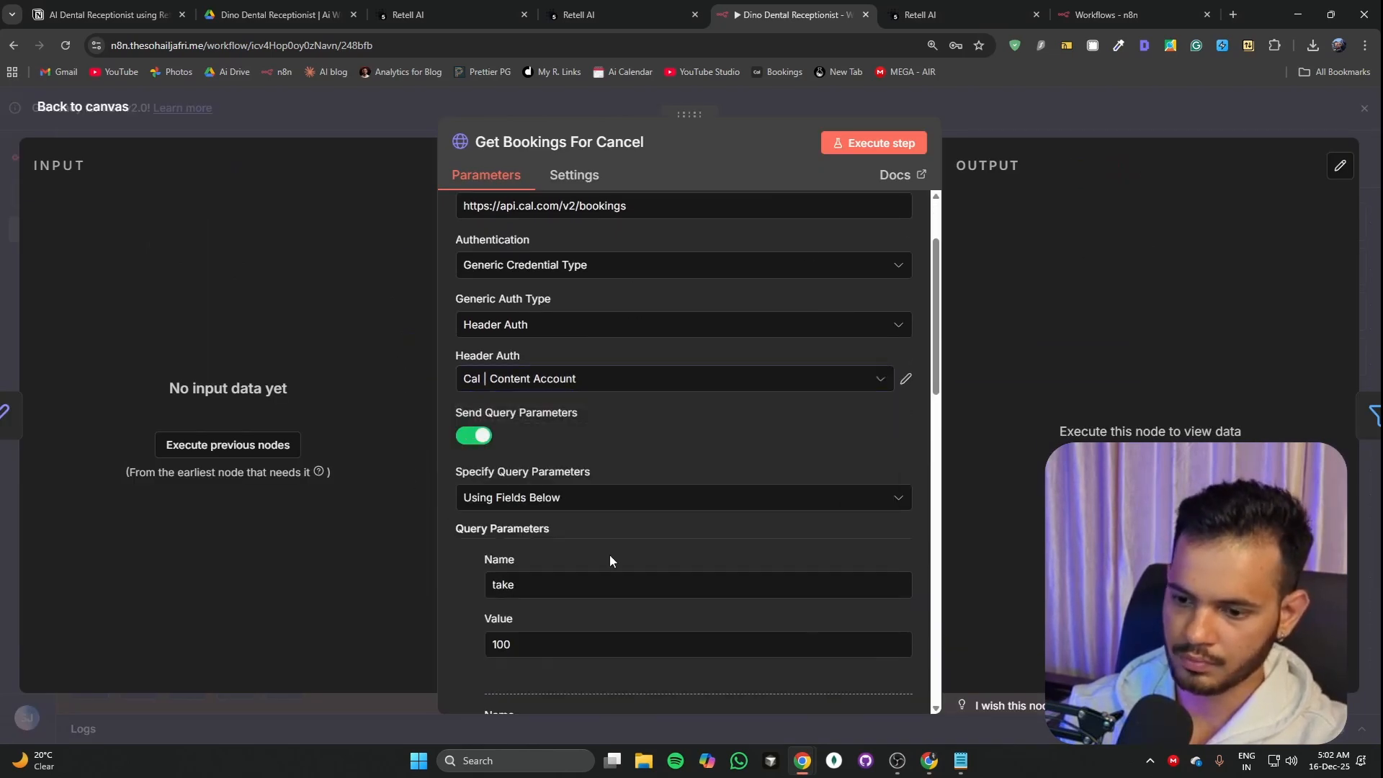
{"action": "scroll", "coordinate": [694, 594], "scroll_direction": "down", "scroll_amount": 5}
{"action": "left_click_drag", "start_coordinate": [494, 587], "coordinate": [561, 589]}
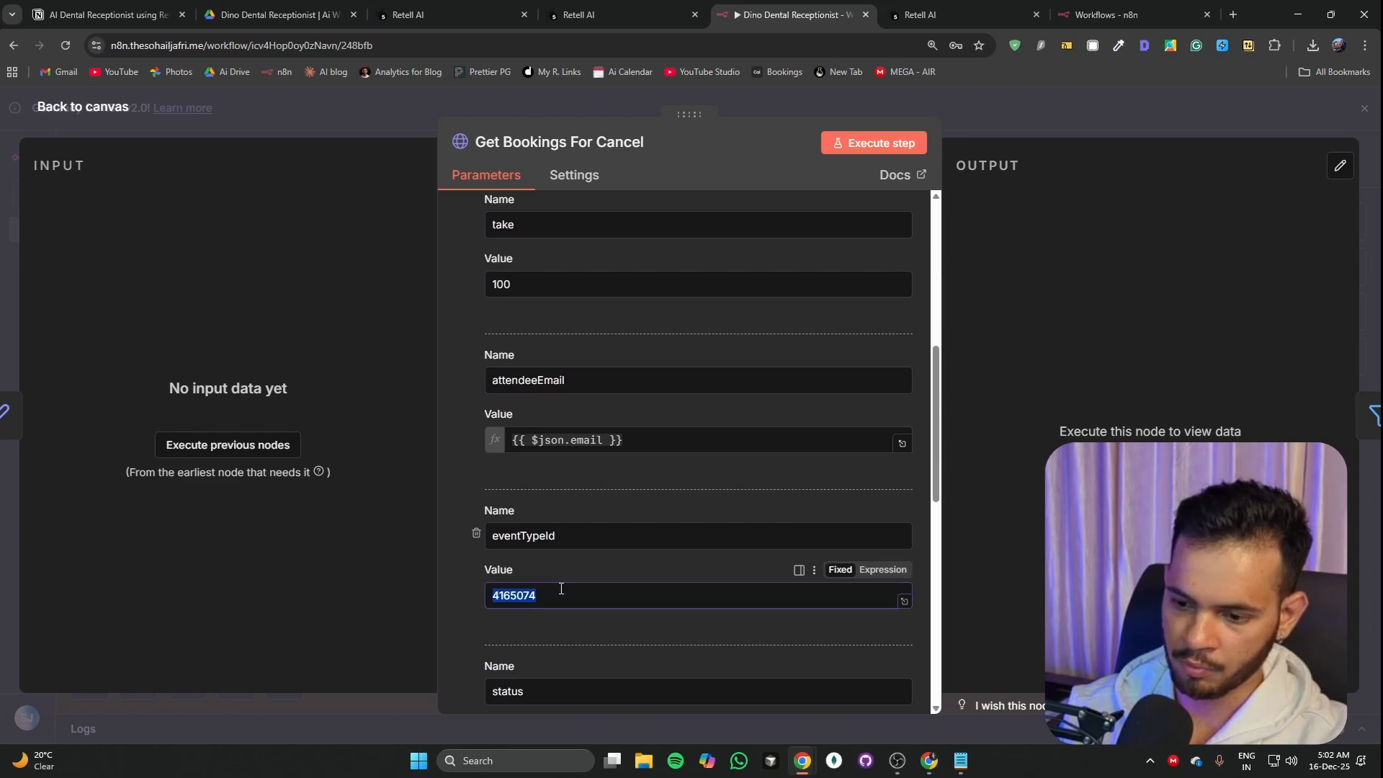
{"action": "left_click", "coordinate": [379, 124]}
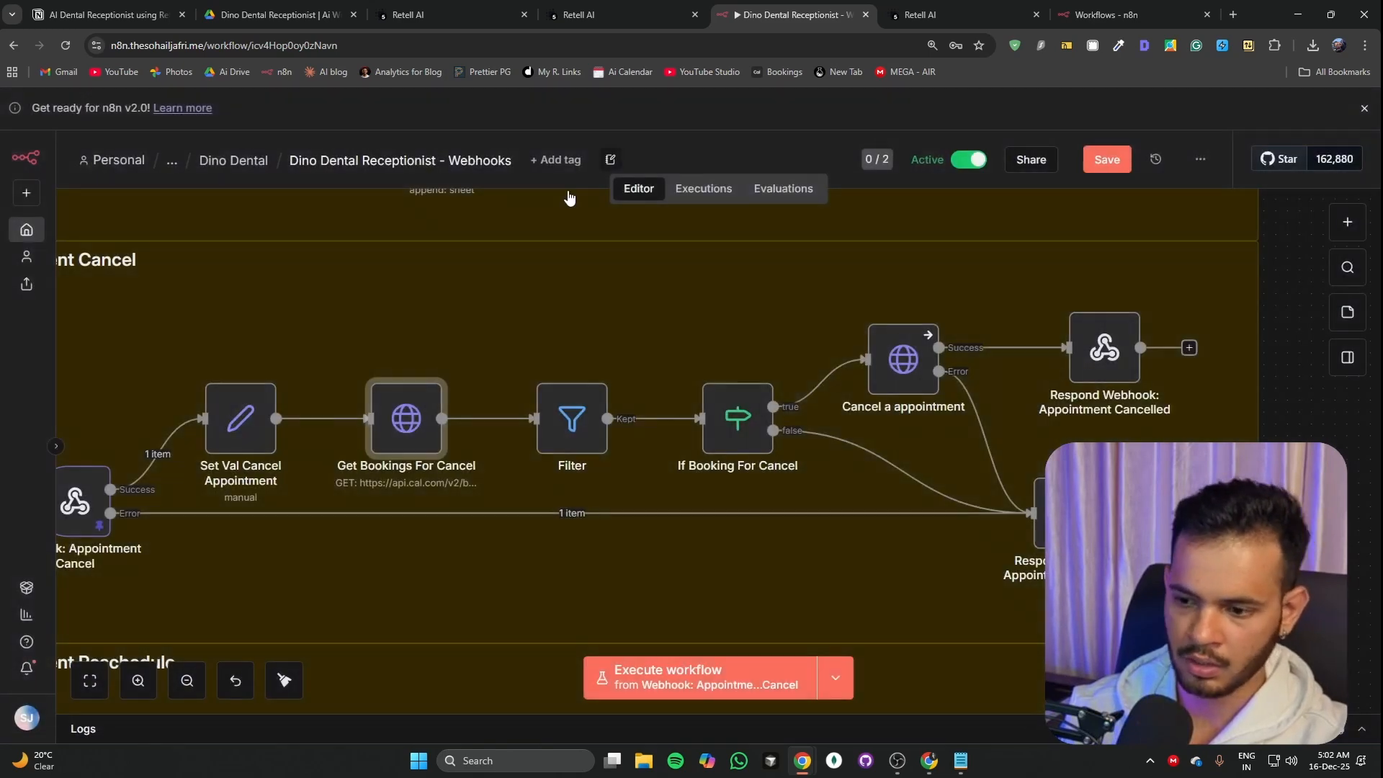
Step: Open the Get Bookings Reschedule node, highlight its eventTypeId value and return to the canvas
{"action": "scroll", "coordinate": [684, 289], "scroll_direction": "down", "scroll_amount": 5}
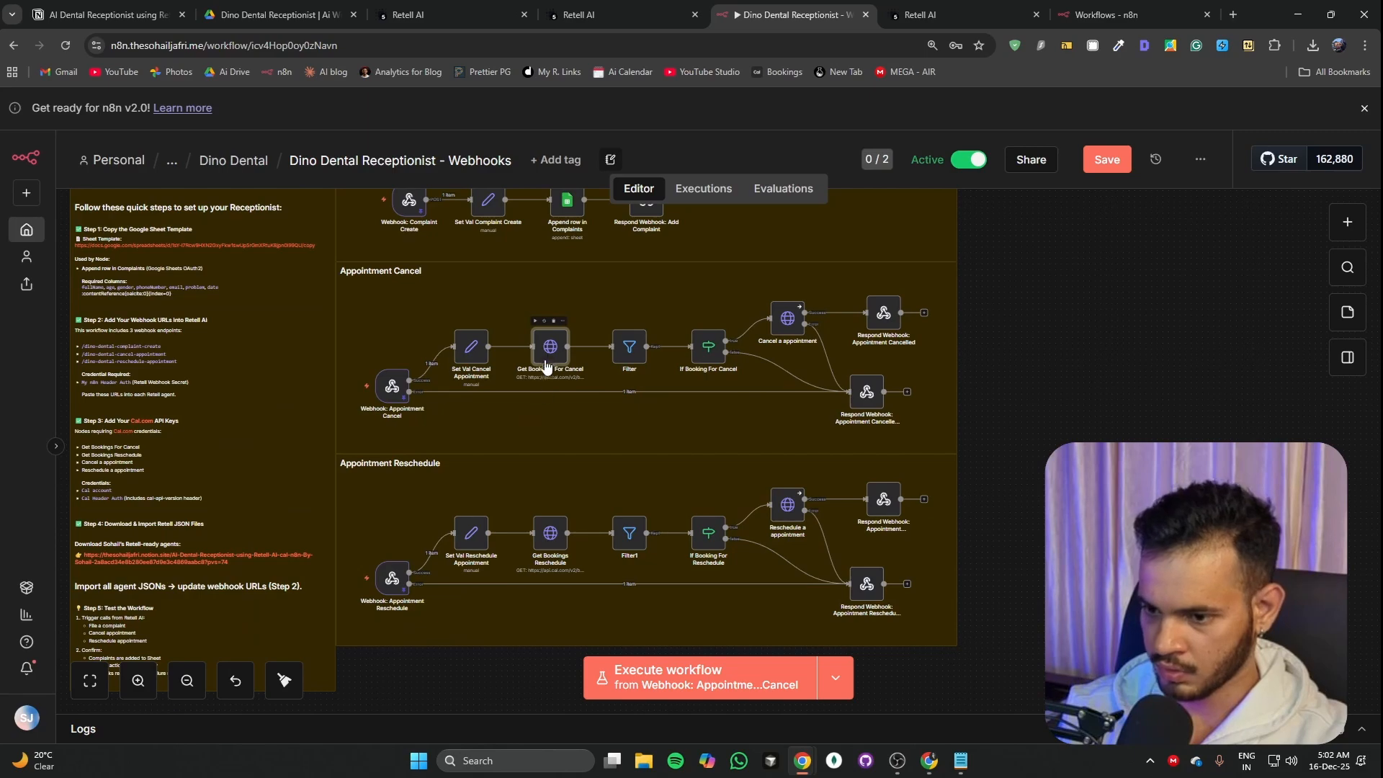
{"action": "double_click", "coordinate": [549, 541]}
{"action": "scroll", "coordinate": [548, 443], "scroll_direction": "down", "scroll_amount": 10}
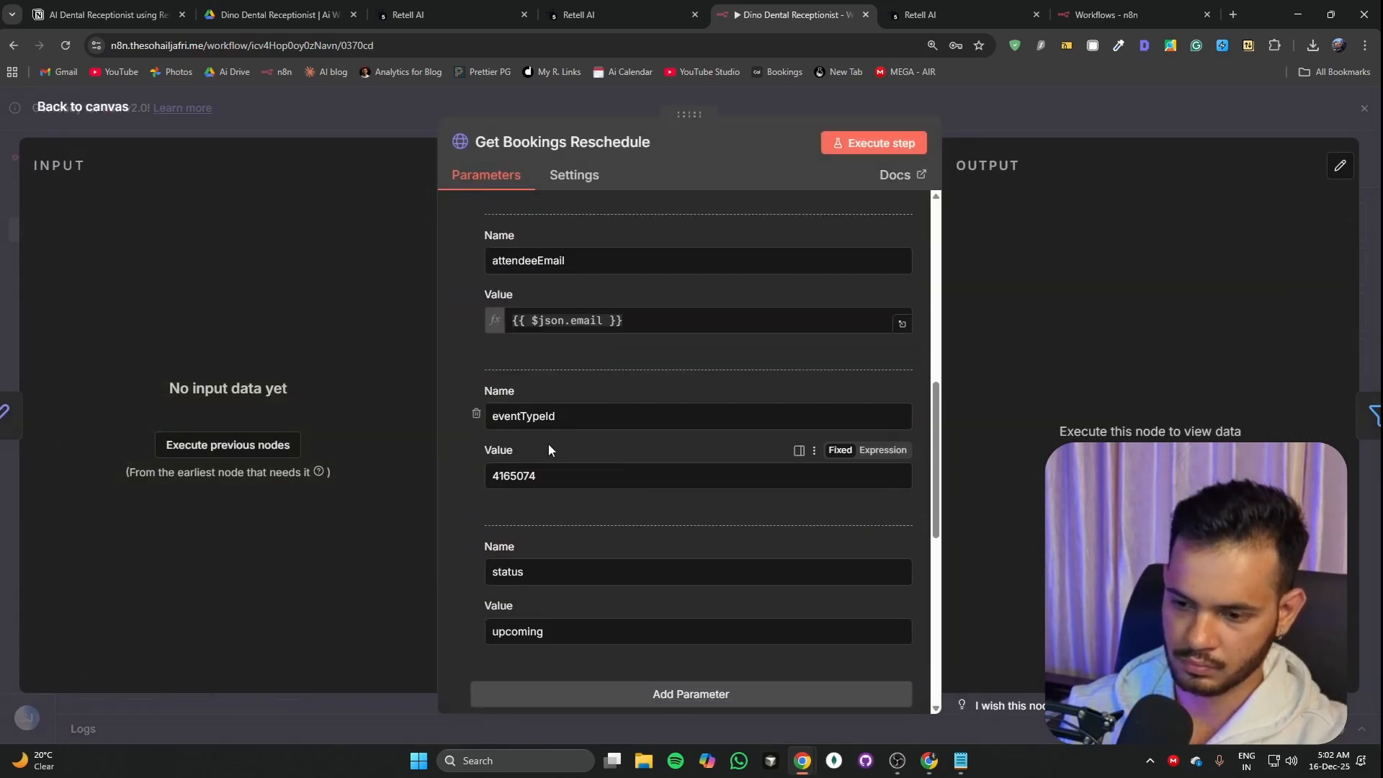
{"action": "double_click", "coordinate": [538, 477]}
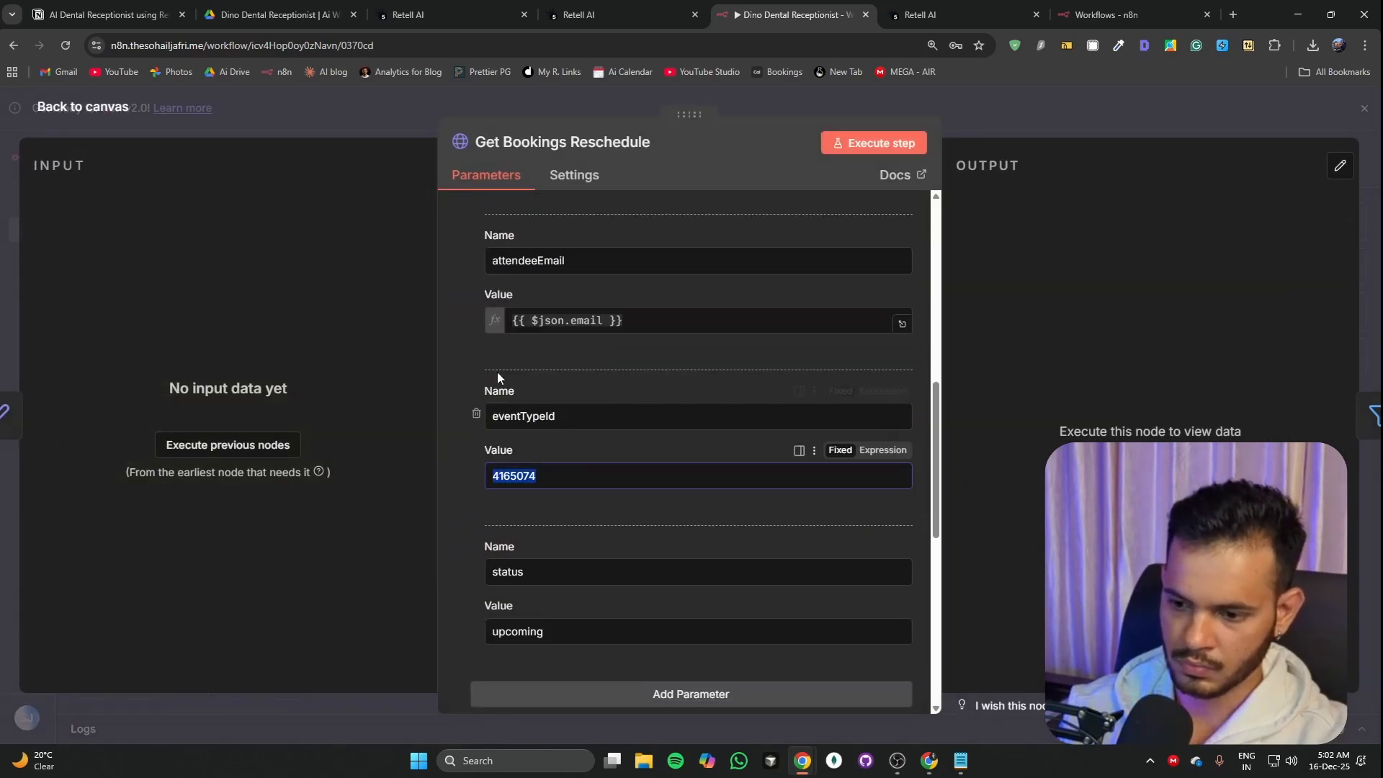
{"action": "left_click", "coordinate": [384, 119]}
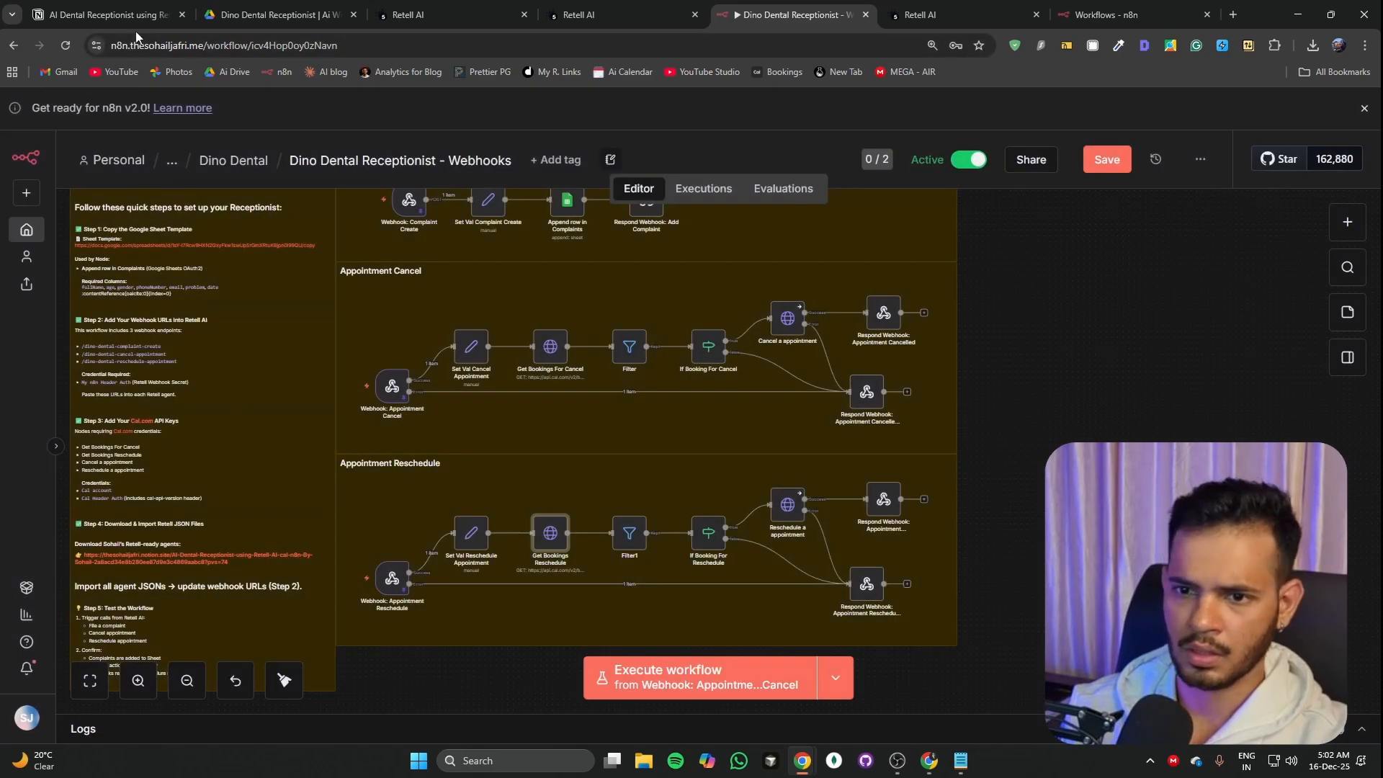
Step: Switch to Retell AI and examine the Dino Receptionist - Complaint flow, from the welcome node through its legal and regular complaint branches
{"action": "left_click", "coordinate": [607, 23]}
{"action": "left_click_drag", "start_coordinate": [576, 540], "coordinate": [914, 532]}
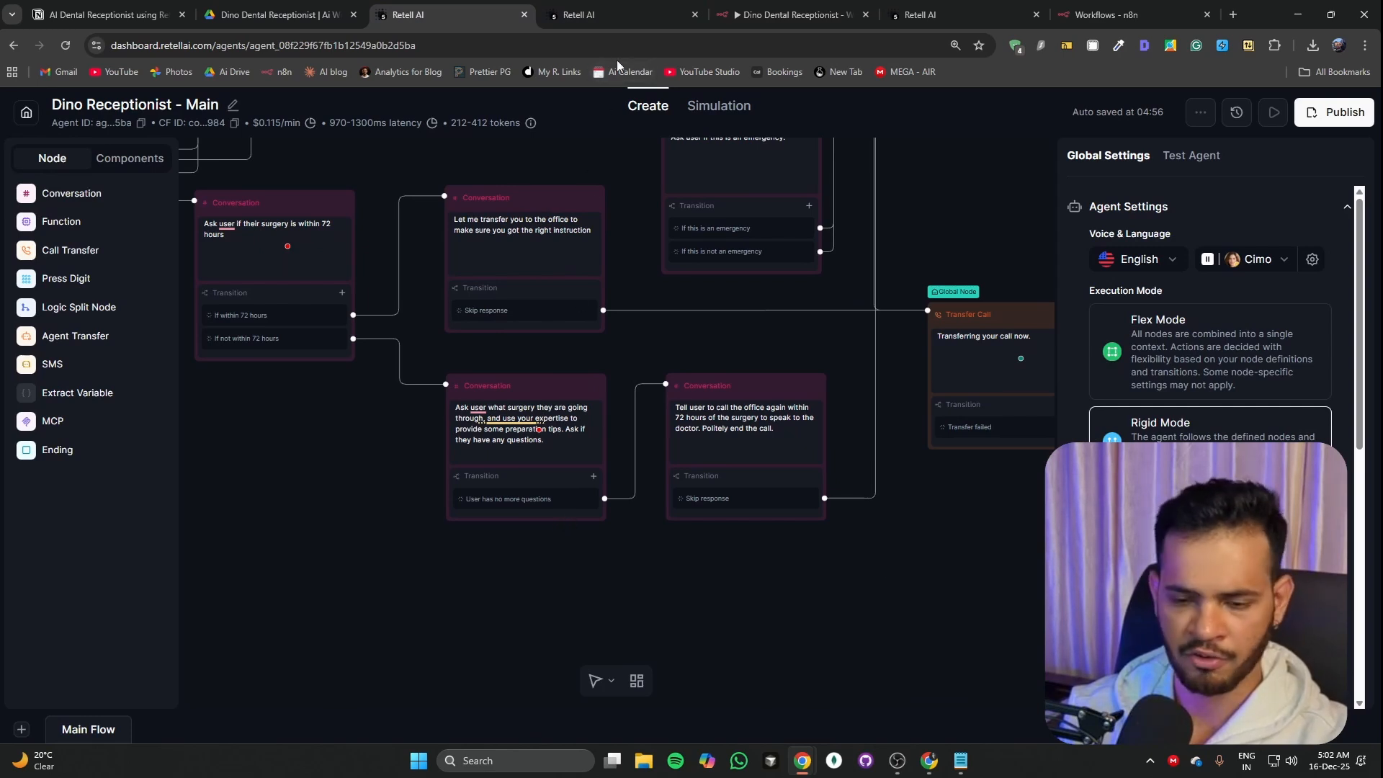
{"action": "left_click", "coordinate": [926, 22]}
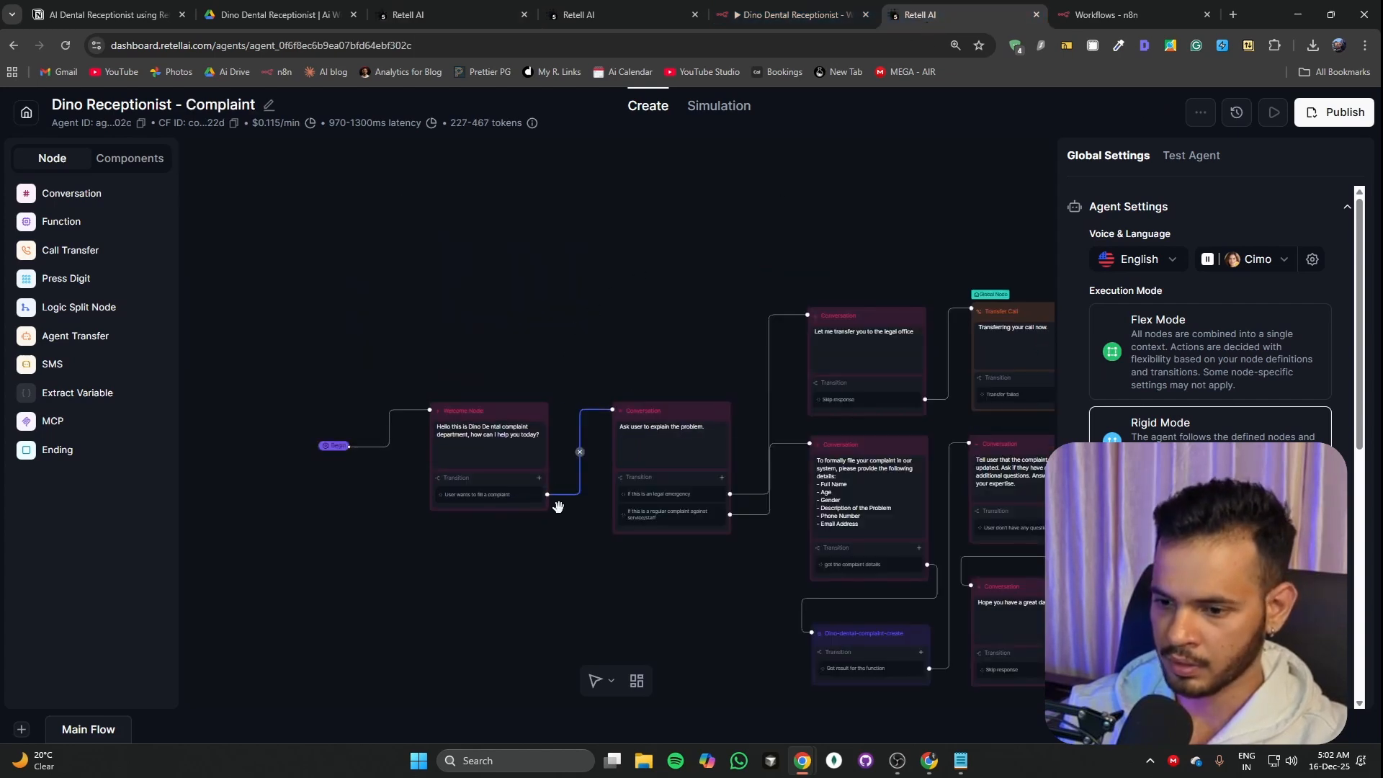
{"action": "left_click_drag", "start_coordinate": [558, 508], "coordinate": [313, 419]}
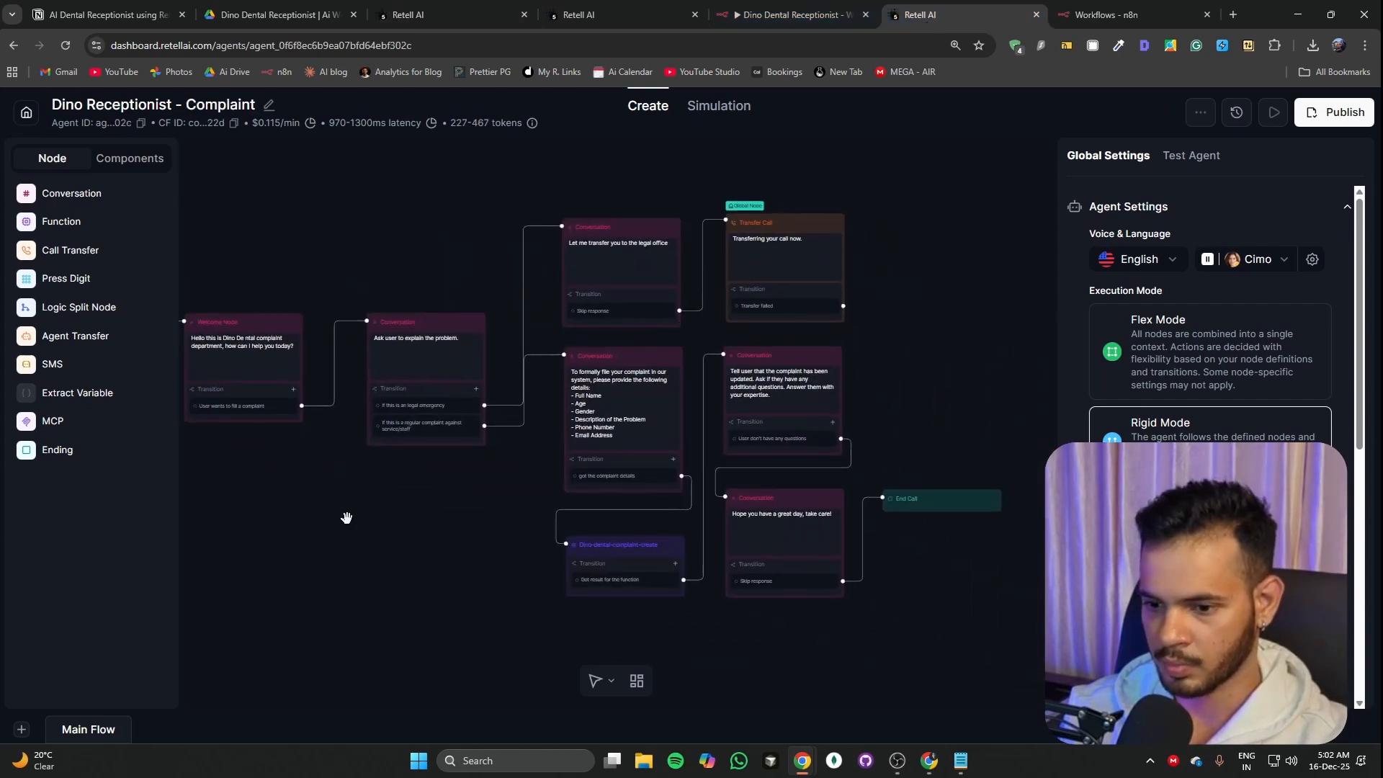
{"action": "left_click_drag", "start_coordinate": [393, 509], "coordinate": [510, 480]}
{"action": "scroll", "coordinate": [543, 425], "scroll_direction": "up", "scroll_amount": 6}
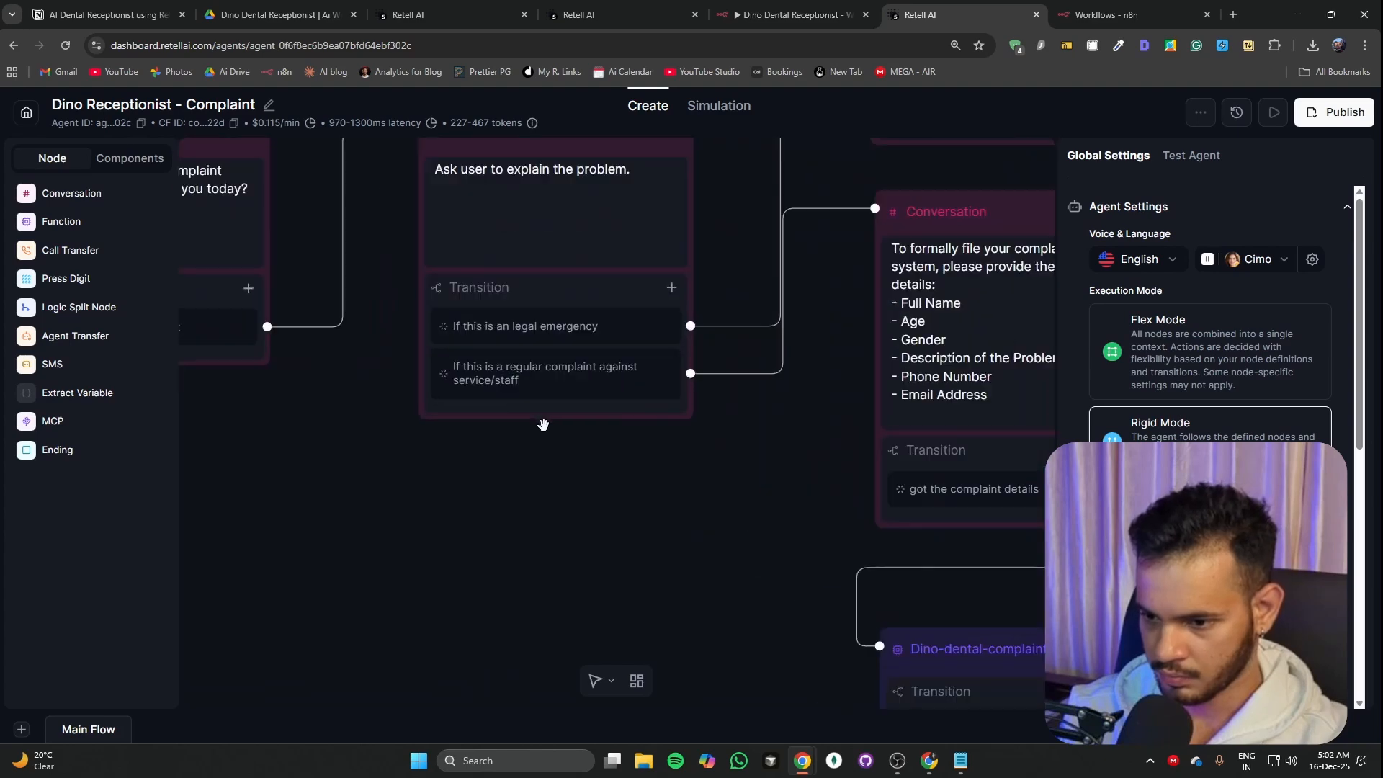
{"action": "left_click_drag", "start_coordinate": [723, 438], "coordinate": [326, 633]}
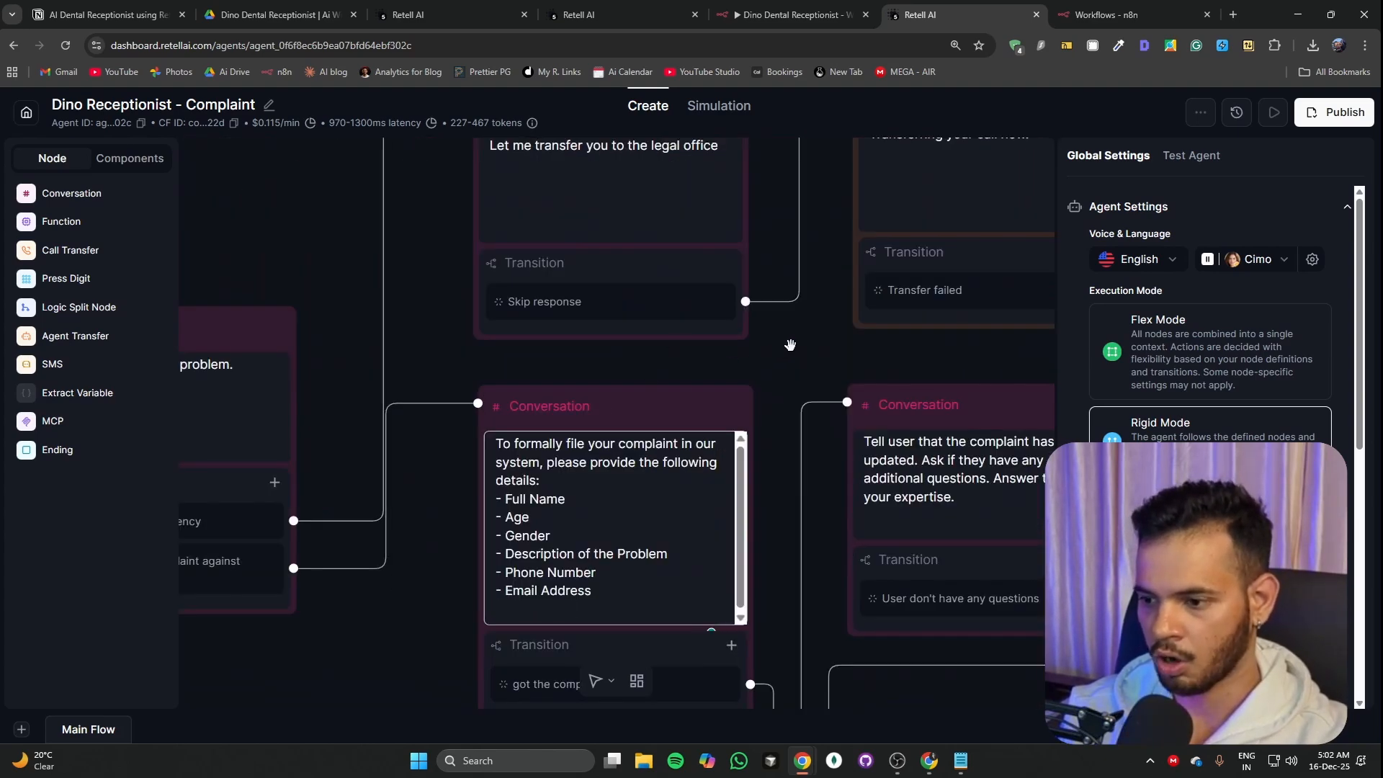
{"action": "left_click_drag", "start_coordinate": [790, 345], "coordinate": [826, 405]}
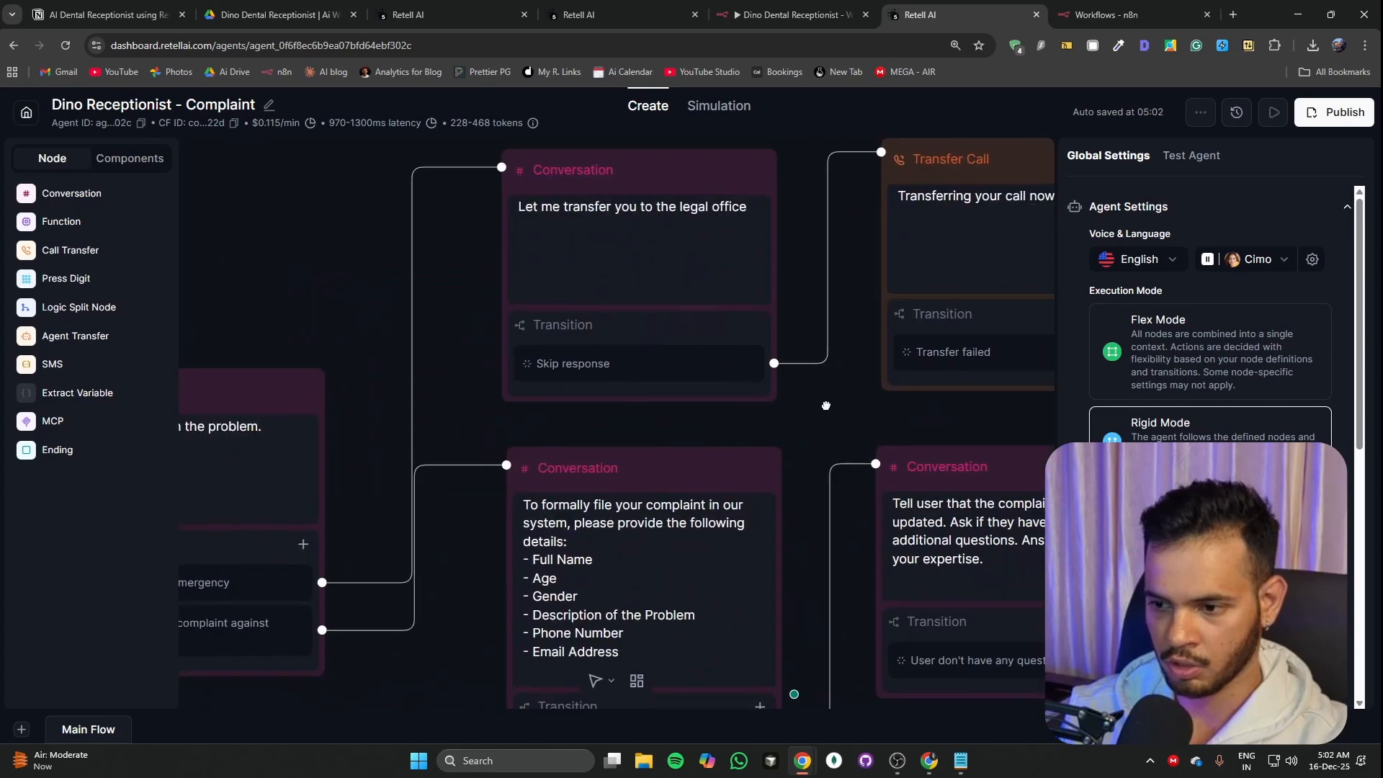
{"action": "left_click_drag", "start_coordinate": [418, 645], "coordinate": [631, 455]}
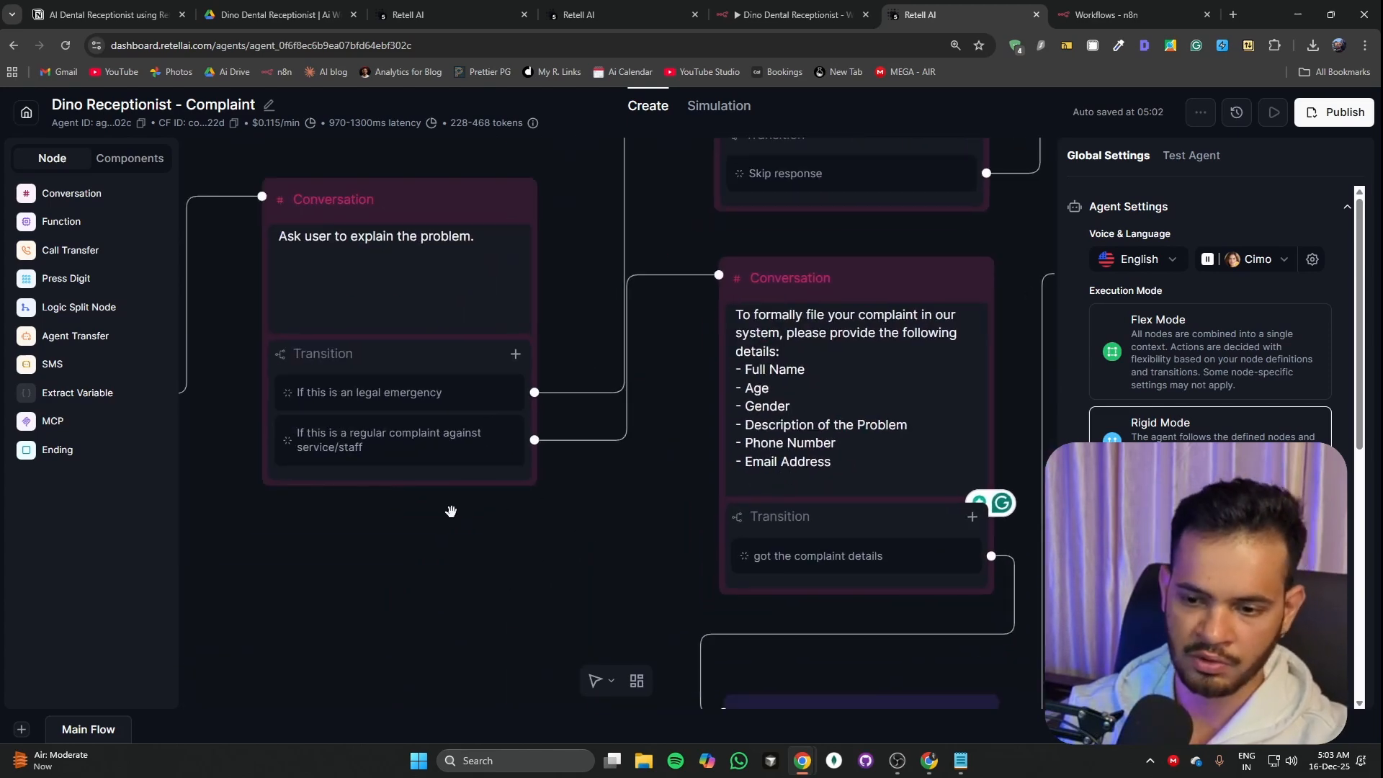
{"action": "left_click_drag", "start_coordinate": [597, 534], "coordinate": [331, 444]}
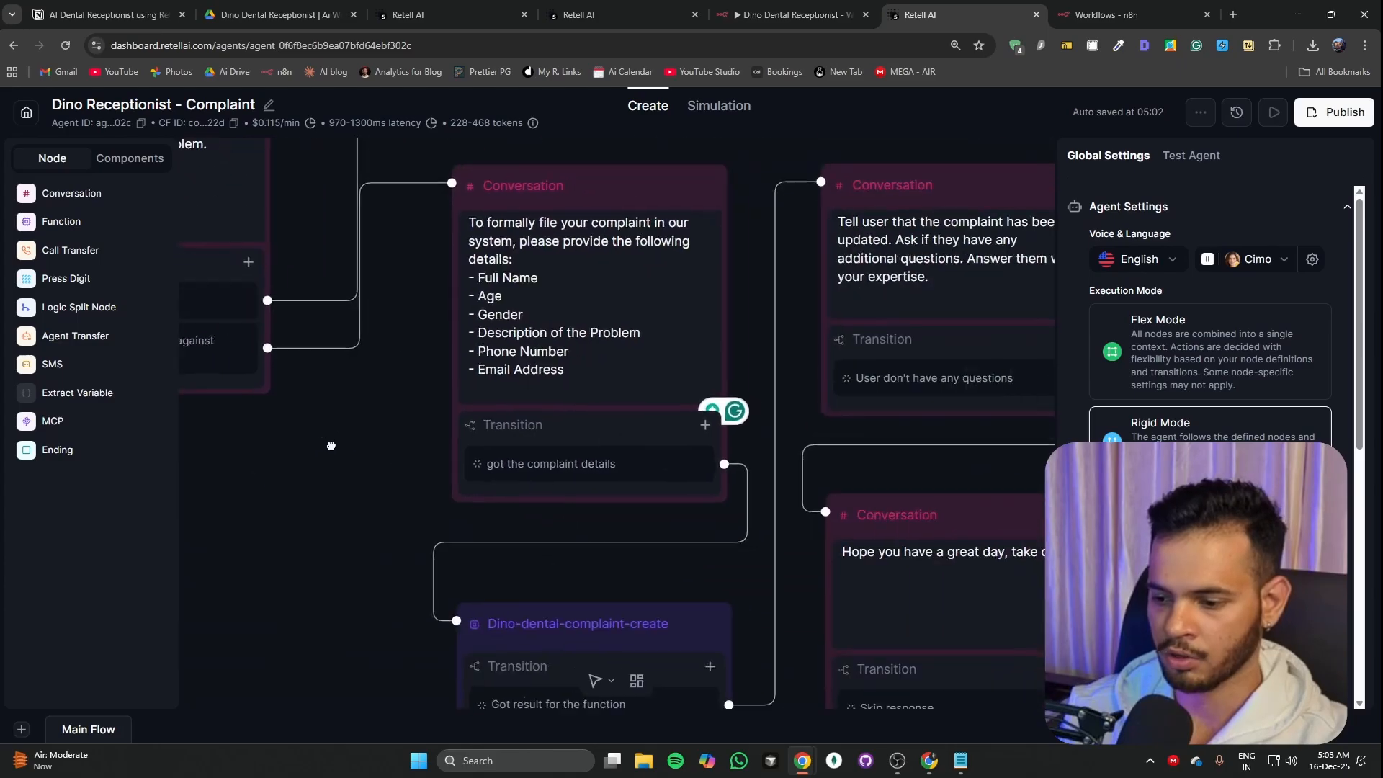